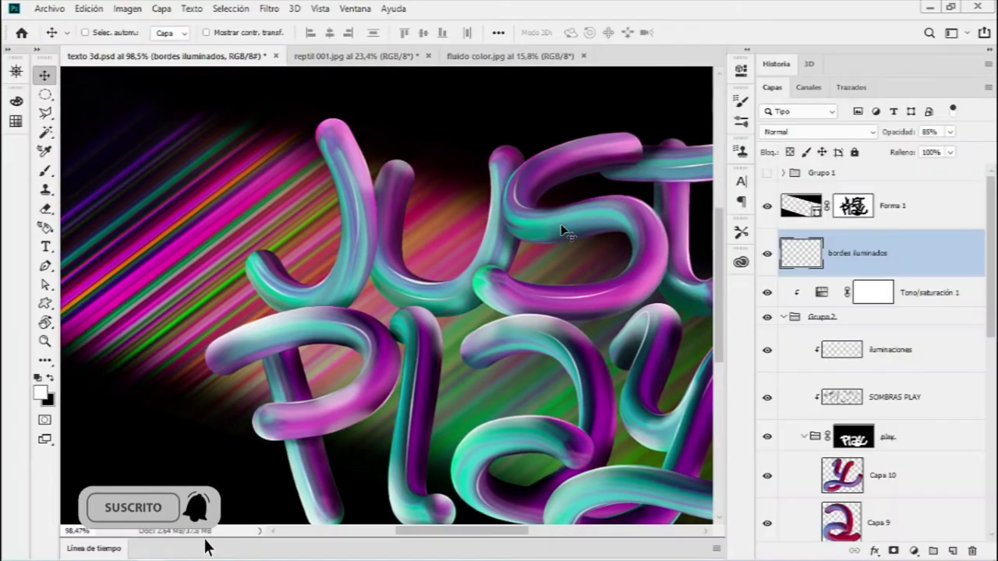
Step: Zoom out to view the whole finished JUST PLAY artwork
{"action": "key", "text": "z"}
{"action": "scroll", "coordinate": [479, 267], "scroll_direction": "right", "scroll_amount": 3}
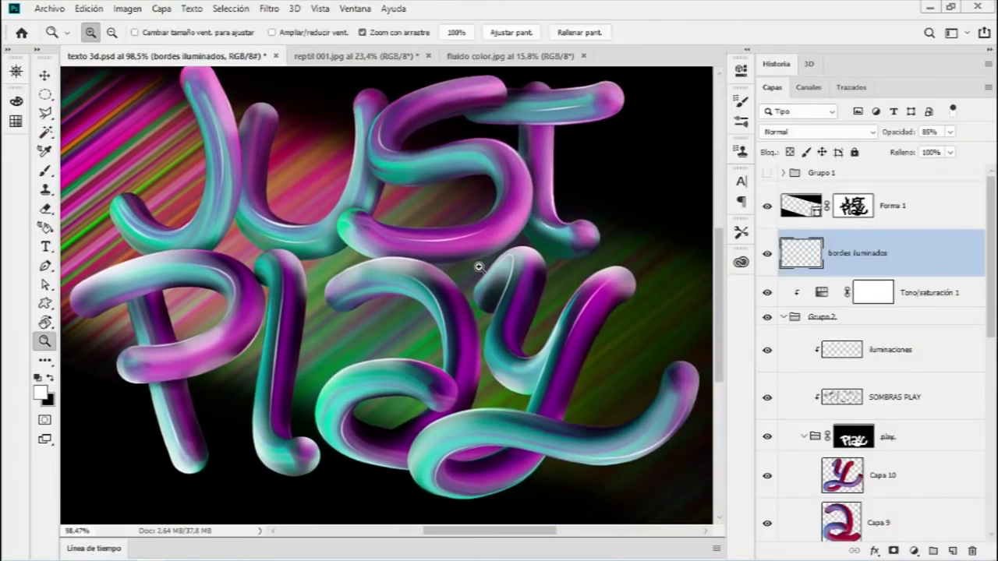
{"action": "scroll", "coordinate": [479, 267], "scroll_direction": "down", "scroll_amount": 3}
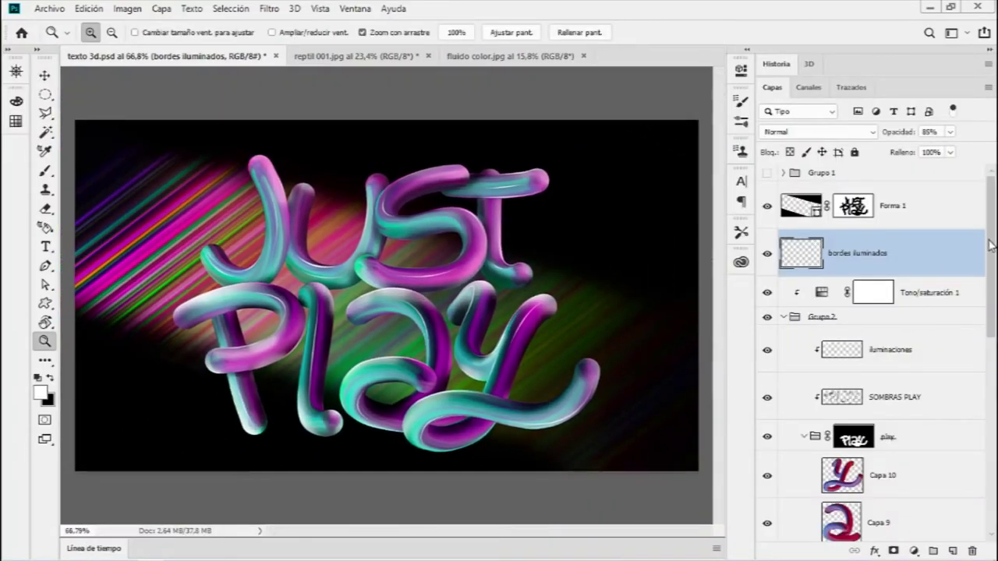
{"action": "mouse_move", "coordinate": [990, 245]}
{"action": "left_mouse_down"}
{"action": "mouse_move", "coordinate": [989, 390]}
{"action": "mouse_move", "coordinate": [989, 250]}
{"action": "left_mouse_up"}
Step: Glance at the reptil and fluido photos, return to texto 3d.psd, and start a new document
{"action": "key", "text": "v"}
{"action": "left_click", "coordinate": [404, 61]}
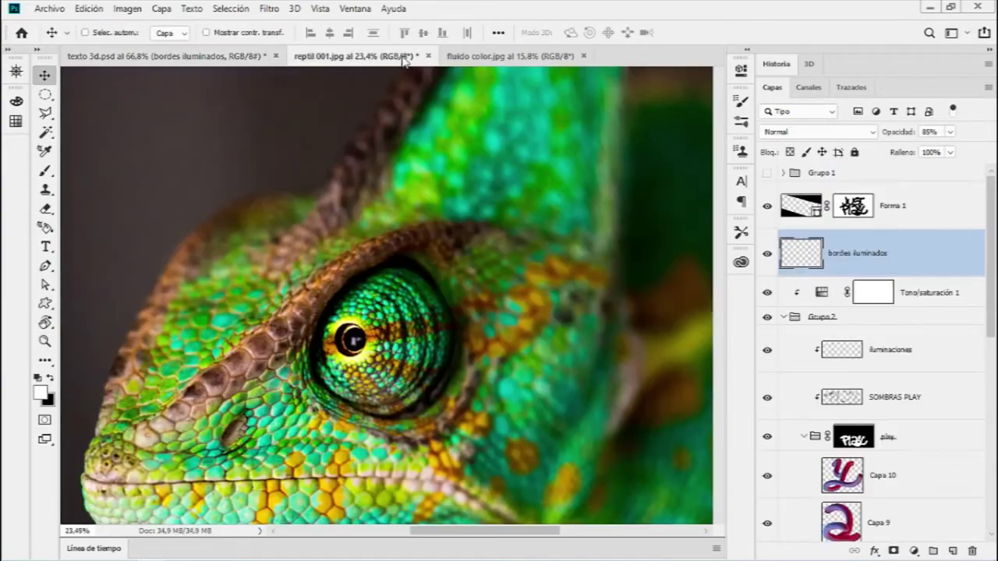
{"action": "left_click", "coordinate": [468, 56]}
{"action": "left_click", "coordinate": [404, 58]}
{"action": "left_click", "coordinate": [242, 59]}
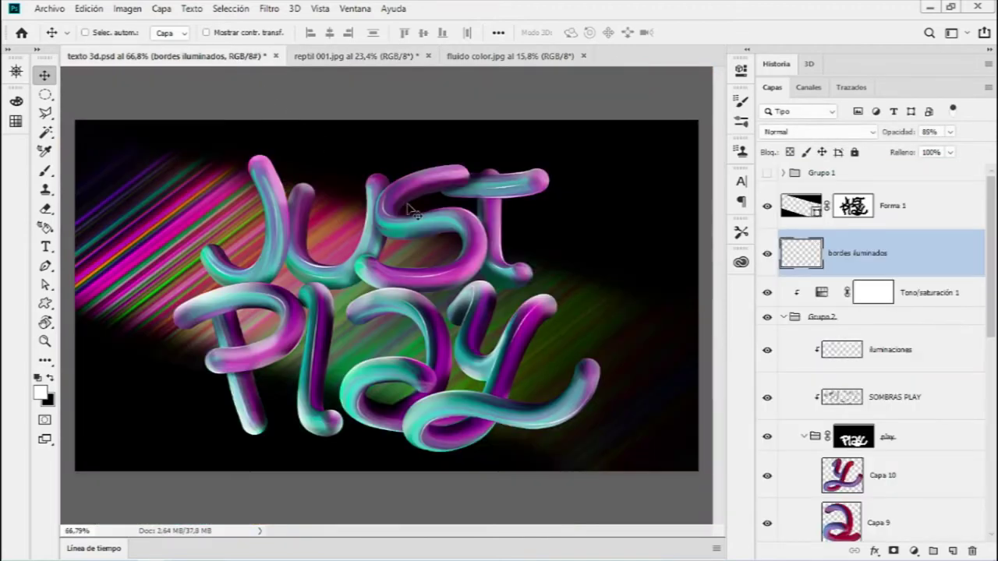
{"action": "key", "text": "ctrl"}
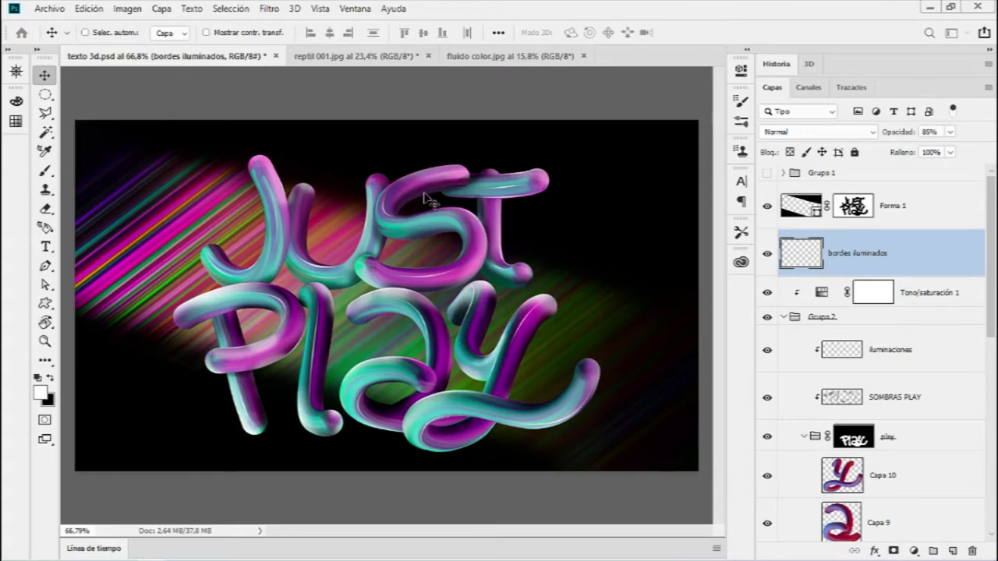
{"action": "key", "text": "ctrl+n"}
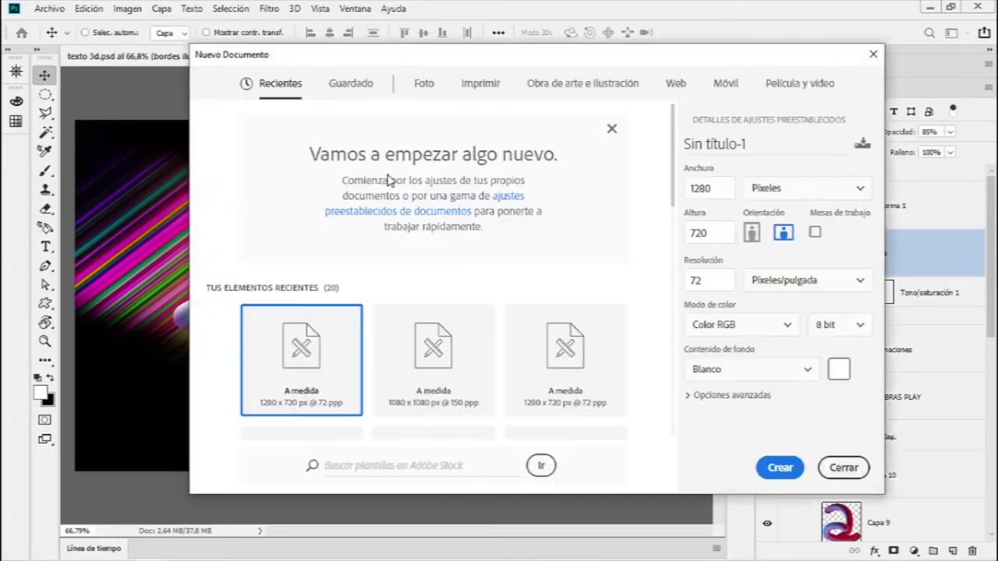
Step: Create a blank 3000 × 2000 px document from the Nuevo Documento dialog
{"action": "double_click", "coordinate": [713, 188]}
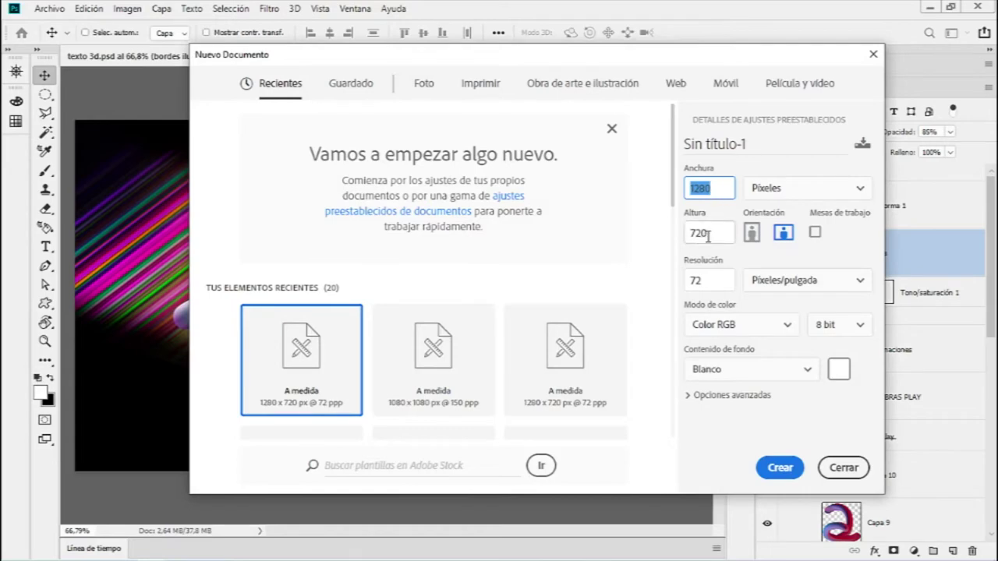
{"action": "double_click", "coordinate": [707, 234]}
{"action": "double_click", "coordinate": [712, 195]}
{"action": "type", "text": "300"}
{"action": "double_click", "coordinate": [713, 232]}
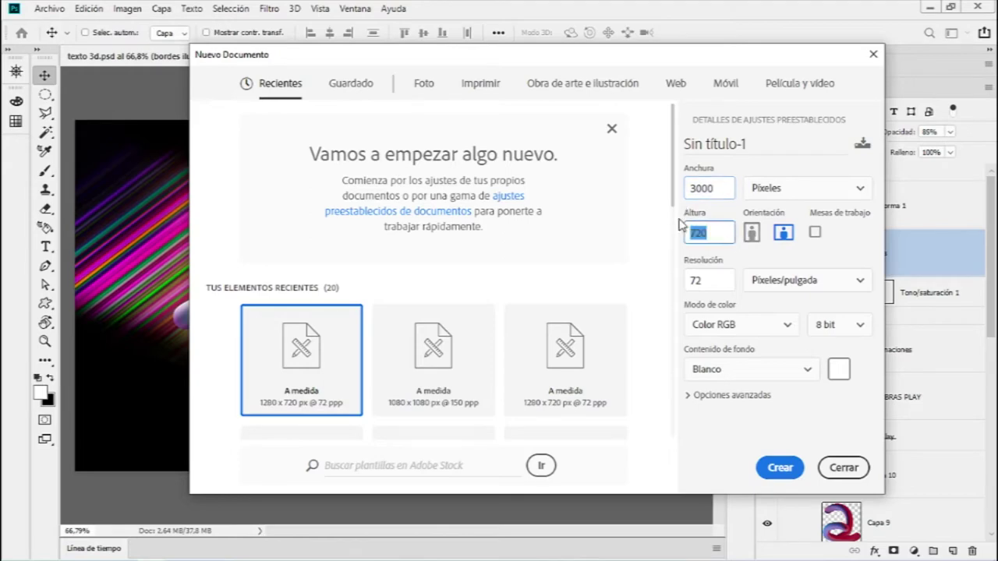
{"action": "type", "text": "2"}
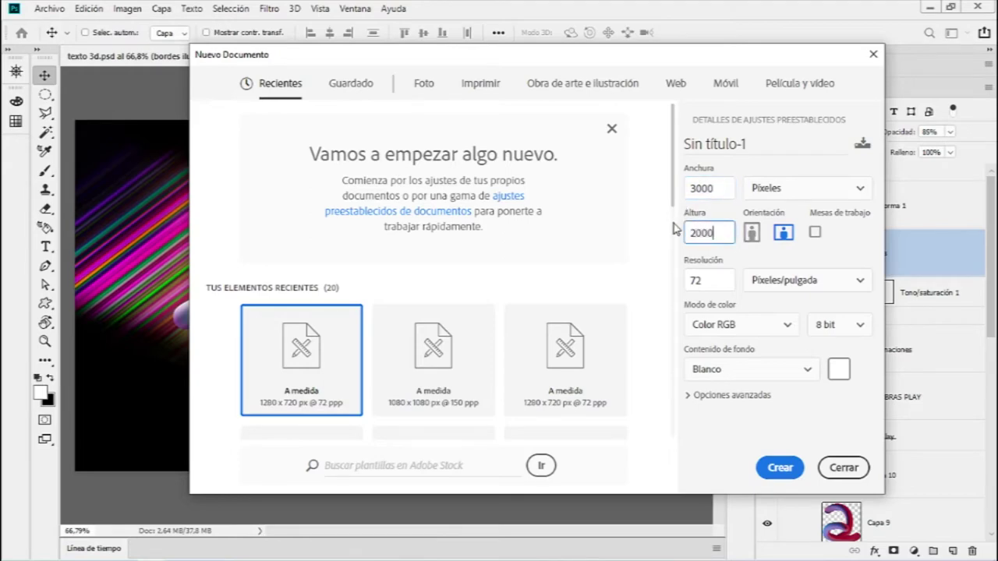
{"action": "left_click", "coordinate": [780, 470]}
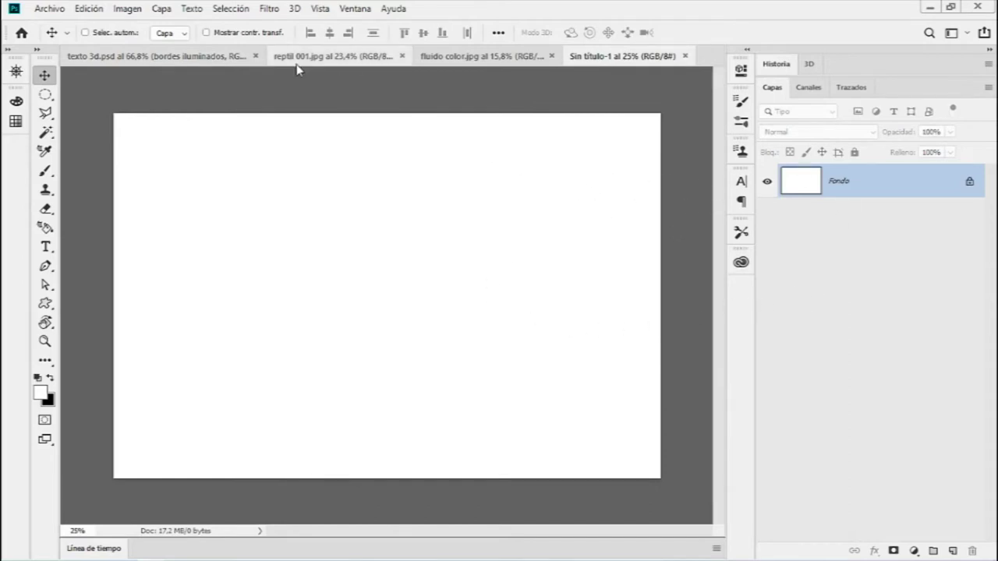
Step: Copy the fluid and chameleon photos into Sin título-1 and hide the chameleon layer Capa 2
{"action": "left_click", "coordinate": [441, 58]}
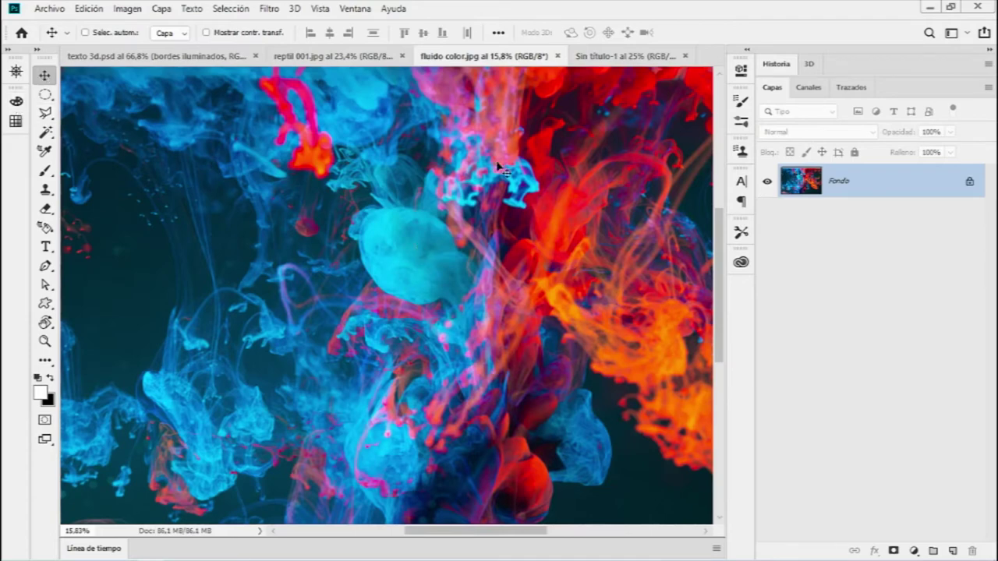
{"action": "left_click_drag", "start_coordinate": [513, 257], "coordinate": [449, 253]}
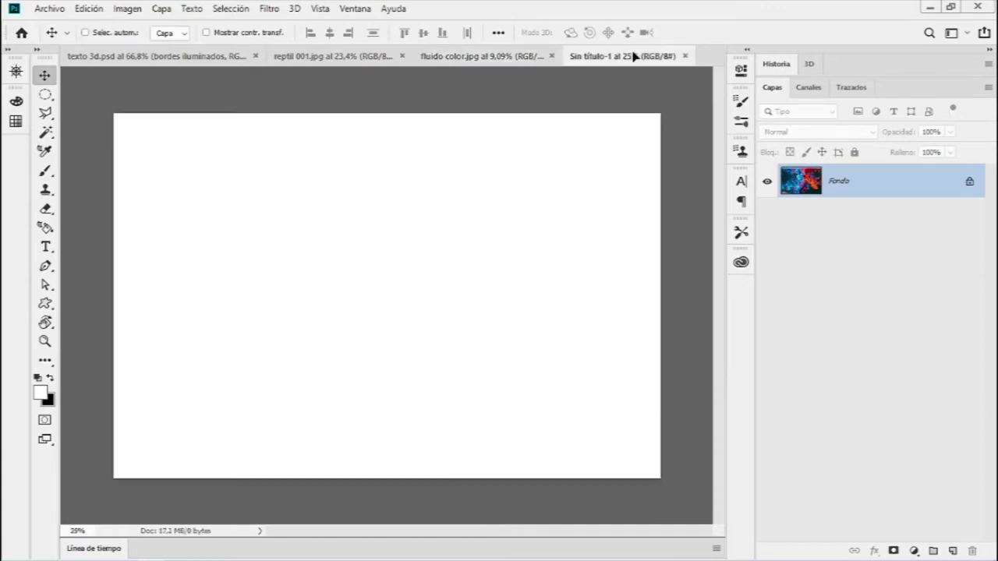
{"action": "mouse_move", "coordinate": [520, 183]}
{"action": "left_mouse_down"}
{"action": "mouse_move", "coordinate": [563, 168]}
{"action": "mouse_move", "coordinate": [401, 259]}
{"action": "left_mouse_up"}
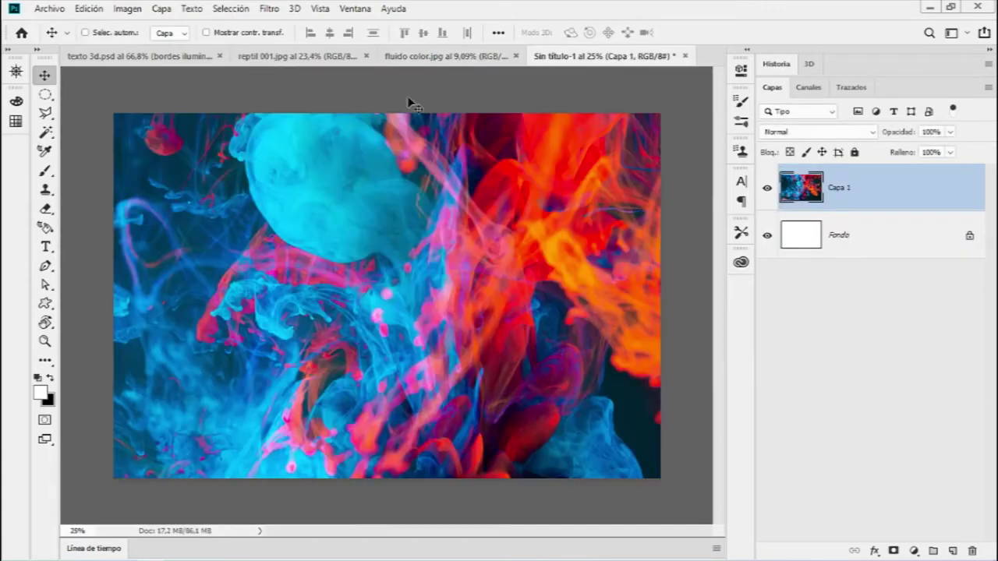
{"action": "left_click", "coordinate": [315, 60]}
{"action": "mouse_move", "coordinate": [349, 310]}
{"action": "left_mouse_down"}
{"action": "mouse_move", "coordinate": [633, 54]}
{"action": "mouse_move", "coordinate": [428, 269]}
{"action": "mouse_move", "coordinate": [511, 259]}
{"action": "left_mouse_up"}
{"action": "key", "text": "z"}
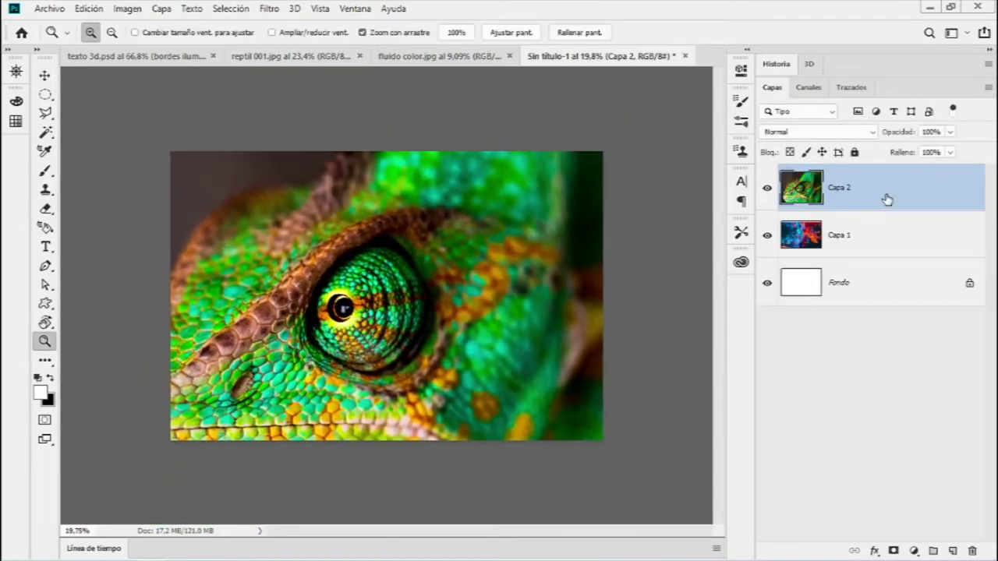
{"action": "left_click", "coordinate": [767, 189]}
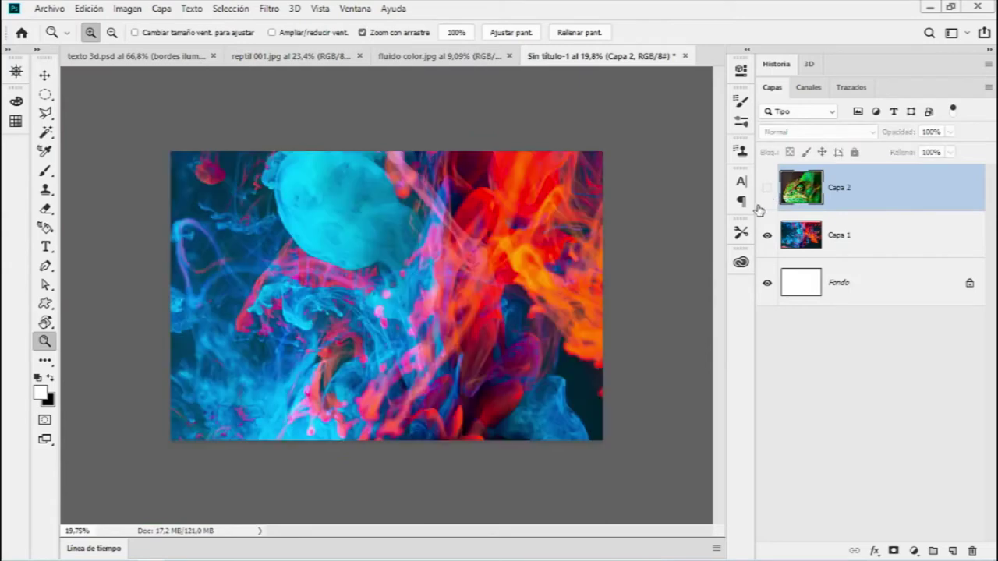
Step: Select the fluid image layer Capa 1 and nudge it left
{"action": "left_click", "coordinate": [850, 235]}
{"action": "mouse_move", "coordinate": [533, 272]}
{"action": "left_mouse_down"}
{"action": "mouse_move", "coordinate": [508, 273]}
{"action": "mouse_move", "coordinate": [519, 273]}
{"action": "left_mouse_up"}
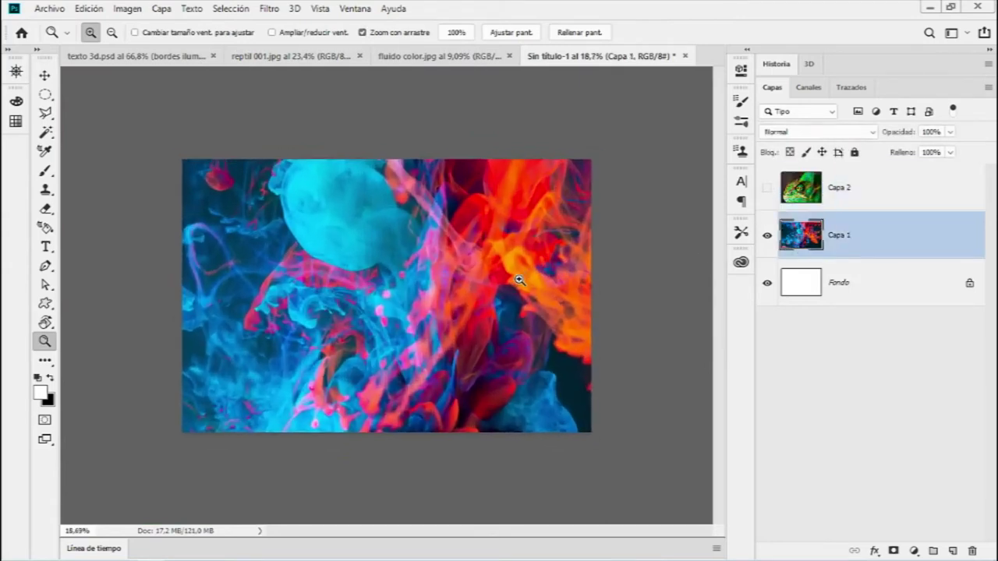
{"action": "key", "text": "v"}
{"action": "left_click_drag", "start_coordinate": [444, 274], "coordinate": [396, 285]}
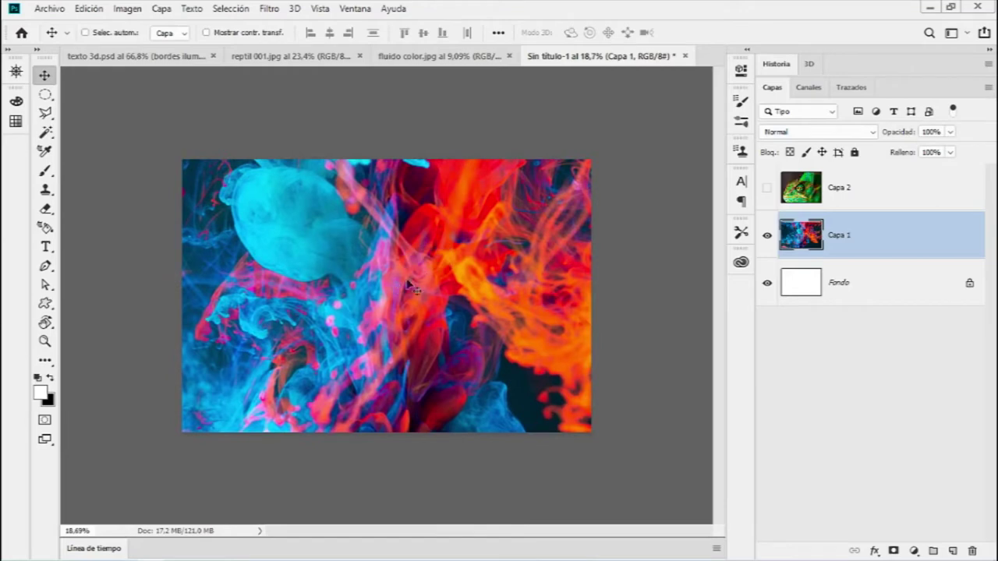
Step: Scale the fluid image to 65.63% and position it to cover the canvas
{"action": "key", "text": "ctrl+t"}
{"action": "scroll", "coordinate": [501, 207], "scroll_direction": "down", "scroll_amount": 3}
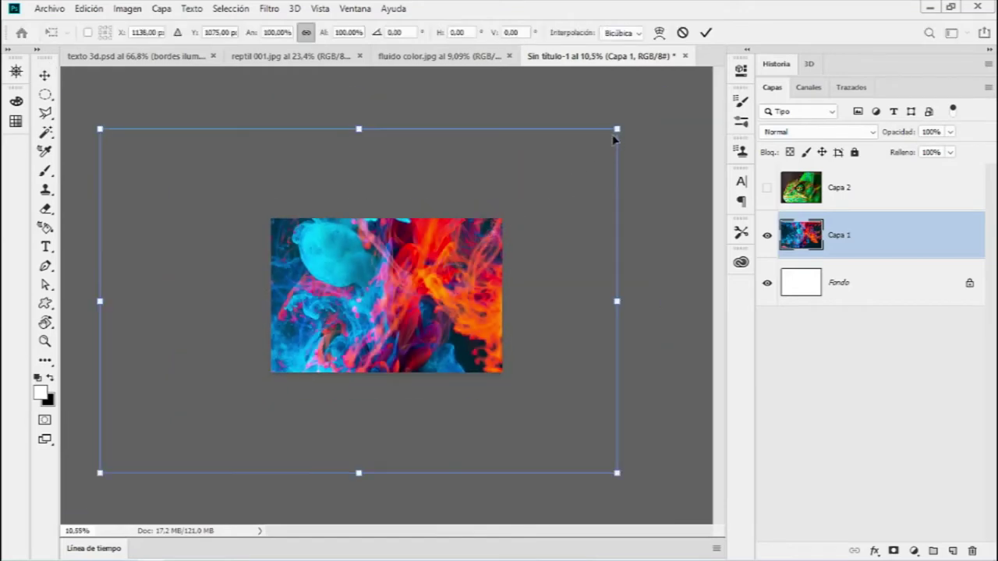
{"action": "left_click_drag", "start_coordinate": [606, 134], "coordinate": [427, 234]}
{"action": "left_click_drag", "start_coordinate": [352, 321], "coordinate": [438, 288]}
{"action": "scroll", "coordinate": [438, 288], "scroll_direction": "up", "scroll_amount": 2}
{"action": "scroll", "coordinate": [438, 293], "scroll_direction": "up", "scroll_amount": 1}
{"action": "scroll", "coordinate": [436, 300], "scroll_direction": "up", "scroll_amount": 1}
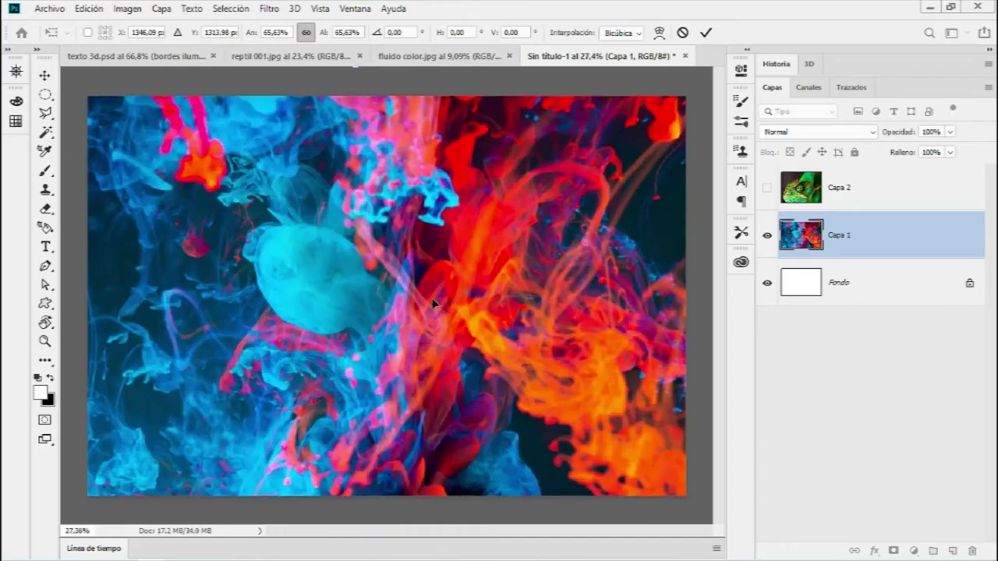
{"action": "scroll", "coordinate": [436, 306], "scroll_direction": "down", "scroll_amount": 1}
{"action": "scroll", "coordinate": [437, 307], "scroll_direction": "down", "scroll_amount": 1}
{"action": "scroll", "coordinate": [499, 254], "scroll_direction": "down", "scroll_amount": 1}
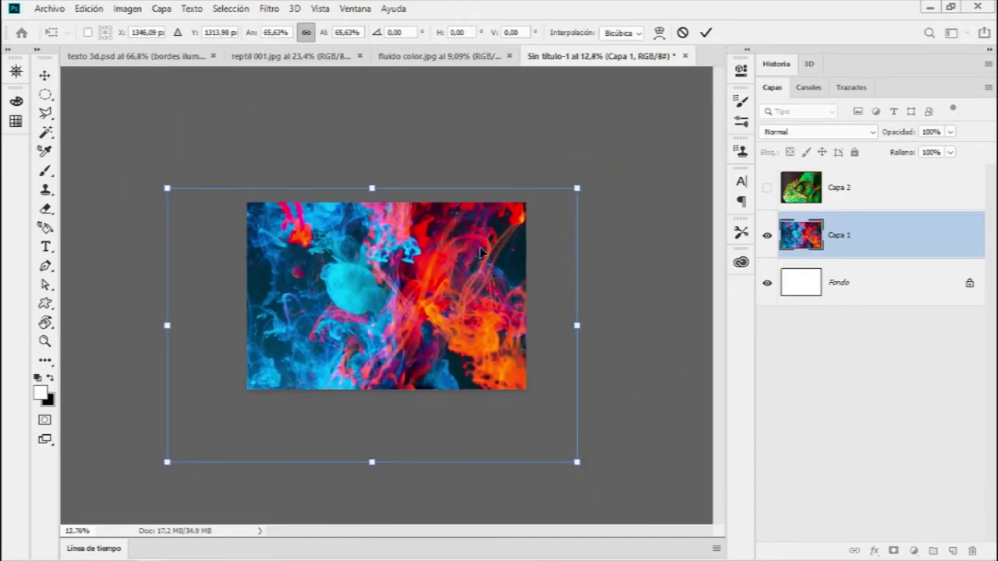
{"action": "left_click_drag", "start_coordinate": [456, 282], "coordinate": [437, 284]}
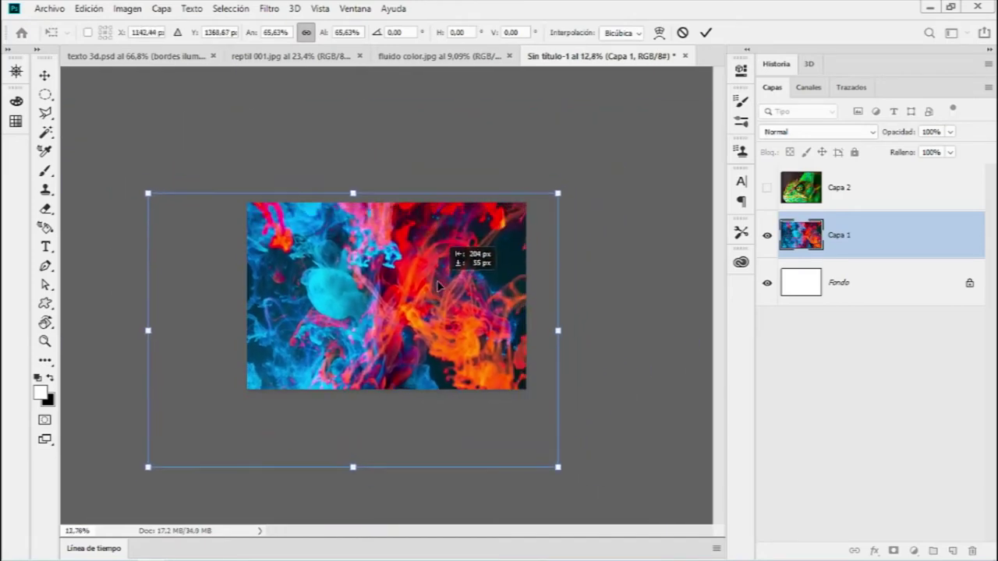
{"action": "key", "text": "Return"}
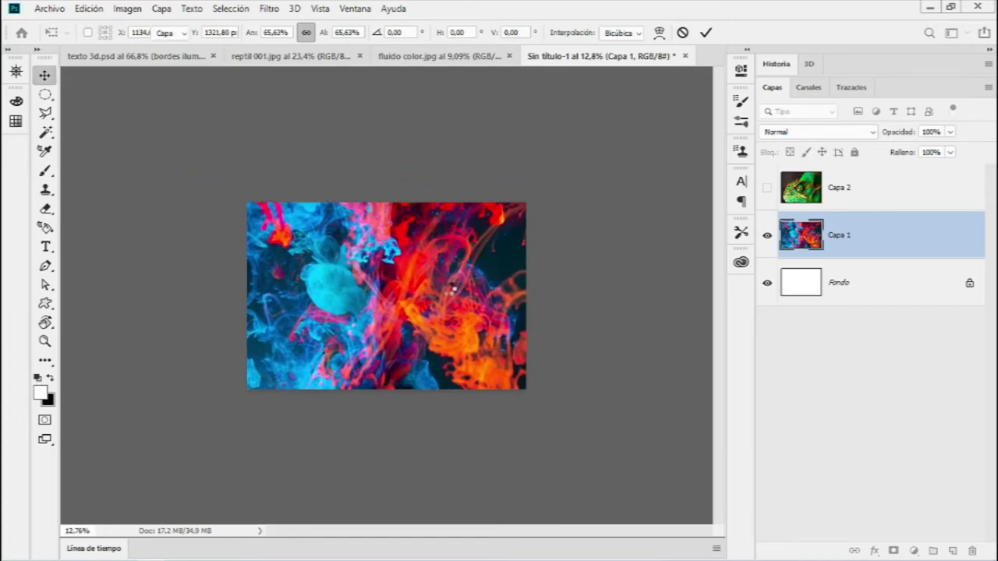
{"action": "scroll", "coordinate": [410, 288], "scroll_direction": "up", "scroll_amount": 1}
{"action": "scroll", "coordinate": [399, 292], "scroll_direction": "up", "scroll_amount": 1}
{"action": "scroll", "coordinate": [388, 293], "scroll_direction": "up", "scroll_amount": 1}
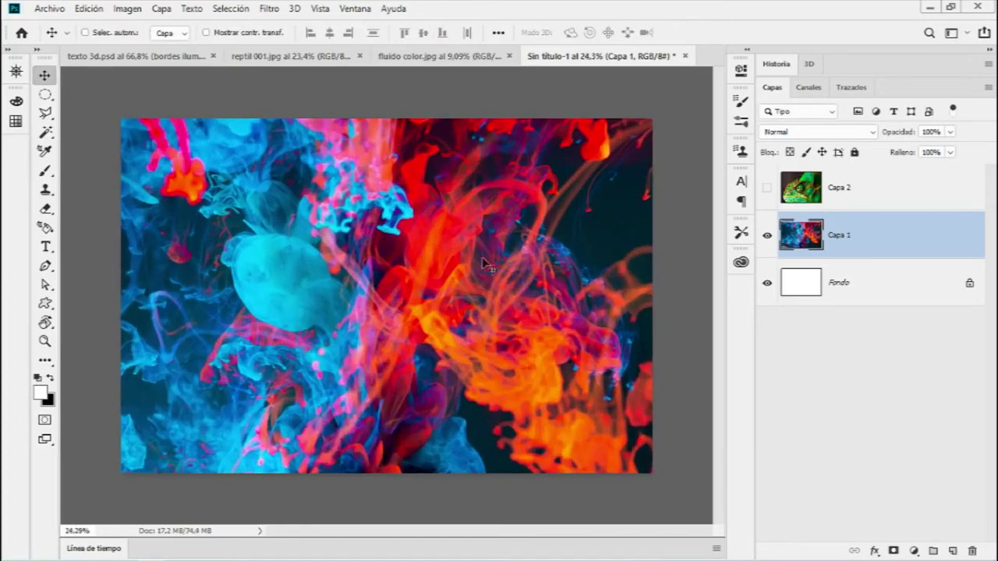
Step: Add an empty Capa 3 above the fluid image and switch to the Mixer Brush
{"action": "left_click", "coordinate": [950, 551]}
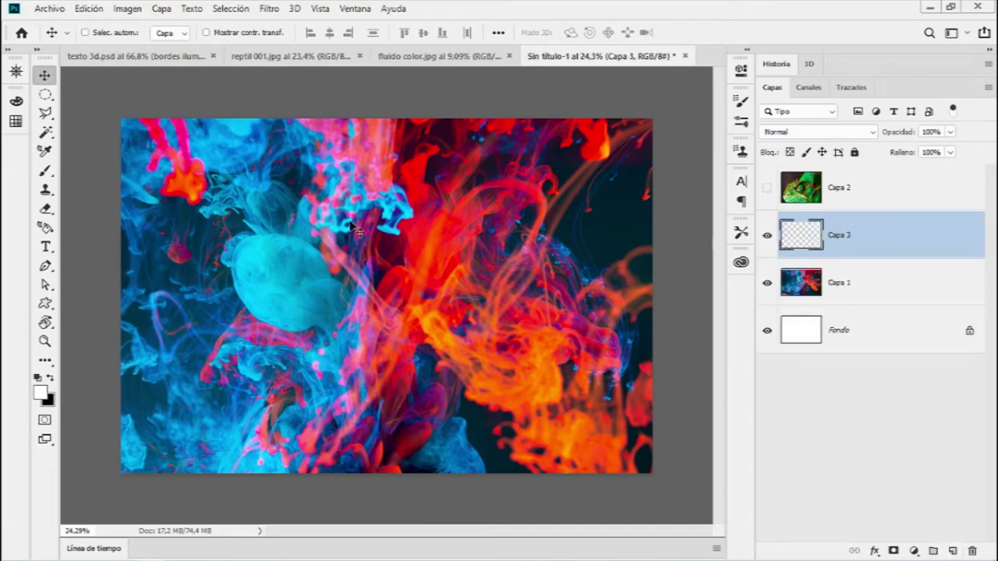
{"action": "left_click", "coordinate": [47, 176]}
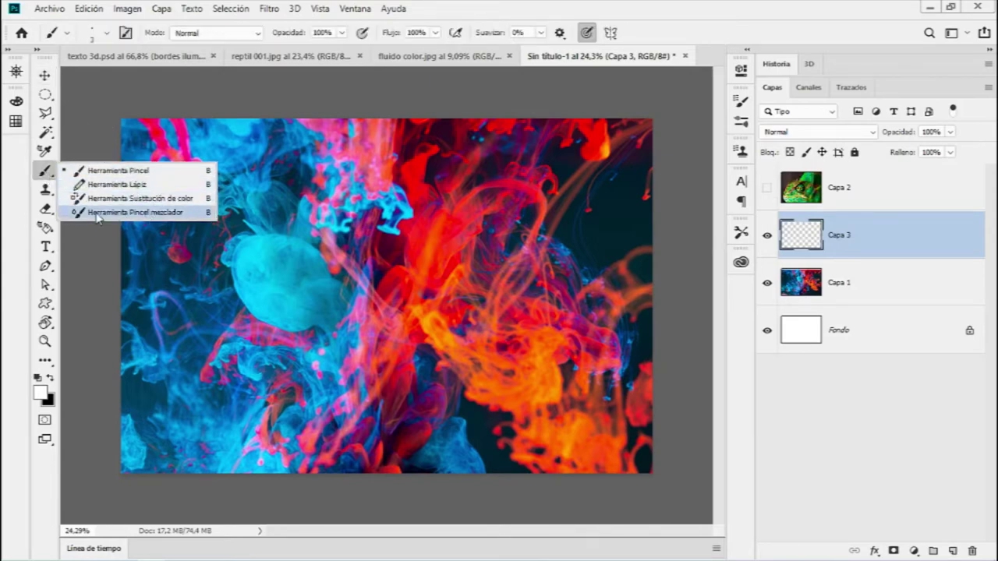
{"action": "left_click", "coordinate": [154, 216]}
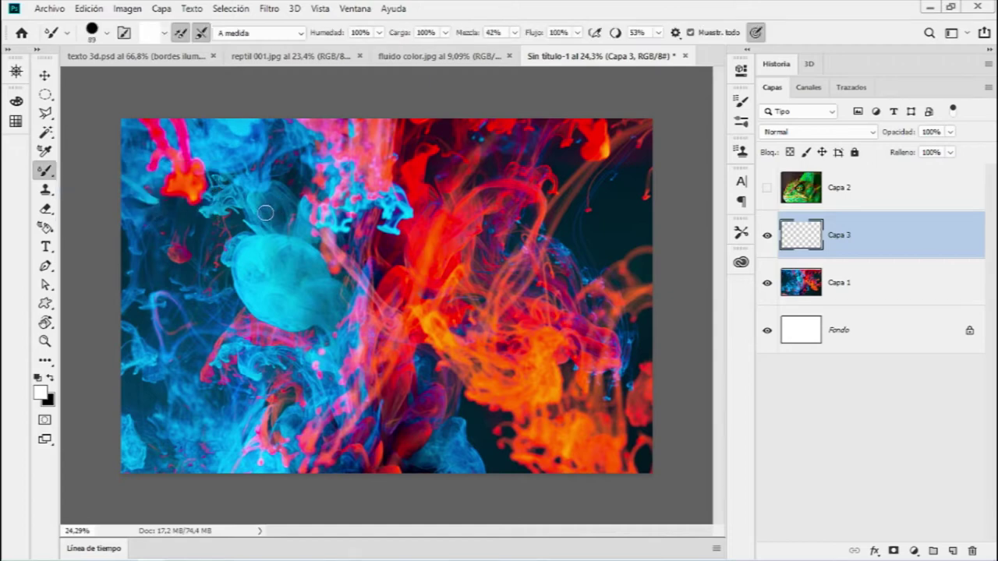
{"action": "scroll", "coordinate": [271, 214], "scroll_direction": "up", "scroll_amount": 1, "text": "alt"}
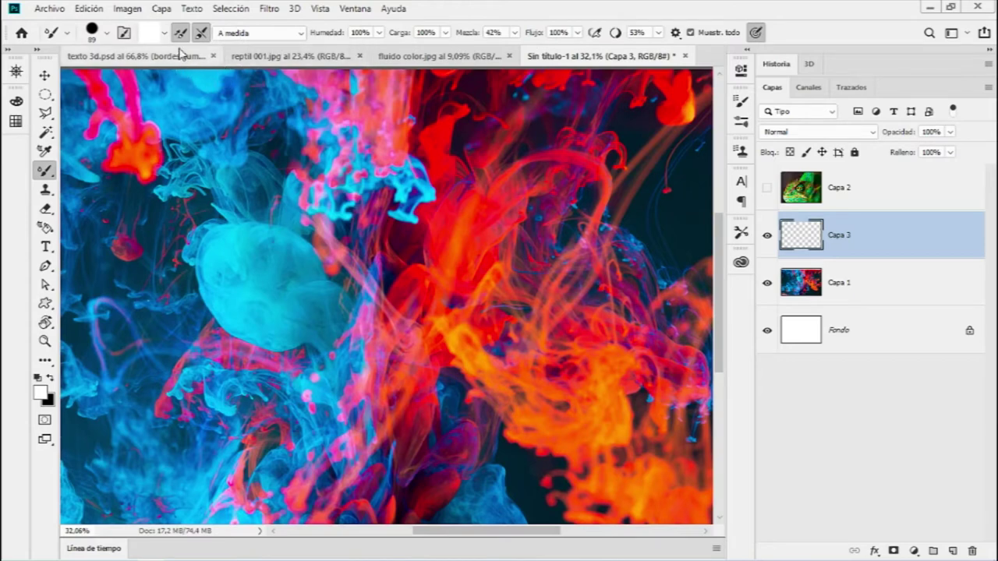
Step: Set the mixer brush size to 156 px in the brush picker
{"action": "left_click", "coordinate": [106, 34]}
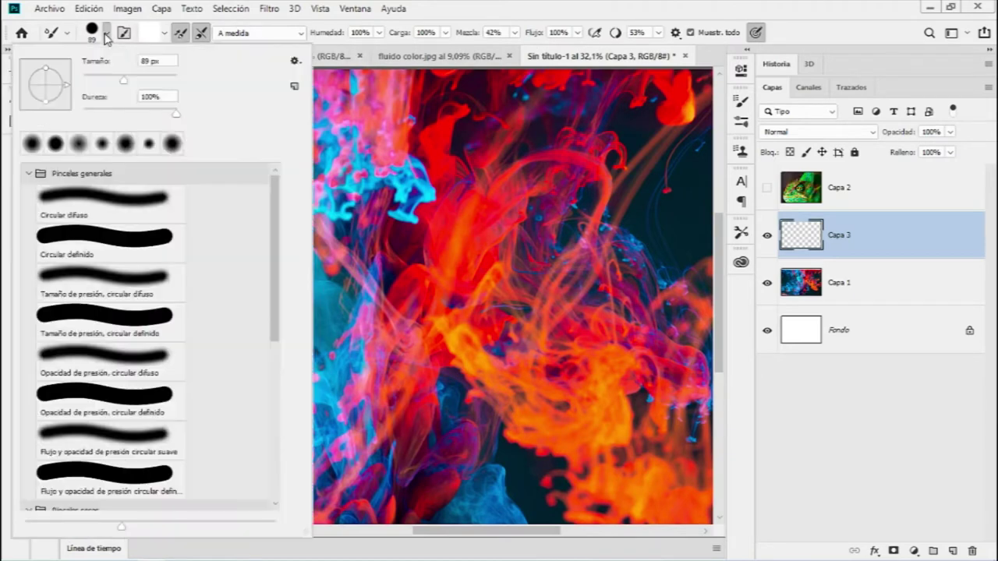
{"action": "left_click", "coordinate": [132, 80]}
{"action": "left_click_drag", "start_coordinate": [134, 85], "coordinate": [171, 86]}
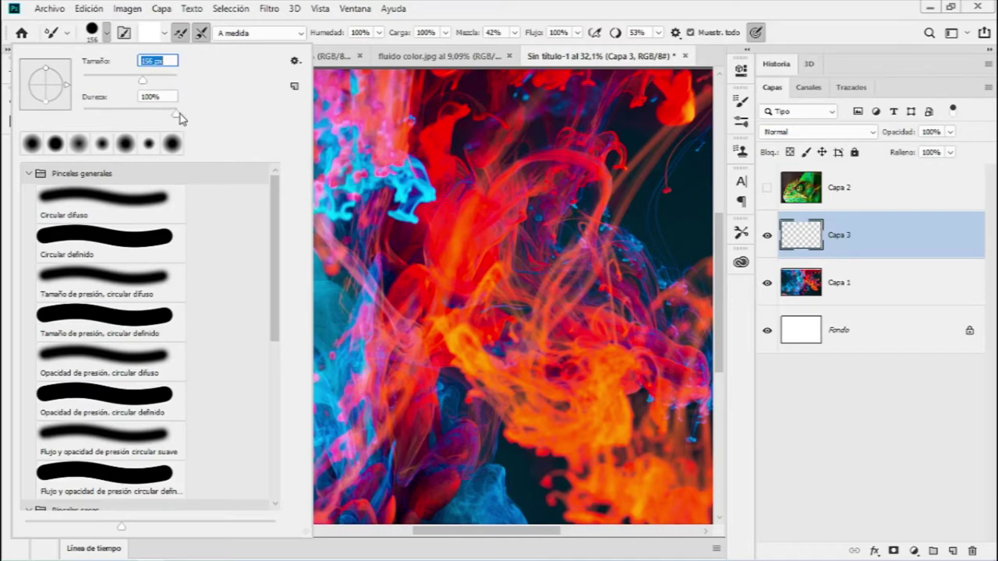
{"action": "left_click", "coordinate": [178, 115]}
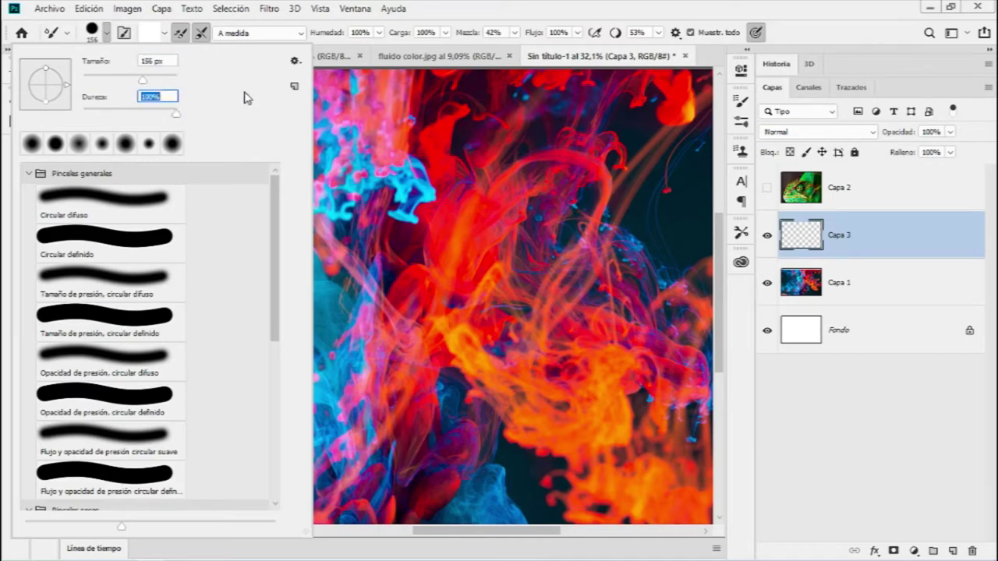
{"action": "left_click", "coordinate": [442, 20]}
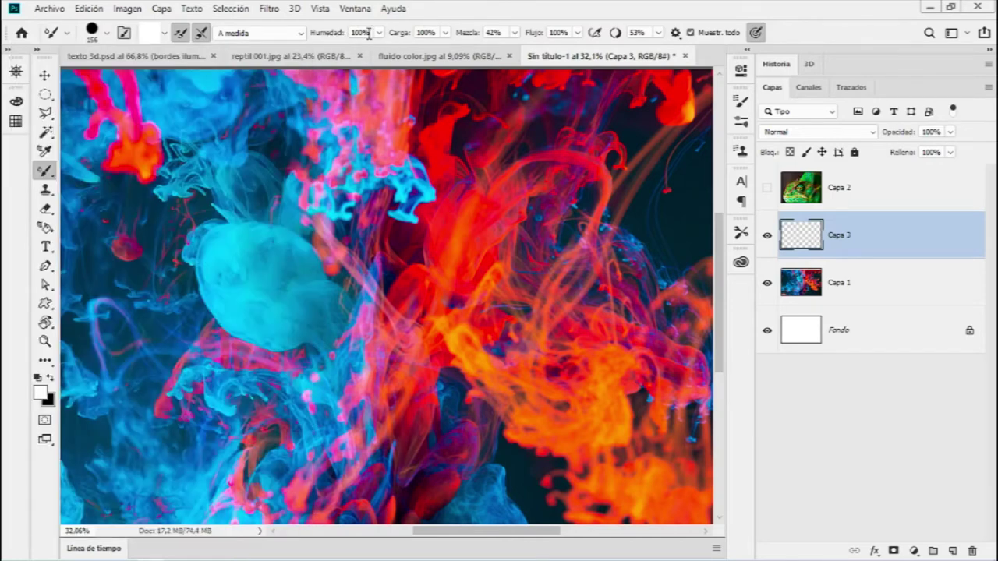
Step: Set the mixer brush Mezcla to 50% and Suavizado to 50%
{"action": "left_click", "coordinate": [493, 33]}
{"action": "type", "text": "50"}
{"action": "key", "text": "Return"}
{"action": "left_click", "coordinate": [637, 33]}
{"action": "key", "text": "Return"}
Step: Stop cleaning the brush after each stroke and load only solid colours from the image
{"action": "left_click", "coordinate": [197, 35]}
{"action": "left_click", "coordinate": [163, 35]}
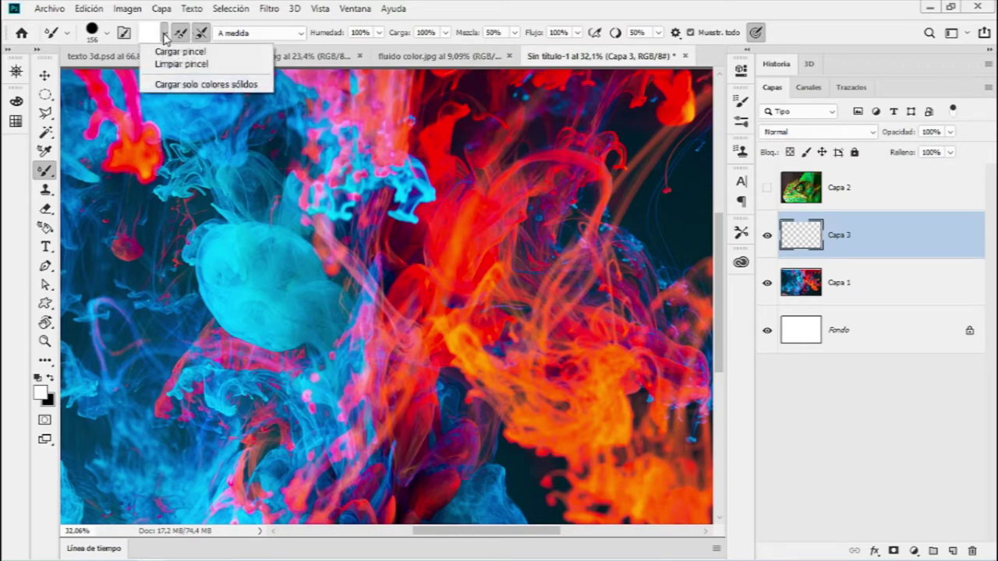
{"action": "left_click", "coordinate": [159, 38]}
{"action": "left_click", "coordinate": [163, 34]}
{"action": "left_click", "coordinate": [180, 84]}
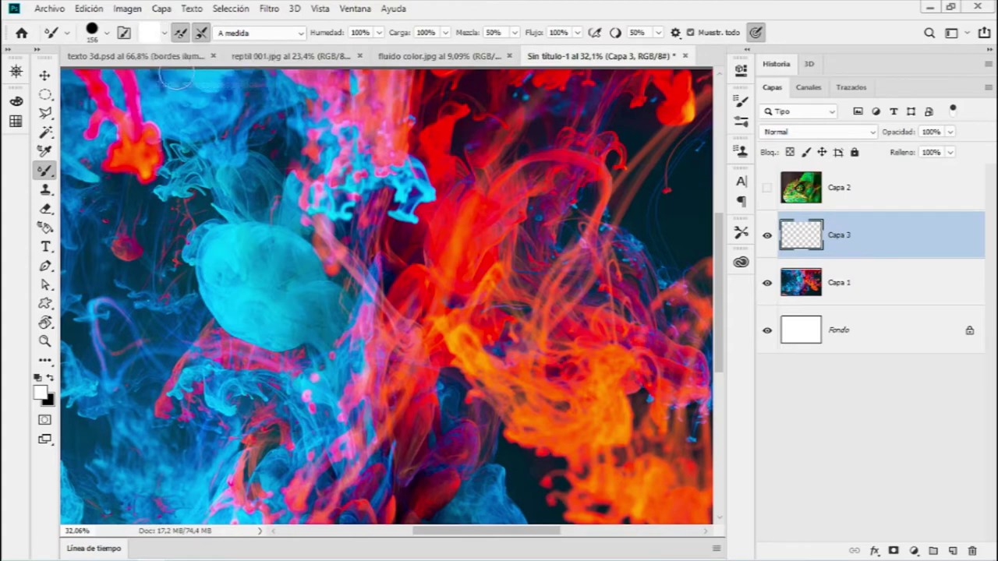
{"action": "left_click", "coordinate": [164, 35]}
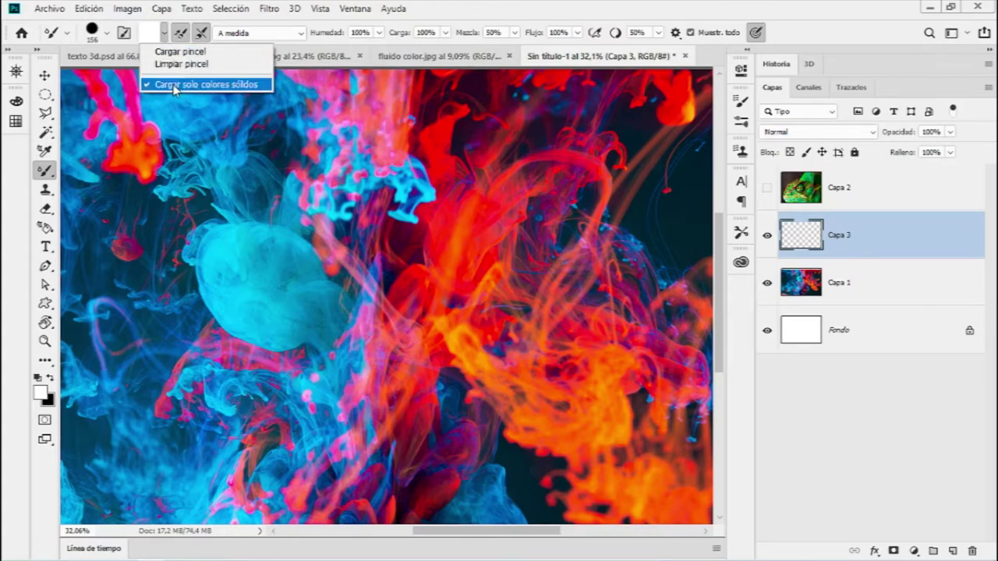
{"action": "left_click", "coordinate": [176, 87]}
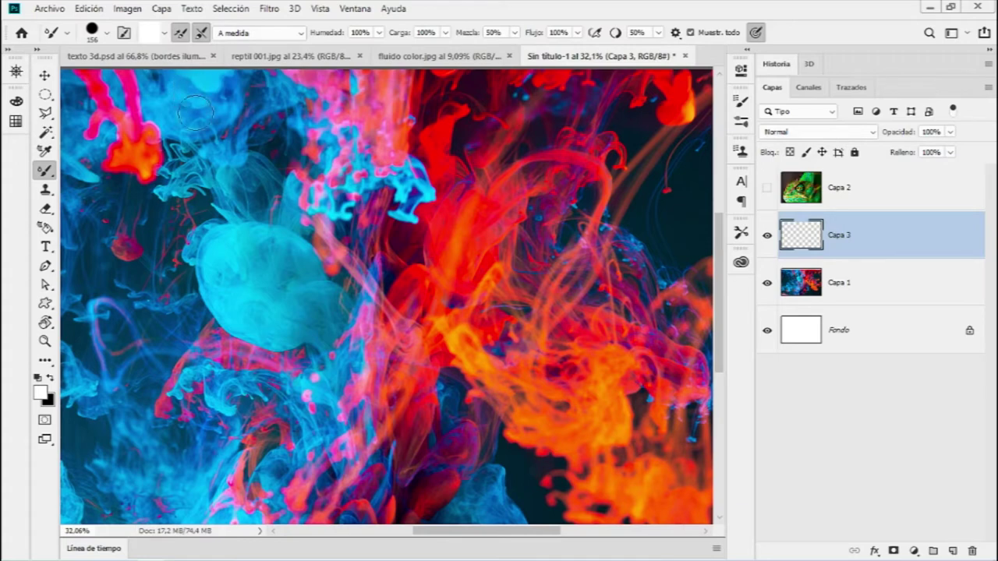
{"action": "left_click", "coordinate": [378, 299], "text": "alt"}
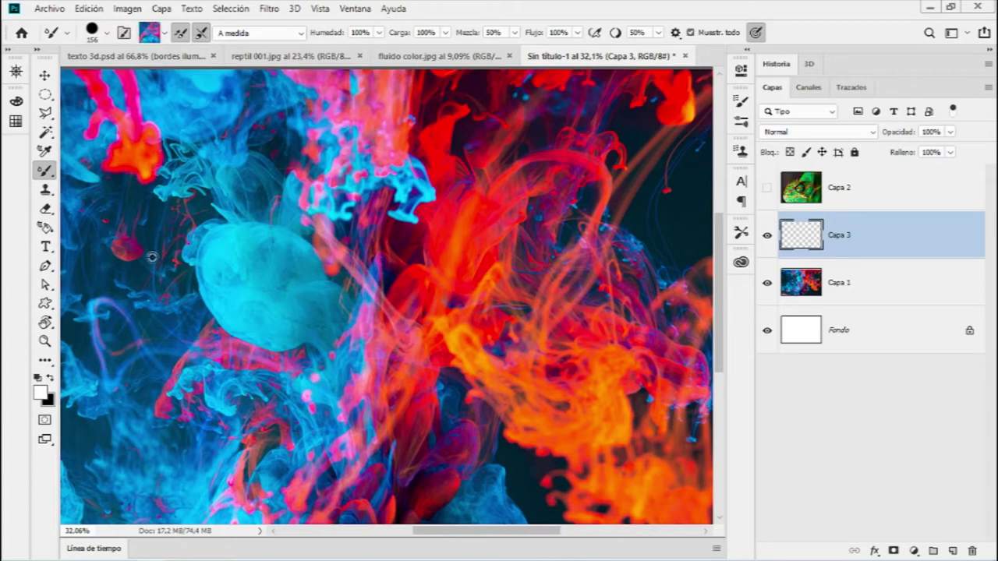
Step: Sample teal, pink, red and blue colours from the fluid image into the mixer brush
{"action": "left_click", "coordinate": [279, 189], "text": "alt"}
{"action": "mouse_move", "coordinate": [439, 184]}
{"action": "left_mouse_down"}
{"action": "mouse_move", "coordinate": [379, 400]}
{"action": "mouse_move", "coordinate": [340, 356]}
{"action": "left_mouse_up"}
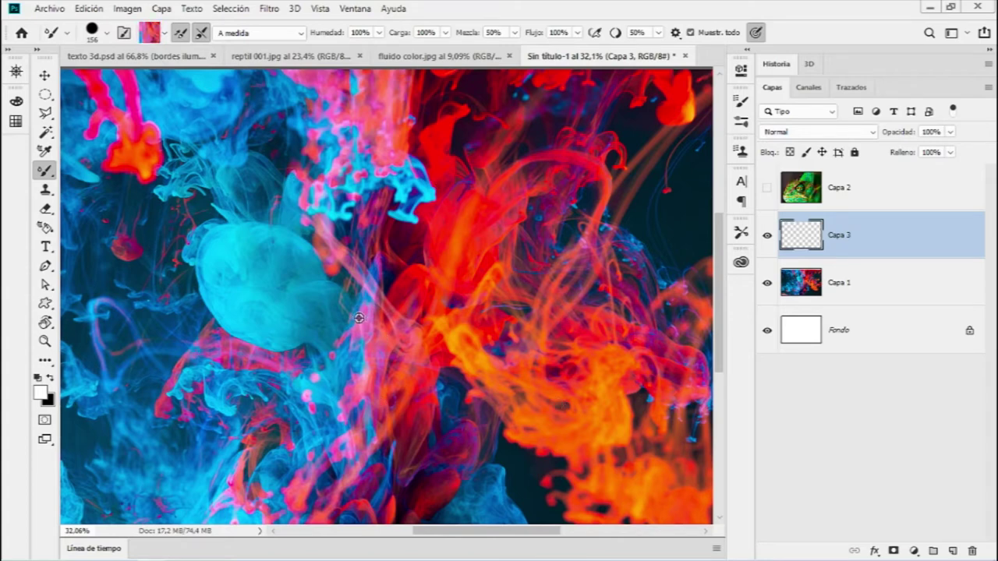
{"action": "left_click_drag", "start_coordinate": [364, 287], "coordinate": [374, 353]}
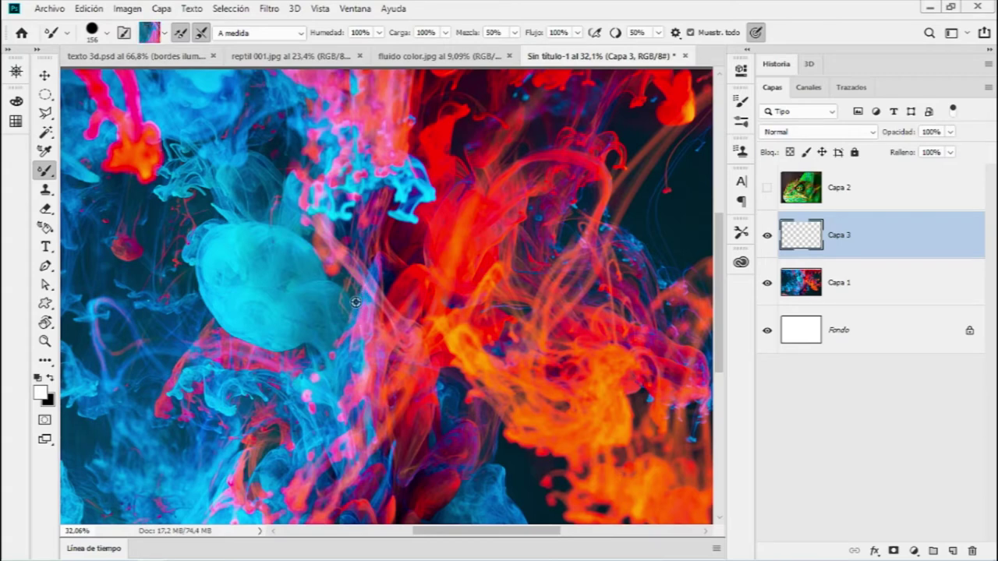
{"action": "left_click_drag", "start_coordinate": [361, 346], "coordinate": [362, 349]}
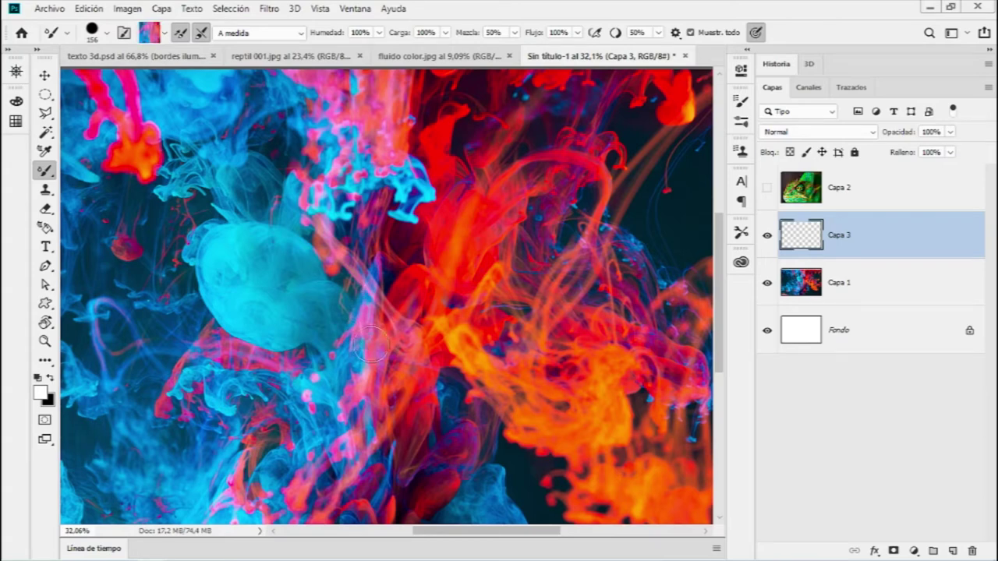
Step: Open the brush size and hardness settings and enlarge the brush
{"action": "scroll", "coordinate": [363, 331], "scroll_direction": "down", "scroll_amount": 1}
{"action": "scroll", "coordinate": [365, 320], "scroll_direction": "down", "scroll_amount": 1}
{"action": "scroll", "coordinate": [364, 320], "scroll_direction": "up", "scroll_amount": 1}
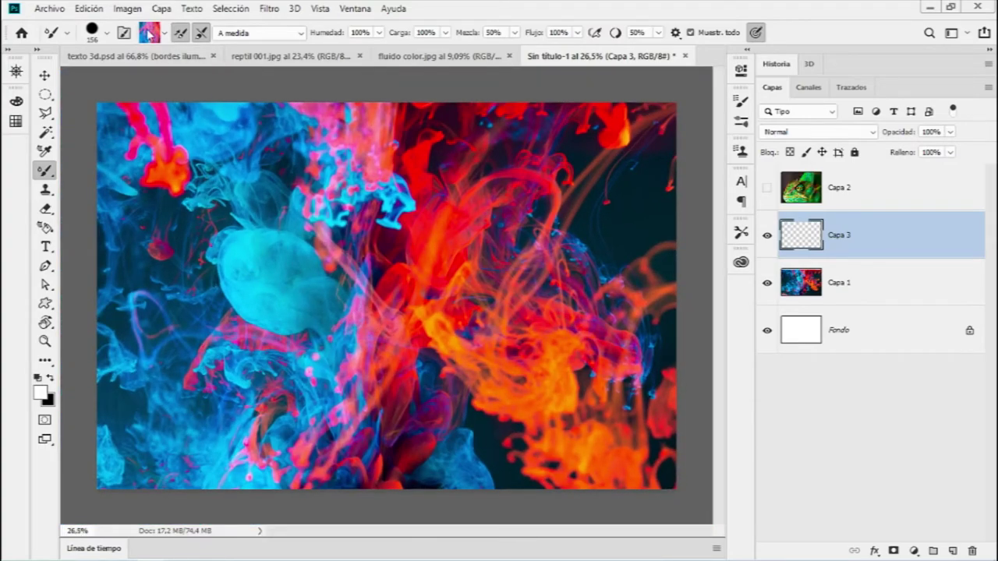
{"action": "right_click", "coordinate": [290, 171]}
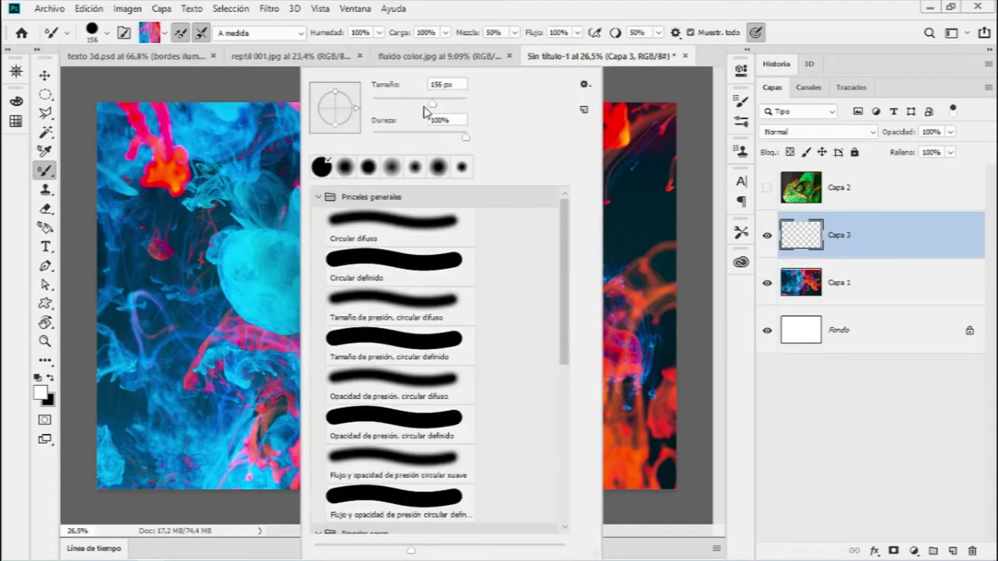
{"action": "left_click_drag", "start_coordinate": [435, 103], "coordinate": [448, 105]}
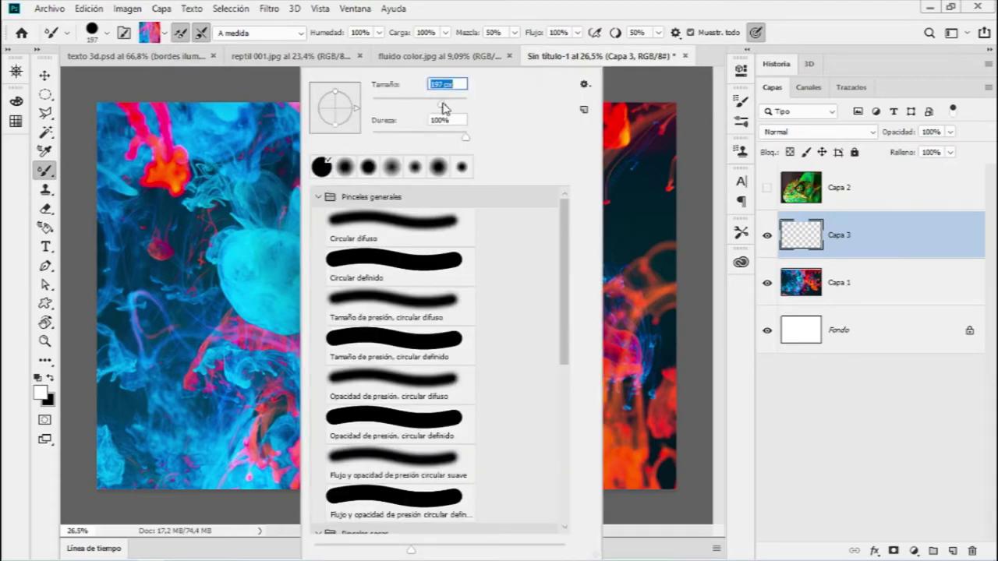
Step: With a 309 px brush, paint a pink liquid J on Capa 3, then hide it
{"action": "left_click_drag", "start_coordinate": [449, 105], "coordinate": [446, 105]}
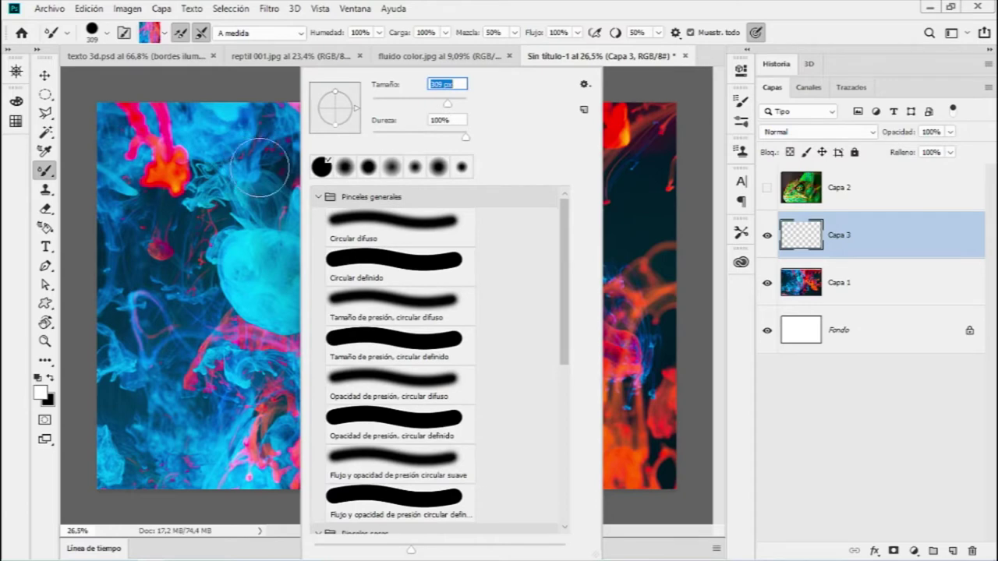
{"action": "key", "text": "Return"}
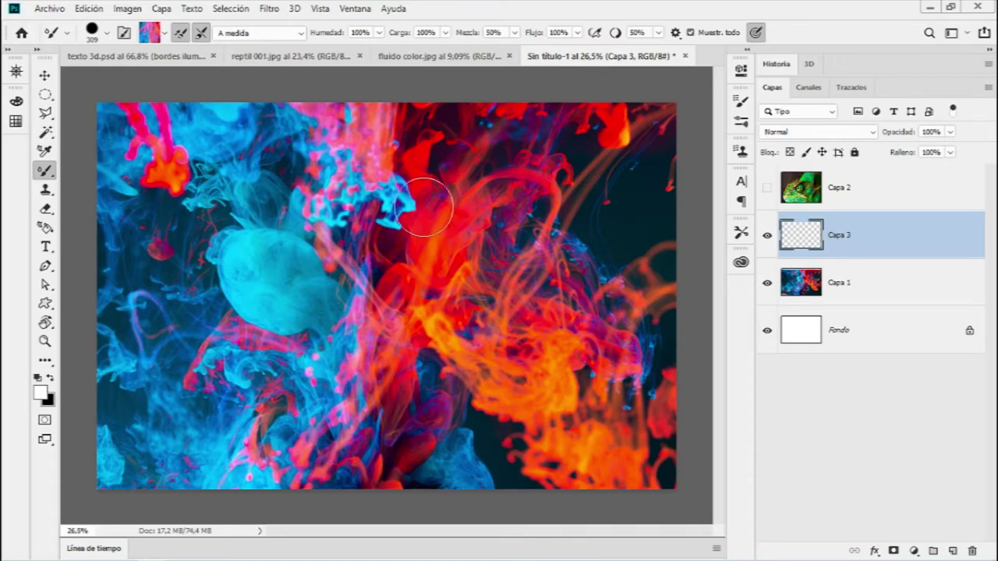
{"action": "left_click_drag", "start_coordinate": [362, 113], "coordinate": [363, 292]}
{"action": "mouse_move", "coordinate": [210, 366]}
{"action": "left_mouse_down"}
{"action": "mouse_move", "coordinate": [247, 260]}
{"action": "mouse_move", "coordinate": [238, 280]}
{"action": "left_mouse_up"}
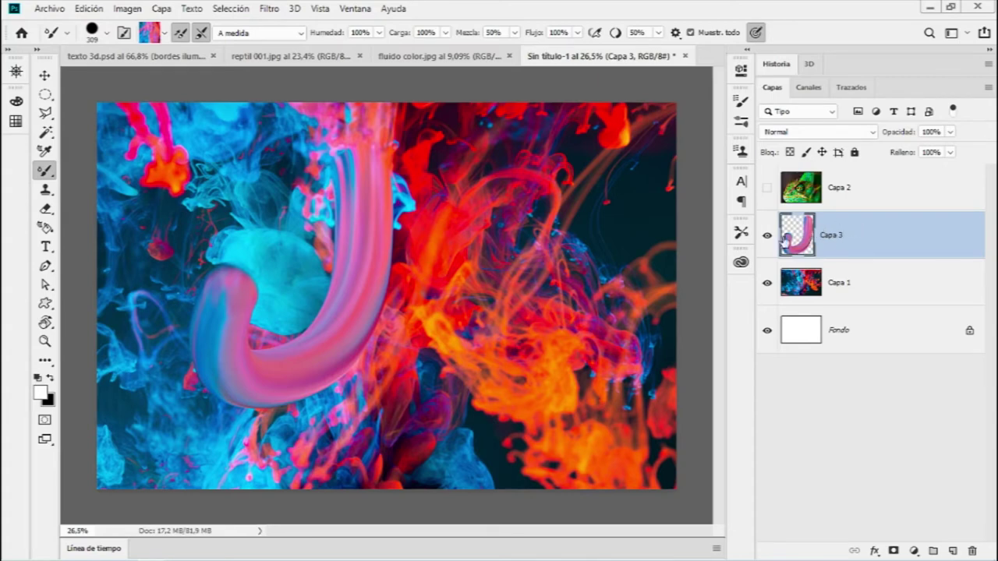
{"action": "left_click", "coordinate": [768, 238]}
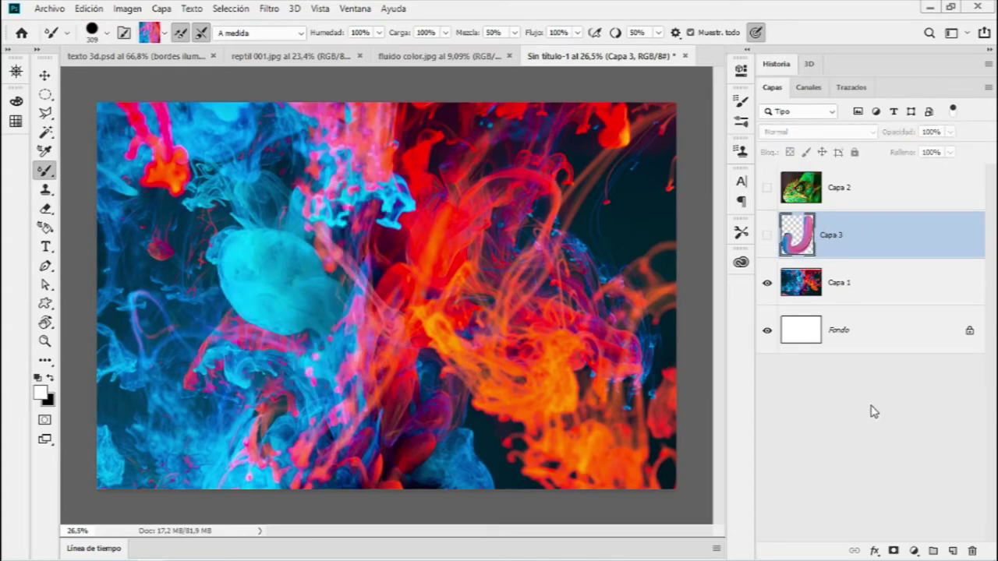
Step: Paint liquid U and S letters on new layers, hiding each afterwards
{"action": "left_click", "coordinate": [953, 551]}
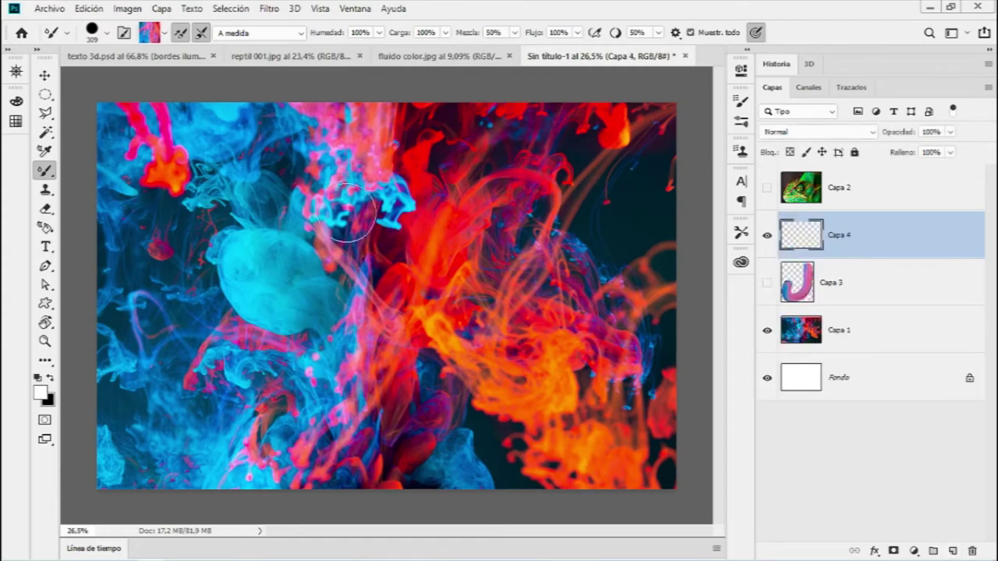
{"action": "mouse_move", "coordinate": [340, 196]}
{"action": "left_mouse_down"}
{"action": "mouse_move", "coordinate": [362, 386]}
{"action": "mouse_move", "coordinate": [491, 284]}
{"action": "mouse_move", "coordinate": [494, 198]}
{"action": "left_mouse_up"}
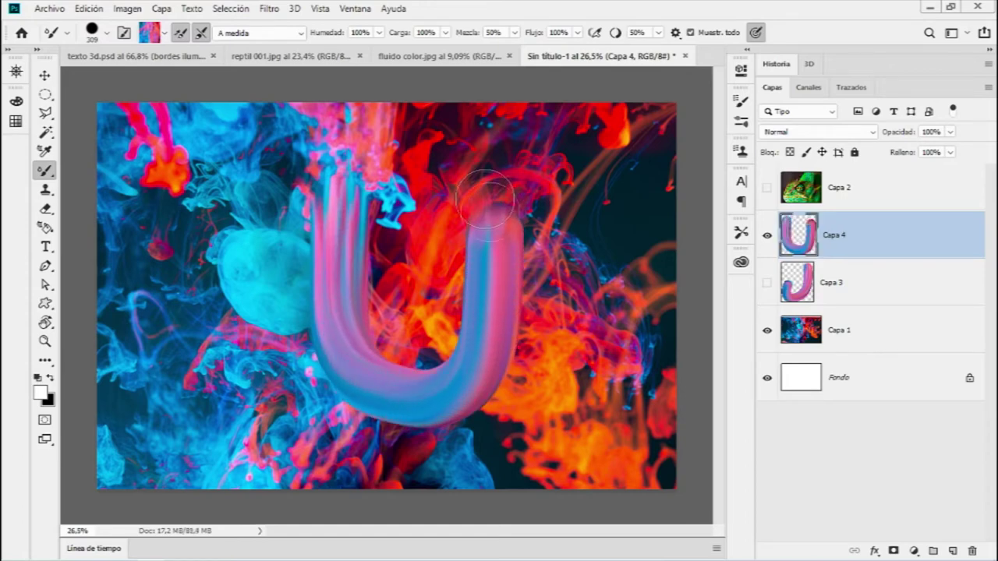
{"action": "left_click", "coordinate": [767, 236]}
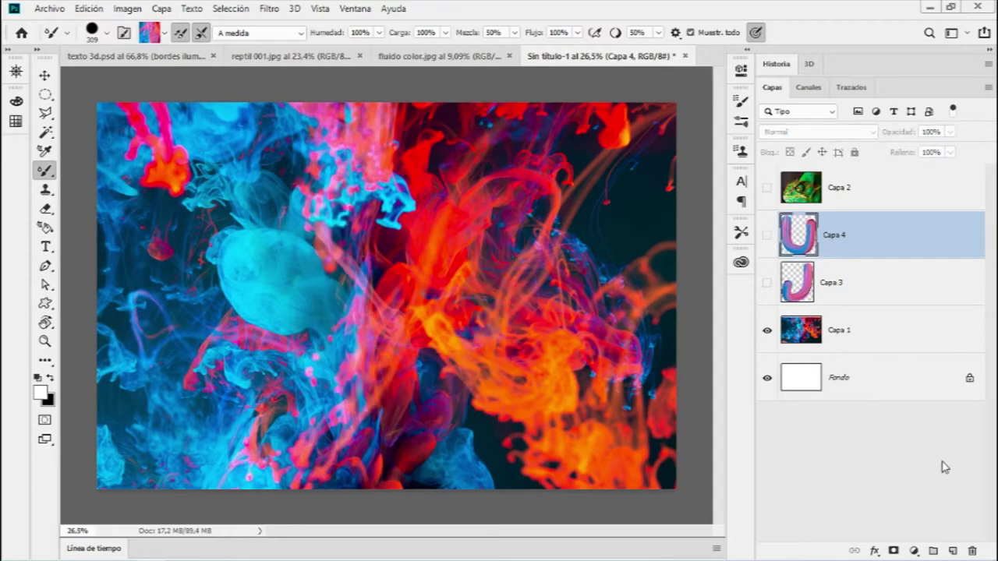
{"action": "left_click", "coordinate": [952, 551]}
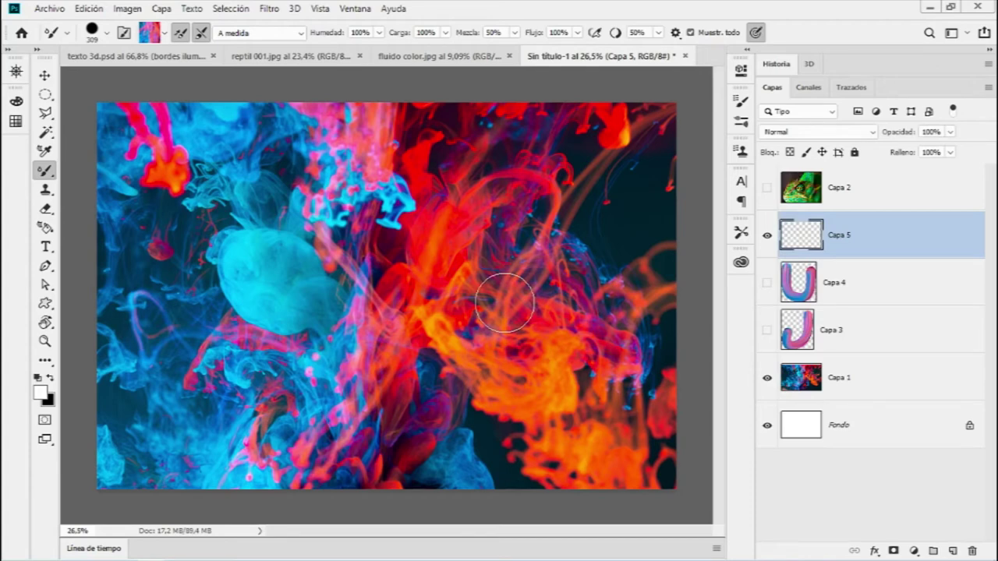
{"action": "key", "text": "ctrl+shift+n"}
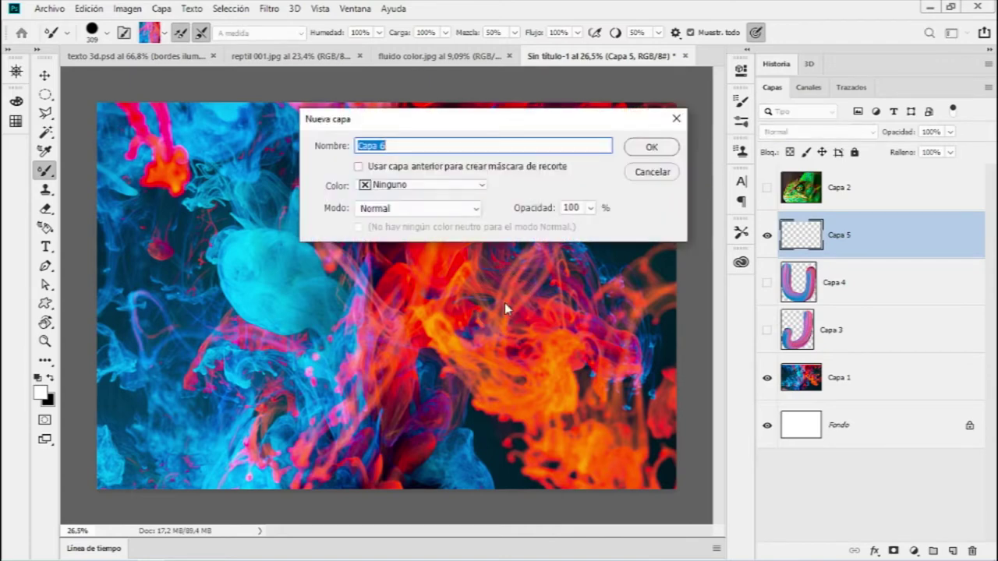
{"action": "key", "text": "Escape"}
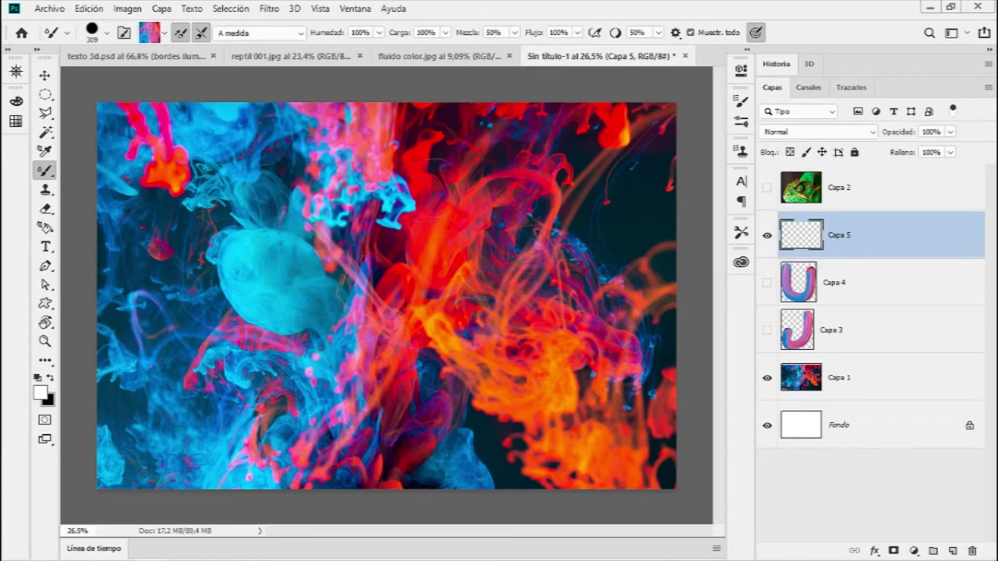
{"action": "left_click_drag", "start_coordinate": [460, 176], "coordinate": [479, 362]}
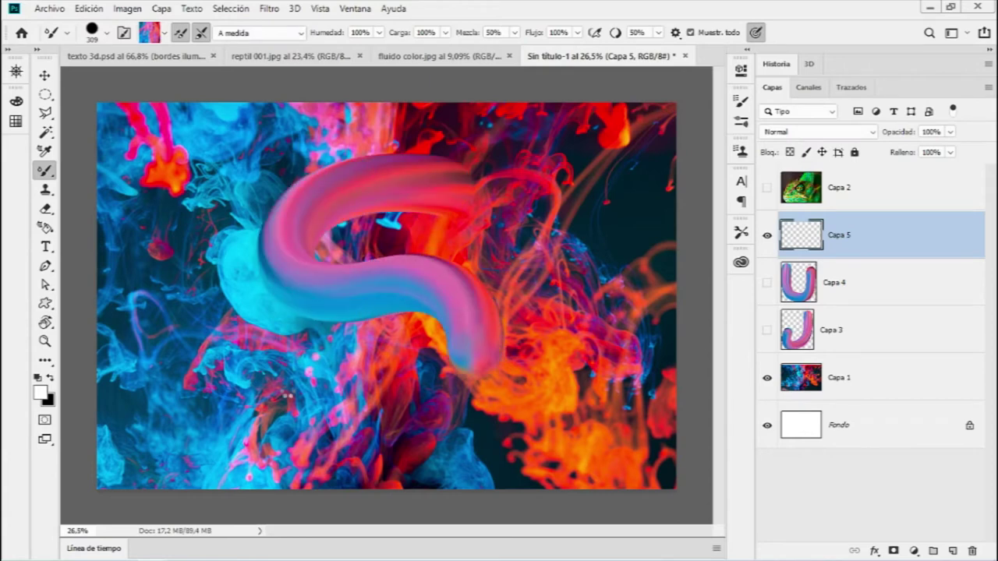
{"action": "left_click_drag", "start_coordinate": [477, 359], "coordinate": [226, 382]}
{"action": "key", "text": "ctrl+comma"}
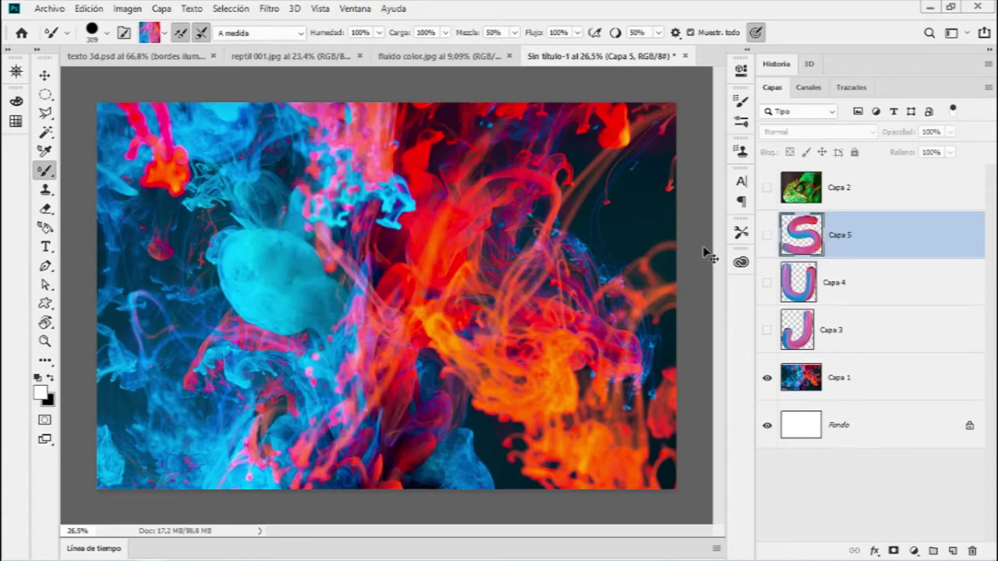
Step: Create a new layer named 't' and resample dark red and red-orange colours into the brush
{"action": "key", "text": "ctrl+shift+n"}
{"action": "type", "text": "t"}
{"action": "key", "text": "Return"}
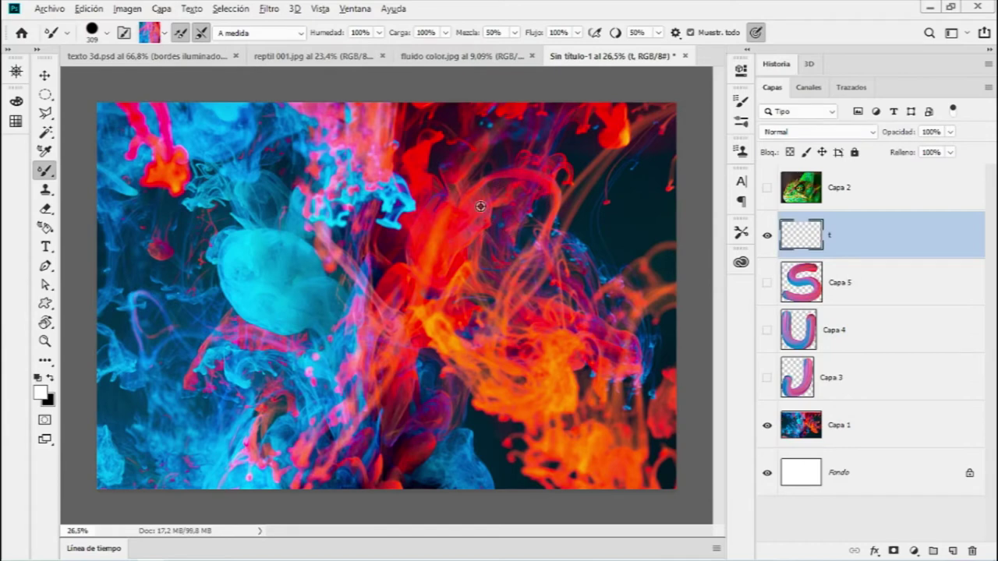
{"action": "left_click", "coordinate": [478, 200], "text": "alt"}
{"action": "left_click", "coordinate": [473, 232], "text": "alt"}
{"action": "left_click", "coordinate": [462, 263], "text": "alt"}
{"action": "left_click", "coordinate": [449, 268], "text": "alt"}
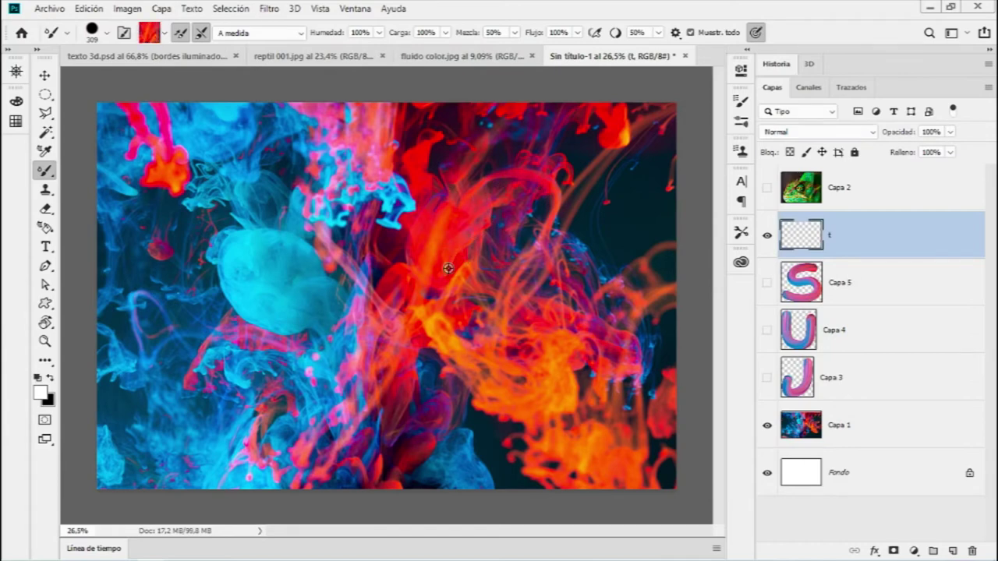
{"action": "left_click", "coordinate": [428, 298], "text": "alt"}
{"action": "left_click", "coordinate": [393, 226], "text": "alt"}
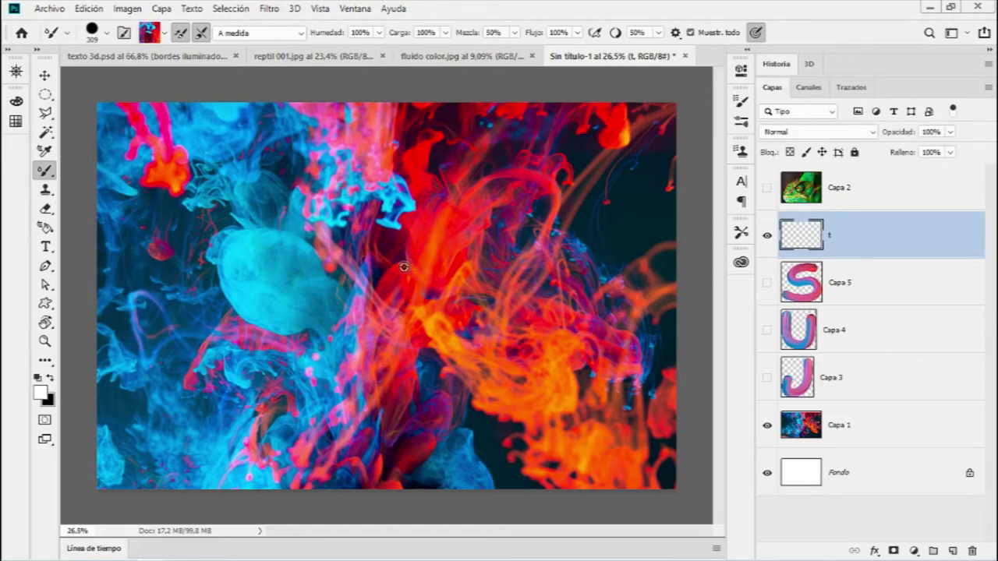
{"action": "left_click", "coordinate": [443, 204], "text": "alt"}
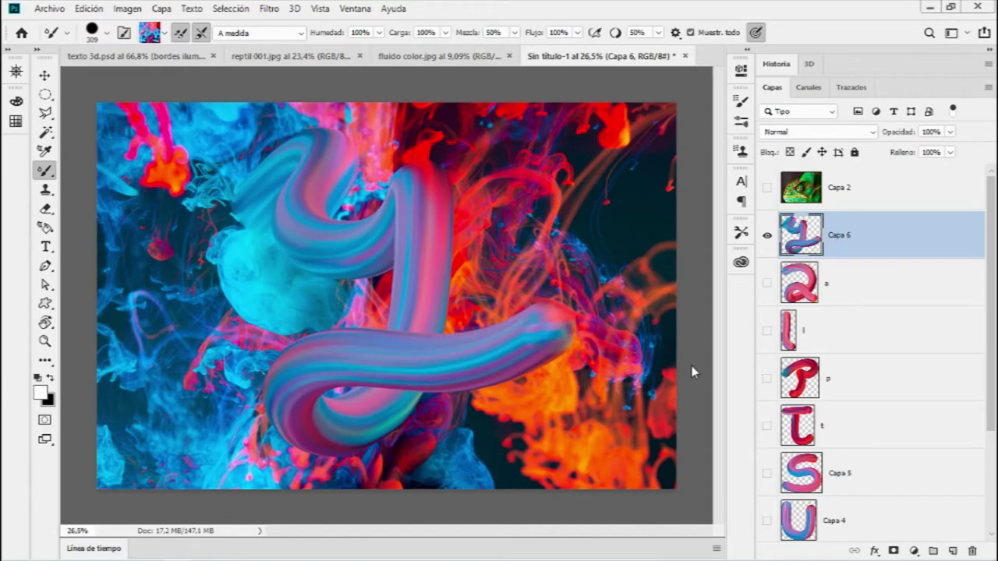
{"action": "scroll", "coordinate": [839, 358], "scroll_direction": "down", "scroll_amount": 3}
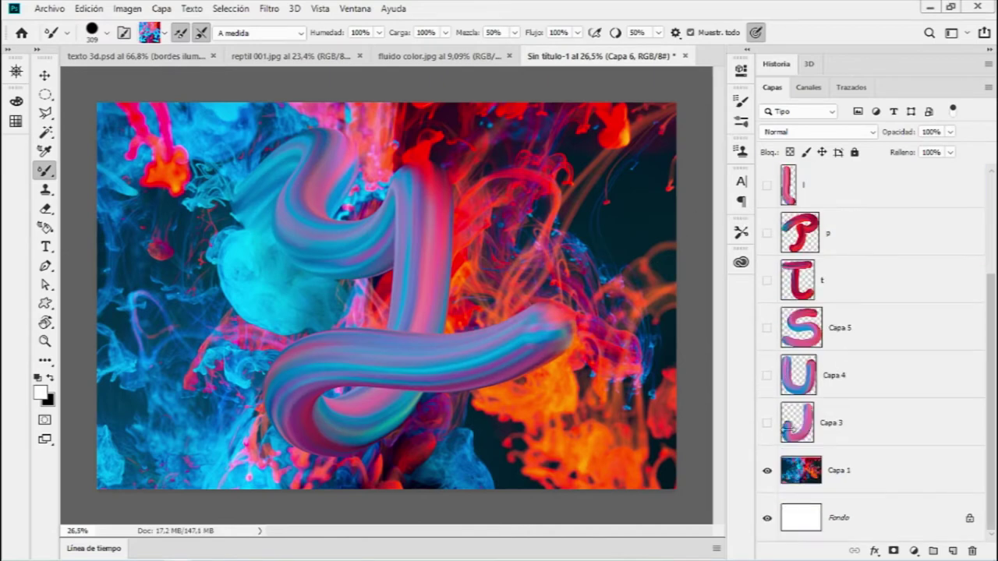
Step: Hide the fluid background image and zoom out to see the letters
{"action": "left_click", "coordinate": [766, 471]}
{"action": "key", "text": "z"}
{"action": "left_click_drag", "start_coordinate": [535, 378], "coordinate": [447, 334]}
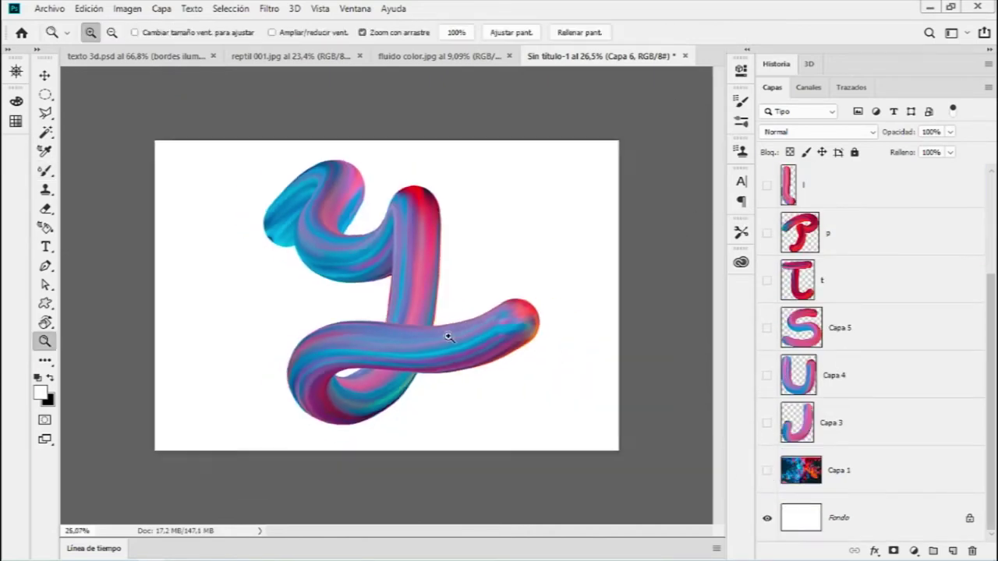
{"action": "key", "text": "v"}
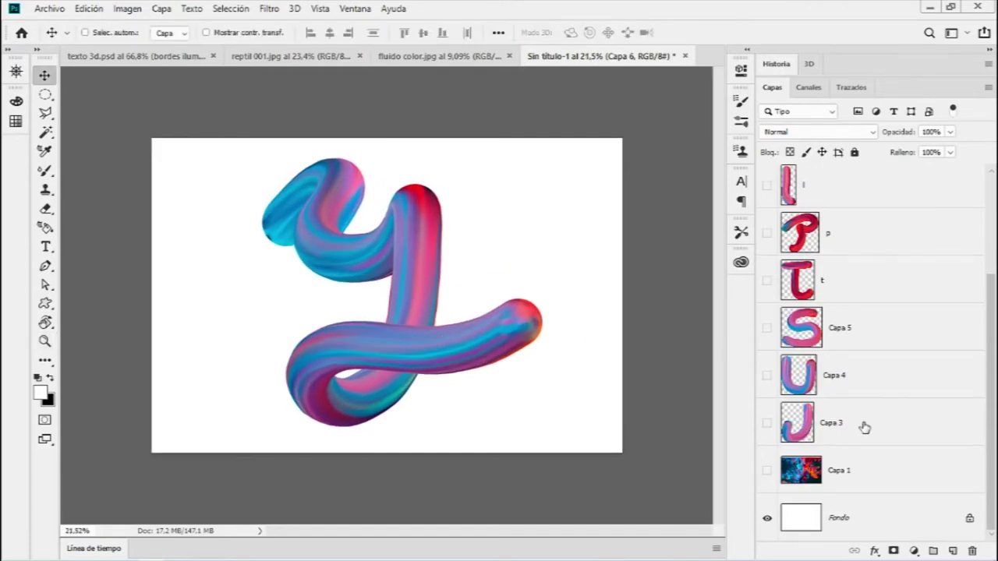
{"action": "scroll", "coordinate": [767, 307], "scroll_direction": "up", "scroll_amount": 3}
{"action": "mouse_move", "coordinate": [763, 282]}
{"action": "left_mouse_down"}
{"action": "mouse_move", "coordinate": [757, 382]}
{"action": "mouse_move", "coordinate": [775, 508]}
{"action": "left_mouse_up"}
{"action": "scroll", "coordinate": [777, 514], "scroll_direction": "down", "scroll_amount": 3}
Step: Show the J layer and reposition the J and S strokes
{"action": "left_click", "coordinate": [768, 427]}
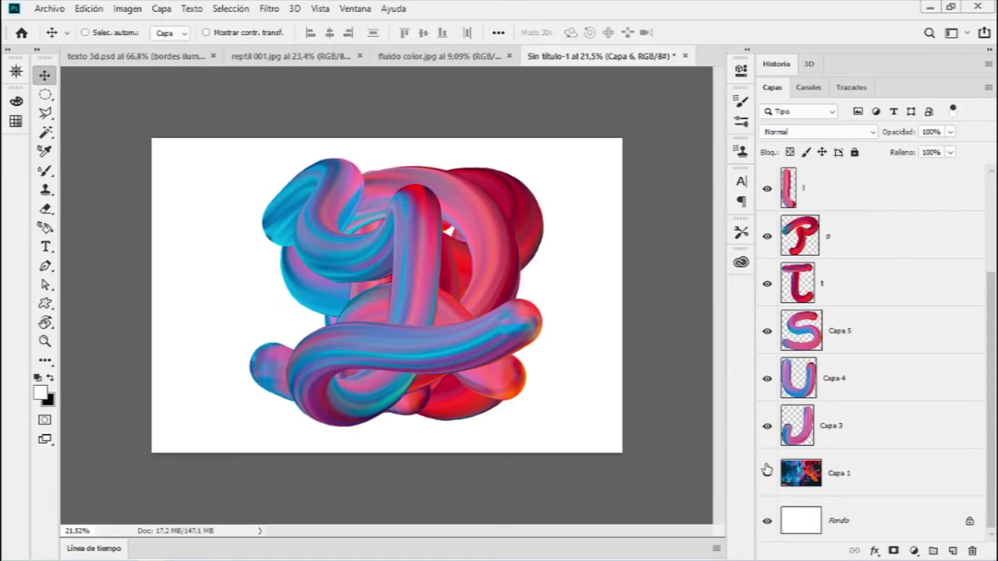
{"action": "left_click", "coordinate": [767, 473]}
{"action": "left_click", "coordinate": [831, 427]}
{"action": "left_click_drag", "start_coordinate": [430, 313], "coordinate": [372, 275]}
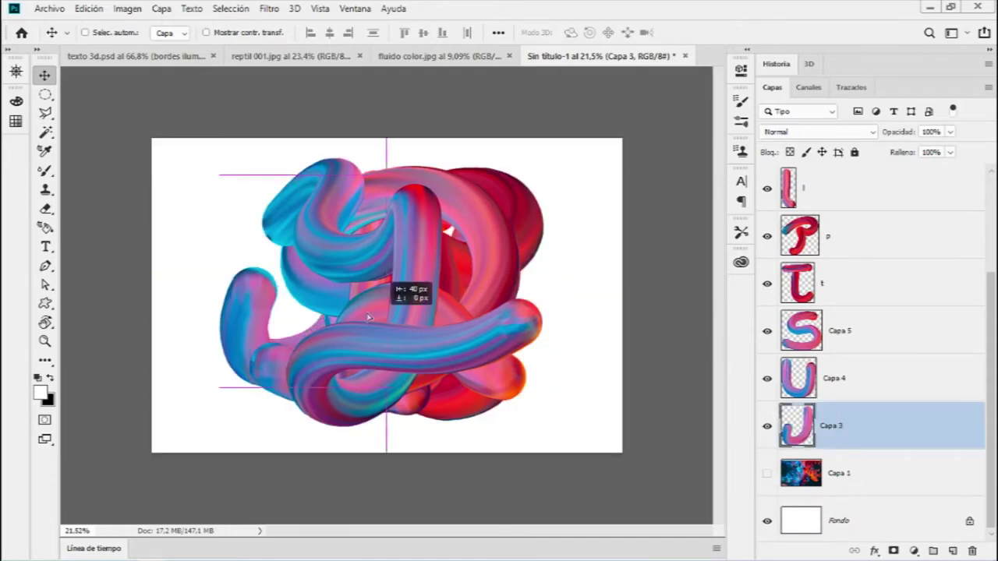
{"action": "left_click", "coordinate": [828, 379]}
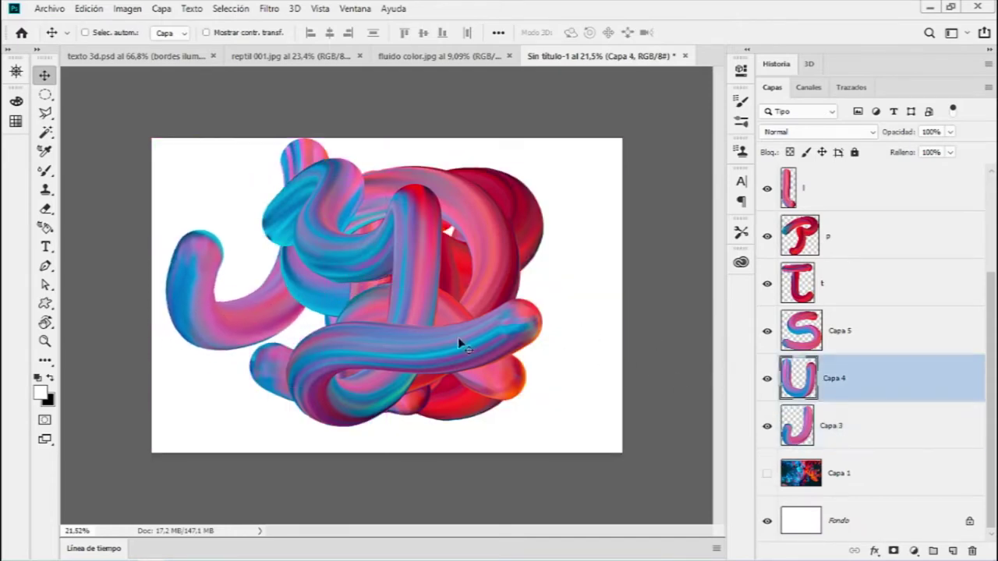
{"action": "left_click", "coordinate": [878, 334]}
{"action": "left_click_drag", "start_coordinate": [483, 335], "coordinate": [516, 310]}
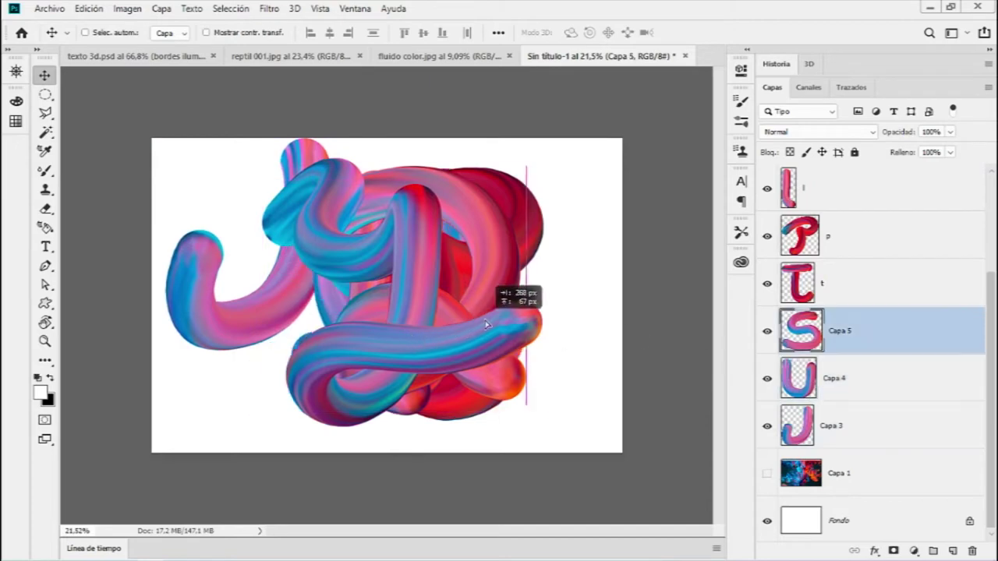
{"action": "left_click", "coordinate": [847, 425]}
Step: Scale all the letter layers down to about 71%
{"action": "scroll", "coordinate": [848, 426], "scroll_direction": "up", "scroll_amount": 3}
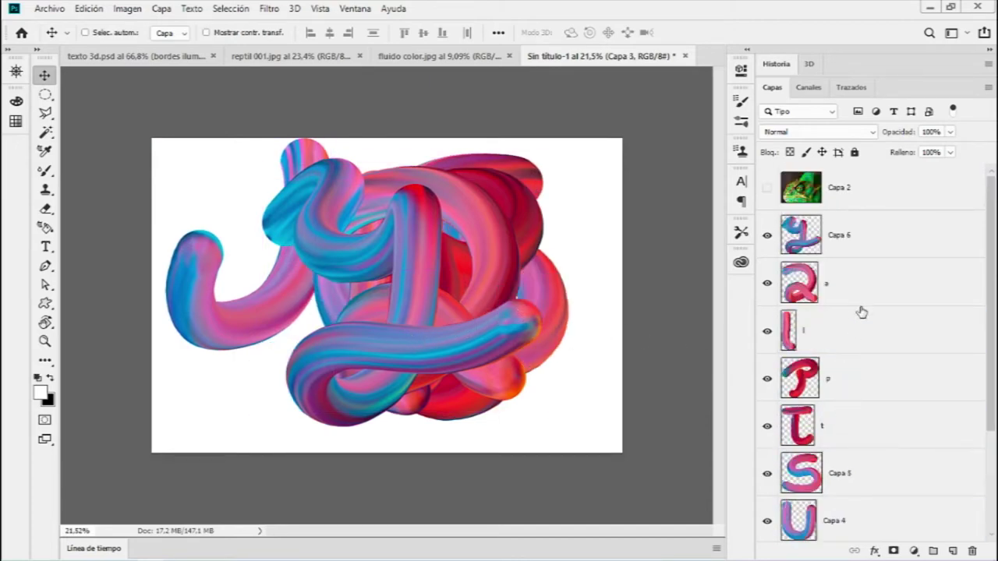
{"action": "left_click", "coordinate": [875, 252], "text": "shift"}
{"action": "key", "text": "ctrl+t"}
{"action": "left_click_drag", "start_coordinate": [567, 426], "coordinate": [433, 334]}
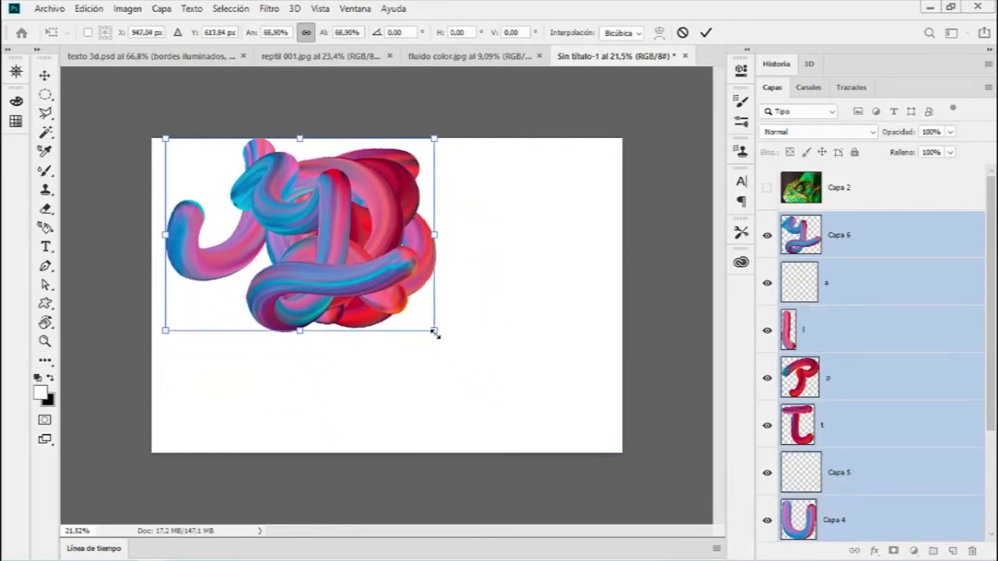
{"action": "left_click_drag", "start_coordinate": [384, 298], "coordinate": [407, 322]}
{"action": "key", "text": "Return"}
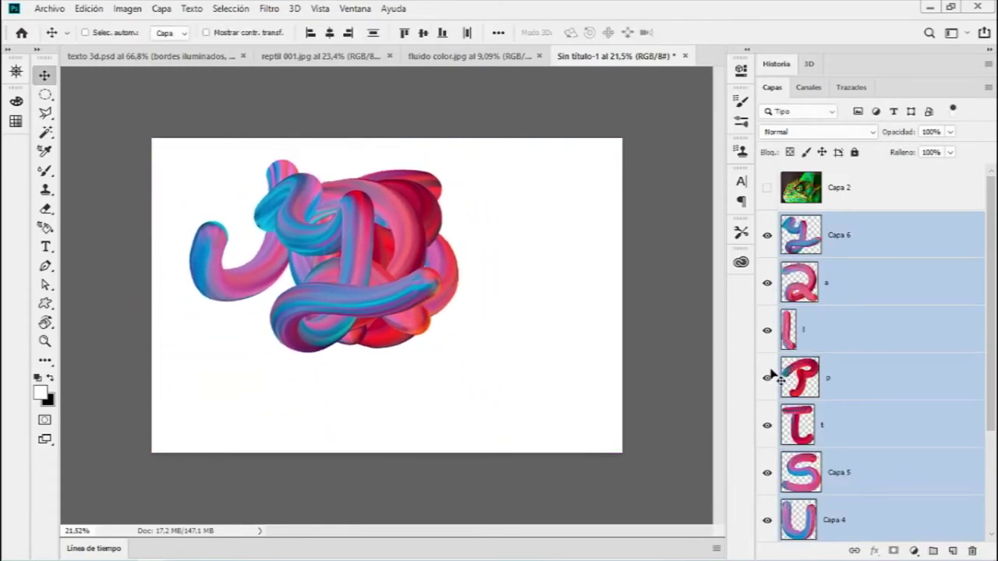
{"action": "scroll", "coordinate": [848, 374], "scroll_direction": "down", "scroll_amount": 1}
{"action": "scroll", "coordinate": [857, 405], "scroll_direction": "down", "scroll_amount": 2}
Step: Move the J, U, S, t letters right and the p, l, a, y letters into a second line
{"action": "left_click", "coordinate": [867, 428]}
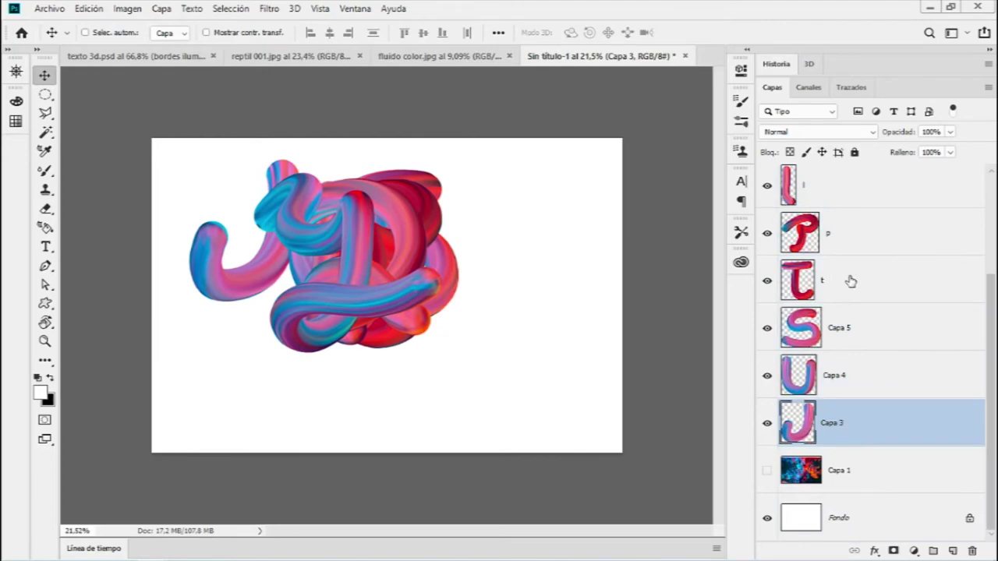
{"action": "left_click", "coordinate": [850, 282], "text": "shift"}
{"action": "left_click_drag", "start_coordinate": [466, 329], "coordinate": [490, 324]}
{"action": "left_click", "coordinate": [918, 248]}
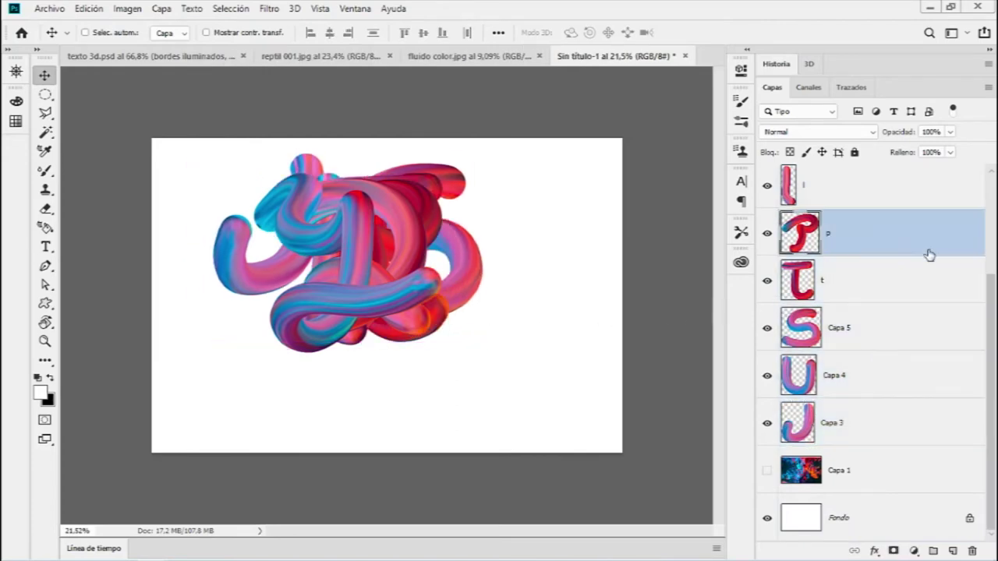
{"action": "scroll", "coordinate": [919, 272], "scroll_direction": "up", "scroll_amount": 3}
{"action": "left_click", "coordinate": [889, 257], "text": "shift"}
{"action": "left_click_drag", "start_coordinate": [465, 239], "coordinate": [460, 328]}
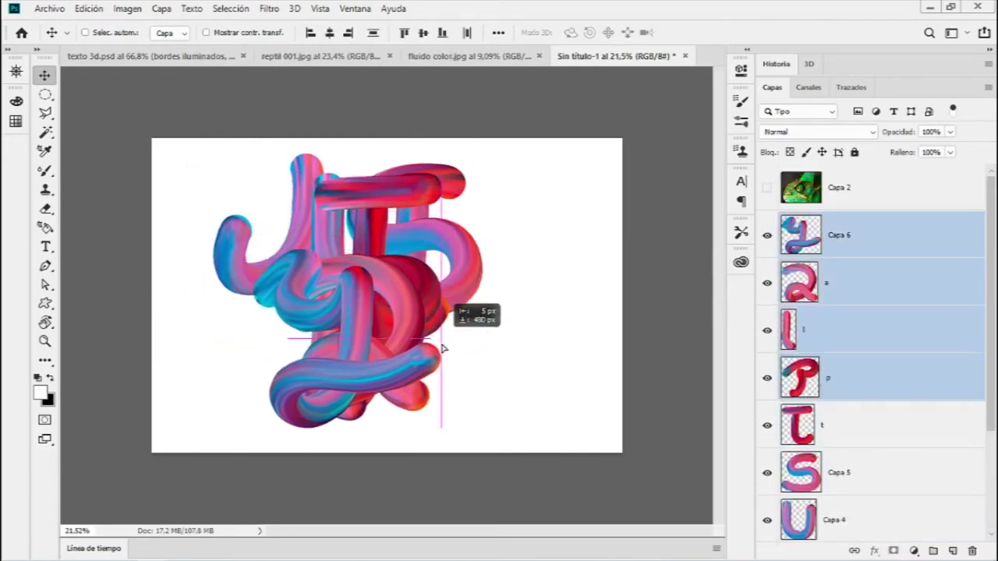
{"action": "scroll", "coordinate": [866, 363], "scroll_direction": "down", "scroll_amount": 3}
{"action": "left_click", "coordinate": [873, 427]}
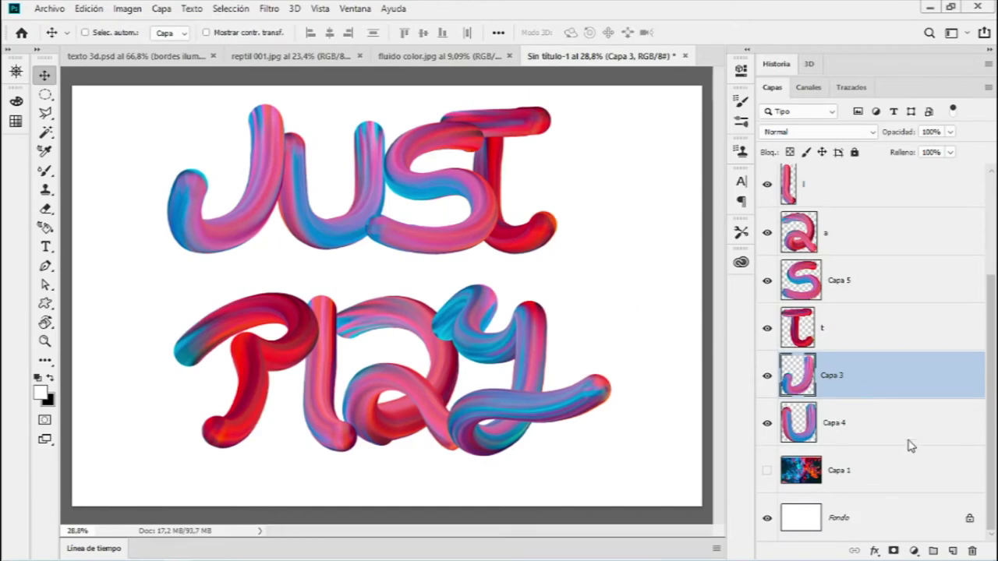
Step: Group the J, U, S and T letter layers together
{"action": "left_click", "coordinate": [885, 433]}
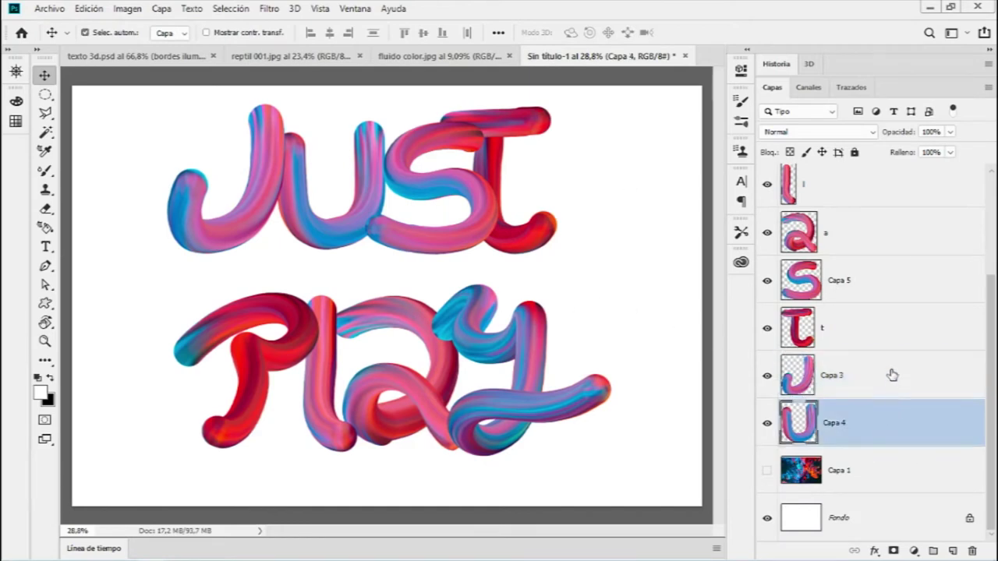
{"action": "left_click", "coordinate": [891, 375], "text": "shift"}
{"action": "left_click", "coordinate": [883, 327], "text": "shift"}
{"action": "left_click", "coordinate": [882, 282], "text": "shift"}
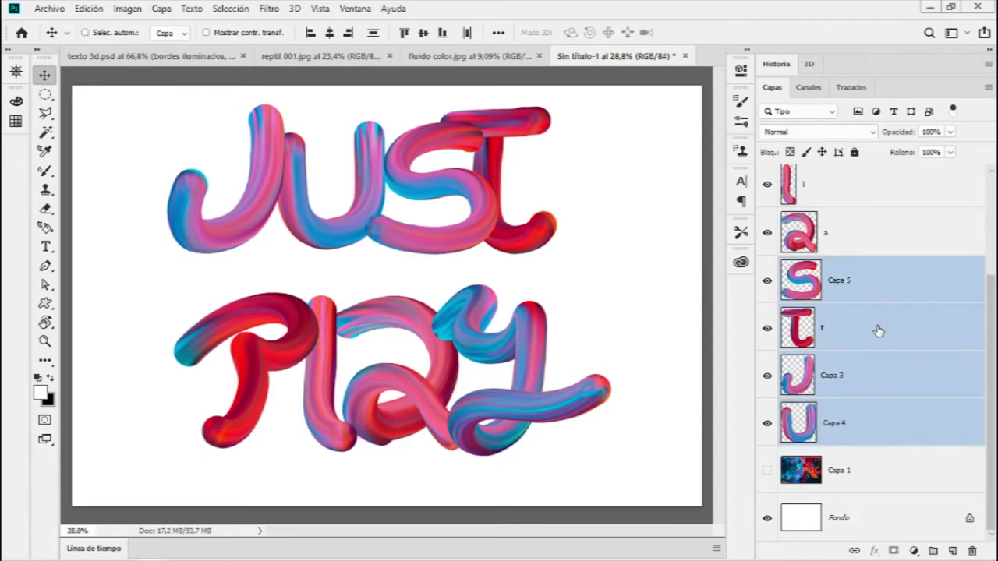
{"action": "left_click", "coordinate": [887, 238], "text": "shift"}
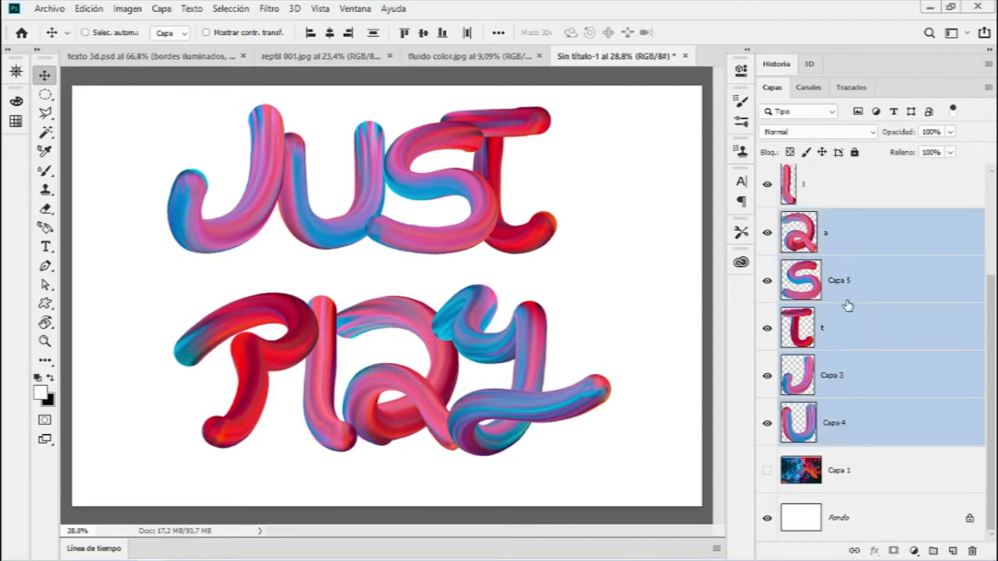
{"action": "left_click", "coordinate": [860, 233], "text": "ctrl"}
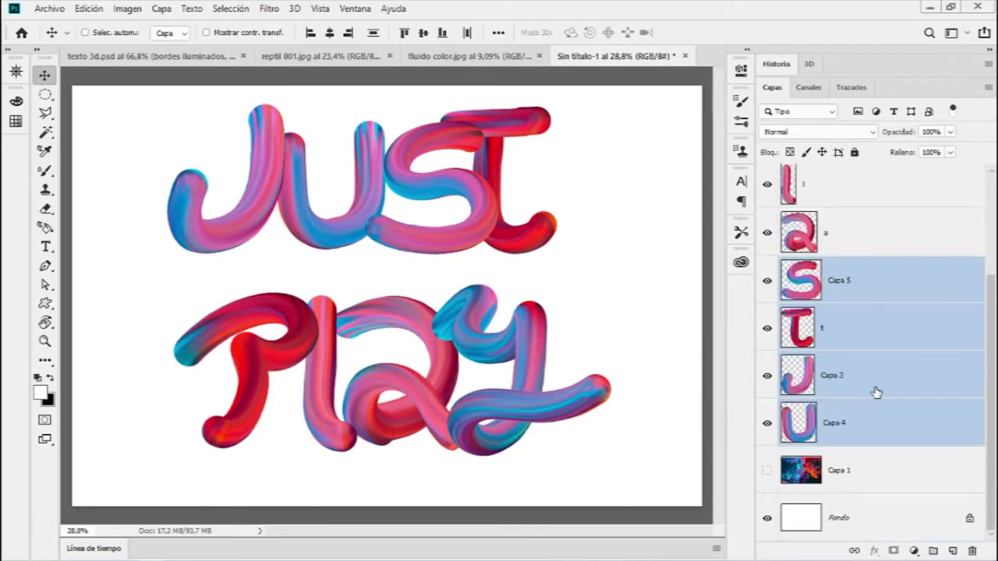
{"action": "key", "text": "ctrl+g"}
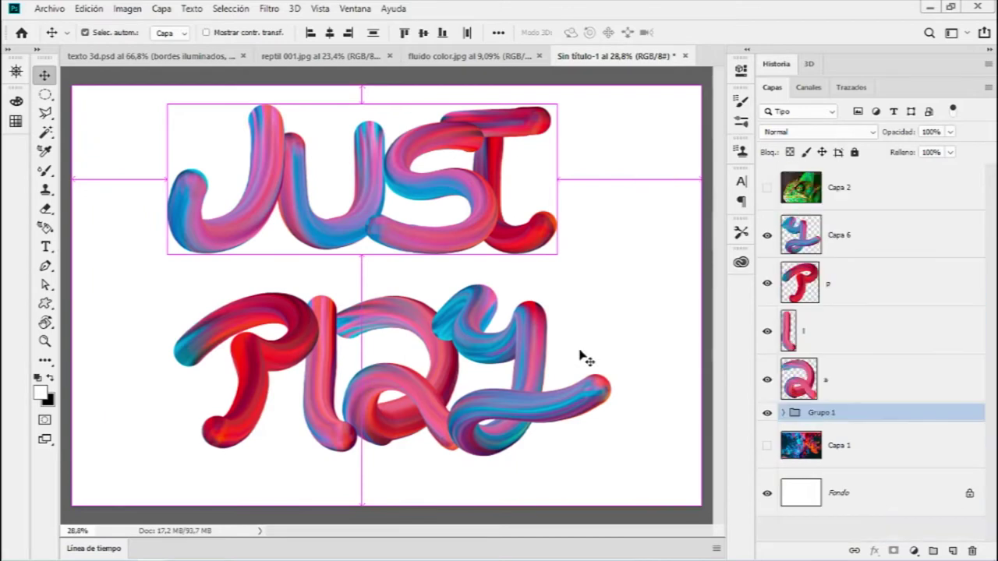
Step: Group the P, L, A and Y letter layers together
{"action": "left_click", "coordinate": [867, 379]}
{"action": "left_click", "coordinate": [873, 335], "text": "ctrl"}
{"action": "left_click", "coordinate": [875, 290], "text": "ctrl"}
{"action": "left_click", "coordinate": [875, 245], "text": "ctrl"}
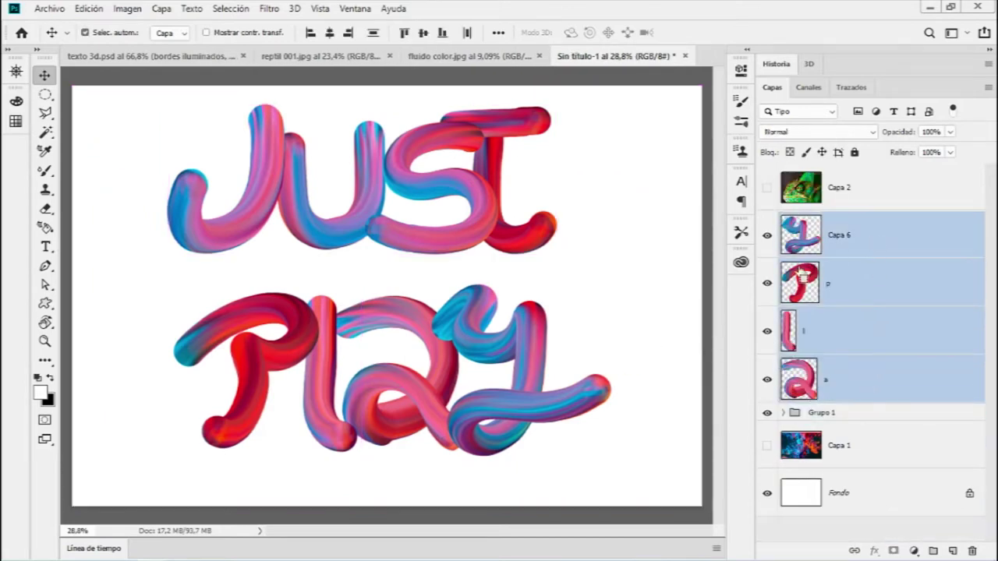
{"action": "key", "text": "ctrl+g"}
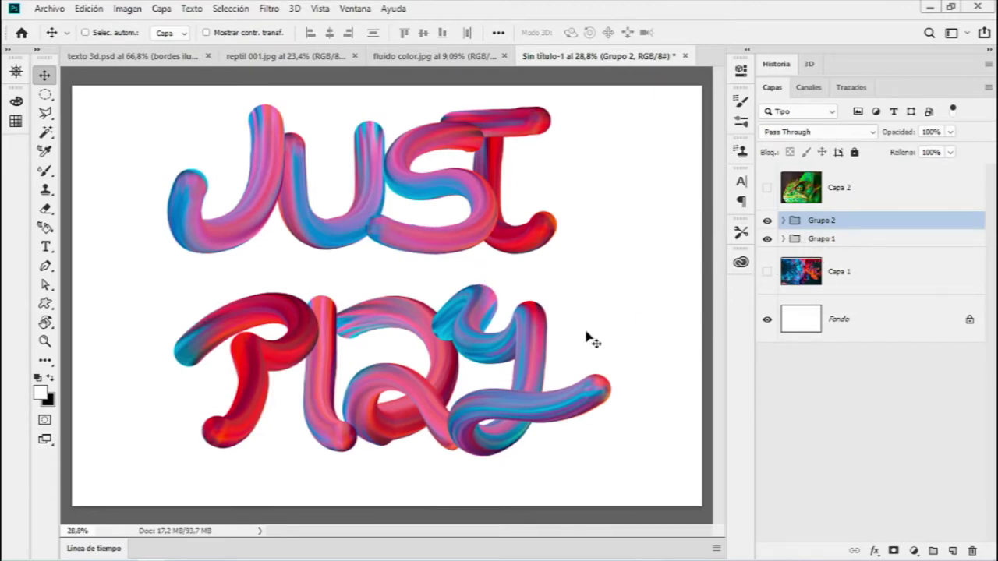
Step: Rename the two groups PLAY and JUST
{"action": "key", "text": "z"}
{"action": "left_click", "coordinate": [379, 360]}
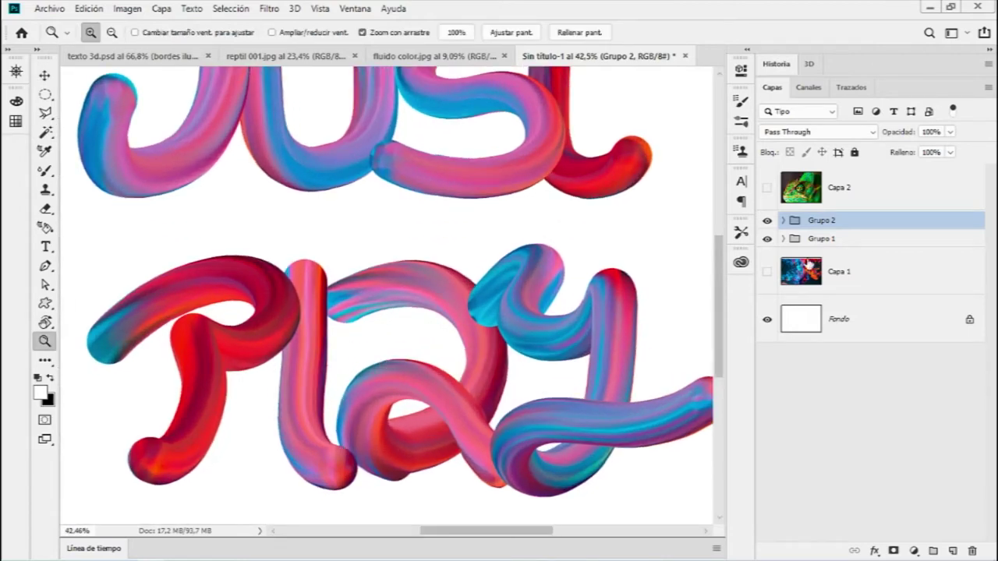
{"action": "left_click", "coordinate": [767, 221]}
{"action": "double_click", "coordinate": [824, 224]}
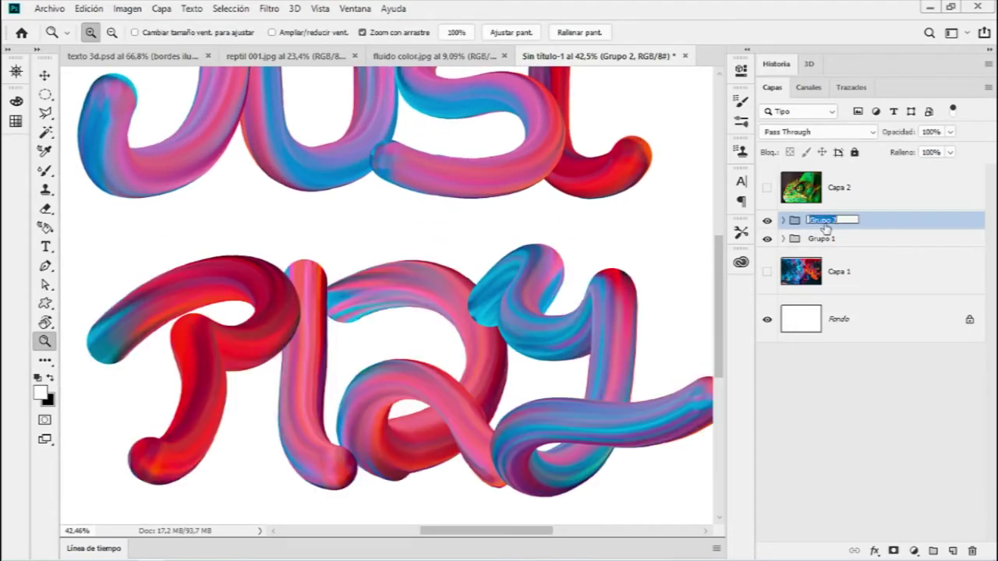
{"action": "type", "text": "PLAY"}
{"action": "key", "text": "Return"}
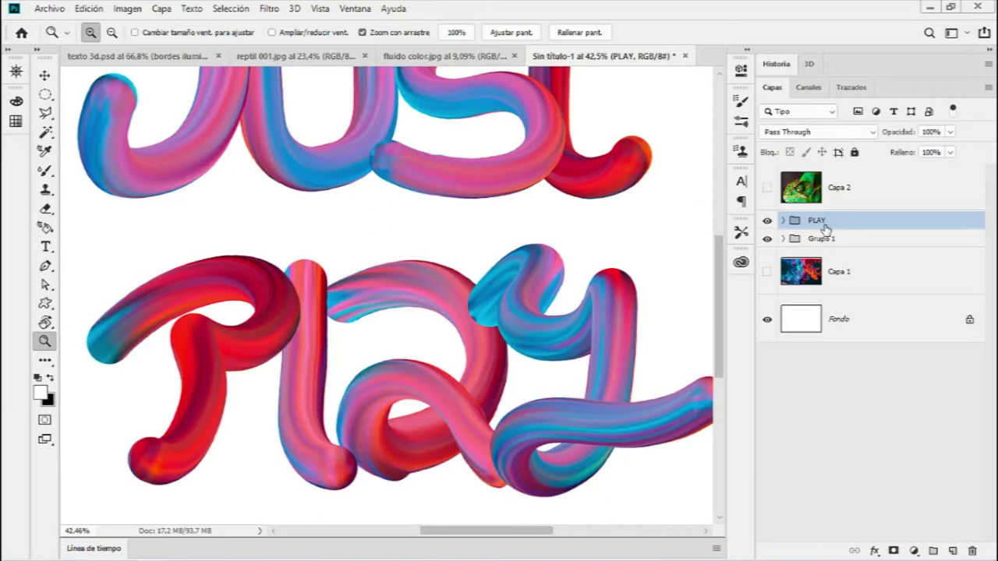
{"action": "double_click", "coordinate": [821, 239]}
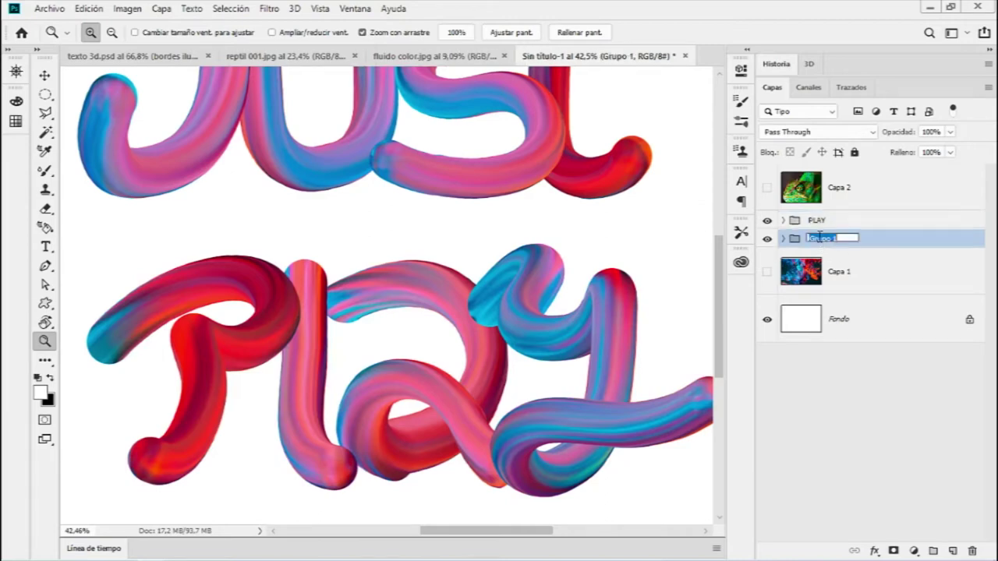
{"action": "type", "text": "JUST"}
{"action": "key", "text": "Return"}
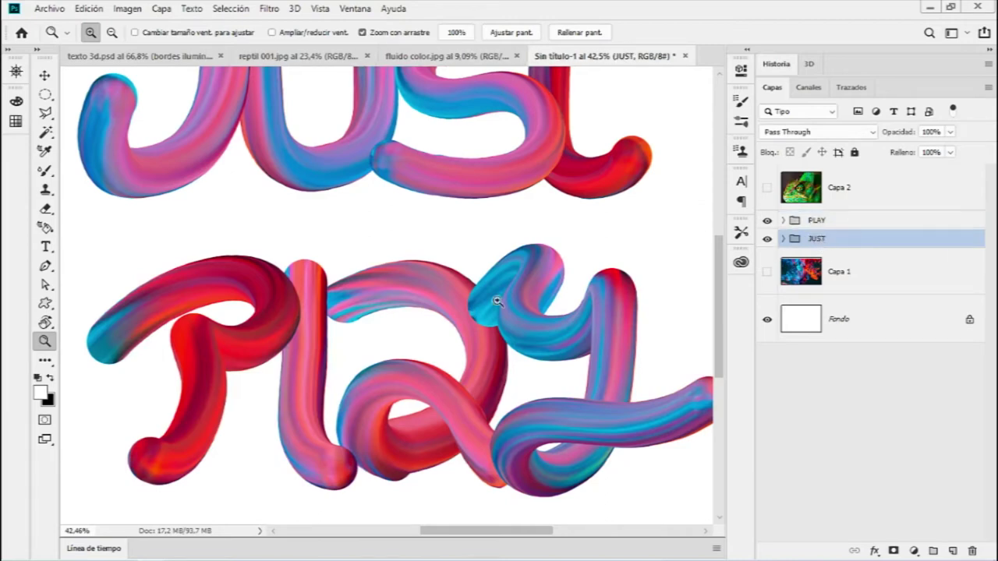
Step: Fill the Fondo background layer with black
{"action": "left_click_drag", "start_coordinate": [545, 278], "coordinate": [494, 284]}
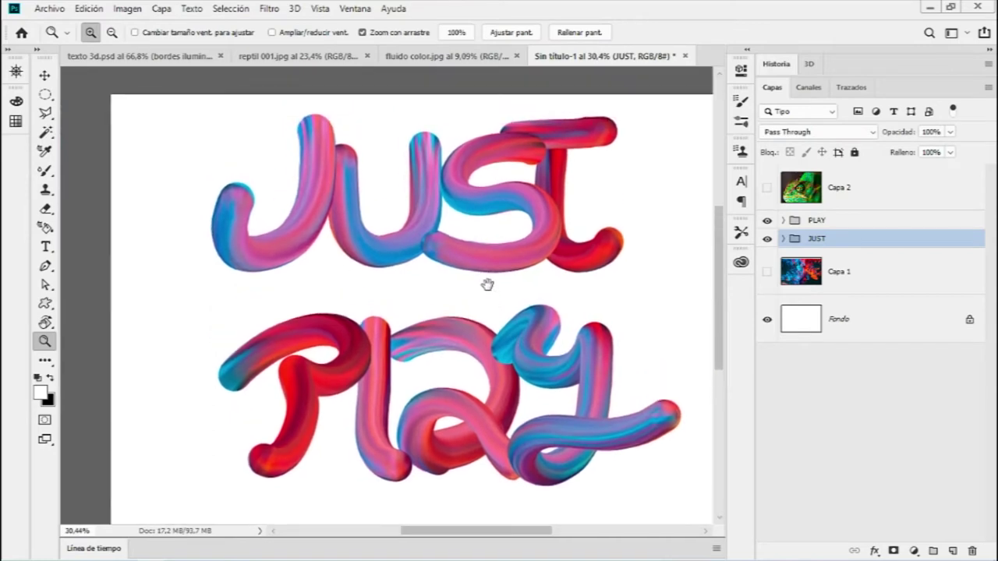
{"action": "left_click", "coordinate": [901, 328]}
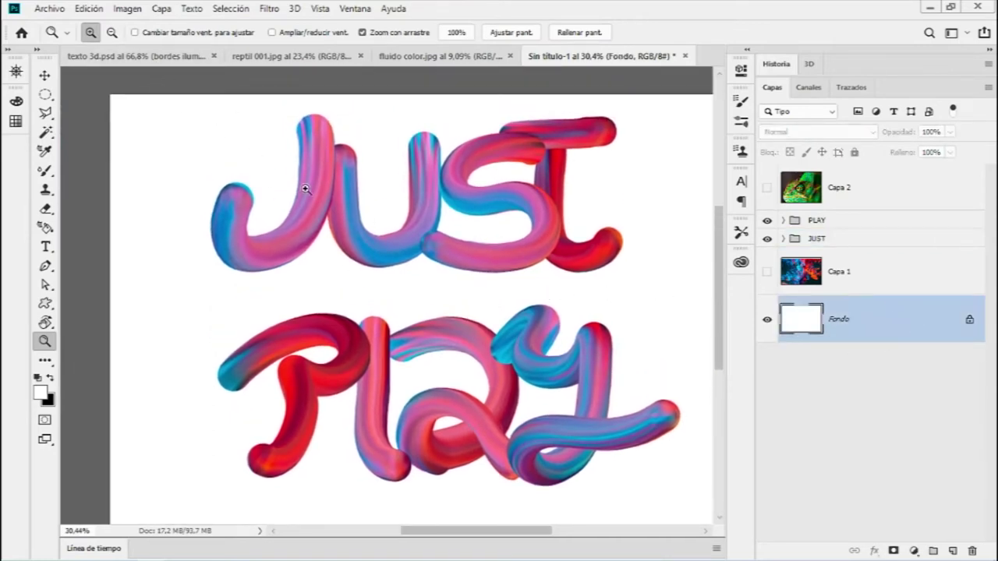
{"action": "key", "text": "ctrl+BackSpace"}
{"action": "left_click_drag", "start_coordinate": [374, 351], "coordinate": [363, 298]}
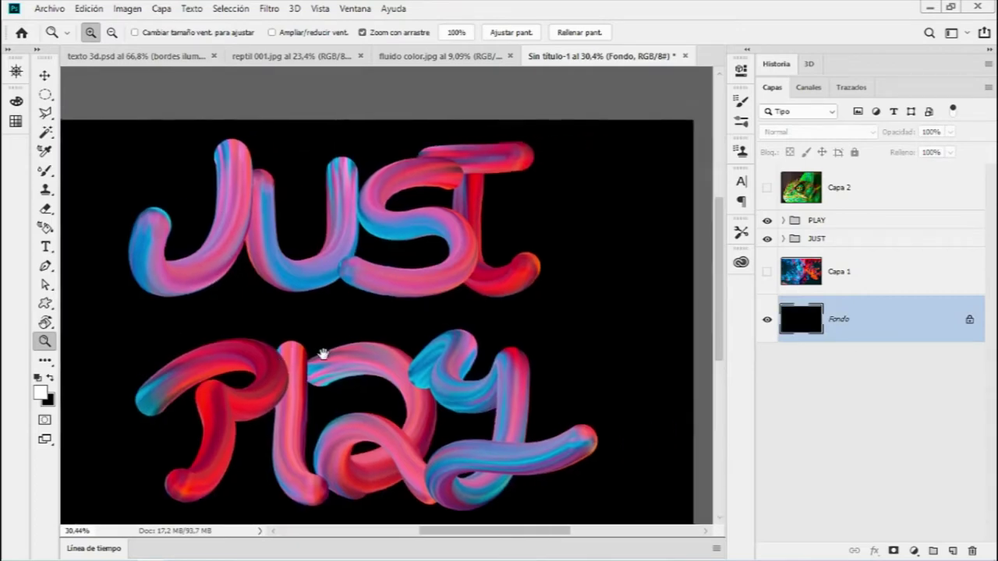
Step: Move the JUST group into position above the PLAY line
{"action": "key", "text": "v"}
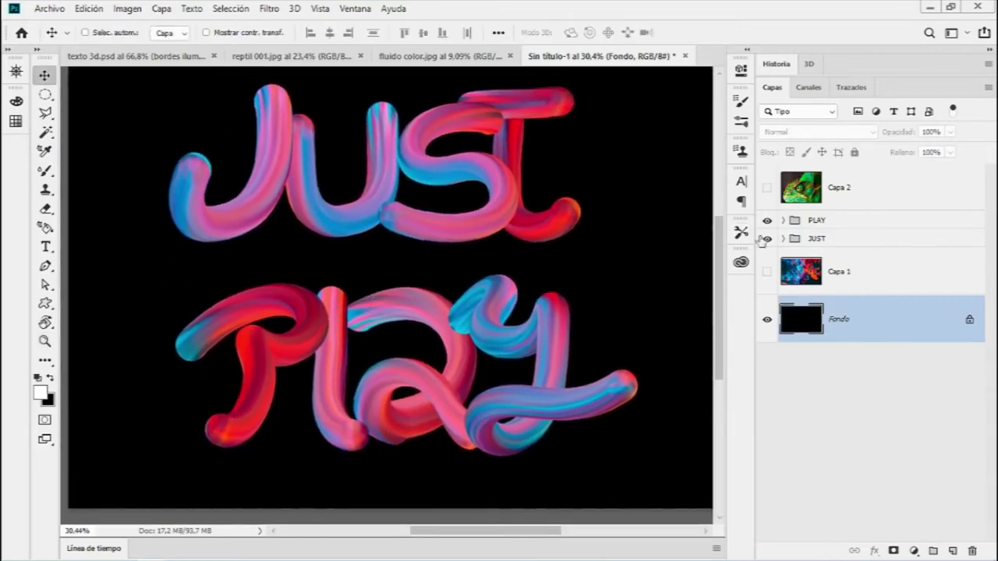
{"action": "key", "text": "z"}
{"action": "left_click_drag", "start_coordinate": [339, 156], "coordinate": [383, 158]}
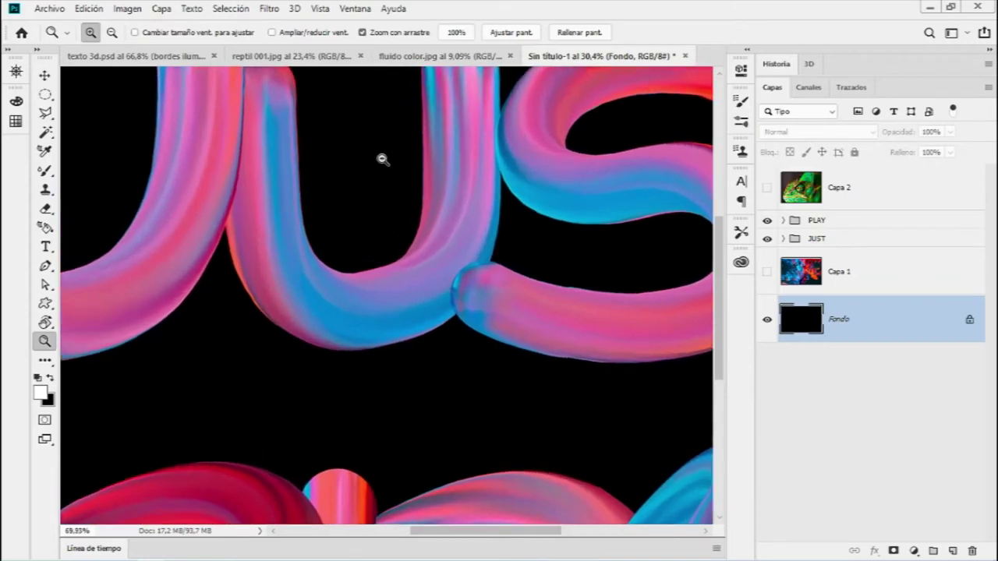
{"action": "left_click_drag", "start_coordinate": [376, 279], "coordinate": [389, 314]}
{"action": "key", "text": "v"}
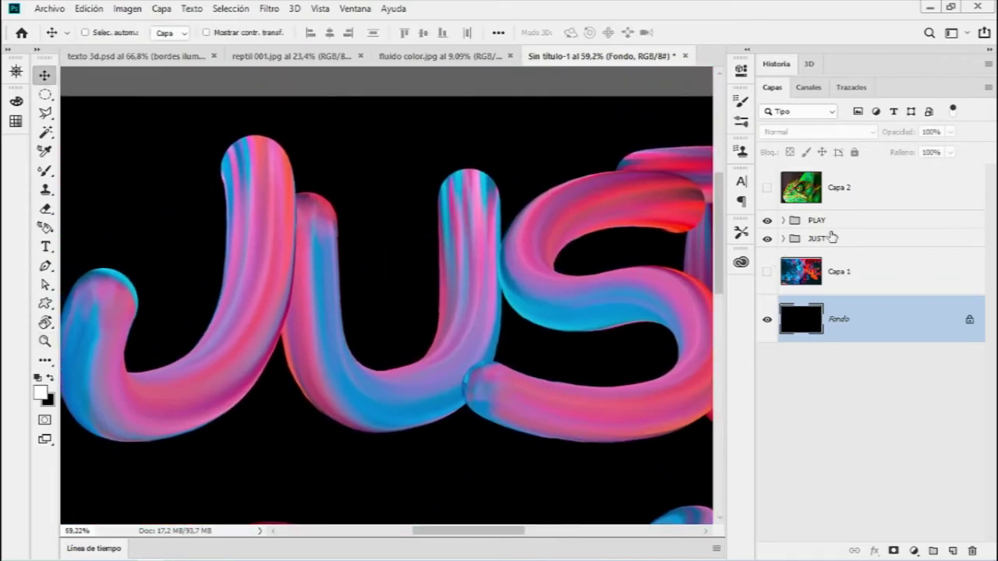
{"action": "left_click", "coordinate": [815, 223]}
{"action": "left_click", "coordinate": [877, 238]}
{"action": "mouse_move", "coordinate": [472, 307]}
{"action": "left_mouse_down"}
{"action": "mouse_move", "coordinate": [548, 385]}
{"action": "mouse_move", "coordinate": [468, 382]}
{"action": "left_mouse_up"}
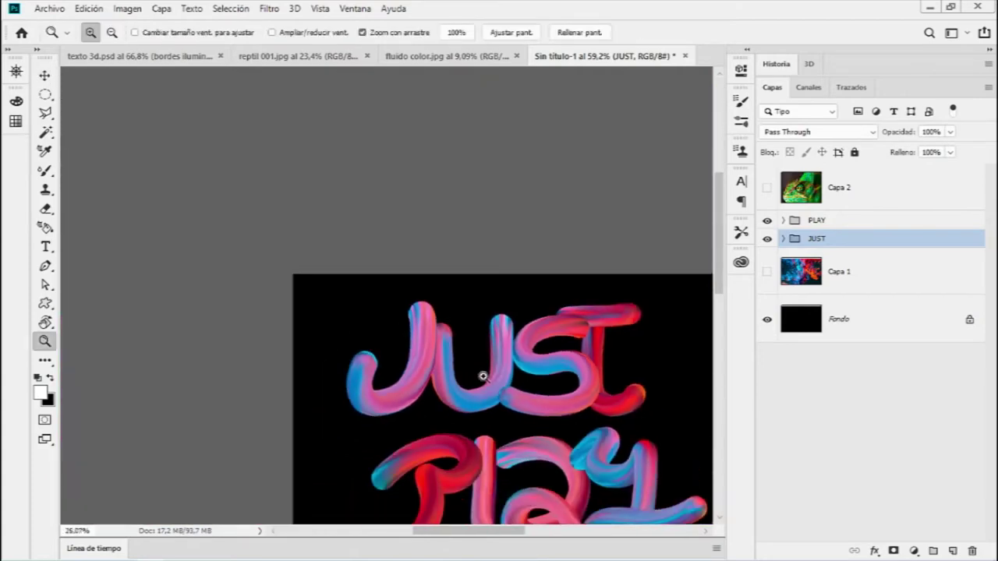
{"action": "left_click_drag", "start_coordinate": [462, 278], "coordinate": [504, 283]}
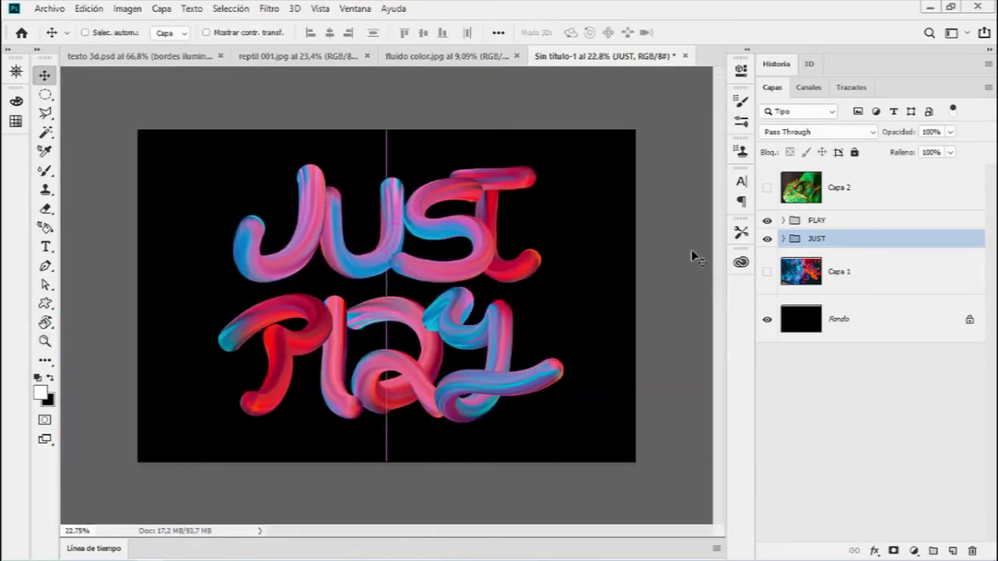
{"action": "left_click", "coordinate": [782, 239]}
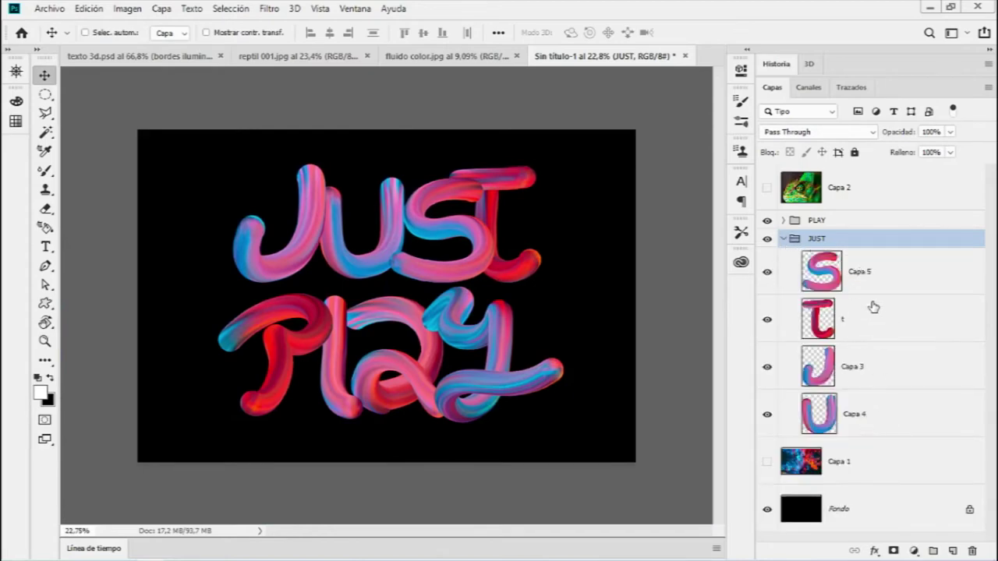
Step: Add a new layer named sombras just above the JUST group
{"action": "left_click", "coordinate": [954, 551]}
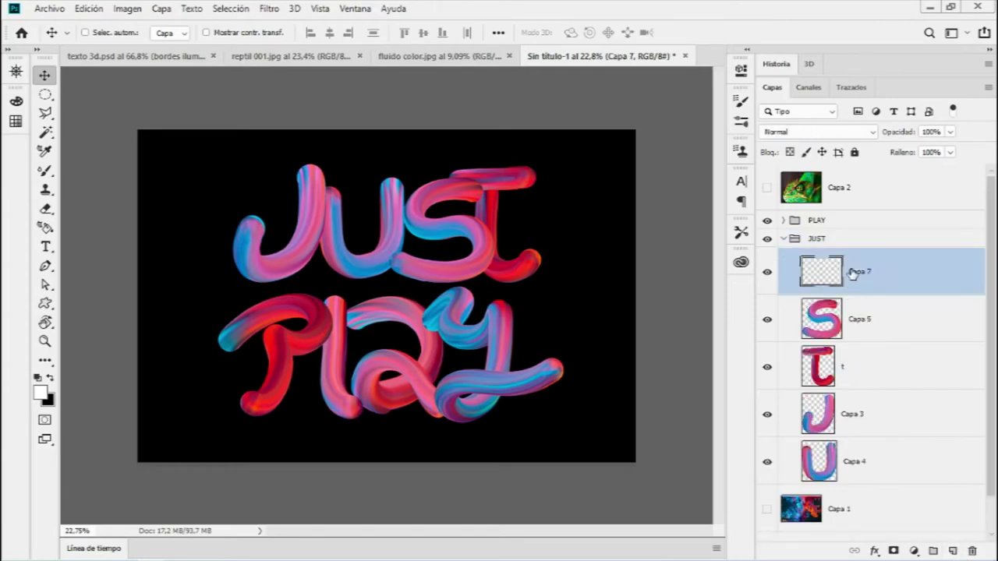
{"action": "left_click_drag", "start_coordinate": [851, 273], "coordinate": [884, 231]}
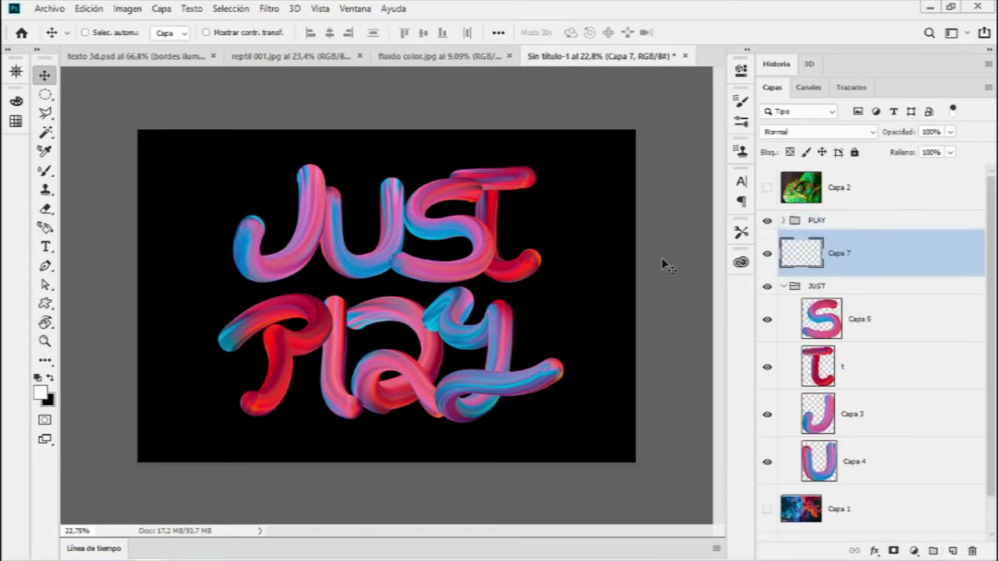
{"action": "key", "text": "z"}
{"action": "double_click", "coordinate": [838, 255]}
{"action": "type", "text": "as"}
{"action": "key", "text": "Return"}
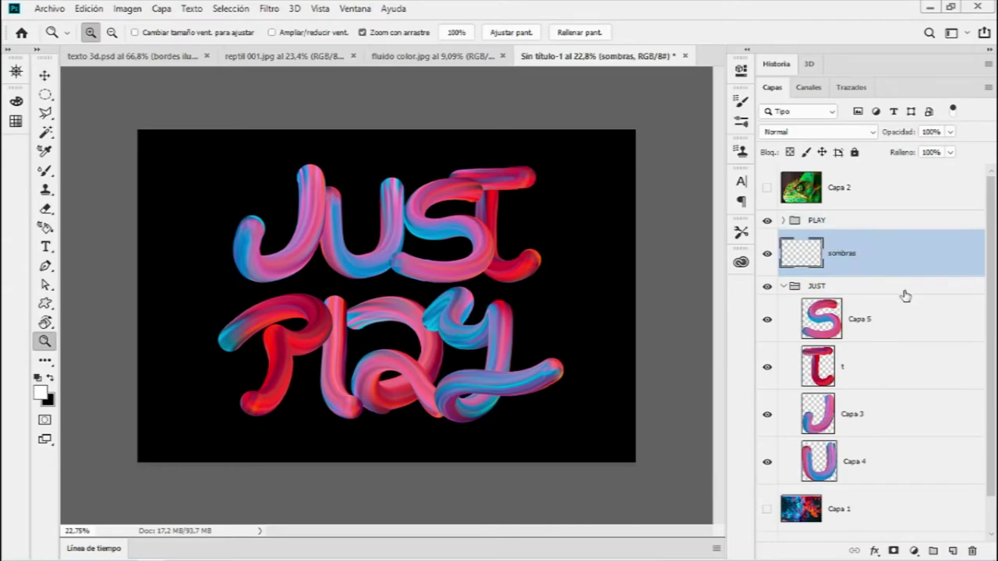
Step: Clip the sombras layer to the JUST group
{"action": "mouse_move", "coordinate": [330, 187]}
{"action": "left_mouse_down"}
{"action": "mouse_move", "coordinate": [363, 169]}
{"action": "mouse_move", "coordinate": [348, 173]}
{"action": "mouse_move", "coordinate": [358, 178]}
{"action": "left_mouse_up"}
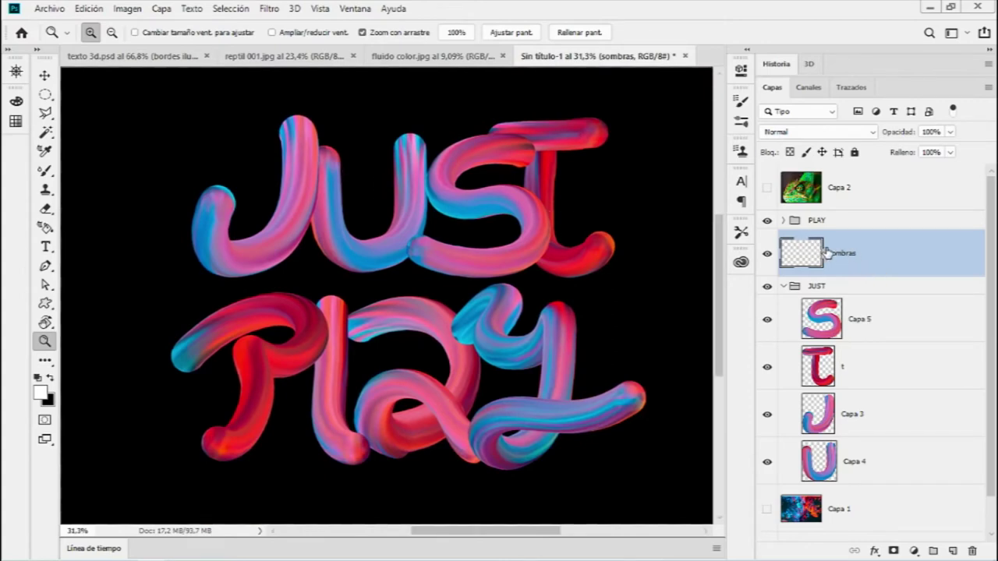
{"action": "key", "text": "alt"}
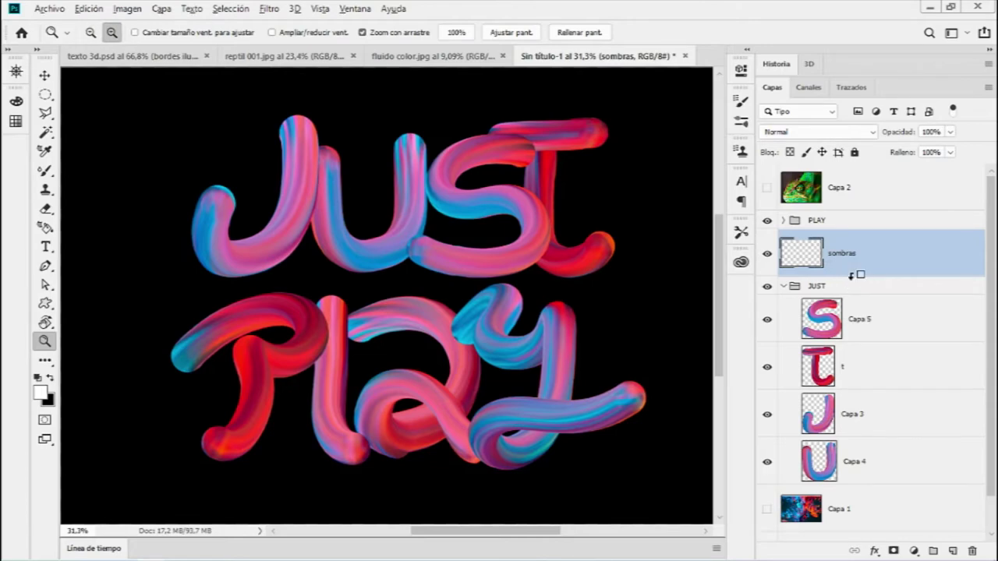
{"action": "left_click", "coordinate": [852, 274], "text": "alt"}
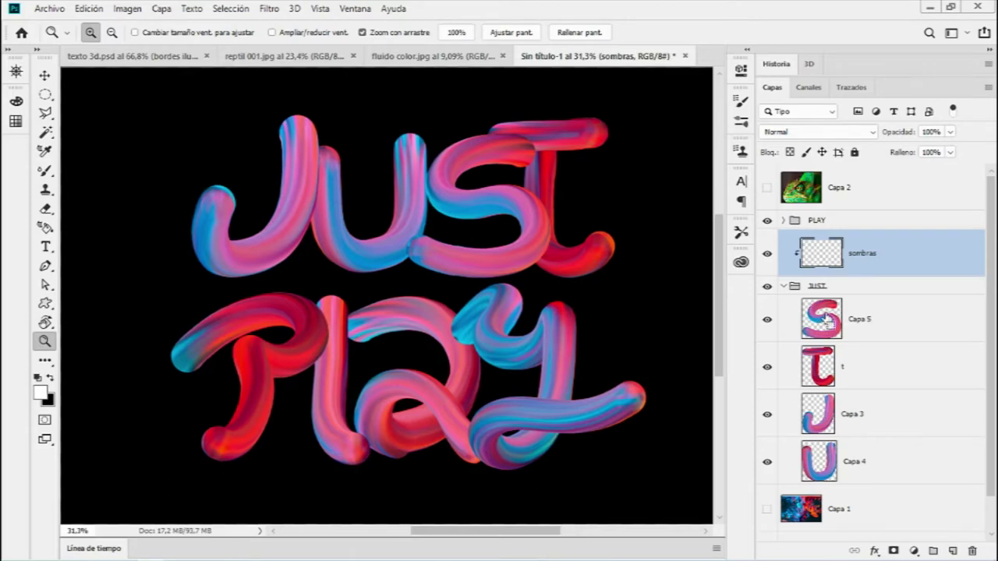
Step: Load the S, T, J and U letter shapes as a selection and mask the JUST group with it
{"action": "left_click", "coordinate": [827, 317], "text": "ctrl"}
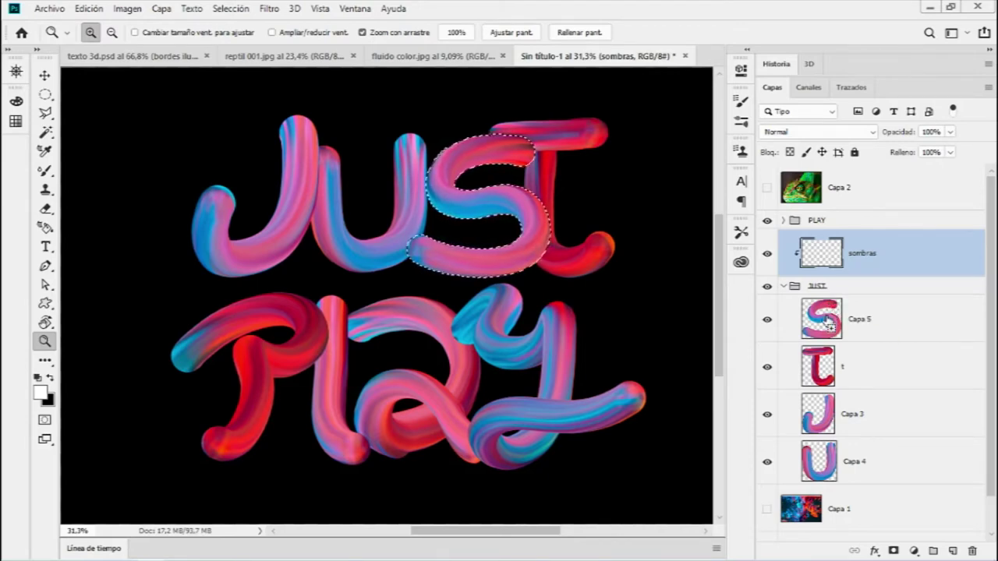
{"action": "left_click", "coordinate": [819, 371], "text": "ctrl+shift"}
{"action": "left_click", "coordinate": [815, 417], "text": "ctrl+shift"}
{"action": "left_click", "coordinate": [826, 463], "text": "ctrl+shift"}
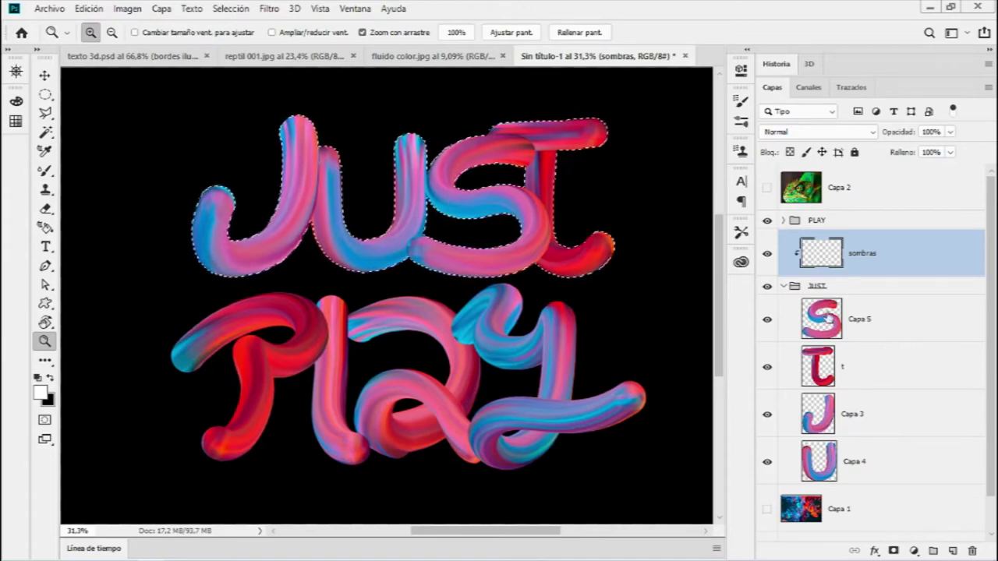
{"action": "left_click", "coordinate": [820, 287]}
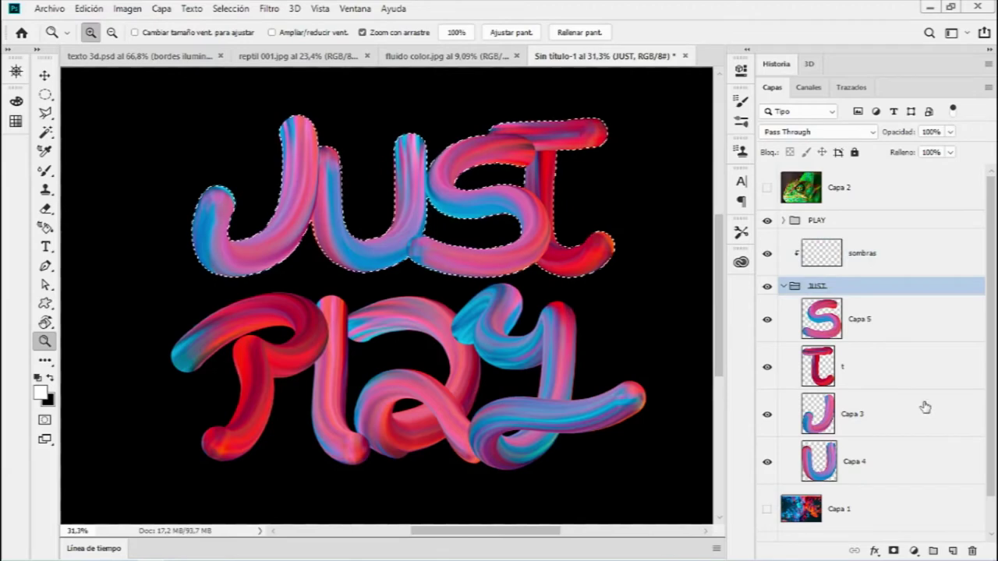
{"action": "left_click", "coordinate": [894, 551]}
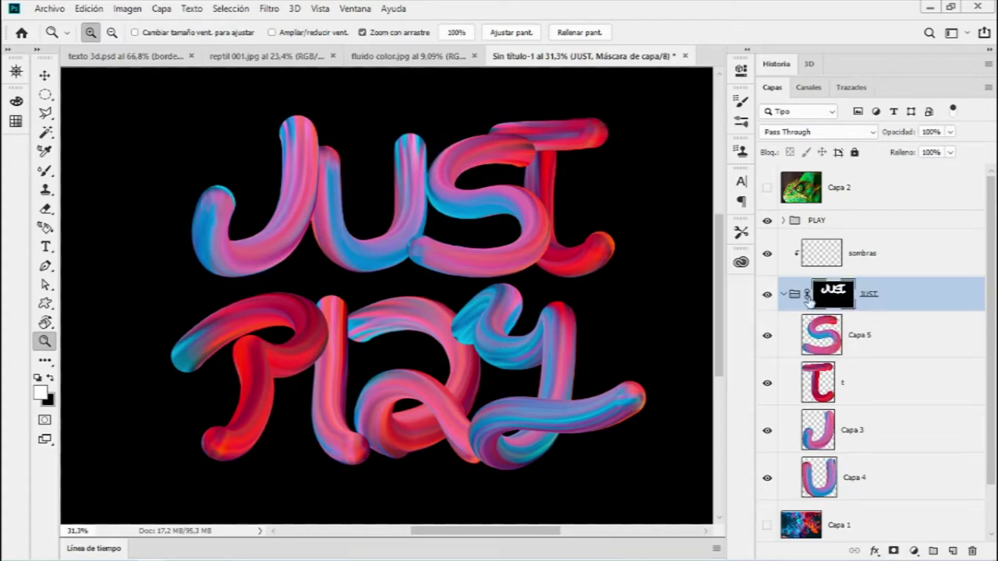
Step: Return to the sombras layer with the mixer brush and black as the painting colour
{"action": "left_click", "coordinate": [858, 265]}
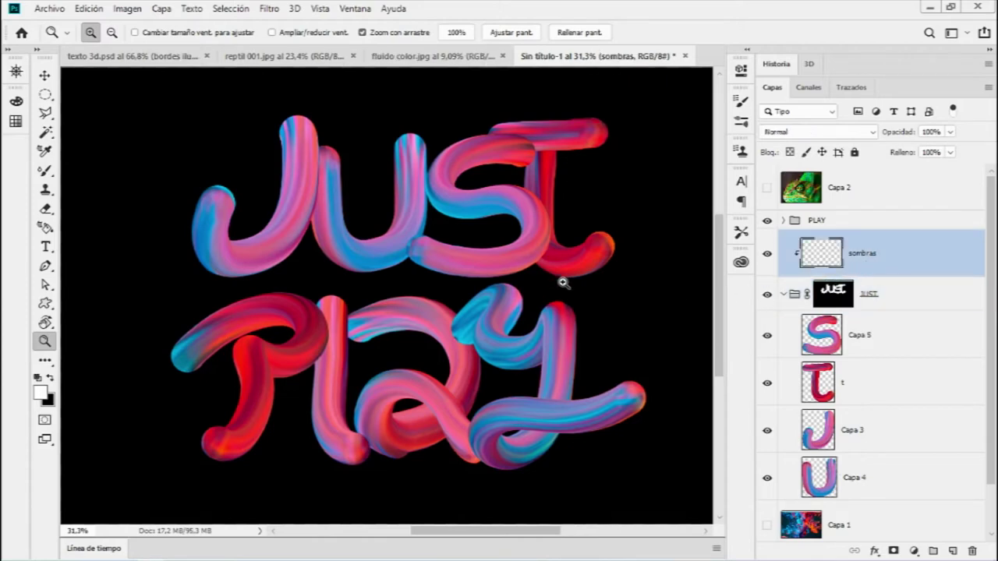
{"action": "key", "text": "b"}
{"action": "key", "text": "x"}
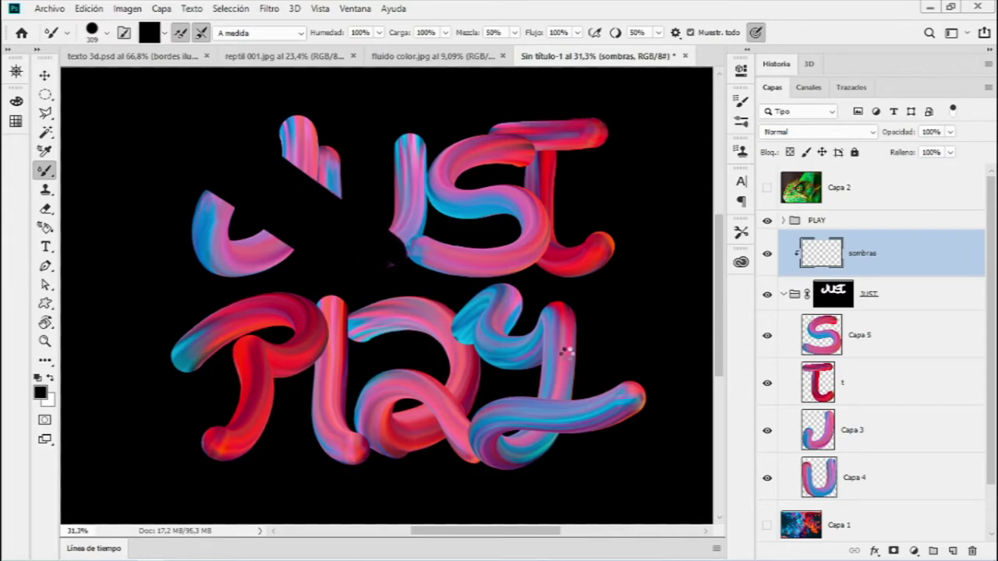
Step: Undo the mixer-brush stroke and switch to the standard Brush at 380 px
{"action": "key", "text": "ctrl+z"}
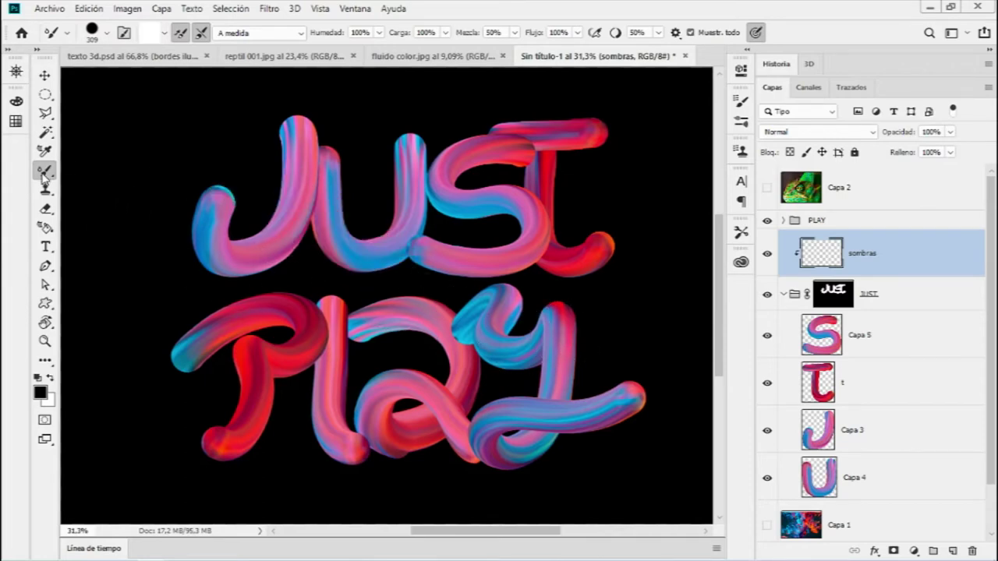
{"action": "right_click", "coordinate": [44, 170]}
{"action": "left_click", "coordinate": [115, 175]}
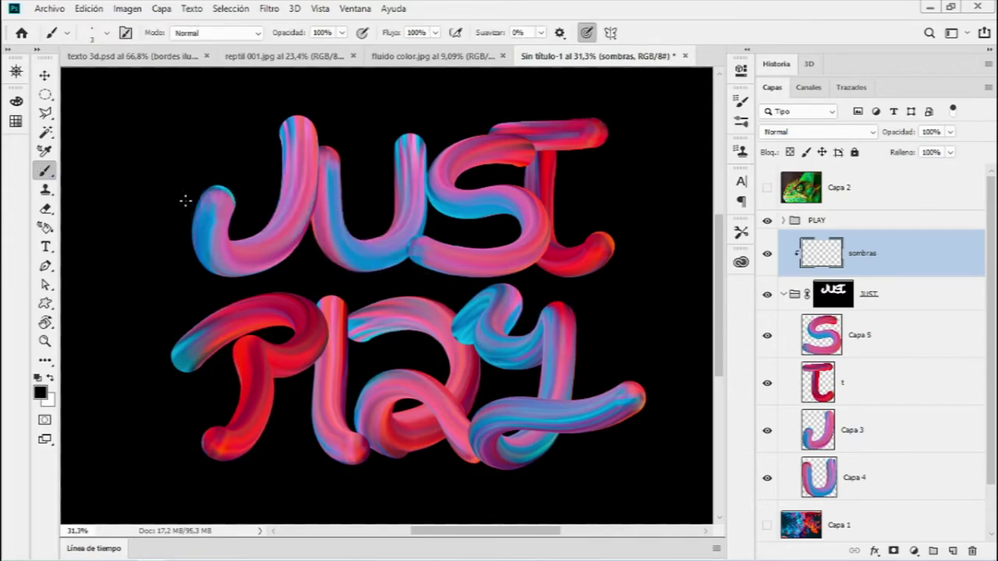
{"action": "left_click_drag", "start_coordinate": [261, 220], "coordinate": [312, 221]}
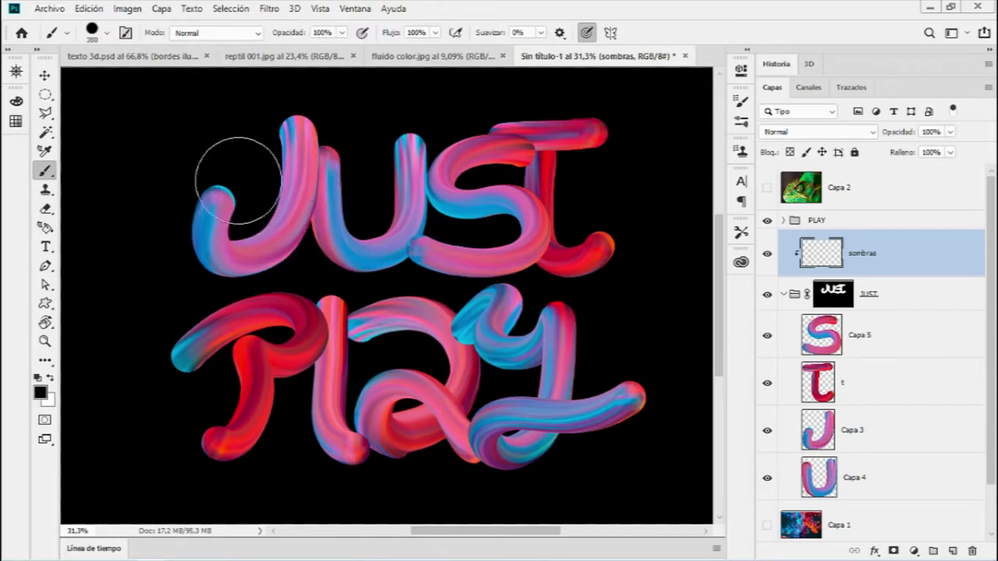
Step: Paint a test black stroke, check it with Fondo hidden, then undo it
{"action": "left_click_drag", "start_coordinate": [205, 167], "coordinate": [590, 330]}
{"action": "scroll", "coordinate": [857, 420], "scroll_direction": "down", "scroll_amount": 1}
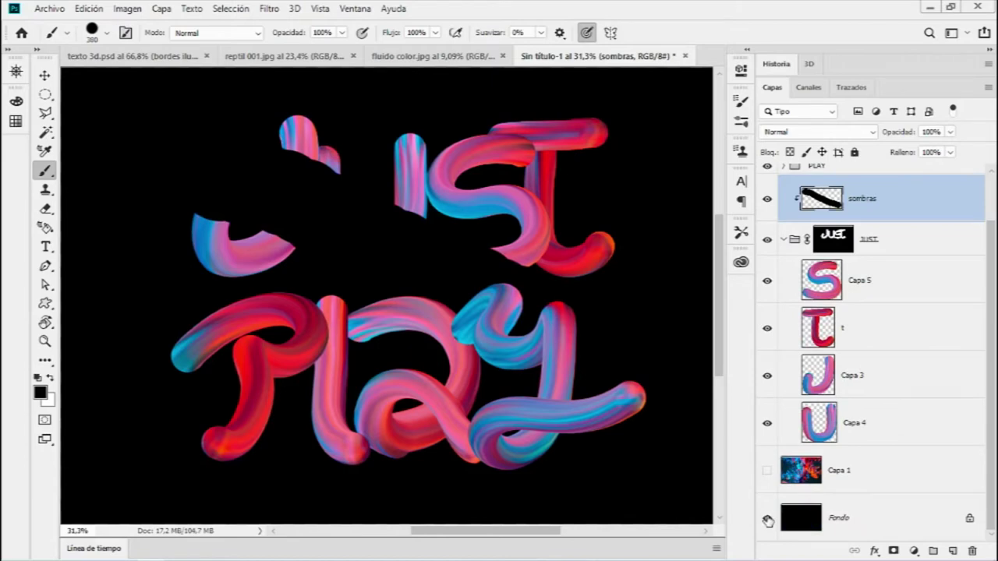
{"action": "left_click", "coordinate": [768, 521]}
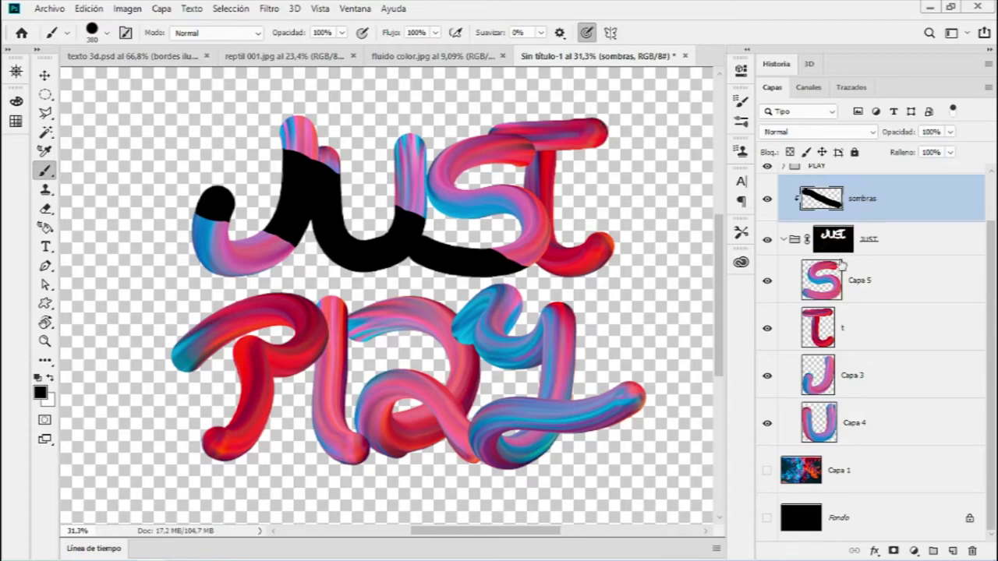
{"action": "left_click", "coordinate": [767, 518]}
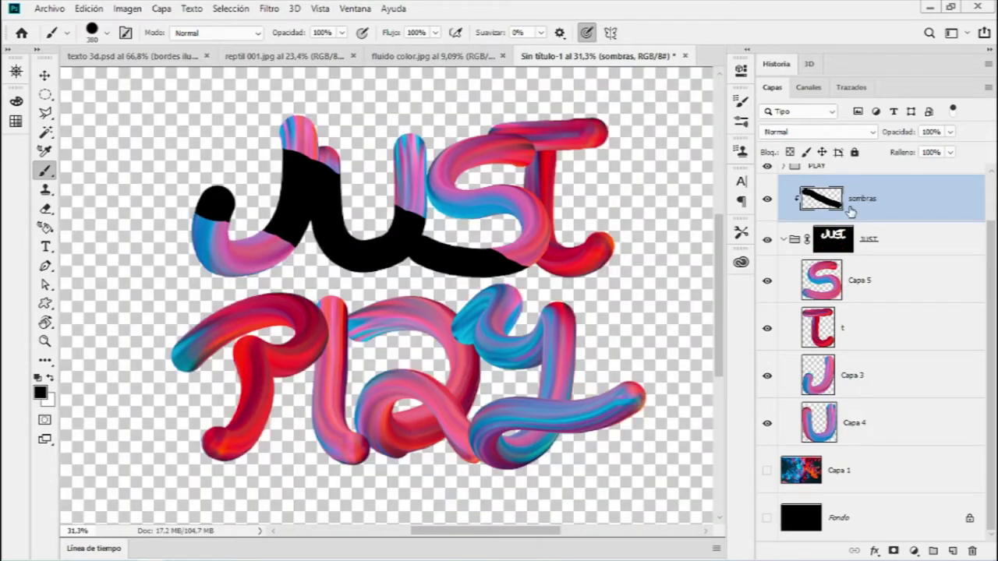
{"action": "key", "text": "ctrl+z"}
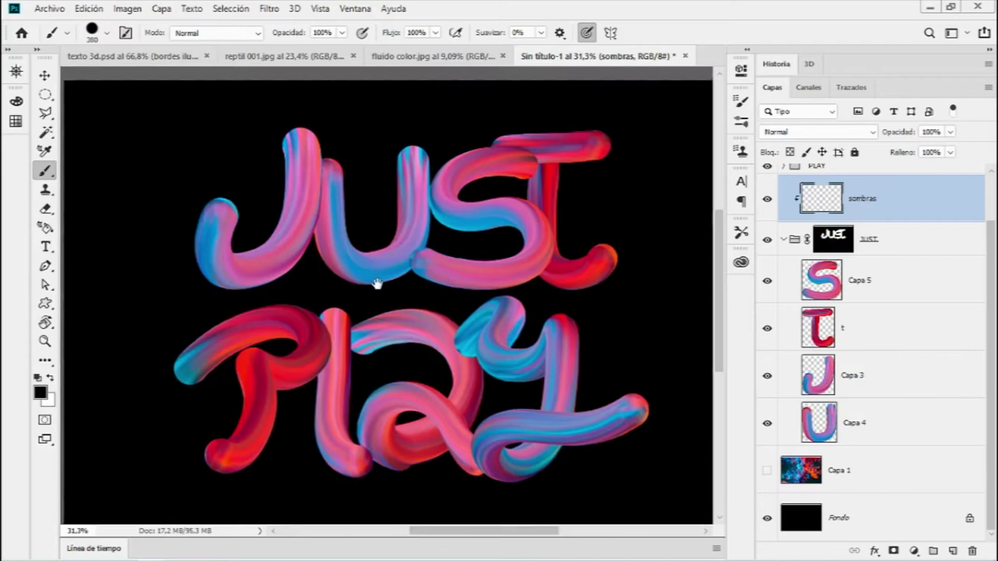
Step: Zoom in on JUST and shrink the brush to 123 px
{"action": "scroll", "coordinate": [379, 283], "scroll_direction": "up", "scroll_amount": 3}
{"action": "scroll", "coordinate": [301, 263], "scroll_direction": "up", "scroll_amount": 3}
{"action": "scroll", "coordinate": [297, 252], "scroll_direction": "up", "scroll_amount": 2}
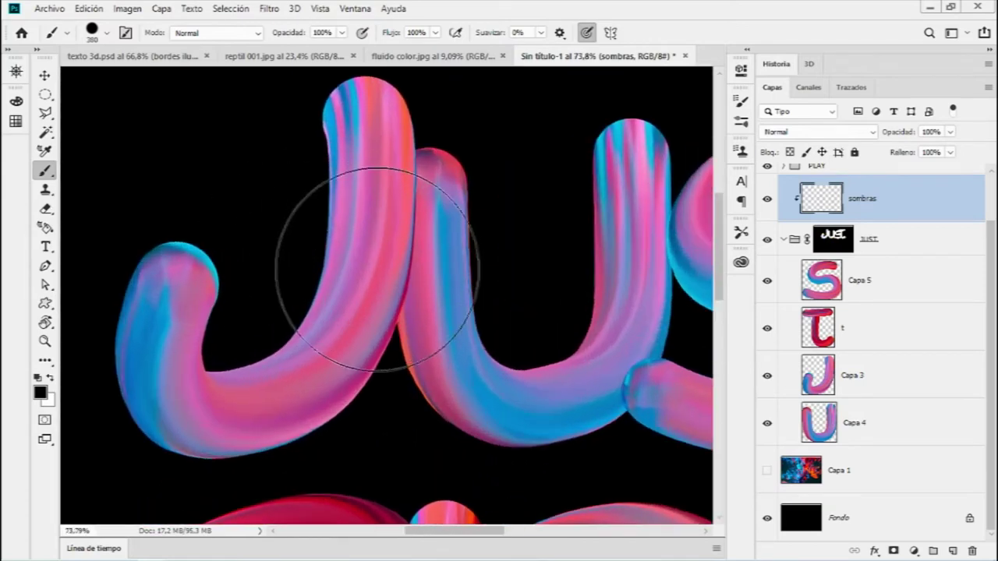
{"action": "scroll", "coordinate": [435, 282], "scroll_direction": "up", "scroll_amount": 2}
{"action": "left_click_drag", "start_coordinate": [457, 291], "coordinate": [380, 282]}
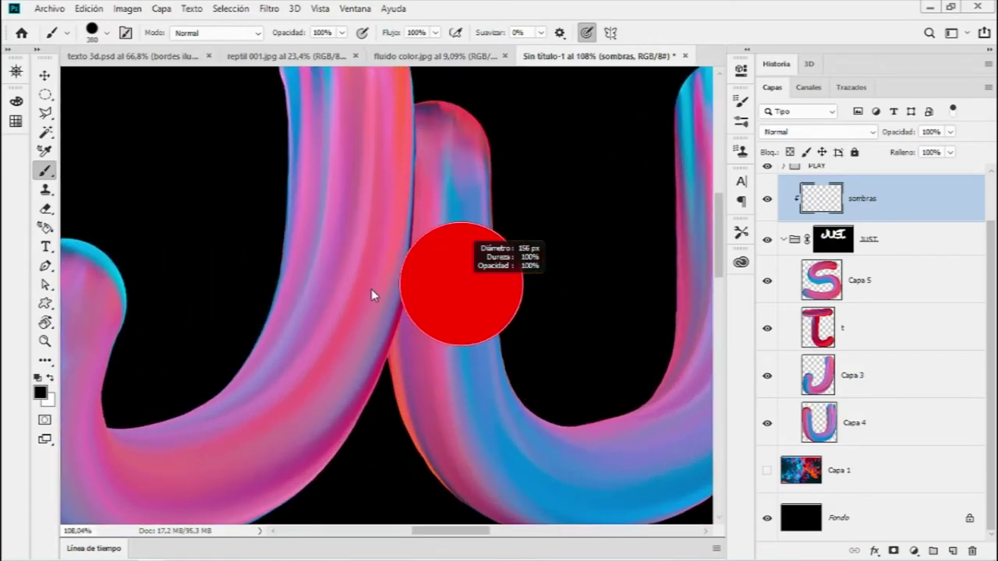
{"action": "scroll", "coordinate": [420, 293], "scroll_direction": "down", "scroll_amount": 2}
{"action": "scroll", "coordinate": [392, 296], "scroll_direction": "down", "scroll_amount": 2}
{"action": "left_click_drag", "start_coordinate": [392, 296], "coordinate": [255, 239]}
Step: Paint dark shadow strokes on the T stem and the U of JUST
{"action": "scroll", "coordinate": [261, 230], "scroll_direction": "down", "scroll_amount": 1}
{"action": "scroll", "coordinate": [265, 226], "scroll_direction": "down", "scroll_amount": 1}
{"action": "scroll", "coordinate": [269, 234], "scroll_direction": "down", "scroll_amount": 1}
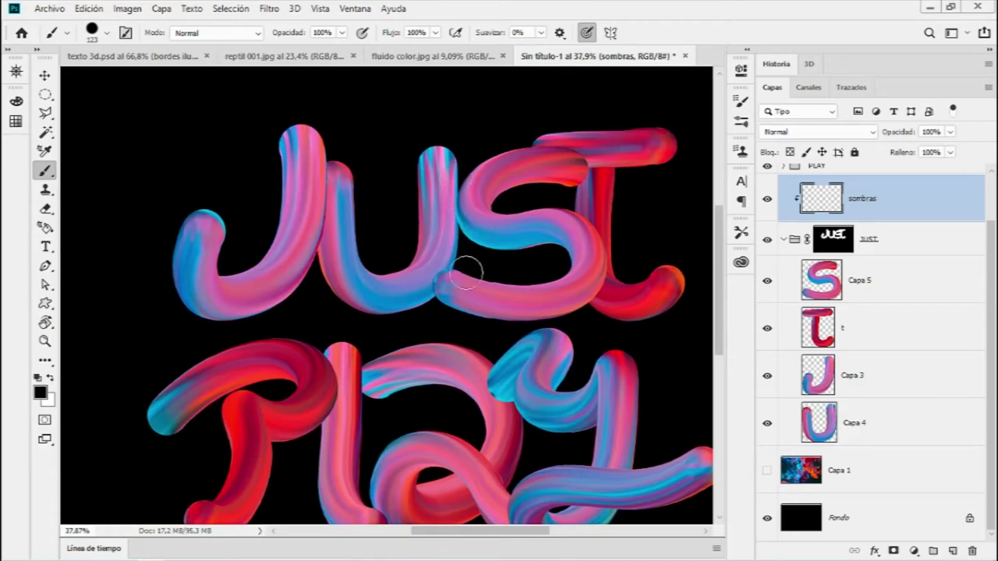
{"action": "scroll", "coordinate": [450, 282], "scroll_direction": "up", "scroll_amount": 3}
{"action": "scroll", "coordinate": [619, 223], "scroll_direction": "down", "scroll_amount": 1}
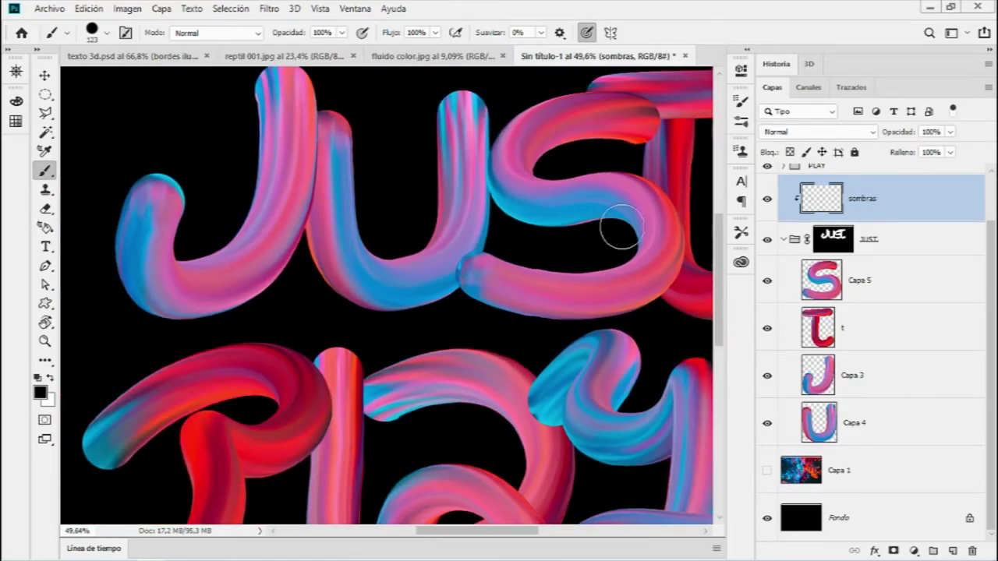
{"action": "scroll", "coordinate": [537, 210], "scroll_direction": "down", "scroll_amount": 1}
{"action": "left_click_drag", "start_coordinate": [507, 195], "coordinate": [538, 226]}
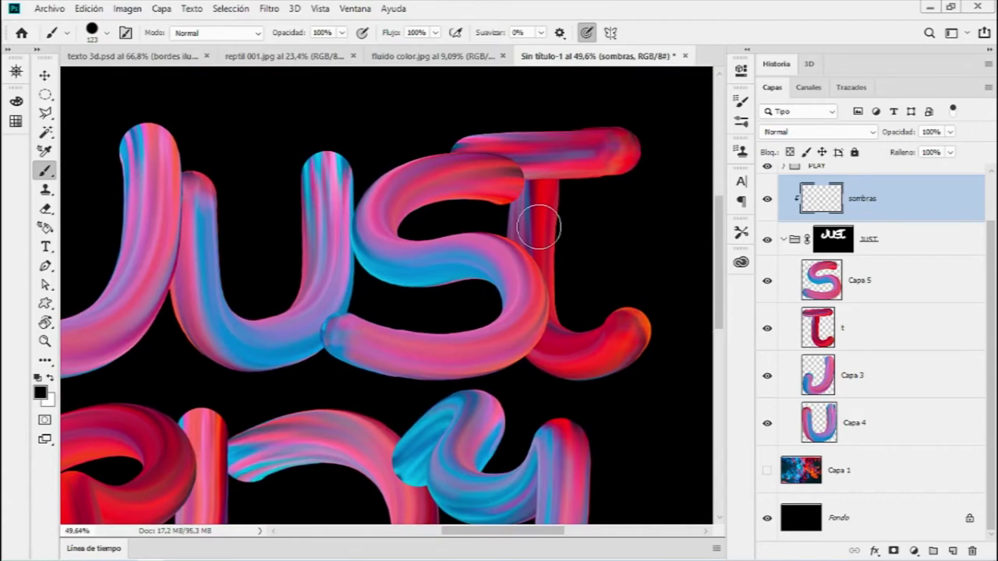
{"action": "scroll", "coordinate": [617, 273], "scroll_direction": "down", "scroll_amount": 1}
{"action": "mouse_move", "coordinate": [494, 311]}
{"action": "left_mouse_down"}
{"action": "mouse_move", "coordinate": [561, 227]}
{"action": "mouse_move", "coordinate": [552, 262]}
{"action": "left_mouse_up"}
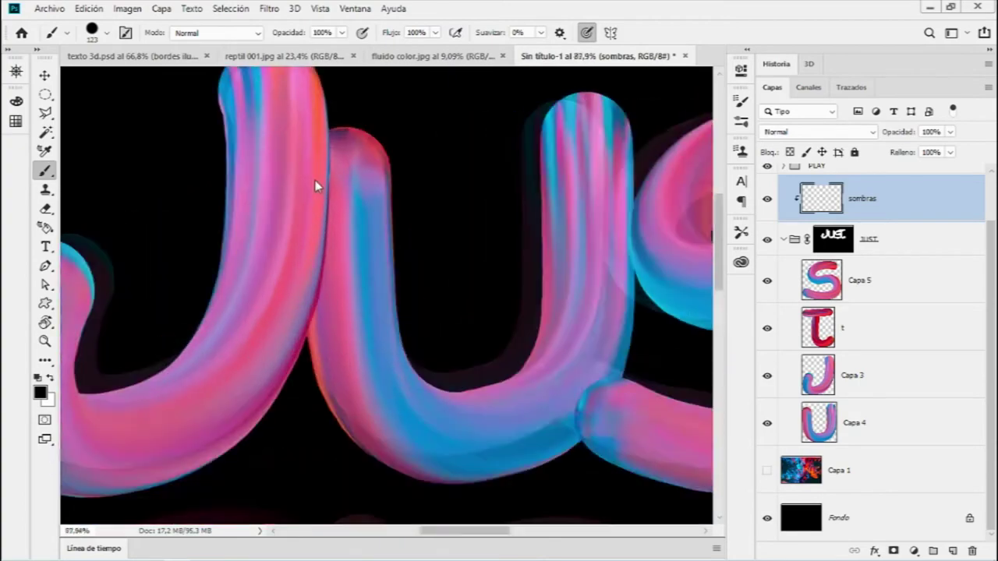
{"action": "scroll", "coordinate": [414, 227], "scroll_direction": "up", "scroll_amount": 3}
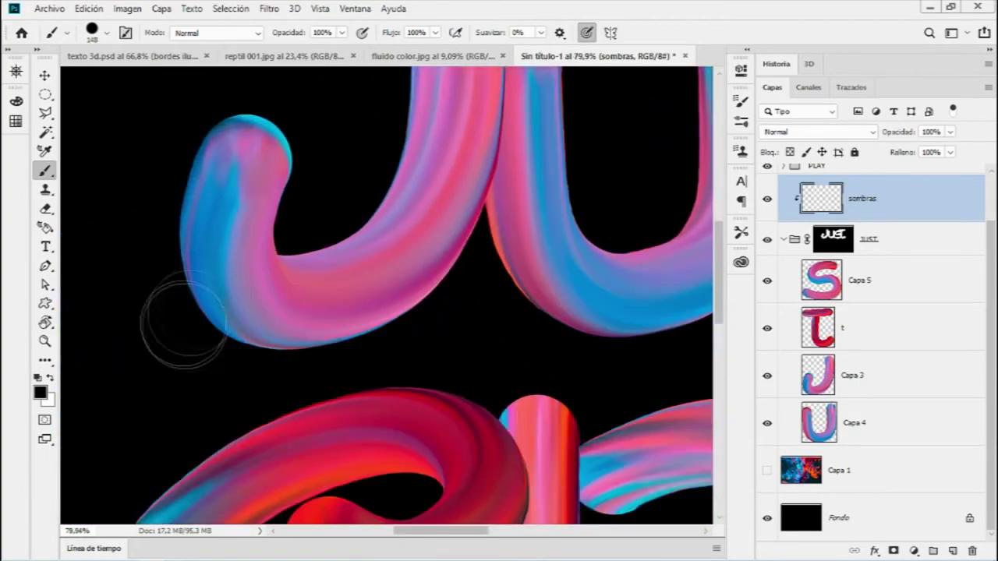
{"action": "right_click", "coordinate": [343, 312]}
{"action": "left_click_drag", "start_coordinate": [475, 117], "coordinate": [506, 117]}
Step: Set brush opacity to 24% and paint soft shadows along and under the U
{"action": "key", "text": "Return"}
{"action": "key", "text": "2"}
{"action": "key", "text": "6"}
{"action": "left_click_drag", "start_coordinate": [203, 370], "coordinate": [406, 354]}
{"action": "key", "text": "2"}
{"action": "key", "text": "4"}
{"action": "mouse_move", "coordinate": [267, 346]}
{"action": "left_mouse_down"}
{"action": "mouse_move", "coordinate": [178, 279]}
{"action": "mouse_move", "coordinate": [366, 316]}
{"action": "left_mouse_up"}
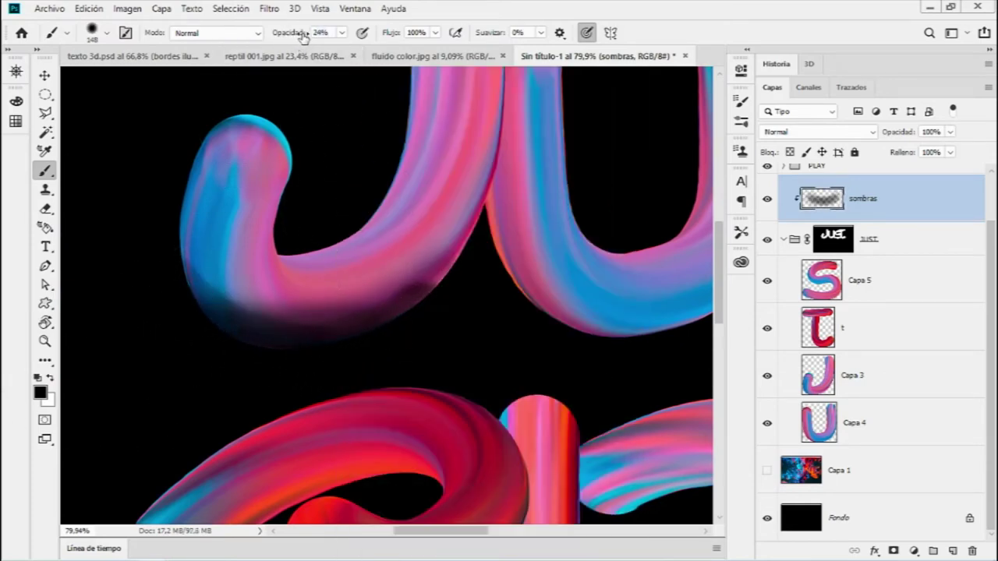
Step: Soften the brush hardness to 32% and keep the sombras layer at 100% opacity
{"action": "right_click", "coordinate": [355, 161]}
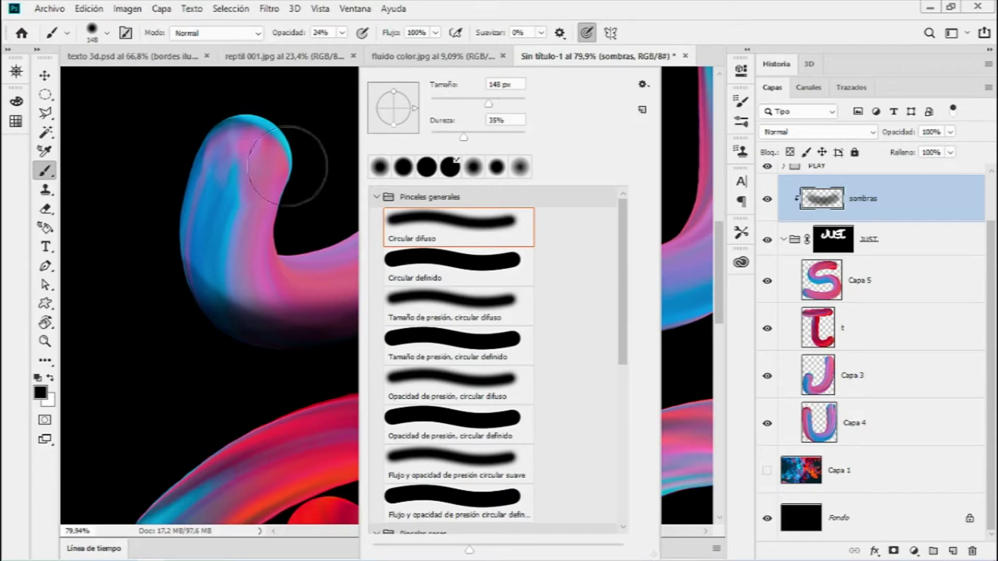
{"action": "left_click_drag", "start_coordinate": [466, 137], "coordinate": [461, 137]}
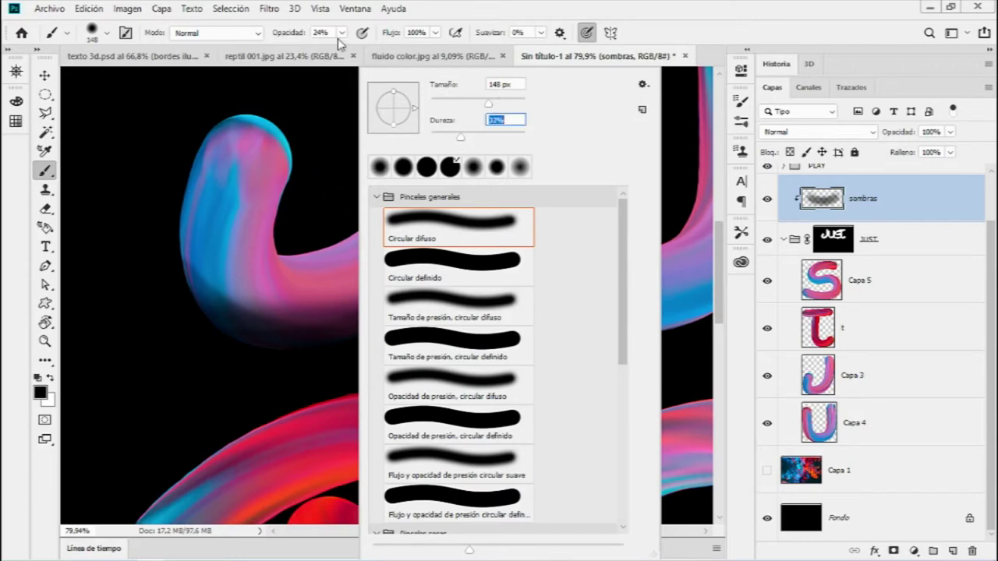
{"action": "key", "text": "Return"}
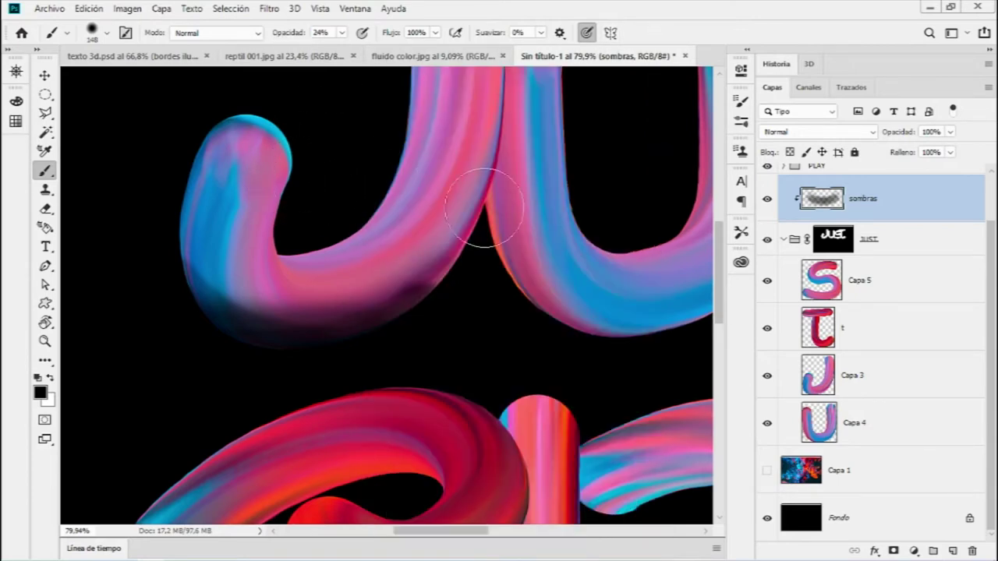
{"action": "left_click_drag", "start_coordinate": [908, 135], "coordinate": [877, 141]}
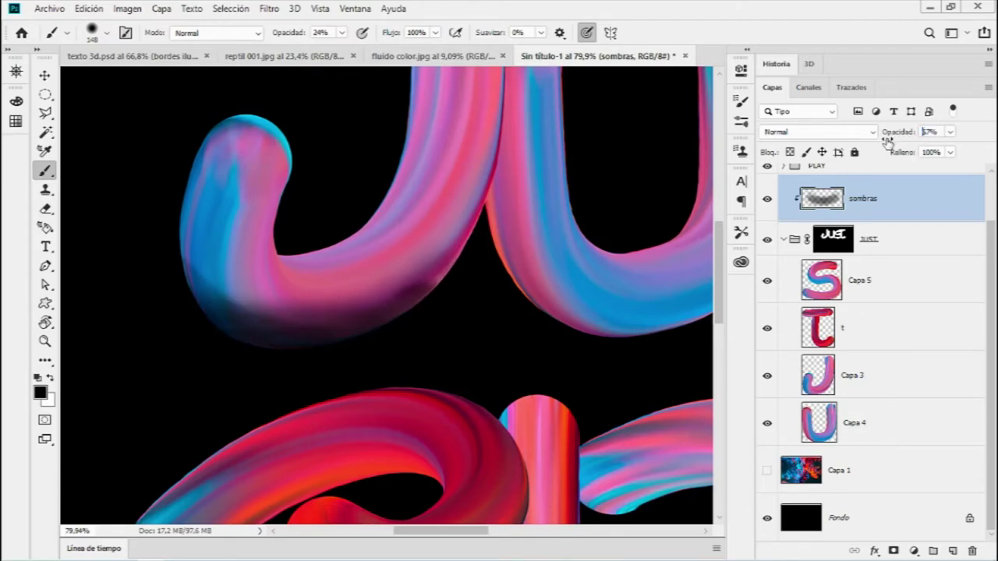
{"action": "left_click_drag", "start_coordinate": [877, 142], "coordinate": [963, 140]}
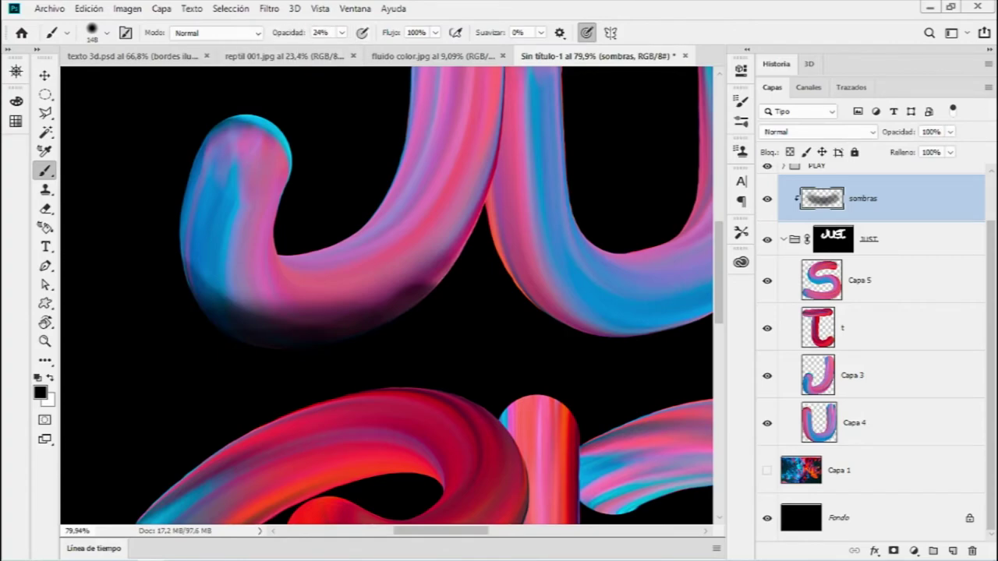
Step: Paint dark shadow beneath the letter curves and along the U's left edge beside the J
{"action": "mouse_move", "coordinate": [203, 343]}
{"action": "left_mouse_down"}
{"action": "mouse_move", "coordinate": [289, 333]}
{"action": "mouse_move", "coordinate": [244, 289]}
{"action": "mouse_move", "coordinate": [457, 356]}
{"action": "mouse_move", "coordinate": [312, 344]}
{"action": "mouse_move", "coordinate": [468, 405]}
{"action": "left_mouse_up"}
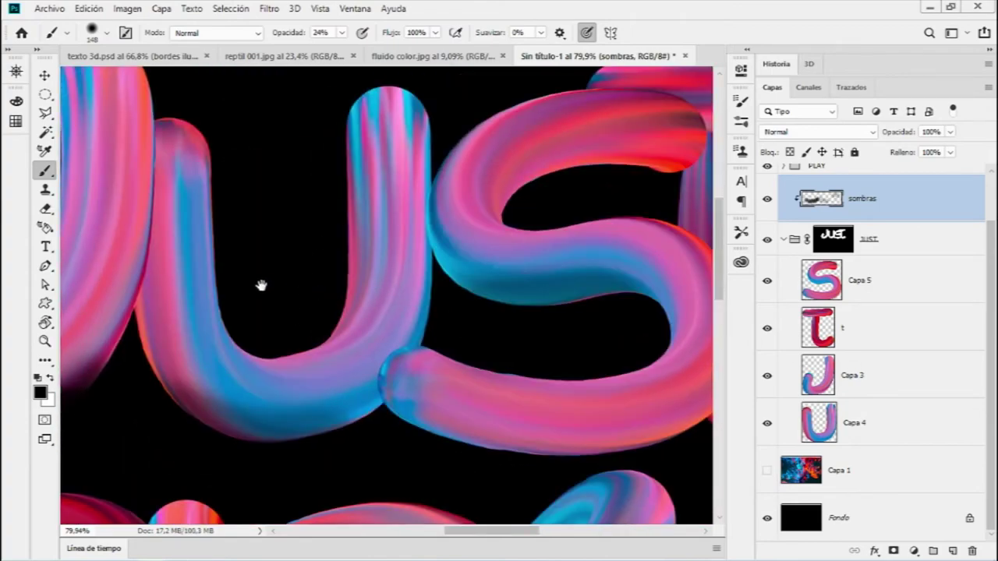
{"action": "mouse_move", "coordinate": [260, 286]}
{"action": "left_mouse_down"}
{"action": "mouse_move", "coordinate": [445, 312]}
{"action": "mouse_move", "coordinate": [374, 283]}
{"action": "mouse_move", "coordinate": [318, 374]}
{"action": "left_mouse_up"}
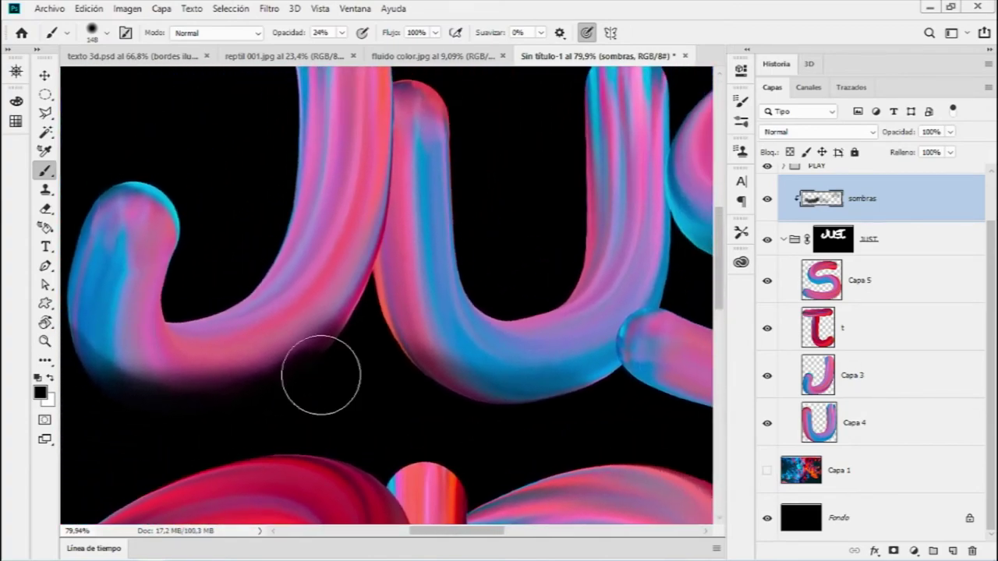
{"action": "scroll", "coordinate": [419, 177], "scroll_direction": "down", "scroll_amount": 3}
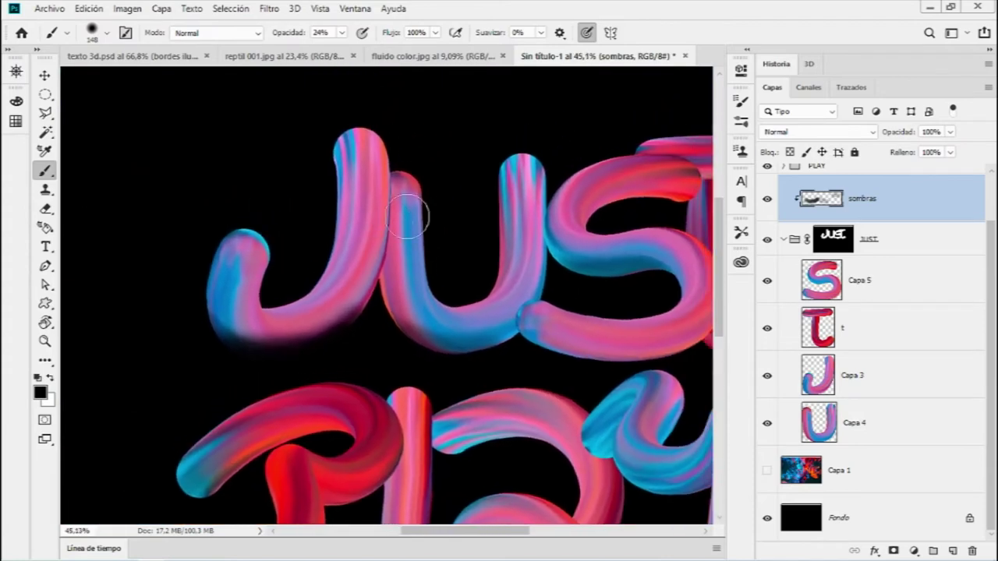
{"action": "scroll", "coordinate": [412, 212], "scroll_direction": "up", "scroll_amount": 3}
{"action": "mouse_move", "coordinate": [367, 174]}
{"action": "left_mouse_down"}
{"action": "mouse_move", "coordinate": [367, 263]}
{"action": "mouse_move", "coordinate": [379, 178]}
{"action": "mouse_move", "coordinate": [378, 212]}
{"action": "left_mouse_up"}
{"action": "mouse_move", "coordinate": [312, 376]}
{"action": "left_mouse_down"}
{"action": "mouse_move", "coordinate": [383, 267]}
{"action": "mouse_move", "coordinate": [361, 306]}
{"action": "left_mouse_up"}
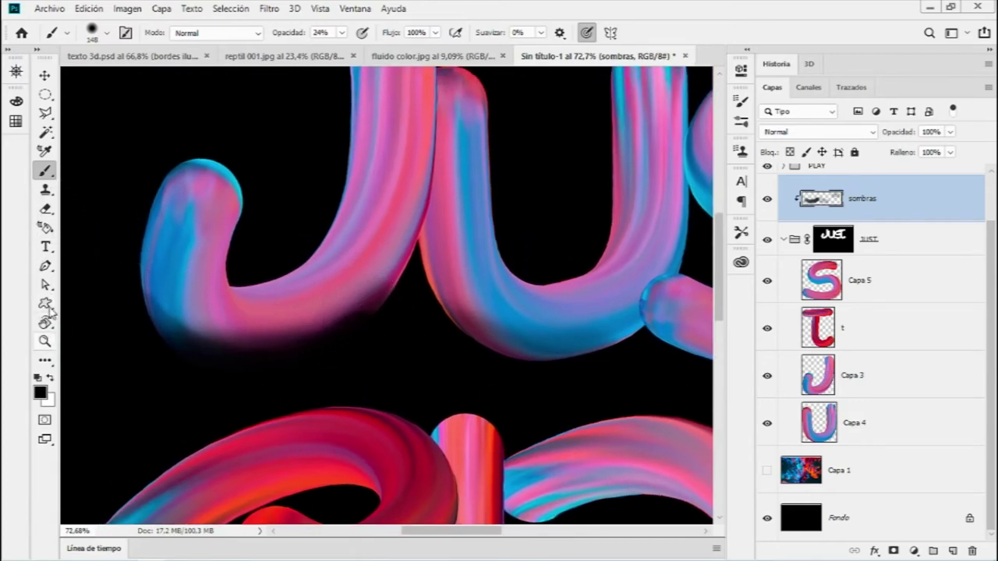
Step: Lighten the shadow under the J's curve with a soft eraser at 23% opacity
{"action": "key", "text": "e"}
{"action": "left_click_drag", "start_coordinate": [45, 209], "coordinate": [129, 205]}
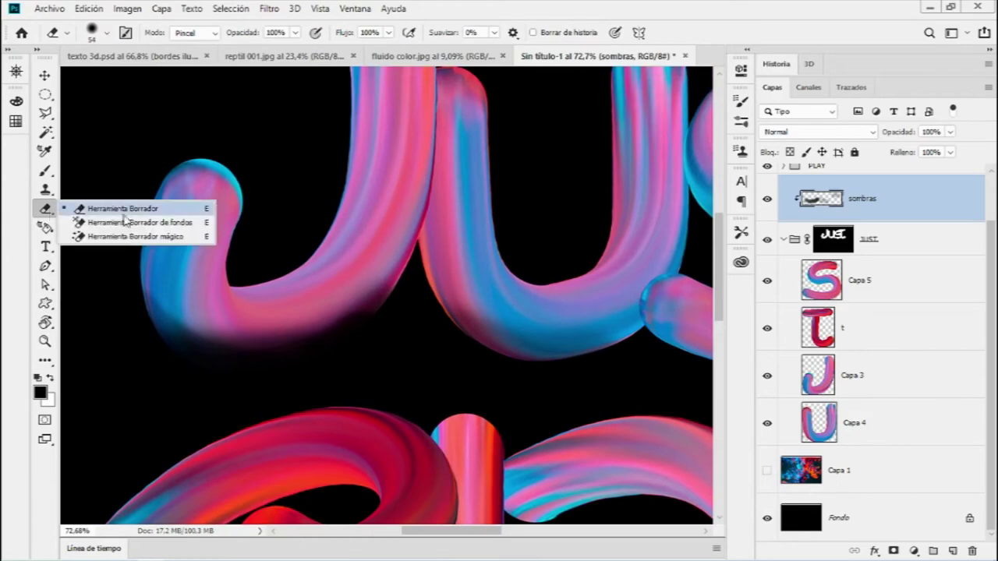
{"action": "right_click", "coordinate": [368, 175]}
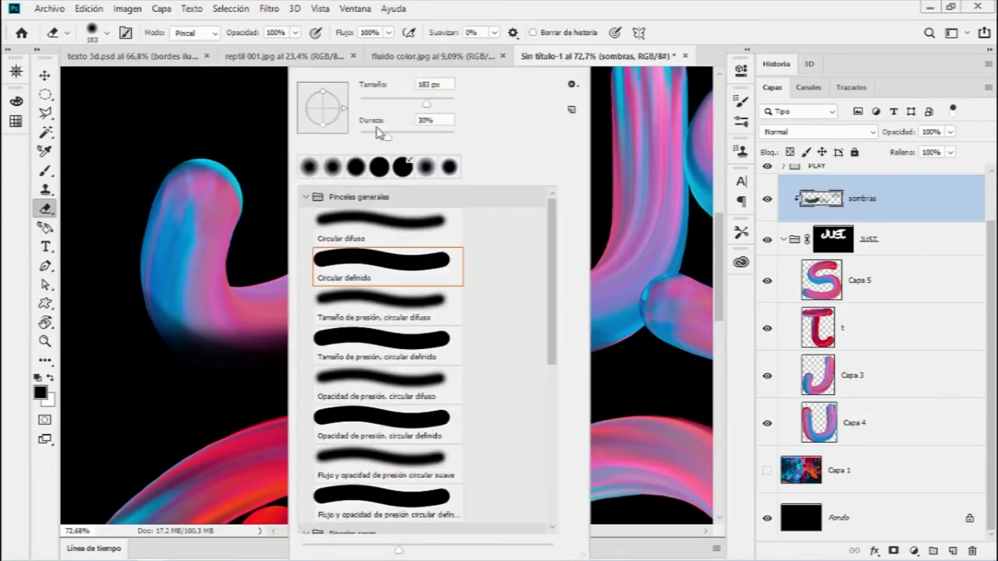
{"action": "left_click", "coordinate": [248, 39]}
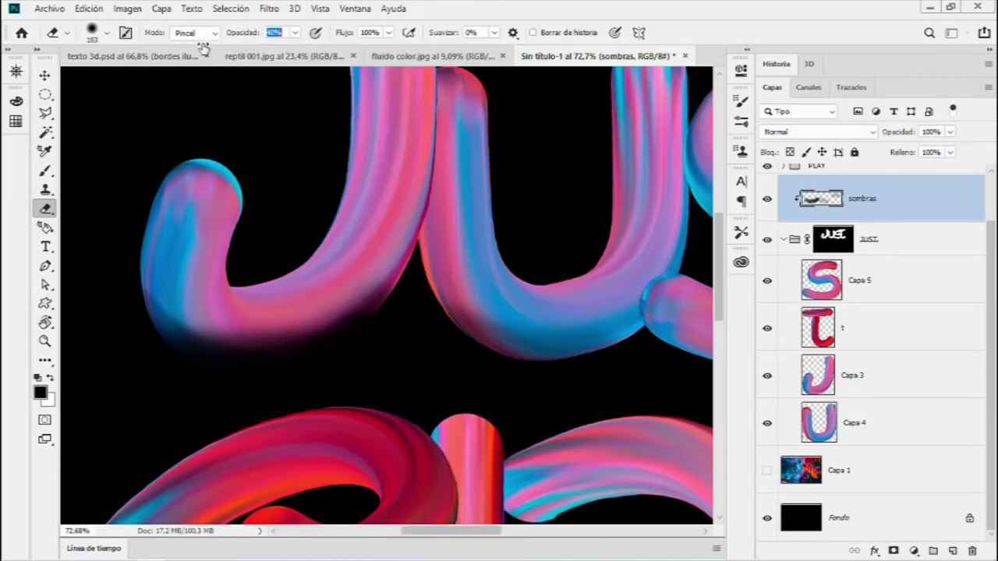
{"action": "type", "text": "23"}
{"action": "key", "text": "Return"}
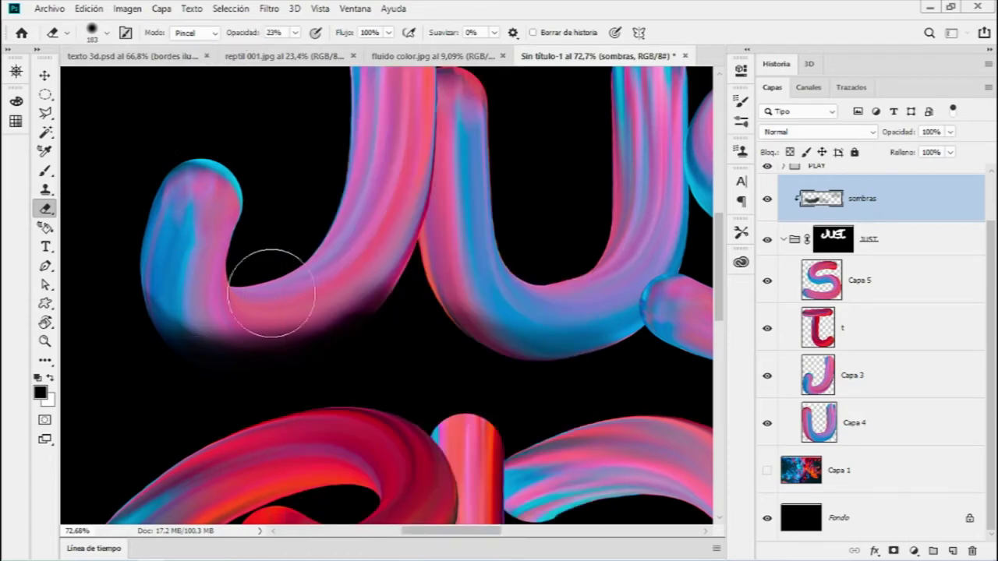
{"action": "left_click_drag", "start_coordinate": [317, 274], "coordinate": [286, 261]}
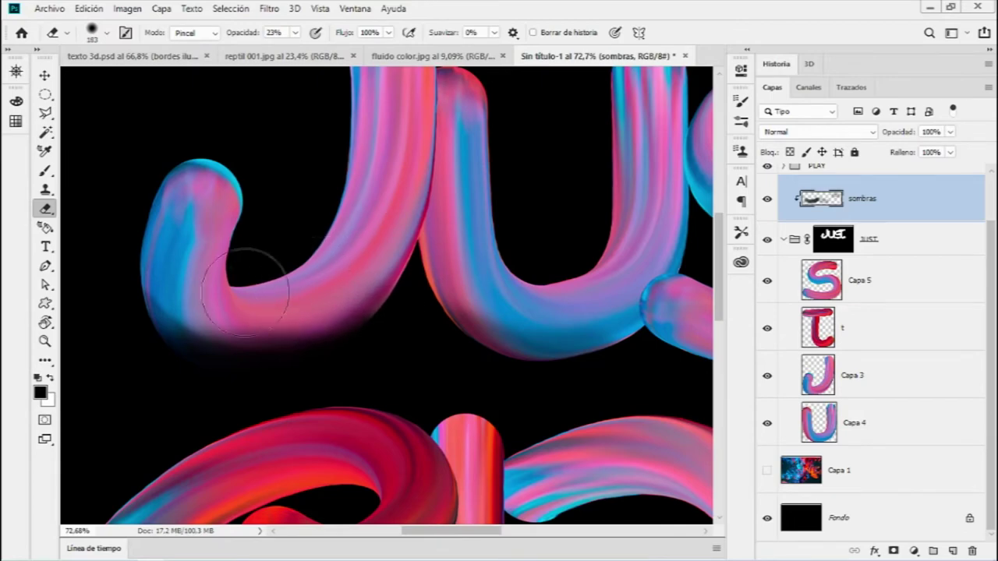
{"action": "scroll", "coordinate": [379, 239], "scroll_direction": "up", "scroll_amount": 3}
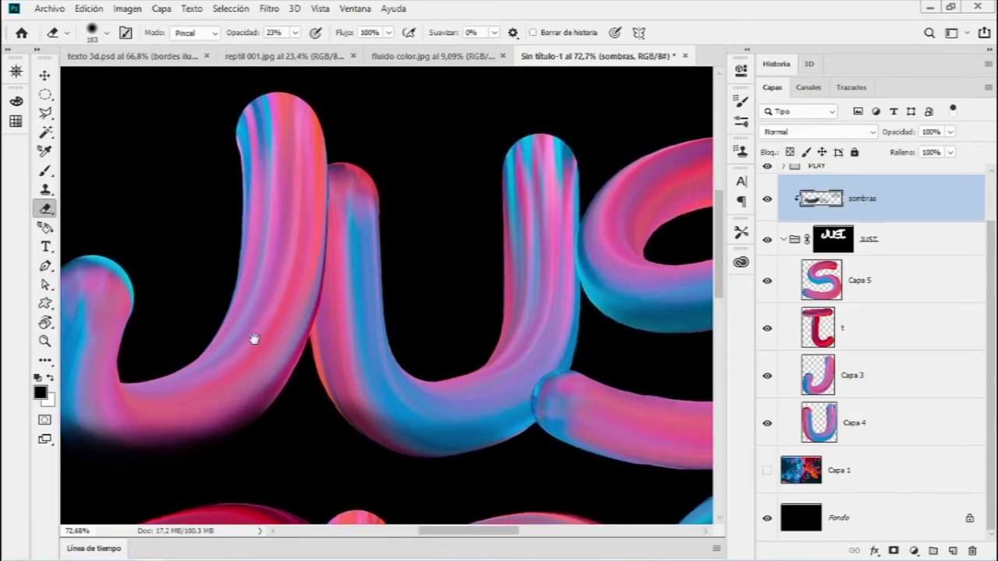
{"action": "scroll", "coordinate": [268, 204], "scroll_direction": "down", "scroll_amount": 1}
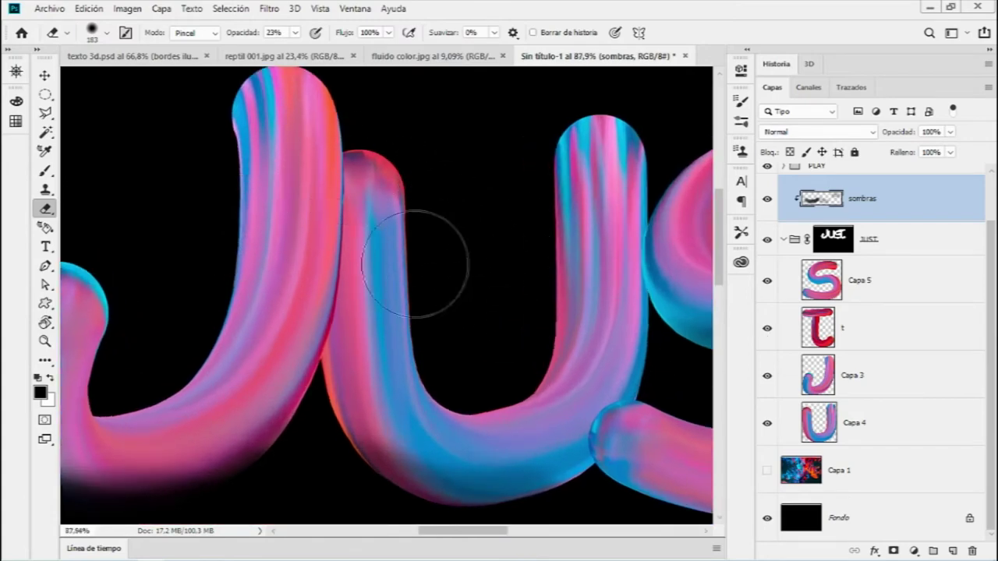
Step: Shrink the brush to about 43 px and undo the stray stroke along the J–U overlap
{"action": "key", "text": "b"}
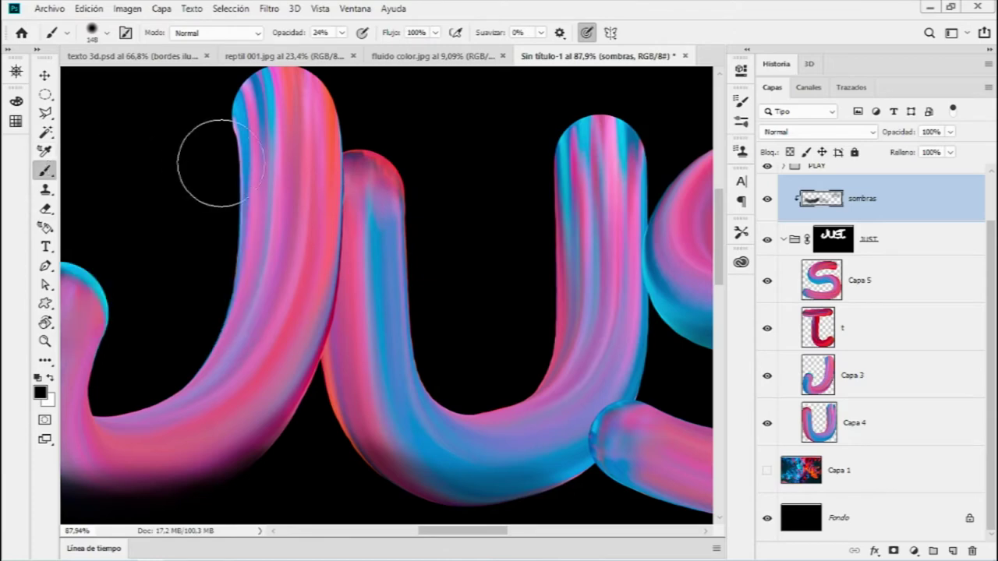
{"action": "mouse_move", "coordinate": [356, 170]}
{"action": "left_mouse_down"}
{"action": "mouse_move", "coordinate": [335, 189]}
{"action": "mouse_move", "coordinate": [317, 354]}
{"action": "left_mouse_up"}
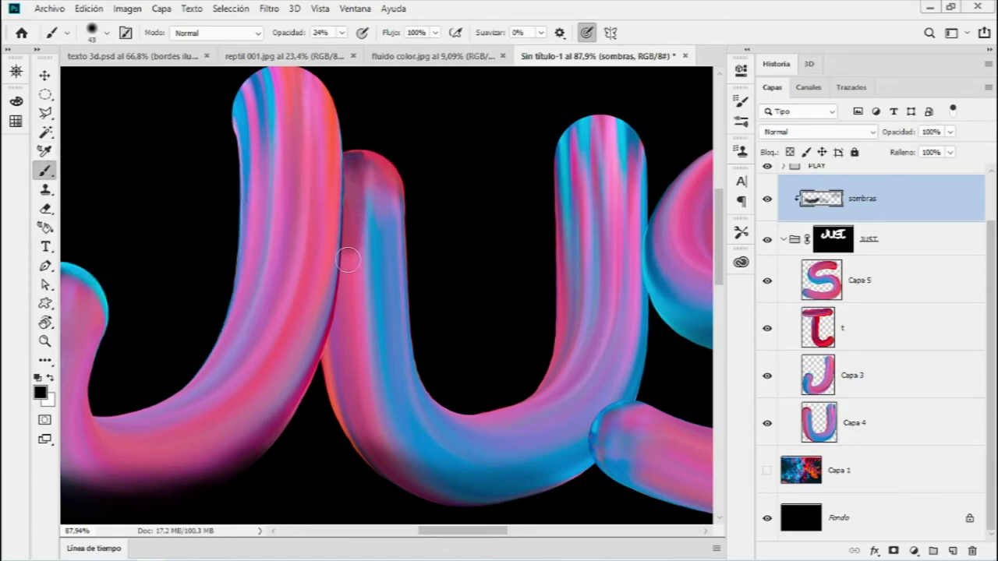
{"action": "key", "text": "ctrl+z"}
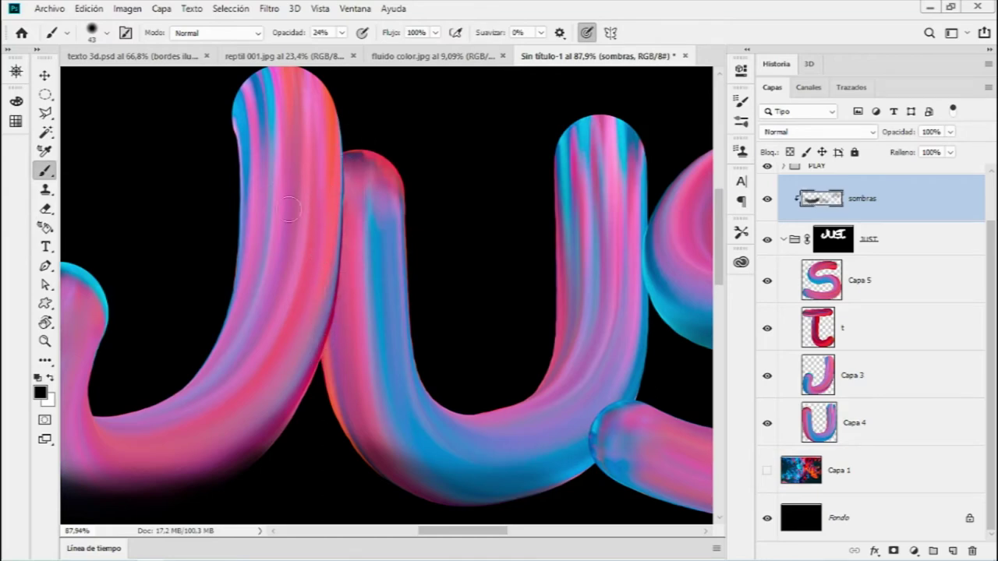
{"action": "left_click_drag", "start_coordinate": [350, 225], "coordinate": [460, 195]}
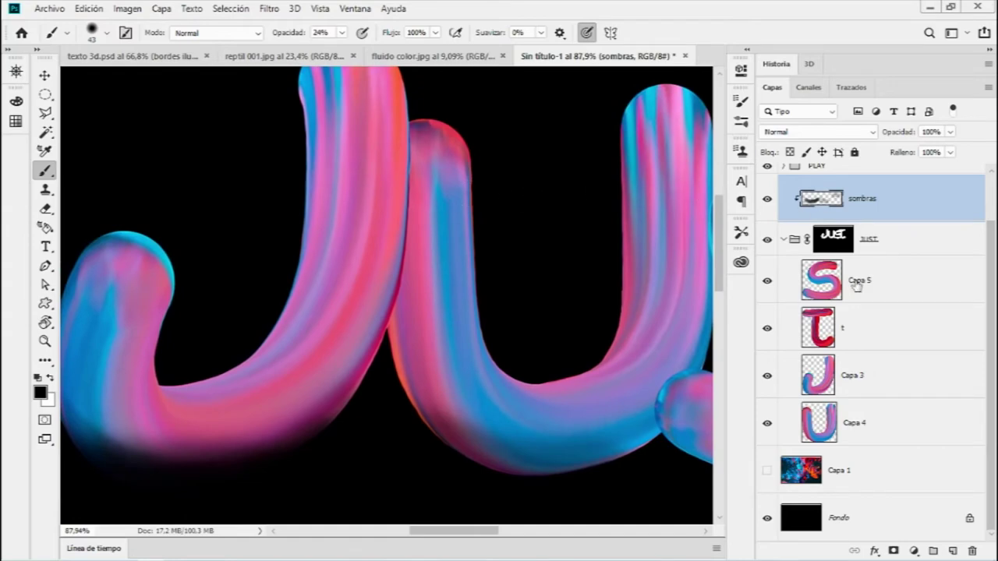
{"action": "left_click", "coordinate": [818, 377], "text": "ctrl"}
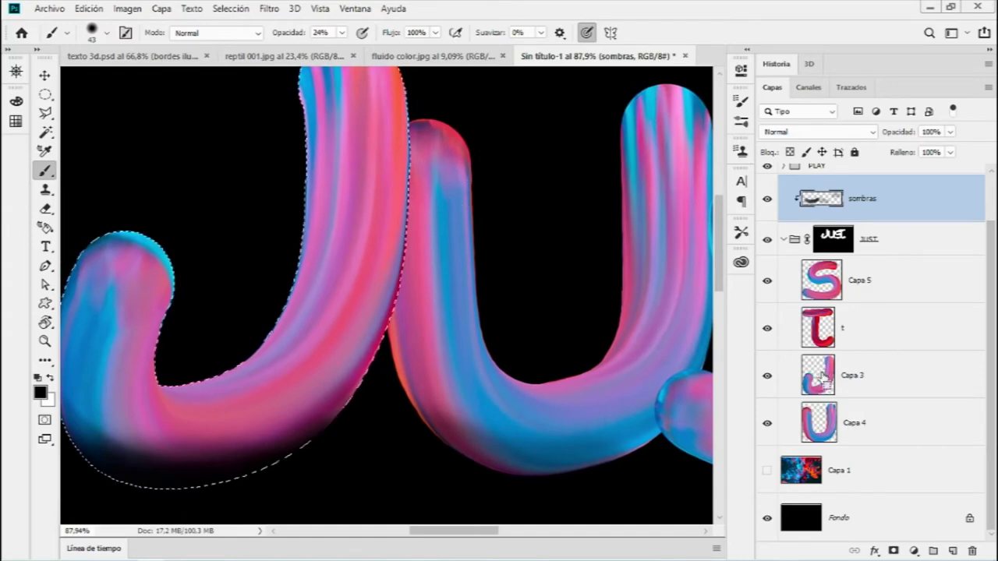
Step: Paint soft shadow on the U right beside the J
{"action": "left_click_drag", "start_coordinate": [464, 189], "coordinate": [429, 235]}
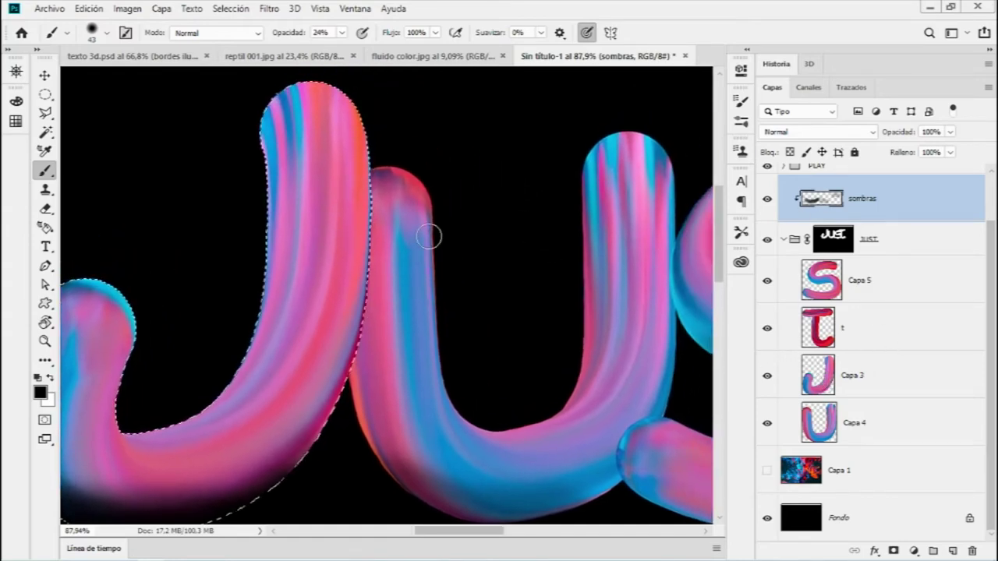
{"action": "scroll", "coordinate": [421, 226], "scroll_direction": "down", "scroll_amount": 2}
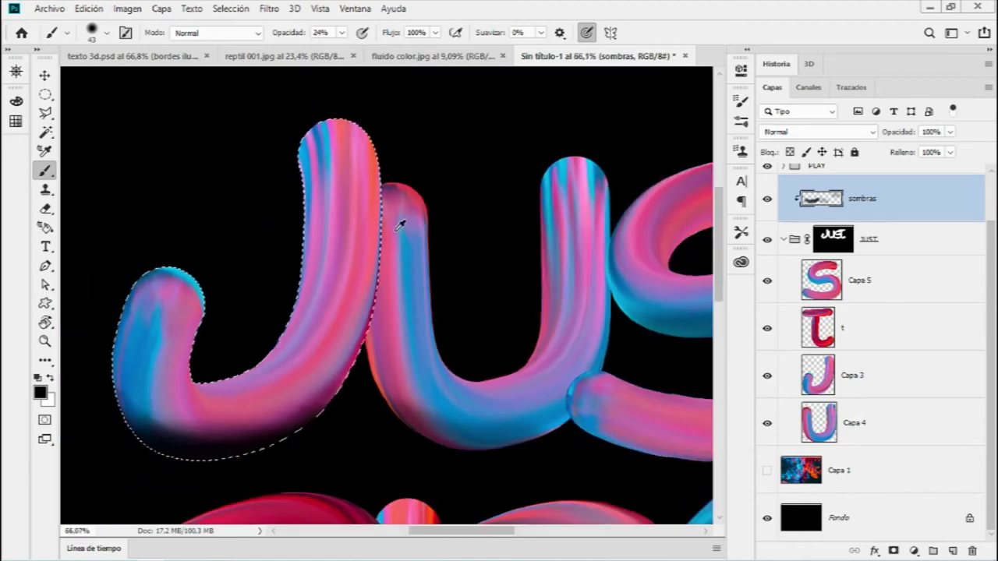
{"action": "scroll", "coordinate": [402, 225], "scroll_direction": "up", "scroll_amount": 3}
{"action": "mouse_move", "coordinate": [386, 209]}
{"action": "left_mouse_down"}
{"action": "mouse_move", "coordinate": [350, 222]}
{"action": "mouse_move", "coordinate": [347, 237]}
{"action": "left_mouse_up"}
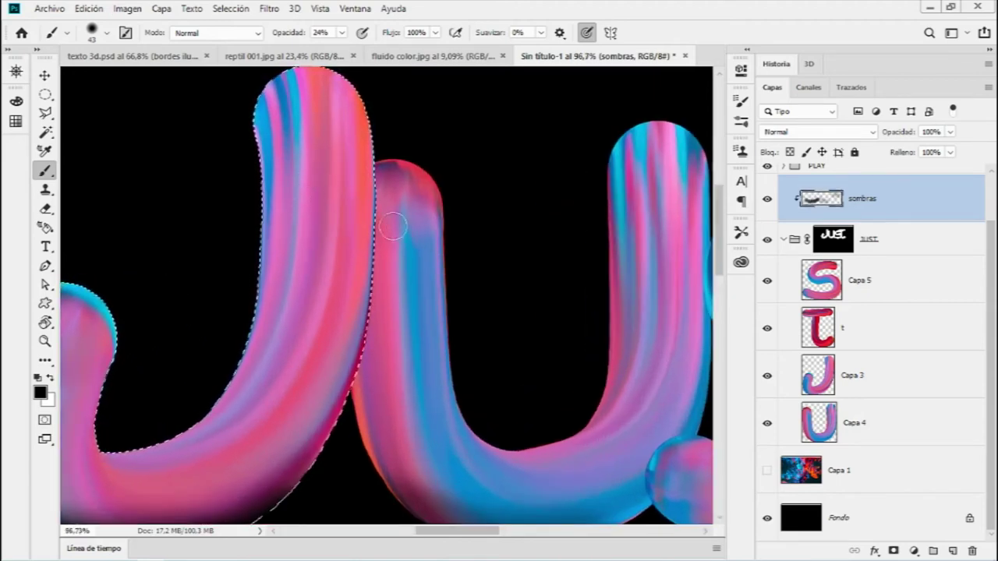
Step: Invert the J selection and shade along the J's right edge
{"action": "left_click", "coordinate": [231, 8]}
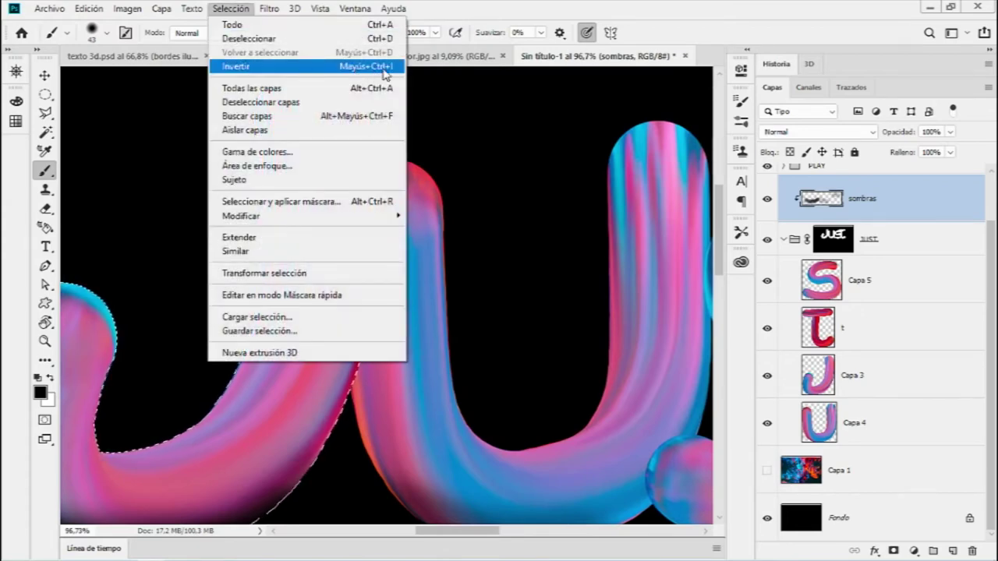
{"action": "left_click", "coordinate": [367, 66]}
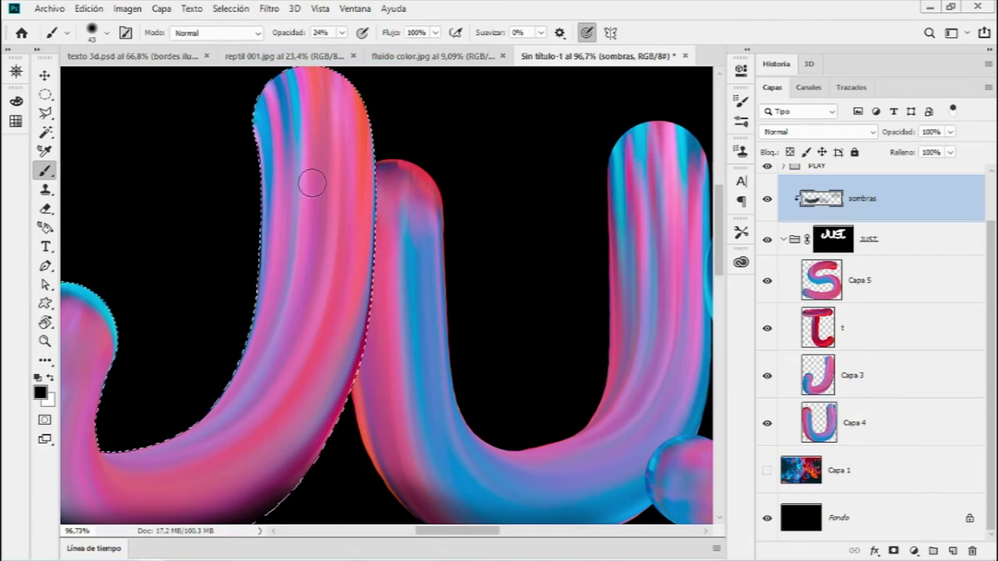
{"action": "mouse_move", "coordinate": [383, 204]}
{"action": "left_mouse_down"}
{"action": "mouse_move", "coordinate": [354, 180]}
{"action": "mouse_move", "coordinate": [367, 190]}
{"action": "mouse_move", "coordinate": [323, 229]}
{"action": "mouse_move", "coordinate": [301, 322]}
{"action": "mouse_move", "coordinate": [328, 149]}
{"action": "mouse_move", "coordinate": [304, 326]}
{"action": "mouse_move", "coordinate": [319, 212]}
{"action": "left_mouse_up"}
{"action": "mouse_move", "coordinate": [324, 270]}
{"action": "left_mouse_down"}
{"action": "mouse_move", "coordinate": [303, 300]}
{"action": "mouse_move", "coordinate": [323, 169]}
{"action": "mouse_move", "coordinate": [316, 278]}
{"action": "left_mouse_up"}
{"action": "scroll", "coordinate": [327, 335], "scroll_direction": "down", "scroll_amount": 3}
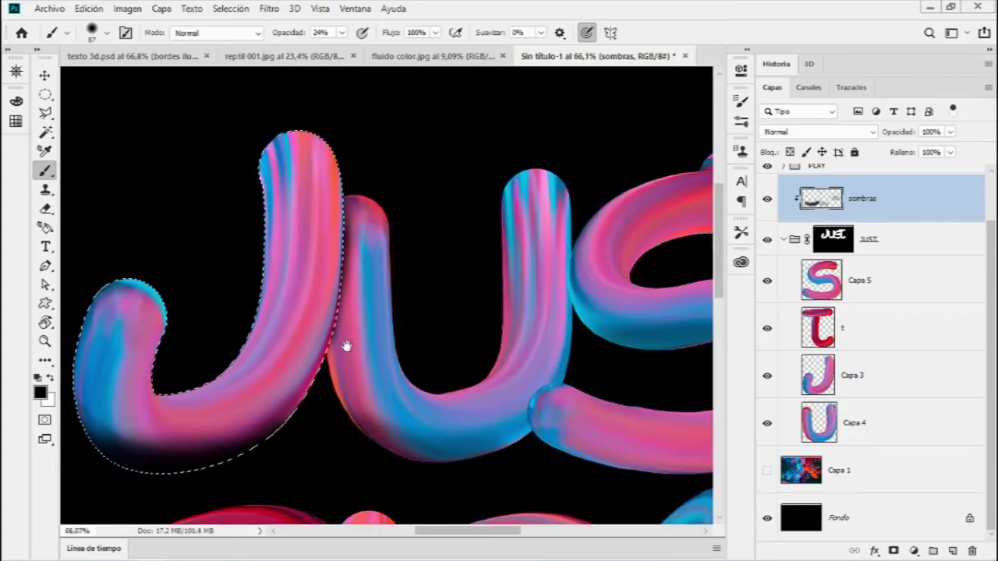
{"action": "scroll", "coordinate": [343, 339], "scroll_direction": "down", "scroll_amount": 1}
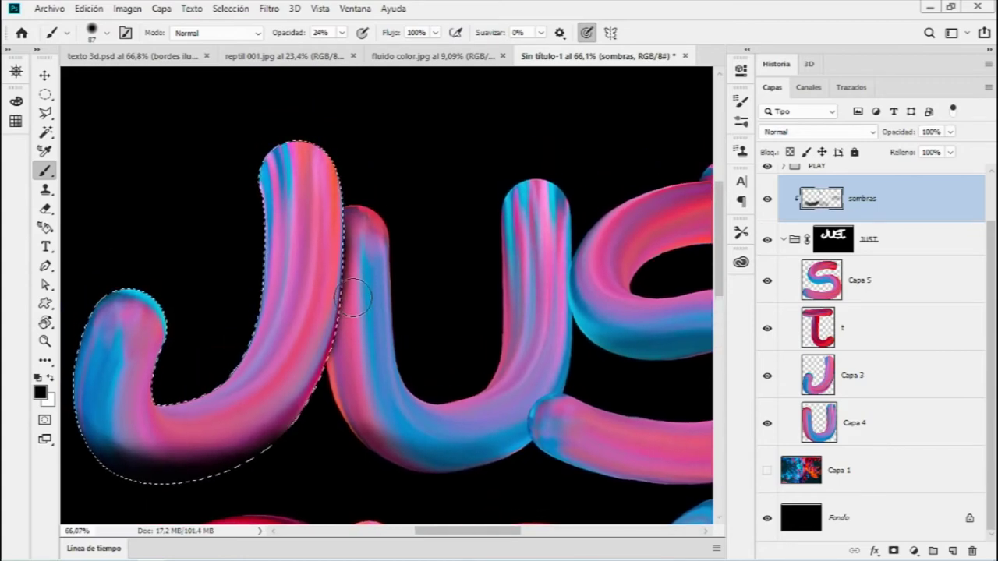
Step: Toggle the selection outline off and on to check the shading
{"action": "key", "text": "ctrl+d"}
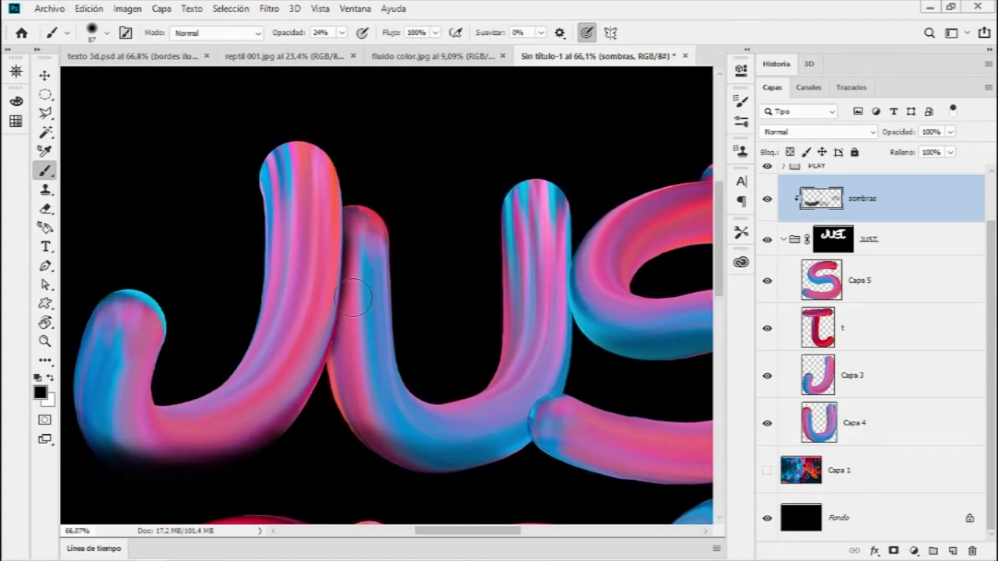
{"action": "scroll", "coordinate": [335, 311], "scroll_direction": "up", "scroll_amount": 1}
{"action": "scroll", "coordinate": [343, 328], "scroll_direction": "up", "scroll_amount": 2}
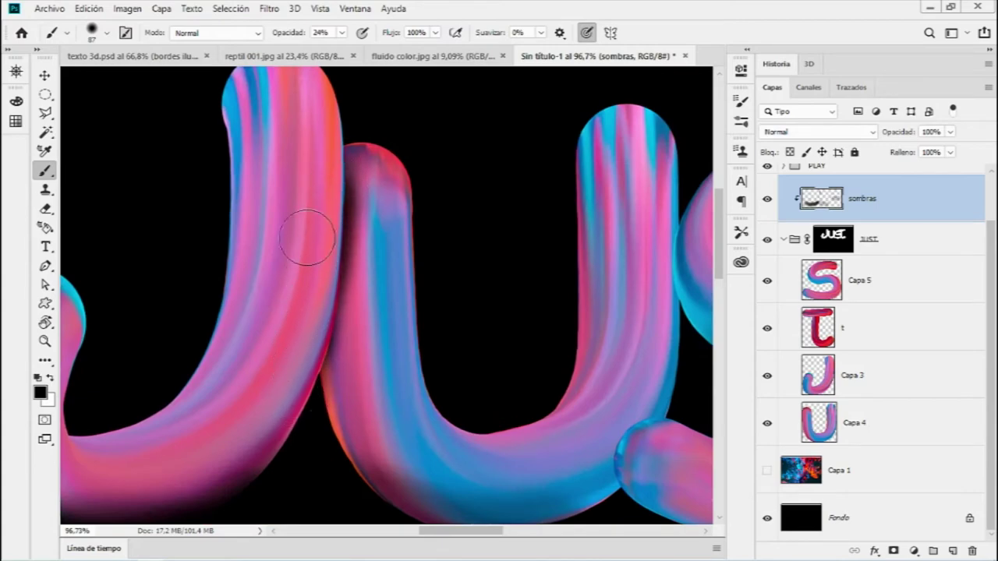
{"action": "key", "text": "ctrl+shift+d"}
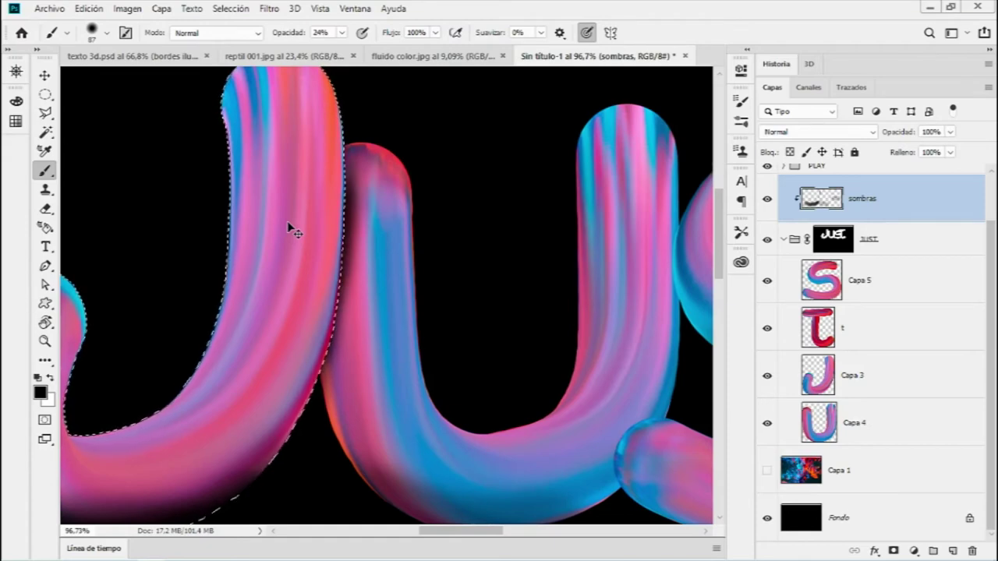
{"action": "key", "text": "ctrl+h"}
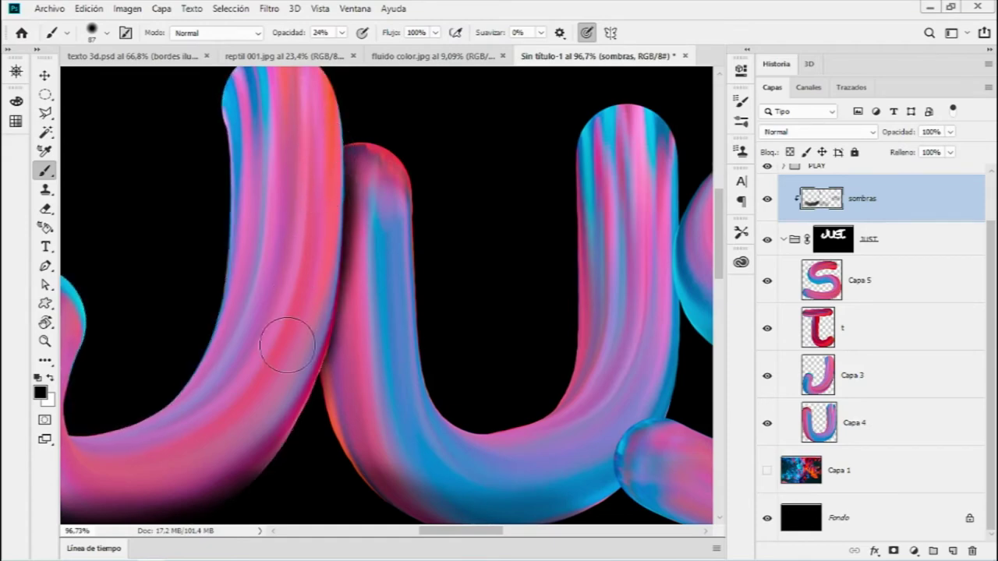
{"action": "scroll", "coordinate": [296, 382], "scroll_direction": "down", "scroll_amount": 2}
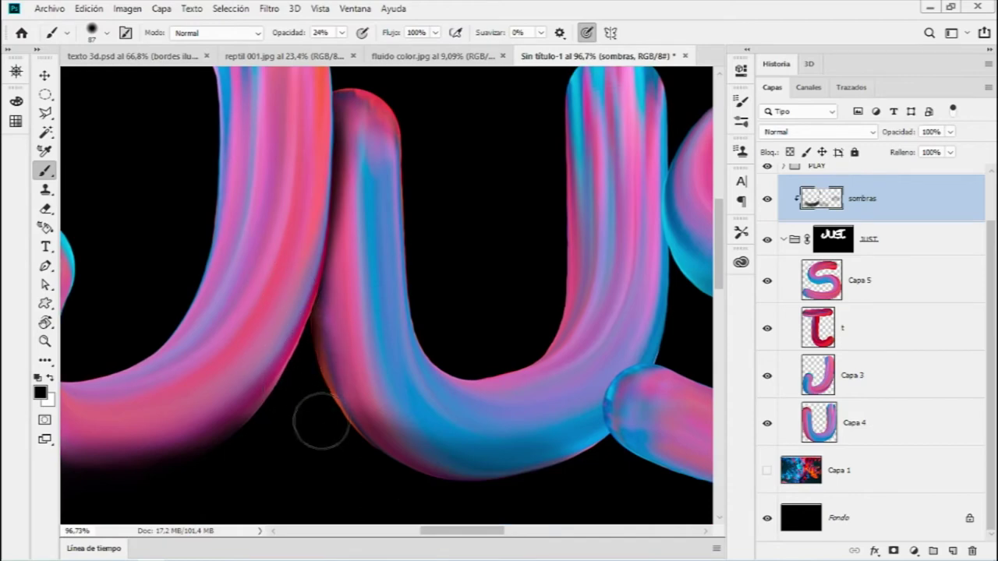
{"action": "key", "text": "ctrl+h"}
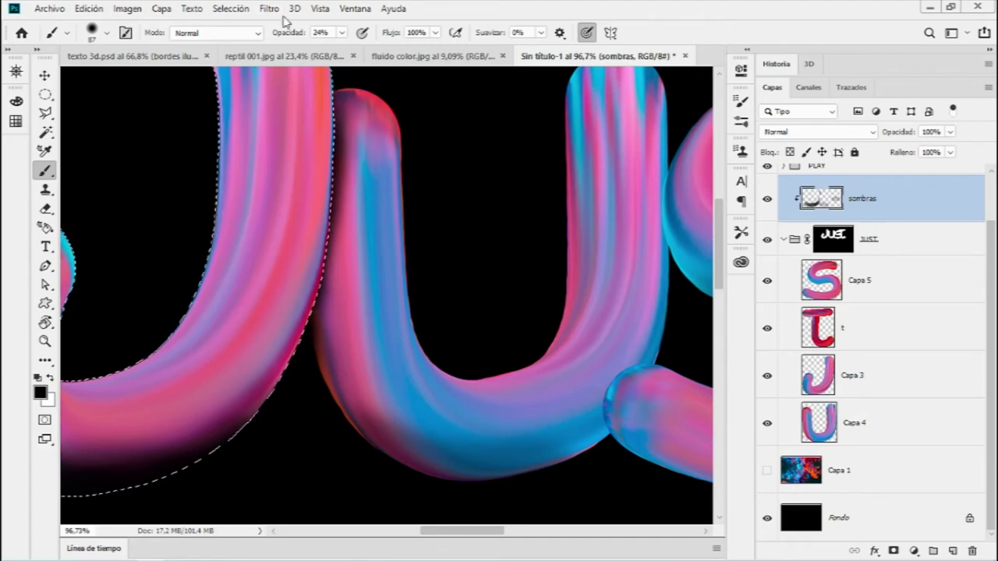
Step: Deselect and compare the letters with and without the sombras shadows
{"action": "left_click", "coordinate": [231, 8]}
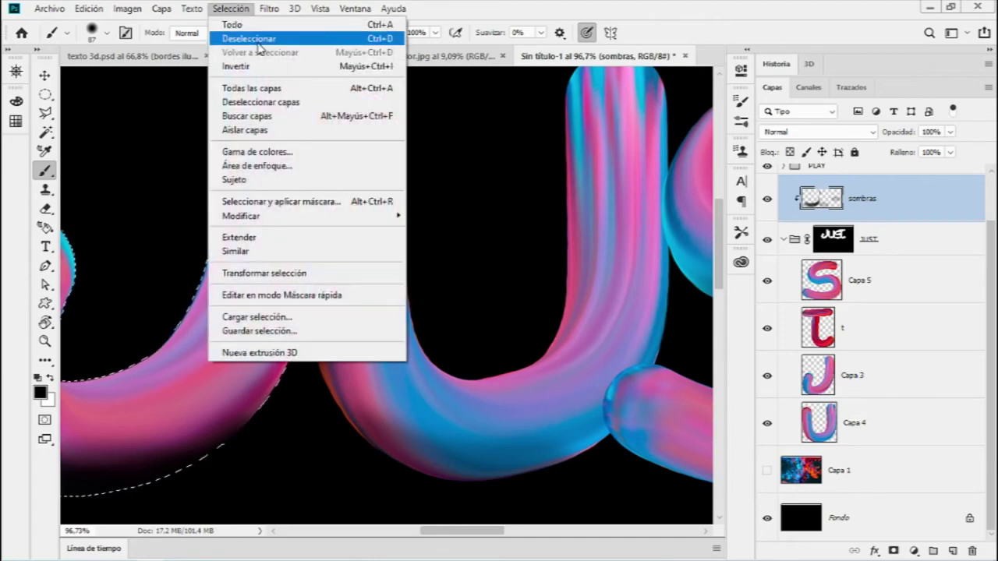
{"action": "left_click", "coordinate": [259, 45]}
{"action": "scroll", "coordinate": [305, 247], "scroll_direction": "down", "scroll_amount": 2}
{"action": "scroll", "coordinate": [307, 251], "scroll_direction": "down", "scroll_amount": 1}
{"action": "scroll", "coordinate": [290, 193], "scroll_direction": "up", "scroll_amount": 1}
{"action": "left_click", "coordinate": [763, 199]}
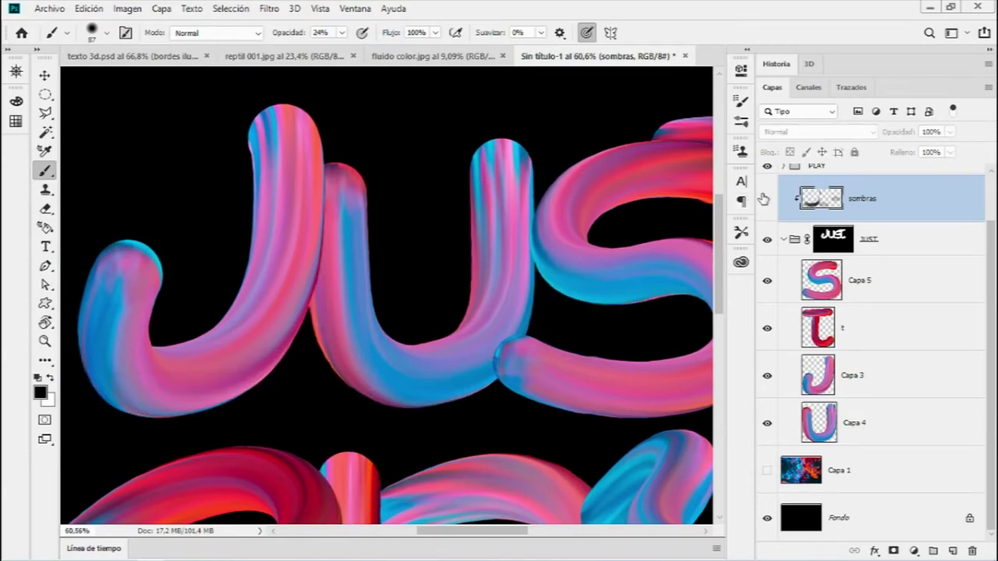
Step: Load the S letter's outline as a selection and invert it to protect the S
{"action": "left_click", "coordinate": [768, 199]}
{"action": "left_click", "coordinate": [768, 198]}
{"action": "left_click", "coordinate": [766, 199]}
{"action": "left_click_drag", "start_coordinate": [499, 259], "coordinate": [370, 250]}
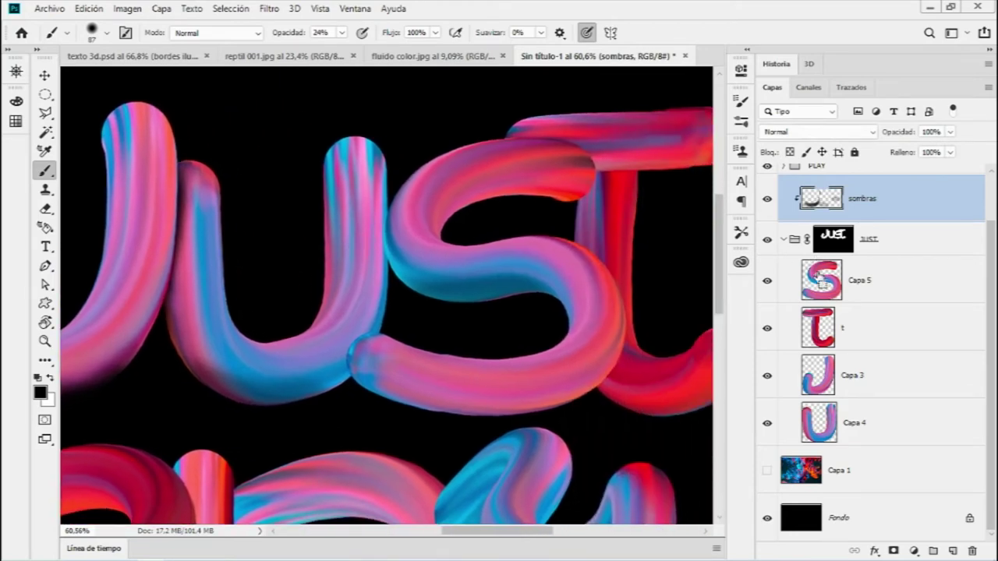
{"action": "left_click", "coordinate": [821, 276], "text": "ctrl"}
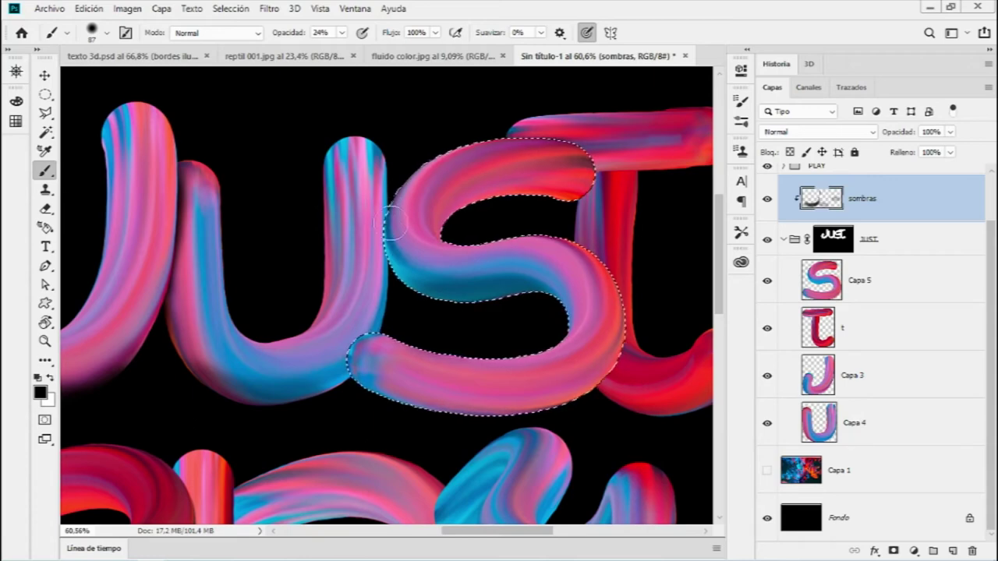
{"action": "left_click", "coordinate": [230, 9]}
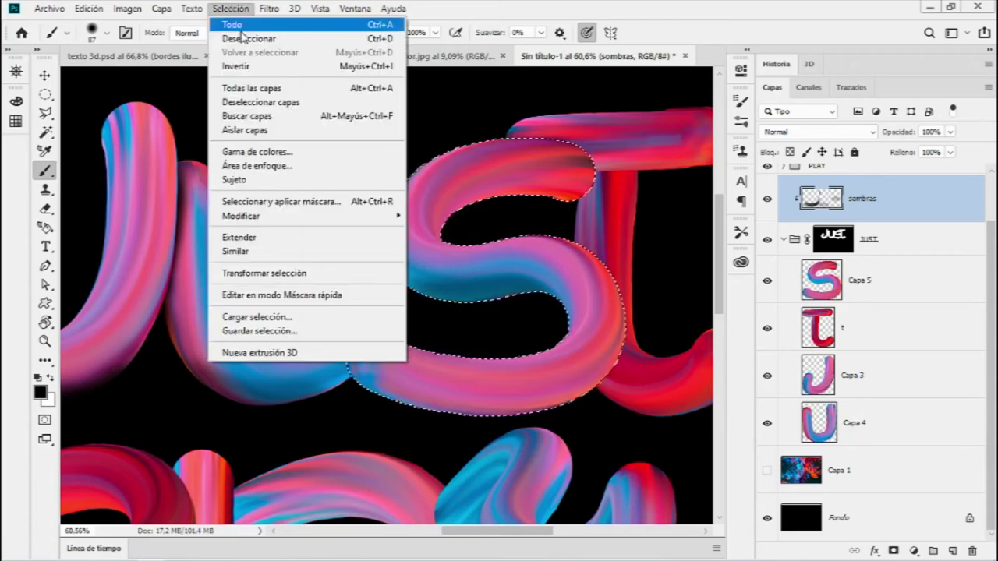
{"action": "left_click", "coordinate": [377, 67]}
Step: Paint a soft low-opacity black shadow on sombras where the U meets the S
{"action": "scroll", "coordinate": [366, 211], "scroll_direction": "up", "scroll_amount": 3}
{"action": "scroll", "coordinate": [417, 214], "scroll_direction": "up", "scroll_amount": 2}
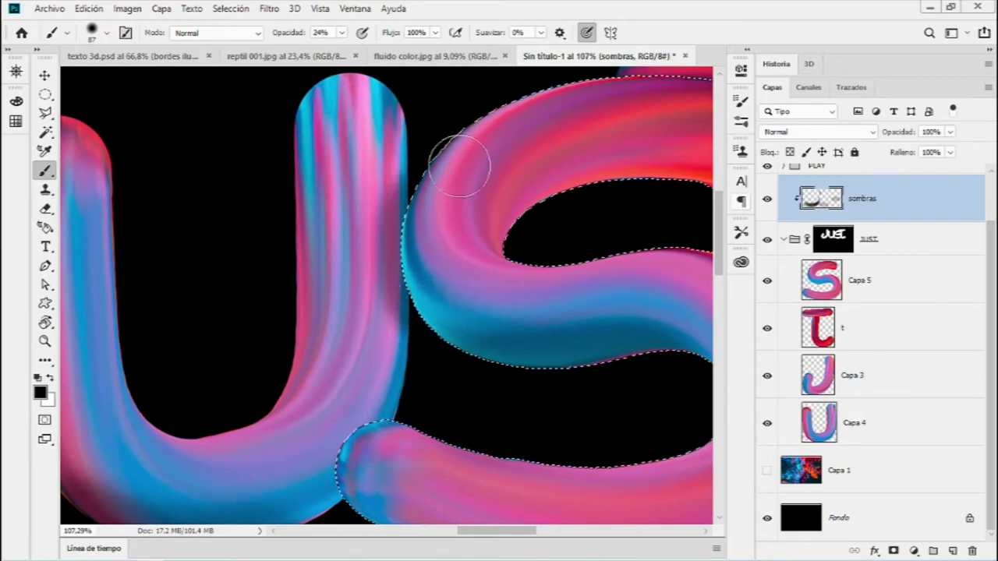
{"action": "scroll", "coordinate": [428, 233], "scroll_direction": "down", "scroll_amount": 3}
{"action": "scroll", "coordinate": [419, 221], "scroll_direction": "down", "scroll_amount": 2}
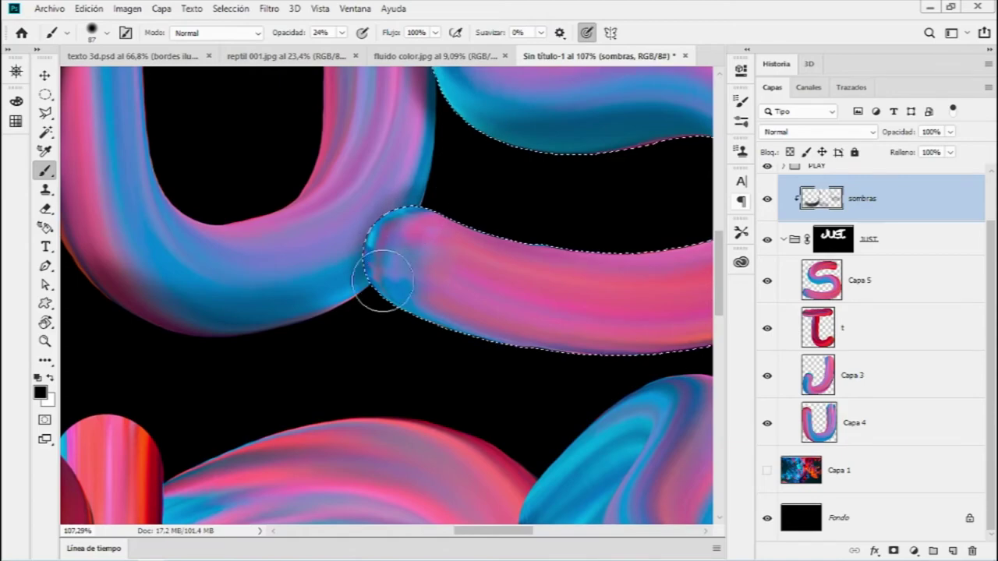
{"action": "mouse_move", "coordinate": [415, 233]}
{"action": "left_mouse_down"}
{"action": "mouse_move", "coordinate": [390, 222]}
{"action": "mouse_move", "coordinate": [395, 285]}
{"action": "left_mouse_up"}
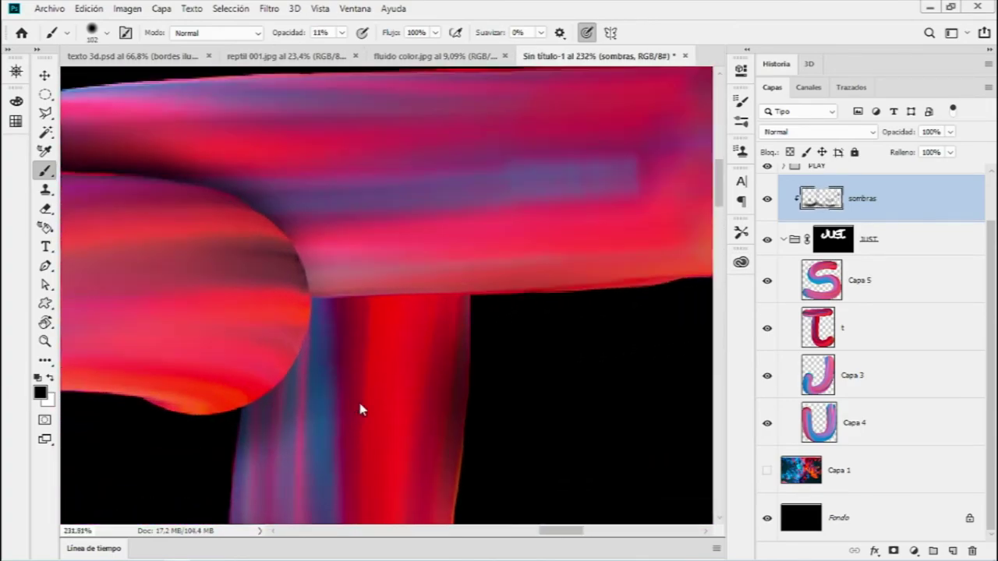
Step: Draw a Polygonal Lasso selection around the top of the T stem beneath its crossbar
{"action": "scroll", "coordinate": [368, 347], "scroll_direction": "down", "scroll_amount": 3}
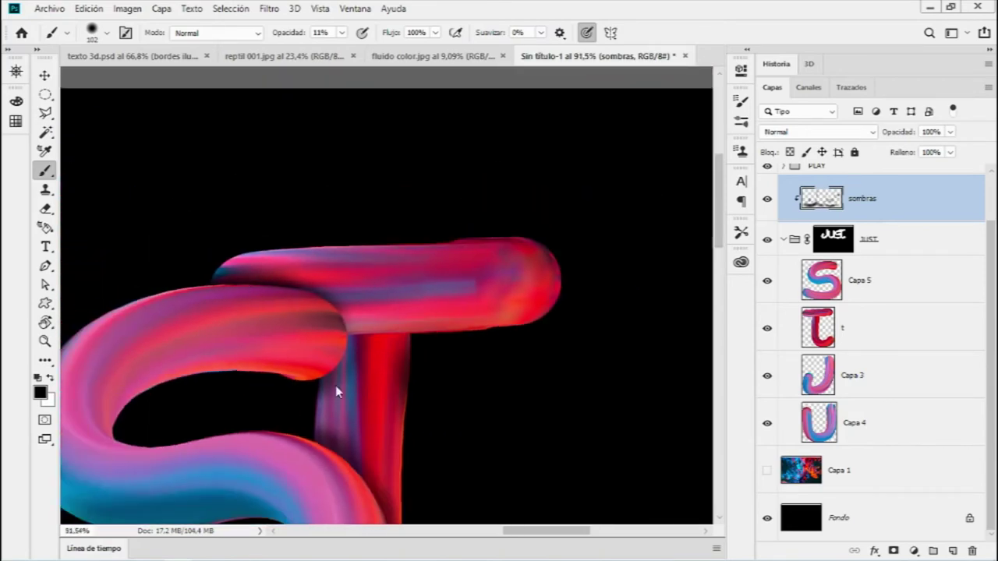
{"action": "scroll", "coordinate": [343, 386], "scroll_direction": "up", "scroll_amount": 2}
{"action": "scroll", "coordinate": [347, 386], "scroll_direction": "up", "scroll_amount": 2}
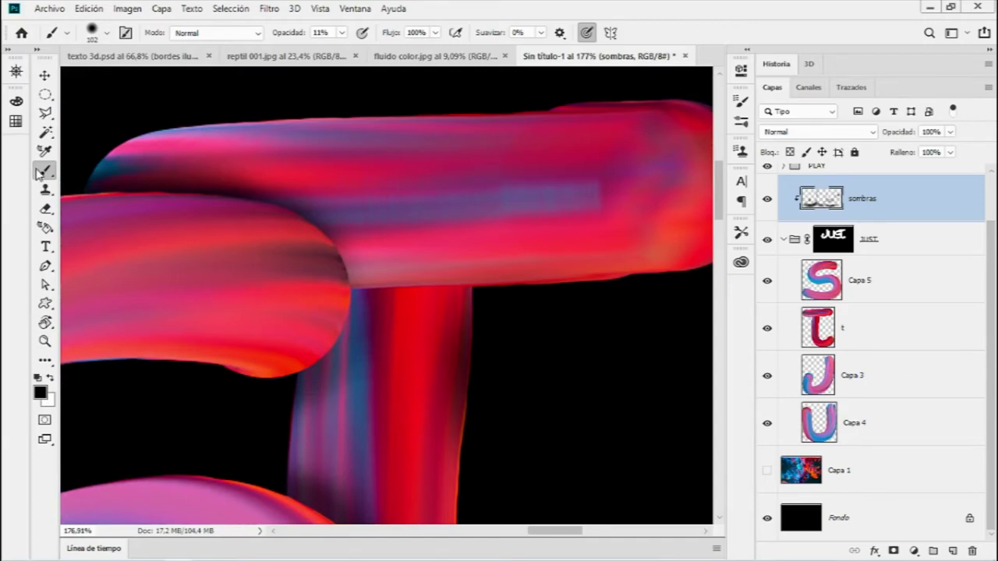
{"action": "key", "text": "l"}
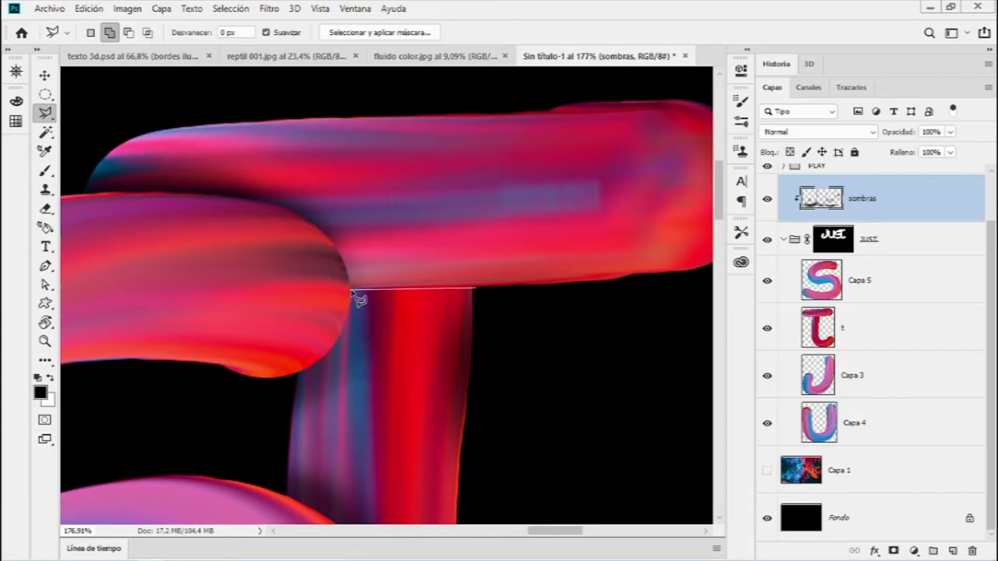
{"action": "left_click", "coordinate": [268, 401]}
{"action": "left_click", "coordinate": [491, 399]}
{"action": "left_click", "coordinate": [476, 292]}
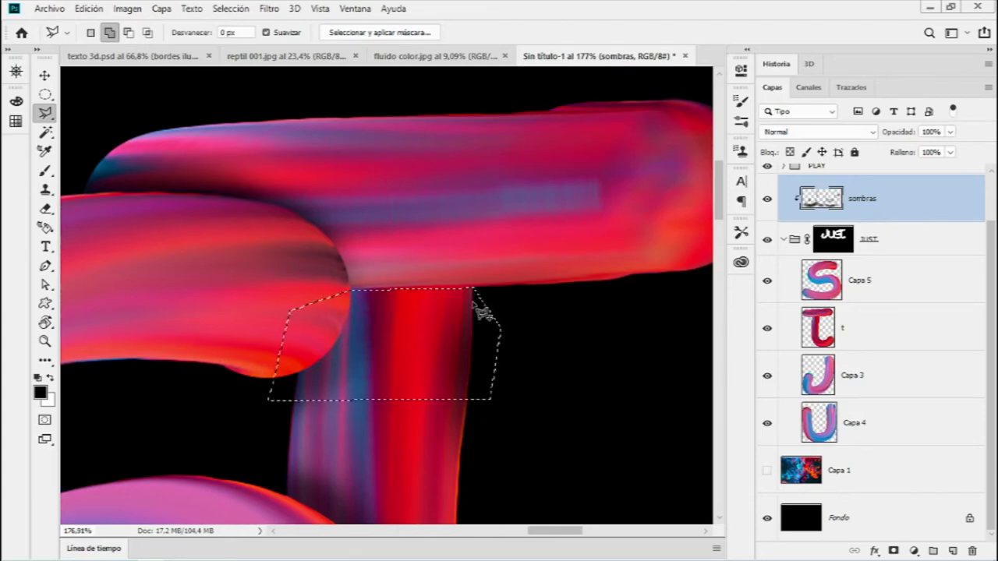
Step: Switch to a 73 px soft brush for shading inside the T-stem selection
{"action": "key", "text": "b"}
{"action": "right_click", "coordinate": [435, 286], "text": "alt"}
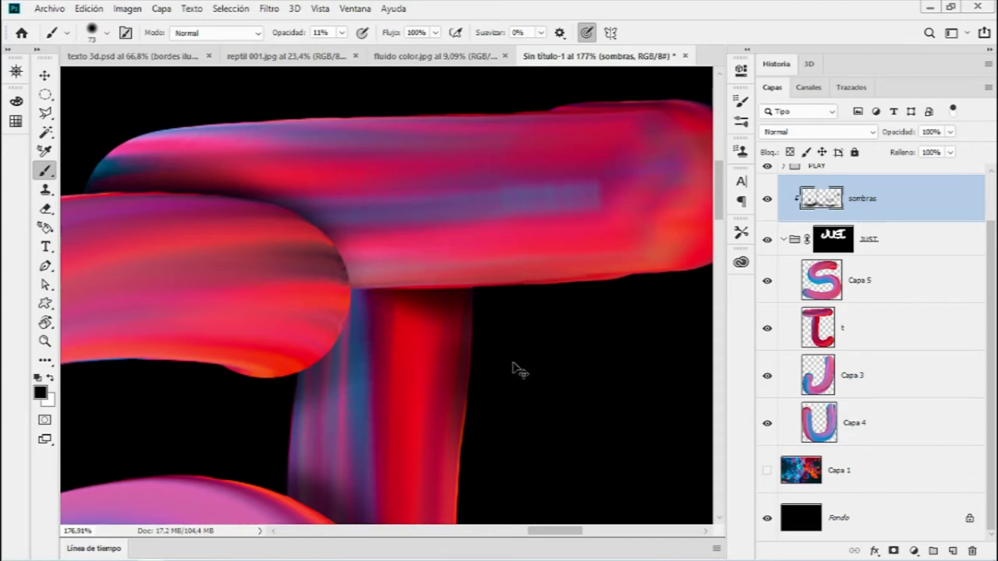
{"action": "scroll", "coordinate": [296, 276], "scroll_direction": "down", "scroll_amount": 2}
{"action": "scroll", "coordinate": [245, 204], "scroll_direction": "down", "scroll_amount": 1}
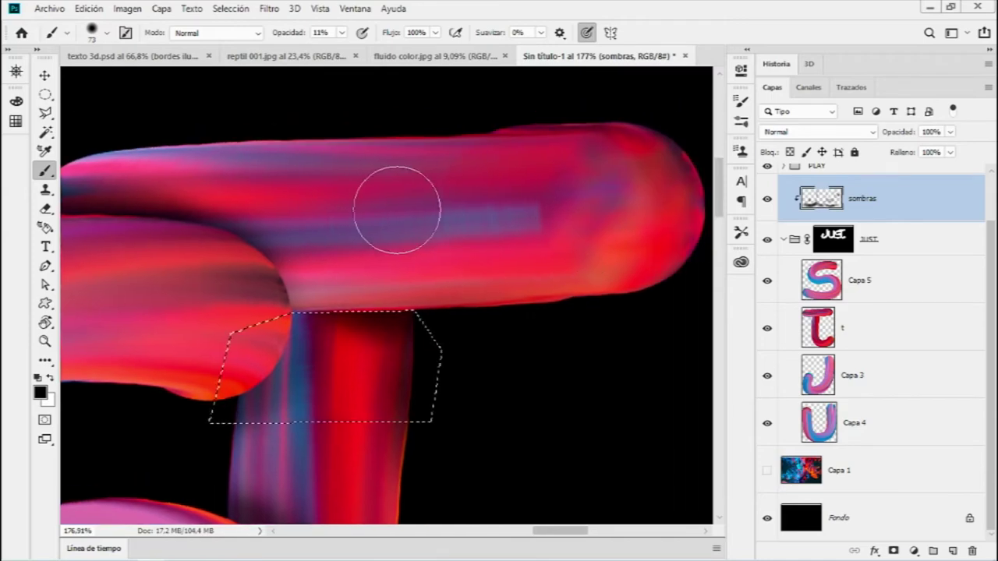
{"action": "scroll", "coordinate": [471, 209], "scroll_direction": "down", "scroll_amount": 1}
{"action": "scroll", "coordinate": [351, 206], "scroll_direction": "down", "scroll_amount": 2}
{"action": "scroll", "coordinate": [379, 223], "scroll_direction": "up", "scroll_amount": 1}
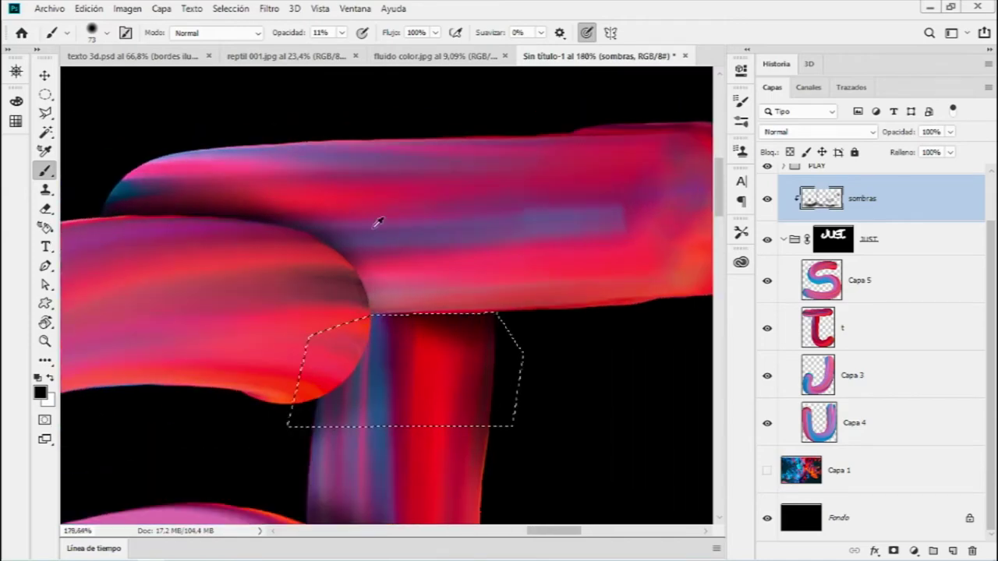
{"action": "scroll", "coordinate": [468, 324], "scroll_direction": "up", "scroll_amount": 1}
{"action": "scroll", "coordinate": [428, 341], "scroll_direction": "up", "scroll_amount": 1}
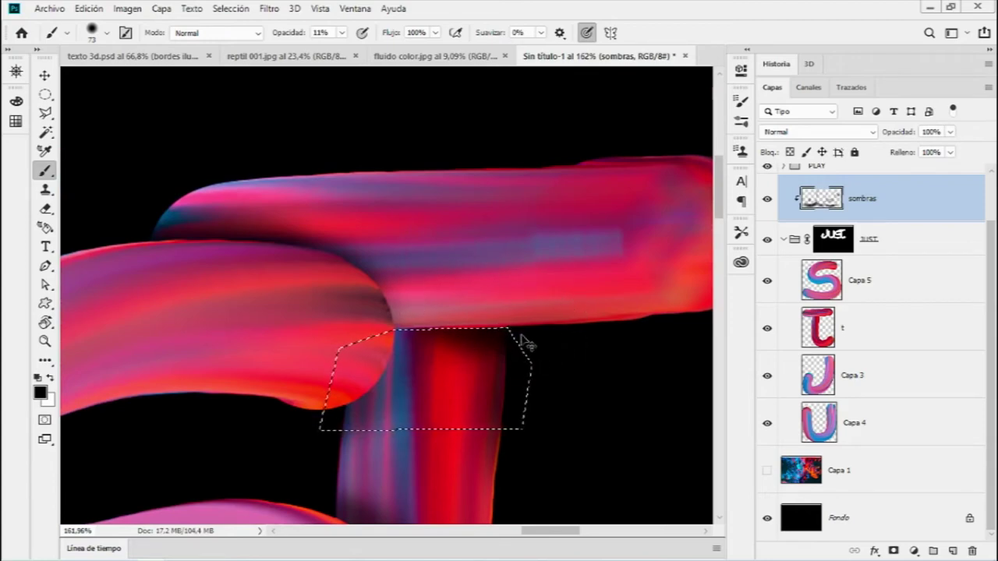
{"action": "scroll", "coordinate": [510, 312], "scroll_direction": "down", "scroll_amount": 3}
{"action": "scroll", "coordinate": [499, 374], "scroll_direction": "down", "scroll_amount": 2}
{"action": "scroll", "coordinate": [490, 401], "scroll_direction": "down", "scroll_amount": 1}
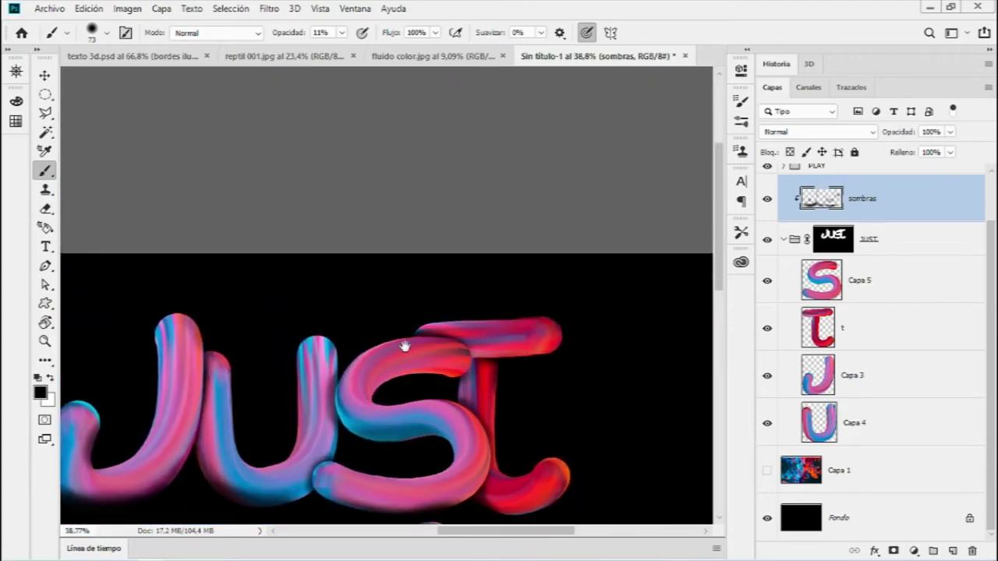
Step: Zoom out to view the whole JUST PLAY lettering and collapse the JUST group
{"action": "left_click_drag", "start_coordinate": [405, 346], "coordinate": [495, 206]}
{"action": "scroll", "coordinate": [495, 206], "scroll_direction": "down", "scroll_amount": 1}
{"action": "scroll", "coordinate": [343, 194], "scroll_direction": "up", "scroll_amount": 5}
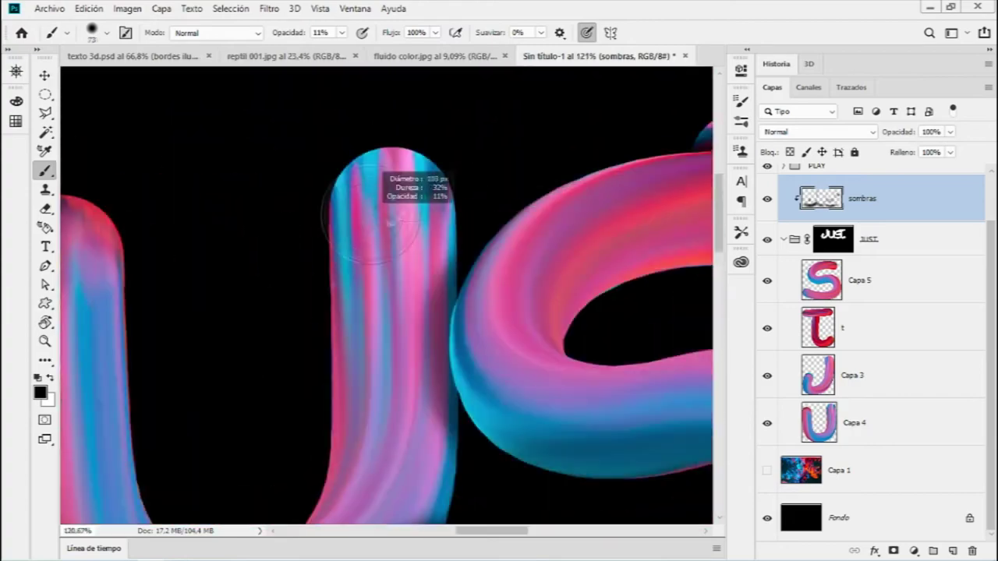
{"action": "mouse_move", "coordinate": [566, 390]}
{"action": "left_mouse_down"}
{"action": "mouse_move", "coordinate": [340, 269]}
{"action": "mouse_move", "coordinate": [374, 194]}
{"action": "mouse_move", "coordinate": [342, 195]}
{"action": "left_mouse_up"}
{"action": "key", "text": "e"}
{"action": "key", "text": "z"}
{"action": "left_click_drag", "start_coordinate": [354, 234], "coordinate": [312, 234]}
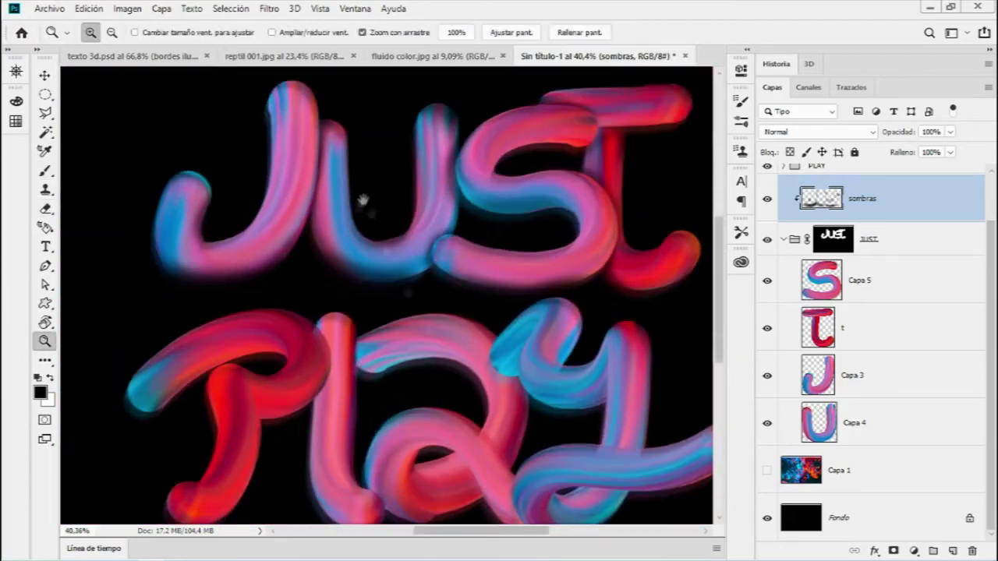
{"action": "left_click_drag", "start_coordinate": [363, 365], "coordinate": [397, 338]}
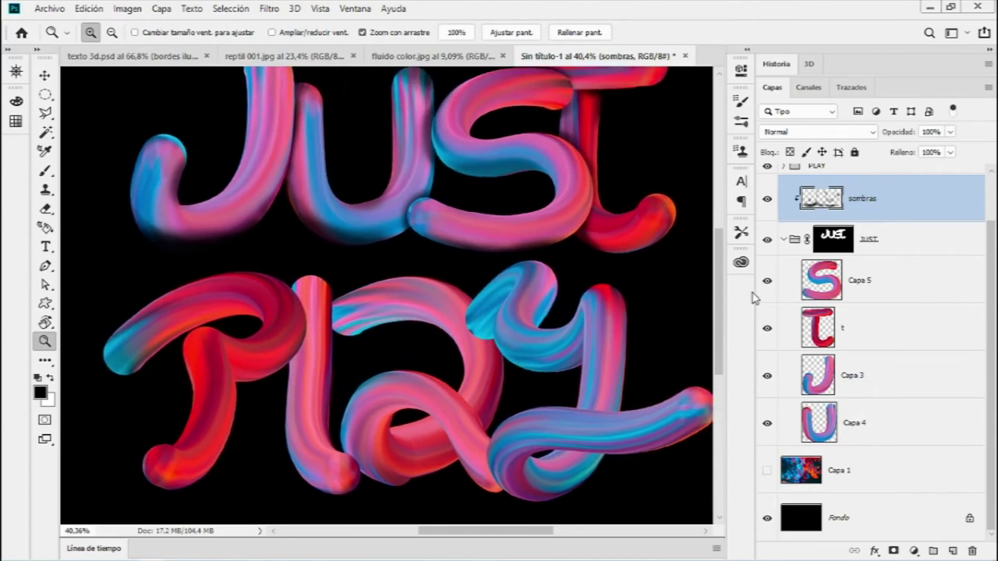
{"action": "left_click", "coordinate": [784, 241]}
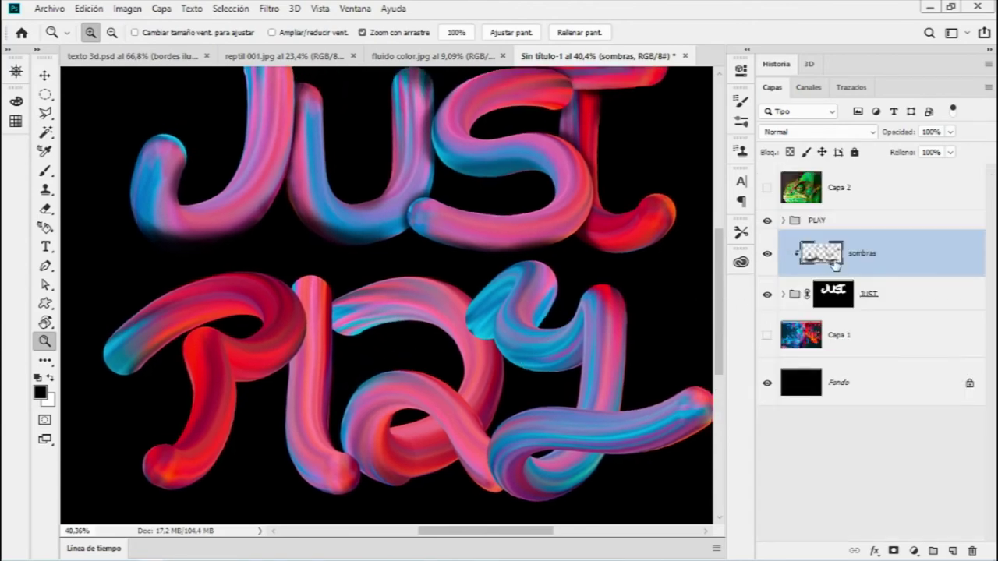
Step: Add a new layer, Capa 7, above the PLAY group and clip it to the group
{"action": "left_click", "coordinate": [823, 221]}
{"action": "left_click", "coordinate": [783, 221]}
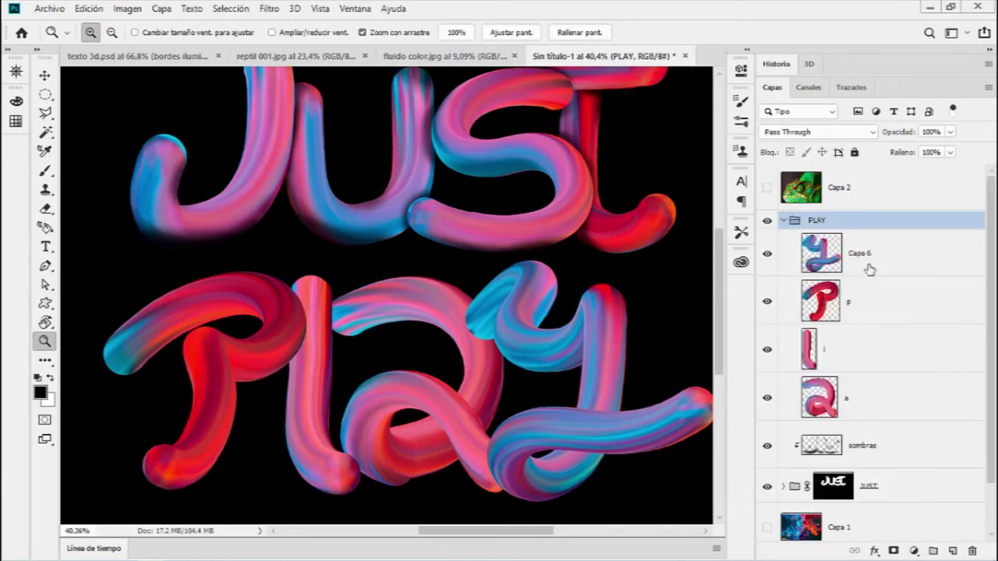
{"action": "left_click", "coordinate": [952, 551]}
{"action": "left_click_drag", "start_coordinate": [886, 278], "coordinate": [870, 215]}
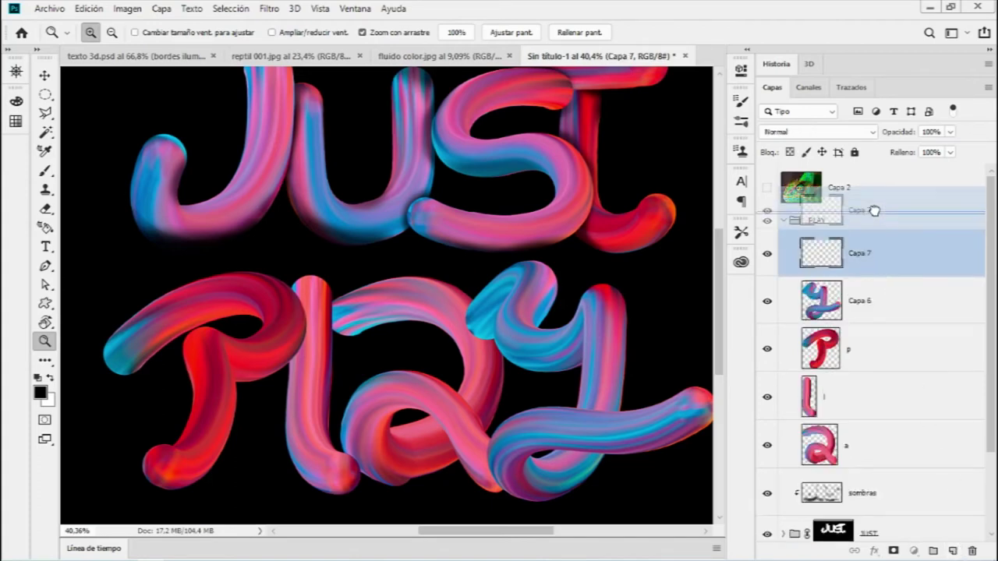
{"action": "key", "text": "alt"}
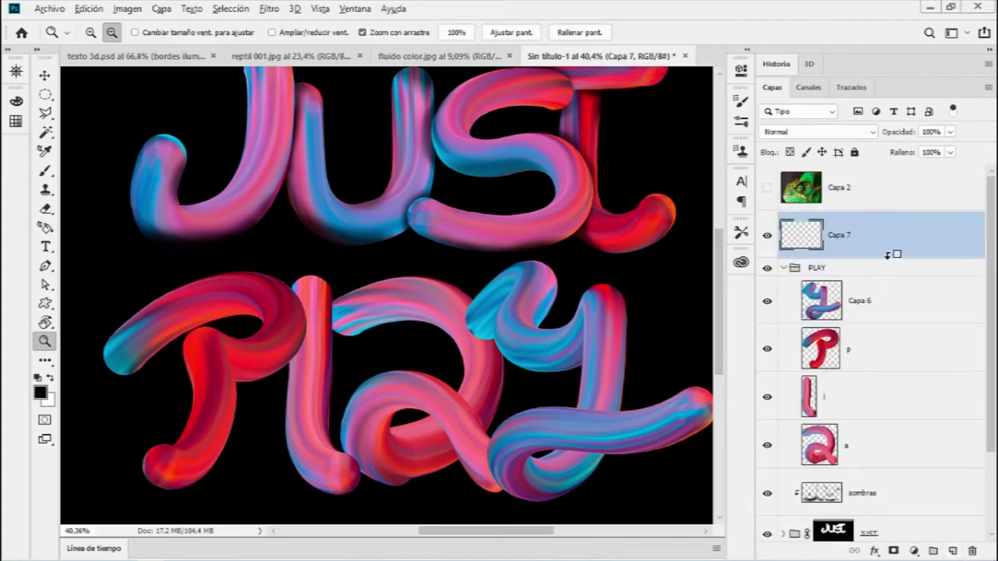
{"action": "left_click", "coordinate": [888, 254], "text": "alt"}
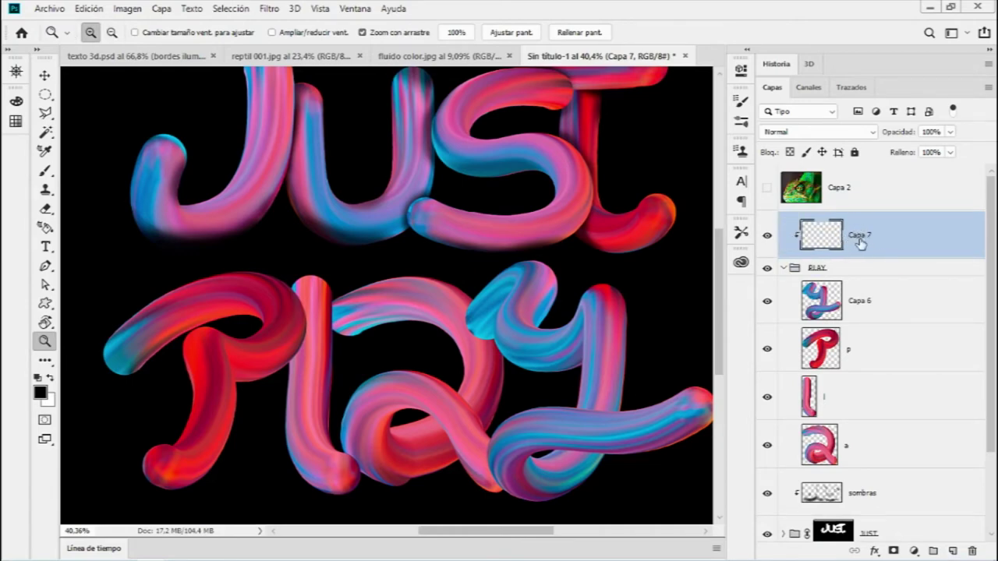
Step: Load the Y, P, l and a letter outlines and mask the PLAY group to them
{"action": "left_click", "coordinate": [820, 300], "text": "ctrl"}
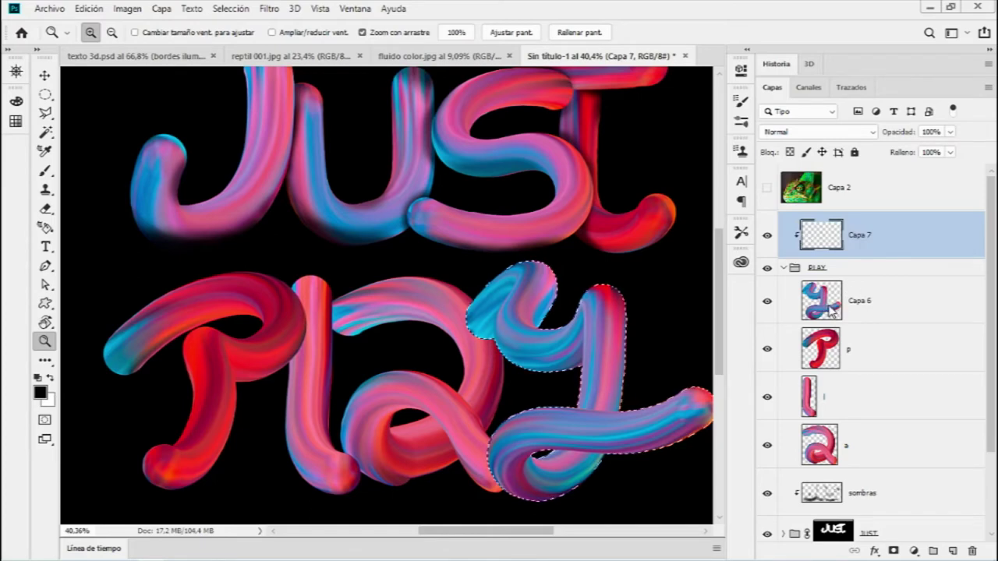
{"action": "left_click", "coordinate": [820, 348], "text": "ctrl+shift"}
{"action": "left_click", "coordinate": [808, 397], "text": "ctrl+shift"}
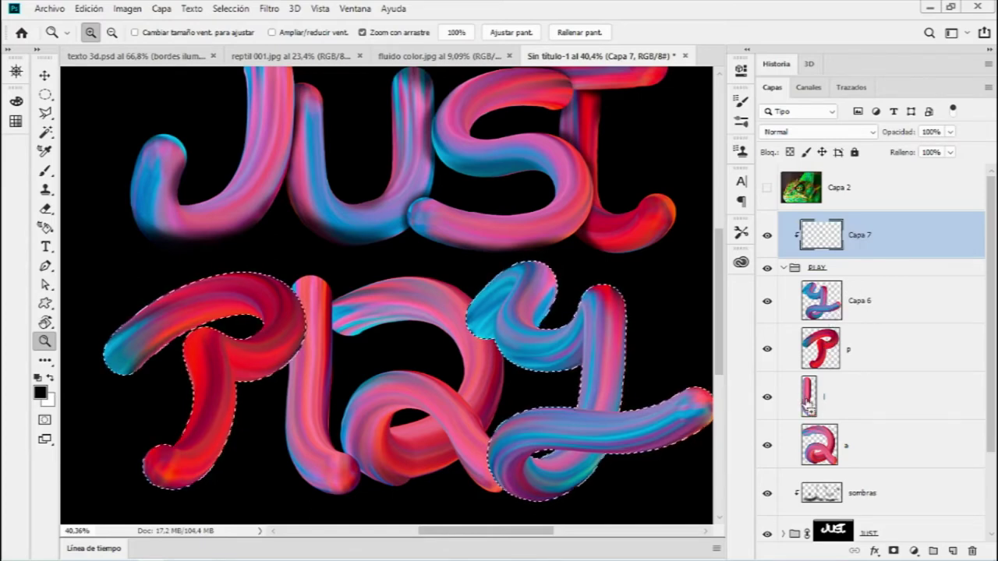
{"action": "left_click", "coordinate": [820, 446], "text": "ctrl+shift"}
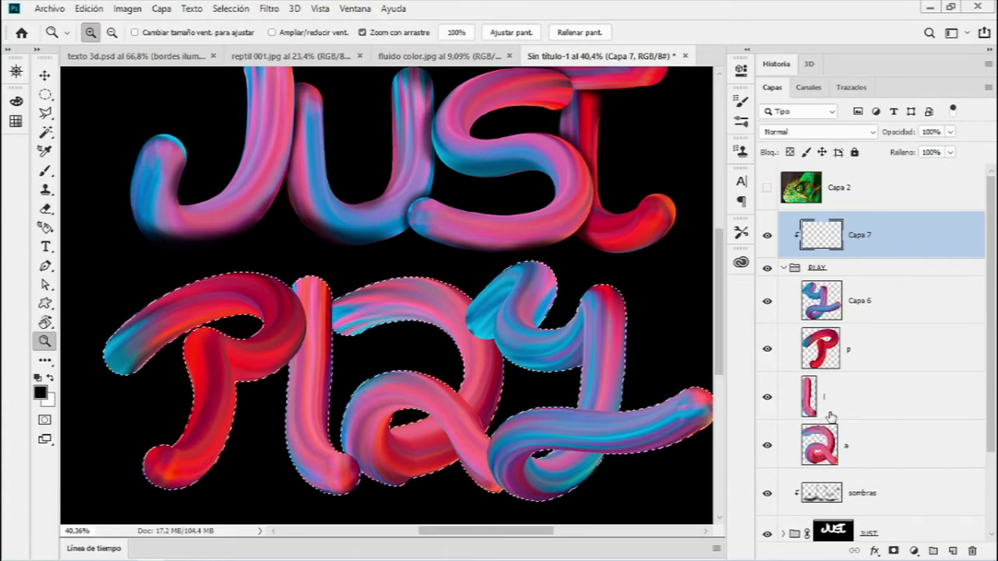
{"action": "left_click", "coordinate": [847, 269]}
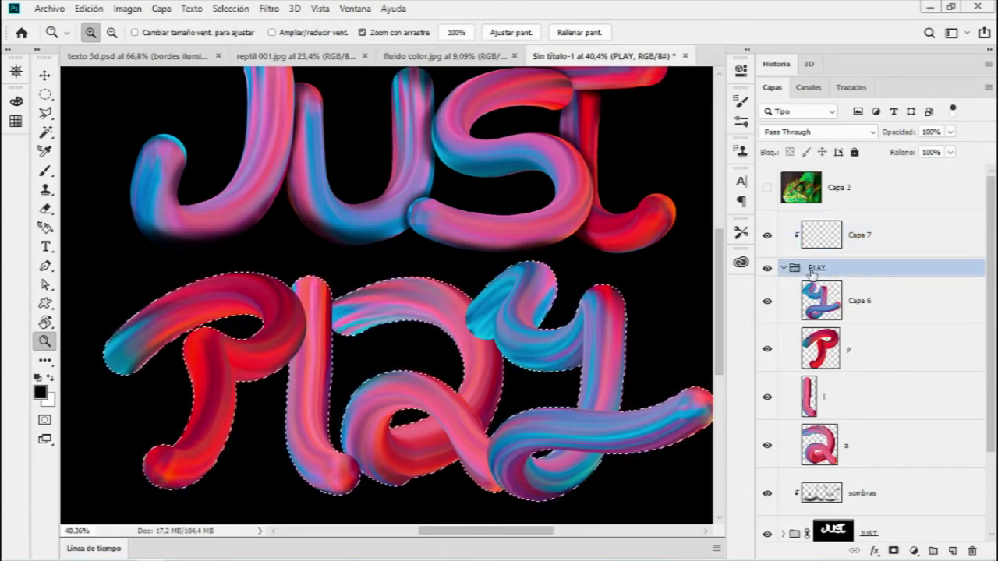
{"action": "key", "text": "ctrl+d"}
{"action": "mouse_move", "coordinate": [459, 349]}
{"action": "left_mouse_down"}
{"action": "mouse_move", "coordinate": [436, 331]}
{"action": "mouse_move", "coordinate": [463, 323]}
{"action": "left_mouse_up"}
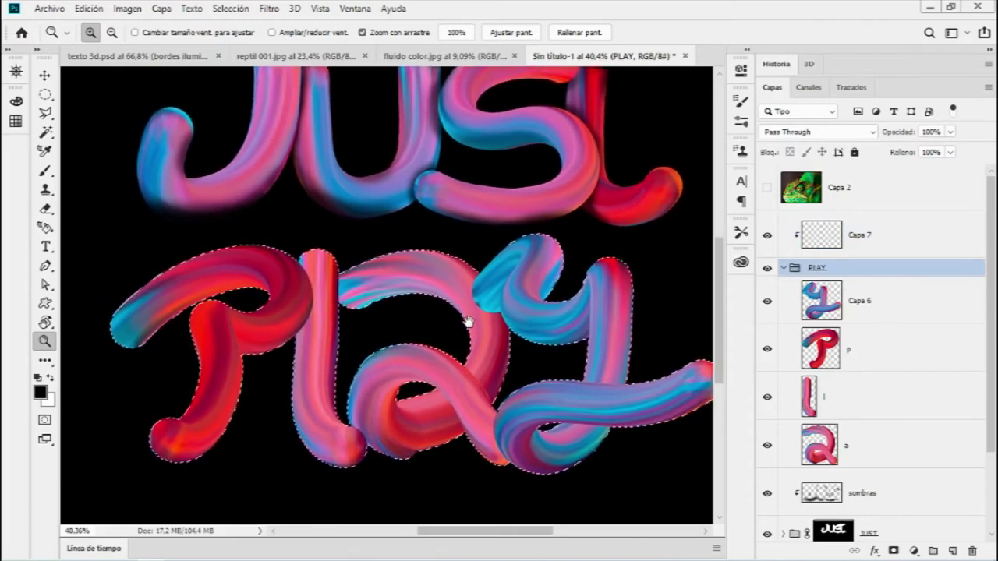
{"action": "left_click", "coordinate": [893, 551]}
Step: Rename Capa 7 to SOMBRAS PLAY
{"action": "left_click", "coordinate": [856, 237]}
{"action": "type", "text": "SOMBRAS PLAY"}
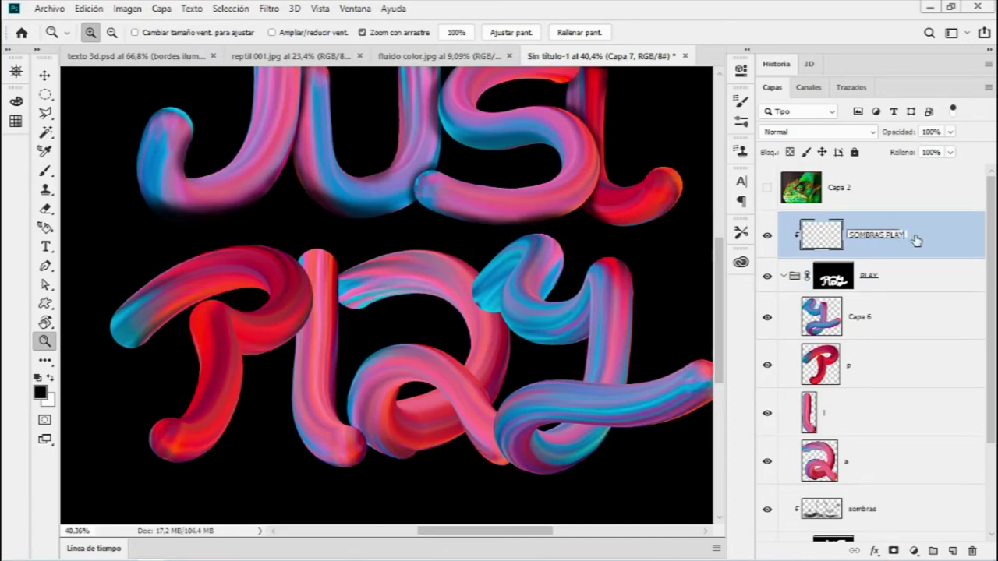
{"action": "key", "text": "Return"}
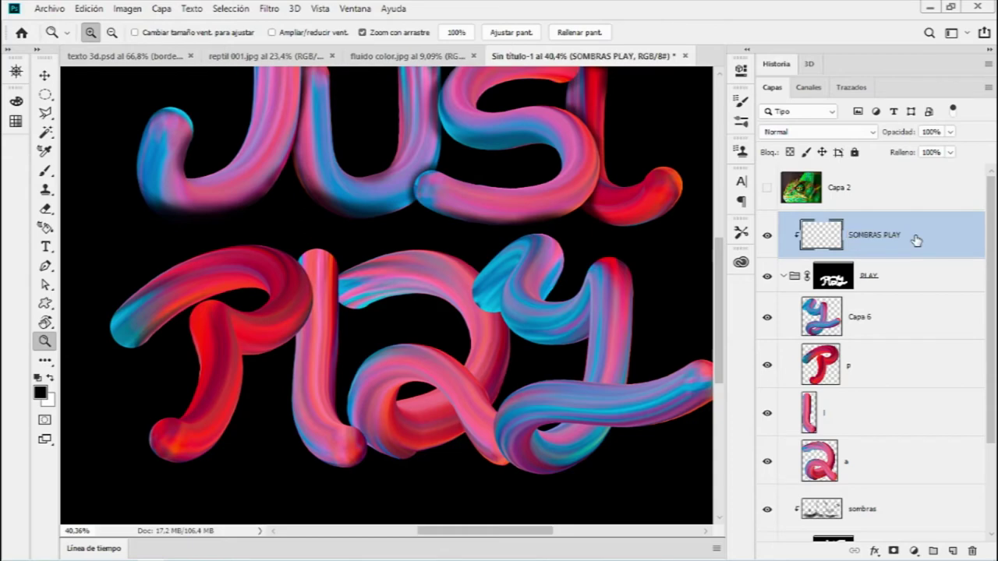
{"action": "left_click_drag", "start_coordinate": [344, 180], "coordinate": [345, 259]}
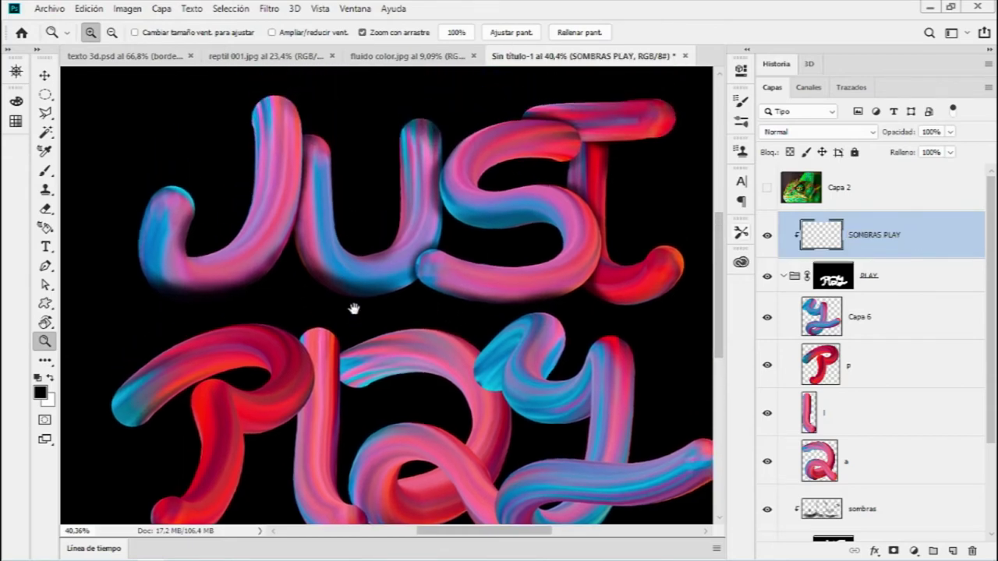
{"action": "scroll", "coordinate": [400, 356], "scroll_direction": "down", "scroll_amount": 3}
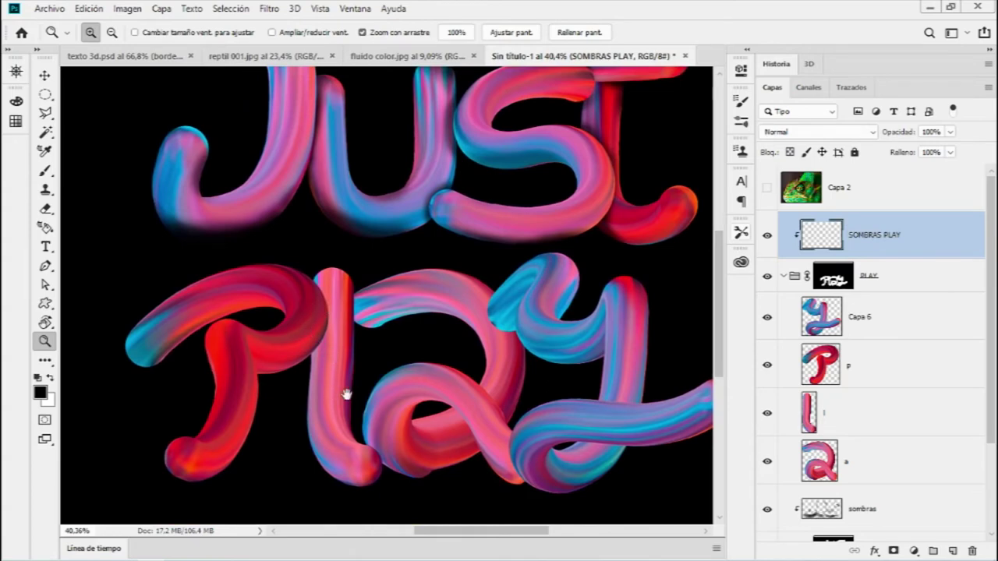
{"action": "left_click_drag", "start_coordinate": [337, 395], "coordinate": [387, 349]}
{"action": "left_click_drag", "start_coordinate": [234, 358], "coordinate": [261, 357]}
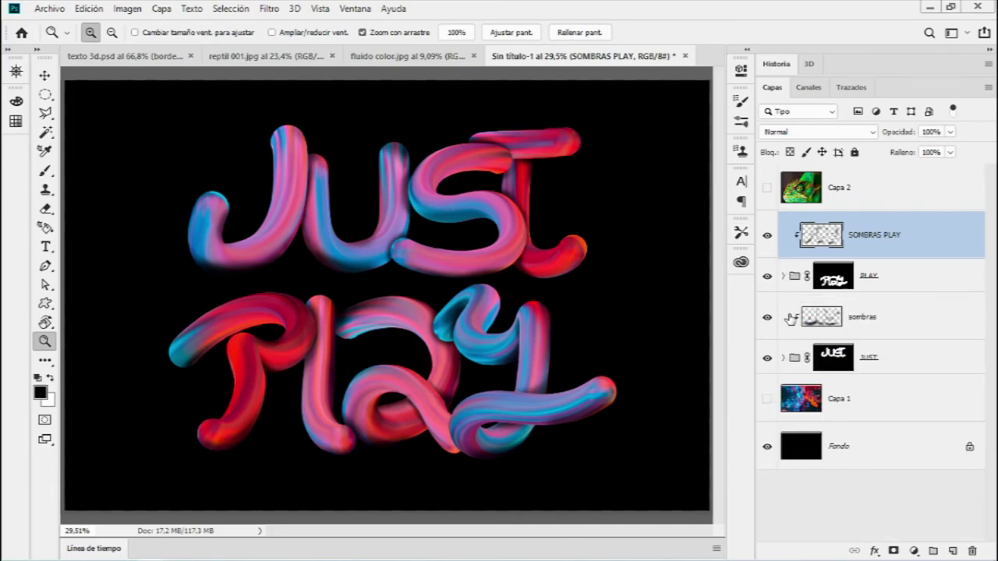
{"action": "left_click", "coordinate": [767, 235]}
{"action": "left_click", "coordinate": [767, 235]}
{"action": "left_click", "coordinate": [765, 237]}
{"action": "left_click", "coordinate": [767, 317]}
{"action": "left_click", "coordinate": [767, 278]}
{"action": "left_click", "coordinate": [767, 236]}
{"action": "left_click", "coordinate": [767, 277]}
{"action": "left_click", "coordinate": [767, 317]}
{"action": "left_click", "coordinate": [767, 236]}
{"action": "left_click", "coordinate": [870, 358]}
{"action": "left_click", "coordinate": [885, 319]}
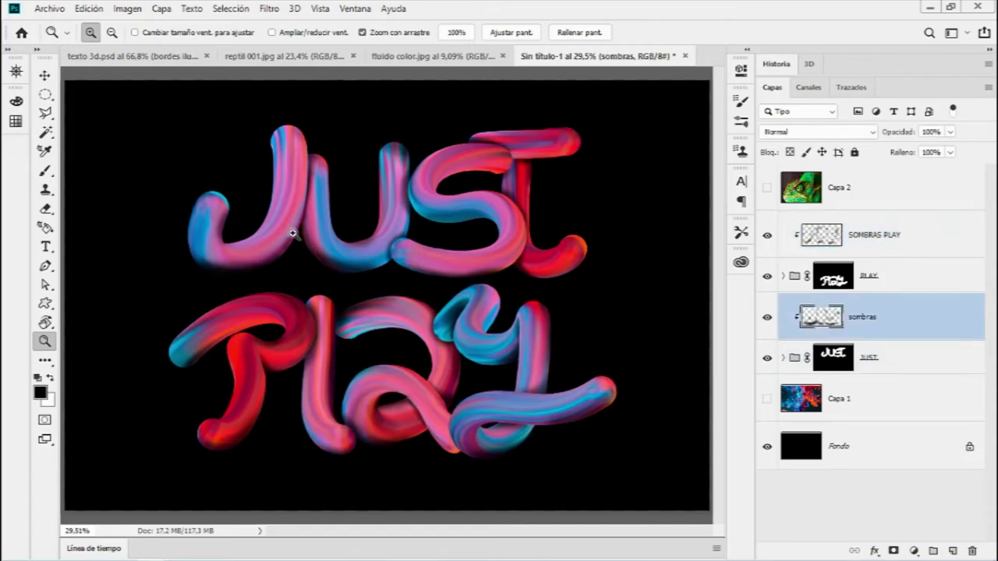
{"action": "left_click", "coordinate": [289, 156]}
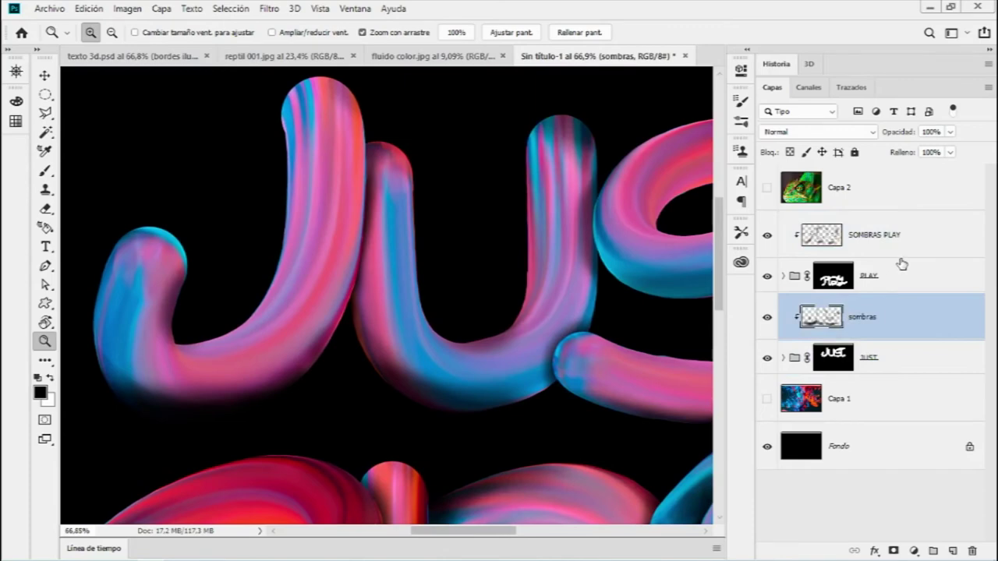
Step: Add a new layer named iluminaciones above sombras and clip it to sombras
{"action": "left_click", "coordinate": [952, 551]}
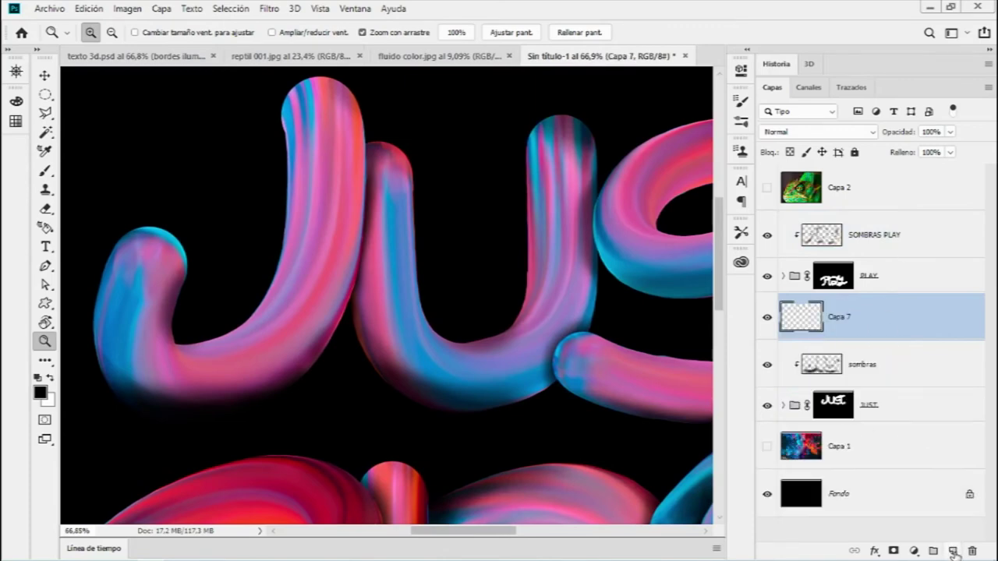
{"action": "double_click", "coordinate": [839, 317]}
{"action": "key", "text": "BackSpace"}
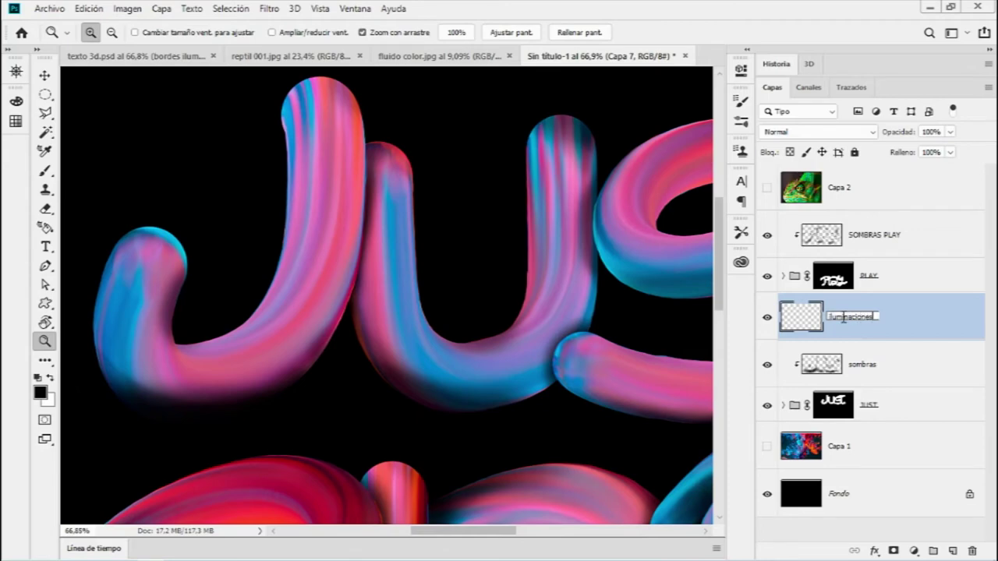
{"action": "key", "text": "Return"}
{"action": "key", "text": "alt"}
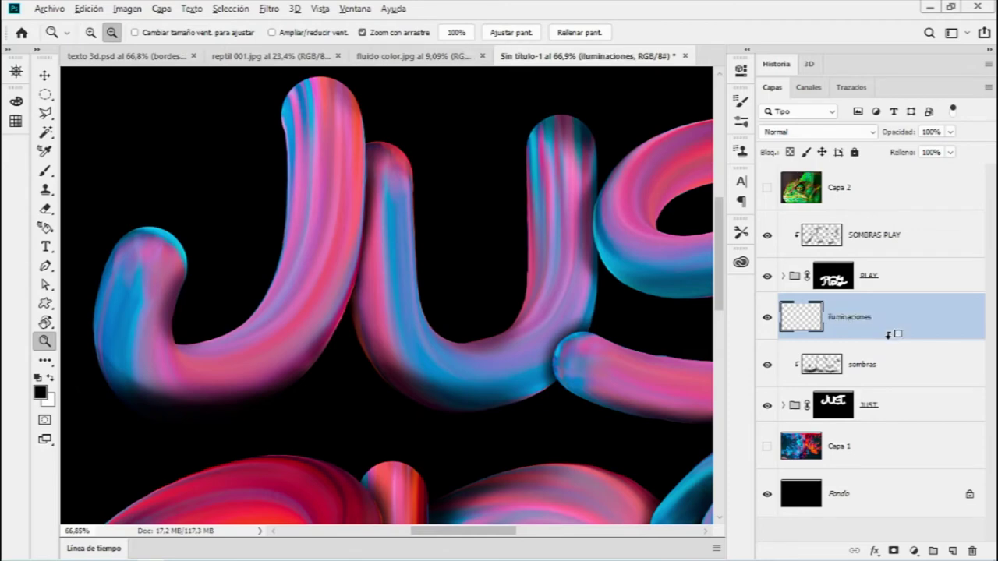
{"action": "left_click", "coordinate": [887, 334], "text": "alt"}
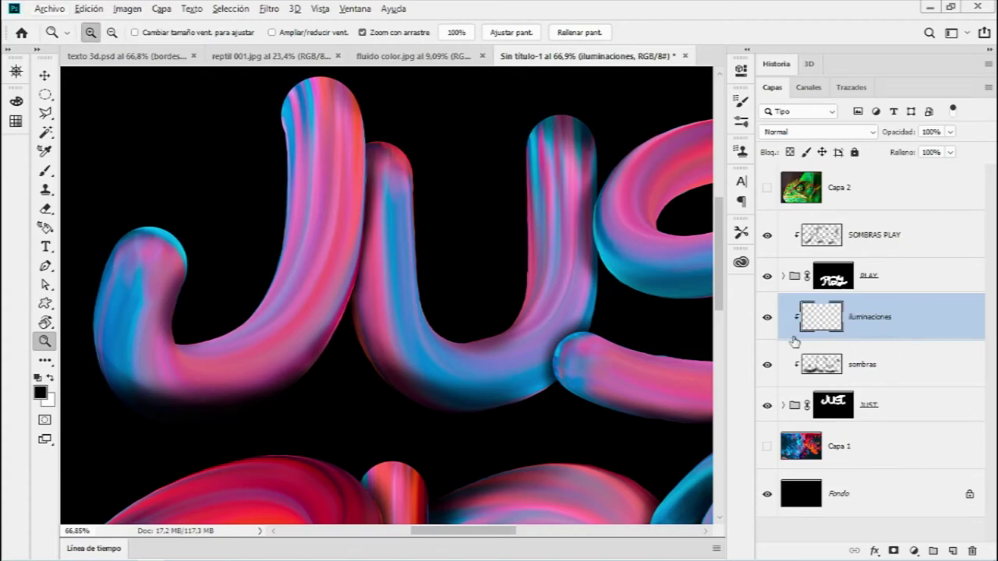
{"action": "left_click_drag", "start_coordinate": [447, 257], "coordinate": [423, 274]}
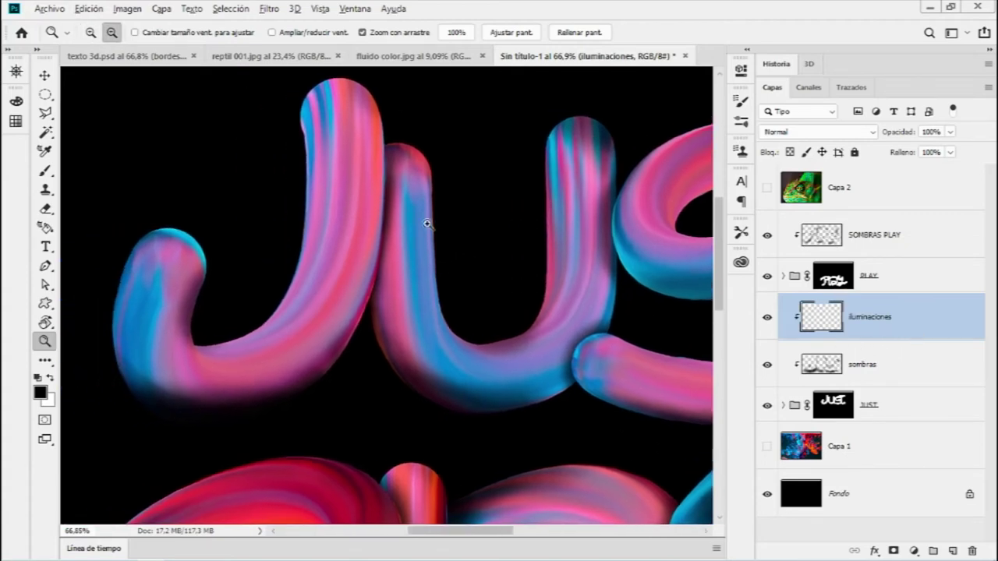
{"action": "mouse_move", "coordinate": [439, 225]}
{"action": "left_mouse_down"}
{"action": "mouse_move", "coordinate": [421, 236]}
{"action": "mouse_move", "coordinate": [423, 252]}
{"action": "mouse_move", "coordinate": [397, 244]}
{"action": "left_mouse_up"}
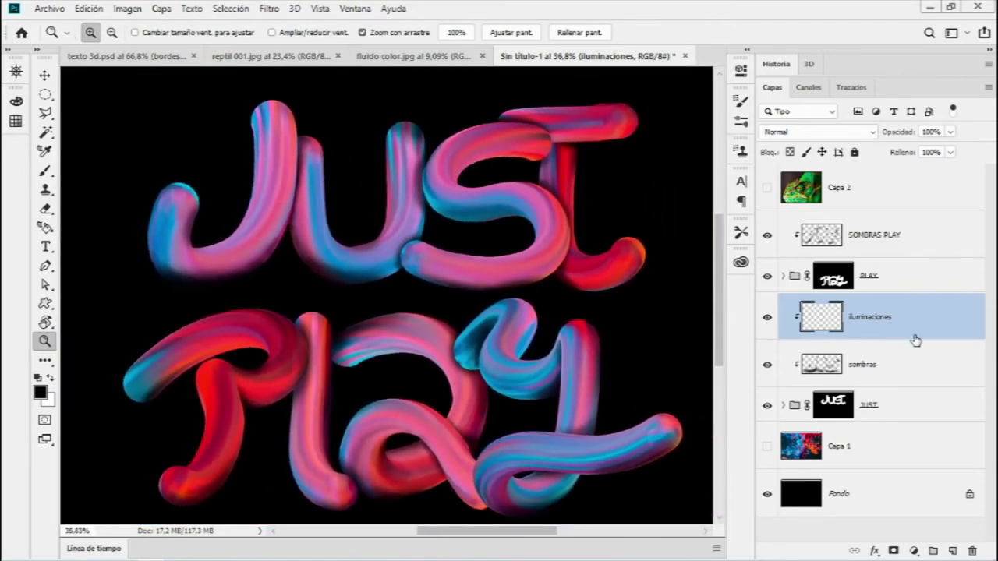
{"action": "left_click", "coordinate": [881, 239]}
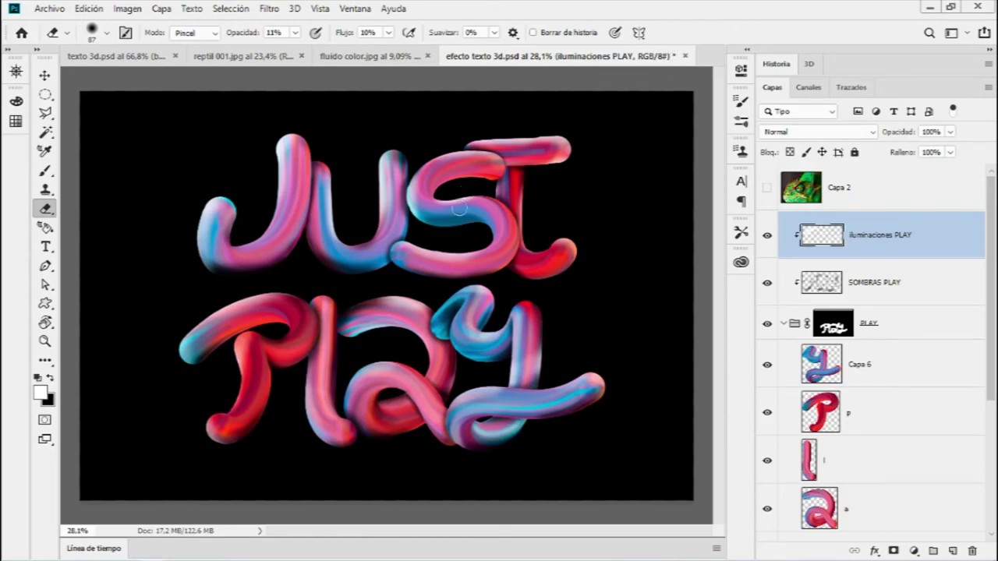
Step: Switch to the Zoom tool (Z)
{"action": "key", "text": "z"}
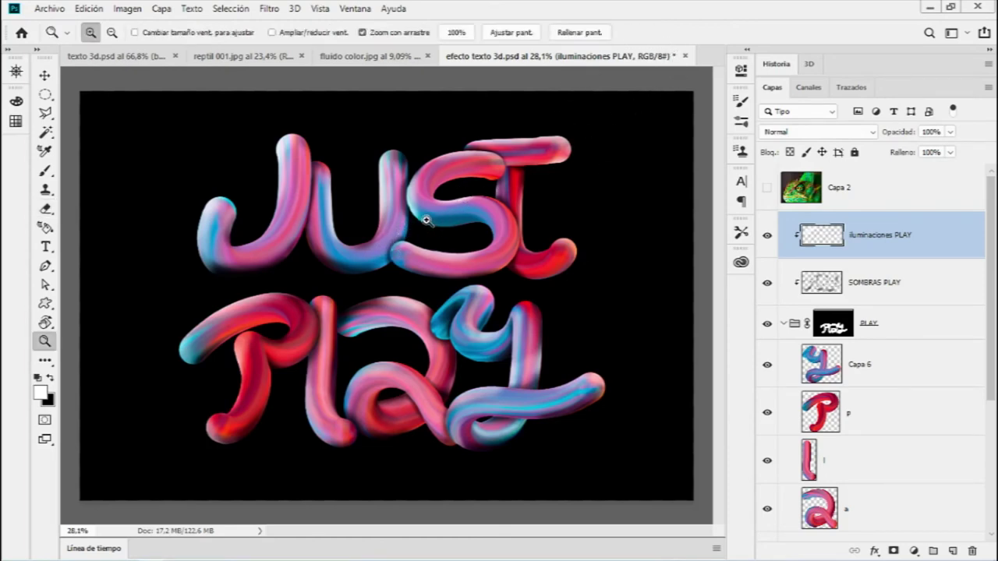
Step: Add a new empty layer named REFLEJOS and zoom in close on the J
{"action": "left_click", "coordinate": [951, 551]}
{"action": "double_click", "coordinate": [839, 235]}
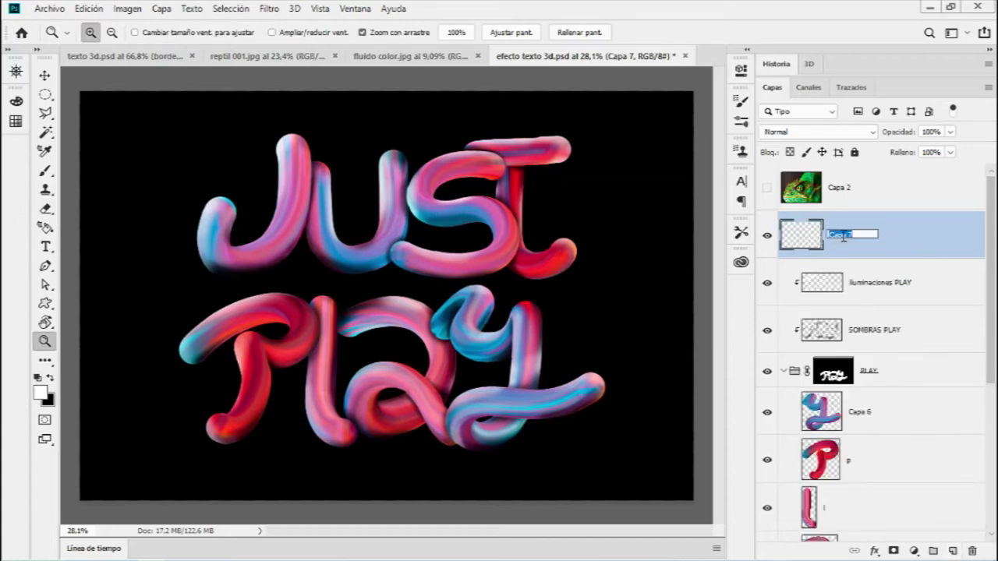
{"action": "type", "text": "REFLEJOS"}
{"action": "key", "text": "Return"}
{"action": "mouse_move", "coordinate": [261, 156]}
{"action": "left_mouse_down"}
{"action": "mouse_move", "coordinate": [329, 138]}
{"action": "mouse_move", "coordinate": [386, 233]}
{"action": "mouse_move", "coordinate": [401, 232]}
{"action": "mouse_move", "coordinate": [371, 305]}
{"action": "left_mouse_up"}
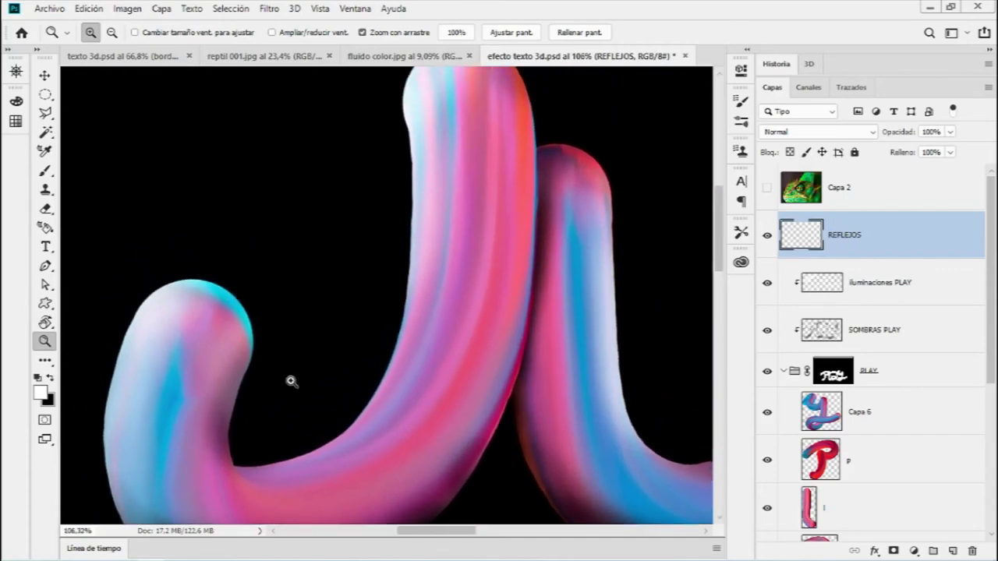
{"action": "left_click_drag", "start_coordinate": [484, 188], "coordinate": [484, 203]}
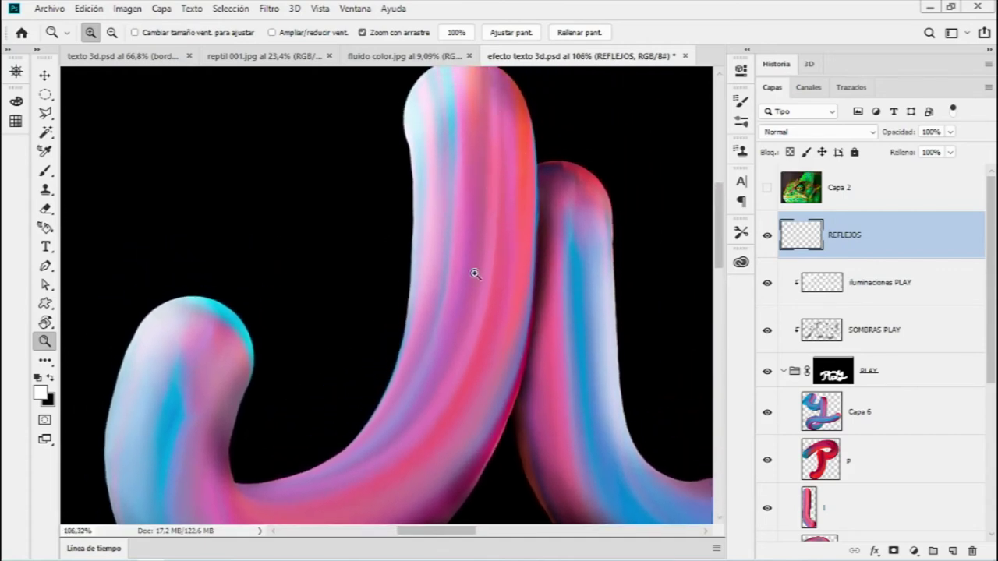
{"action": "left_click_drag", "start_coordinate": [441, 345], "coordinate": [403, 350]}
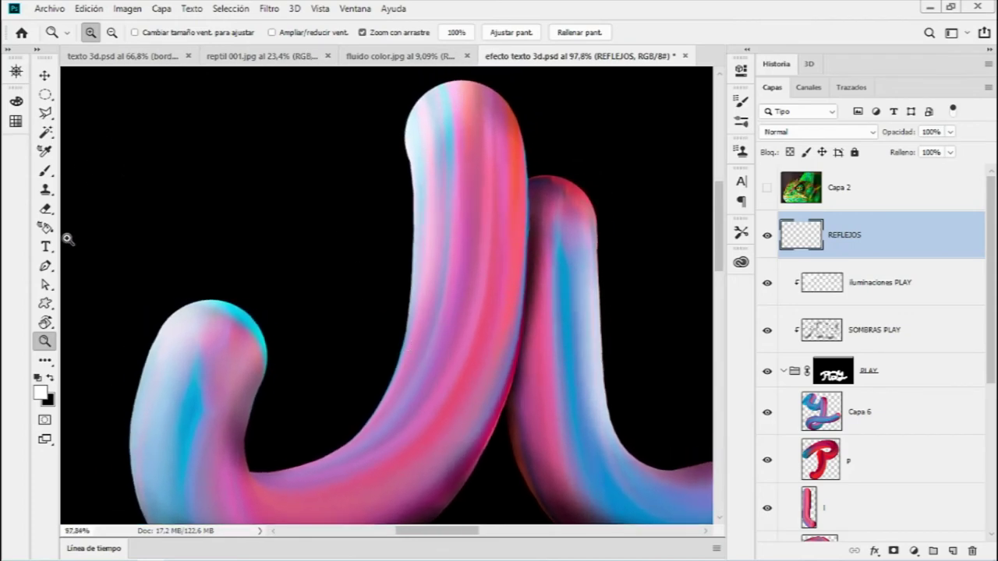
{"action": "left_click", "coordinate": [45, 266]}
Step: Choose the standard Pen tool in Paths mode and show the Paths panel
{"action": "right_click", "coordinate": [45, 266]}
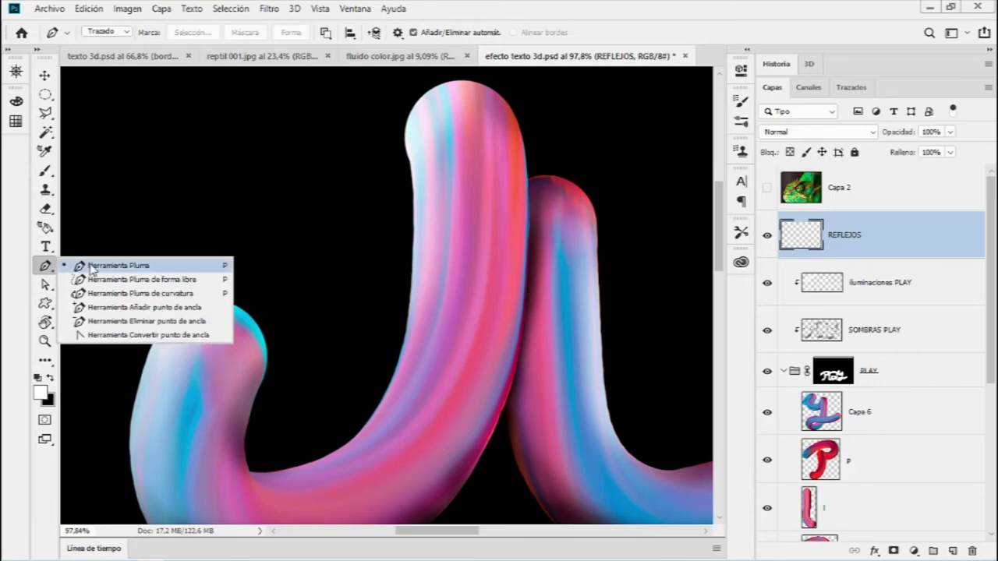
{"action": "left_click", "coordinate": [102, 267]}
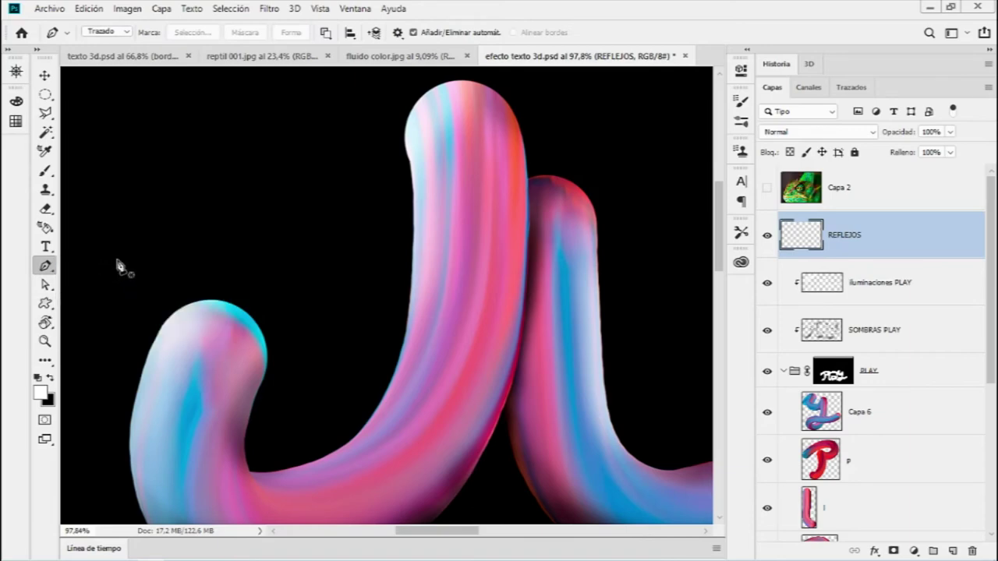
{"action": "left_click", "coordinate": [106, 31]}
{"action": "left_click", "coordinate": [117, 59]}
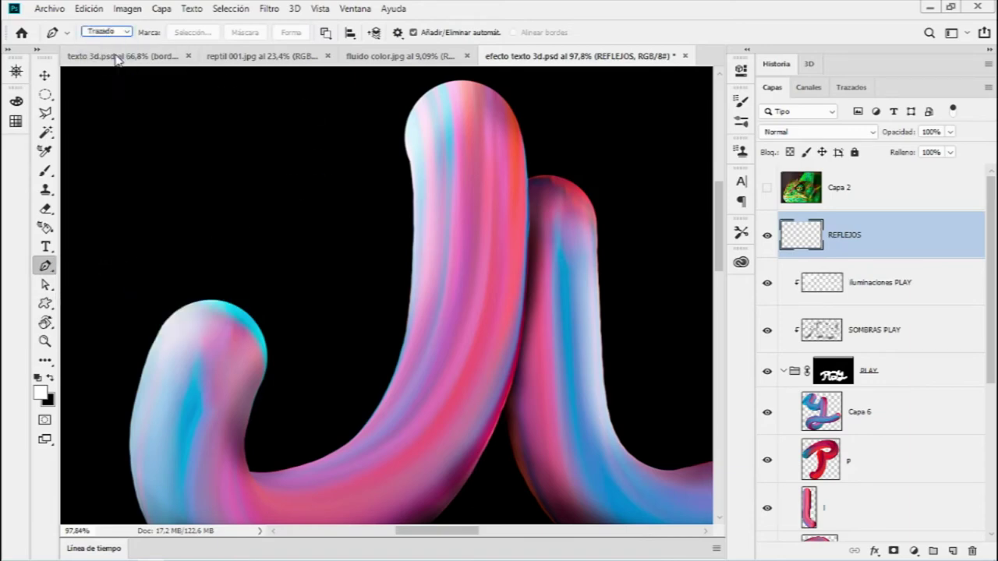
{"action": "left_click", "coordinate": [852, 87]}
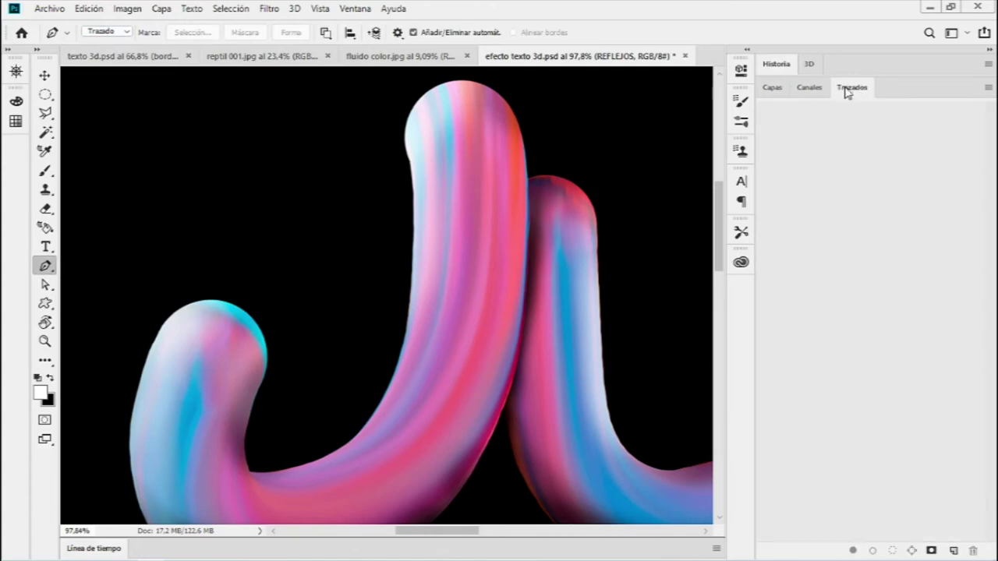
{"action": "left_click", "coordinate": [353, 11]}
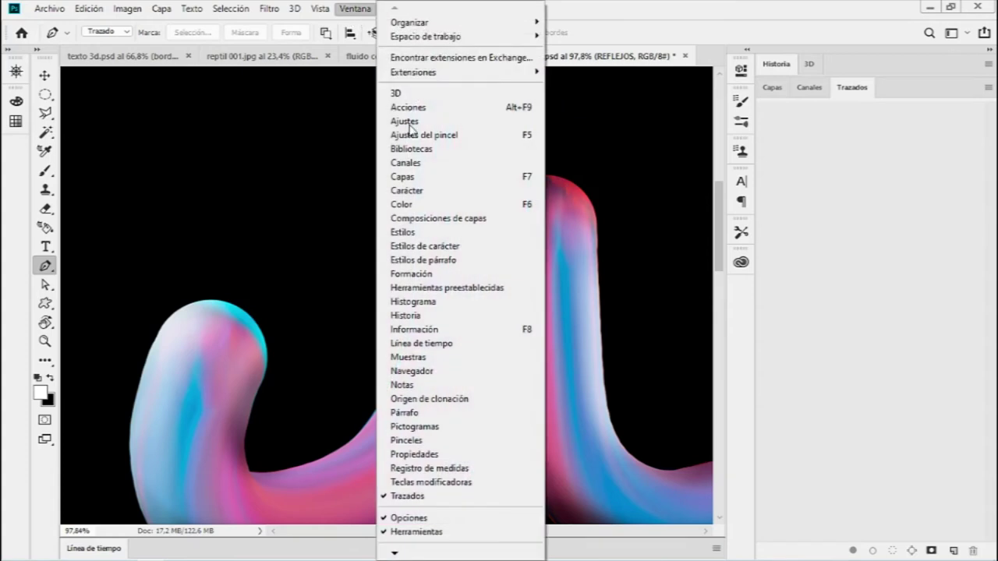
{"action": "left_click", "coordinate": [936, 175]}
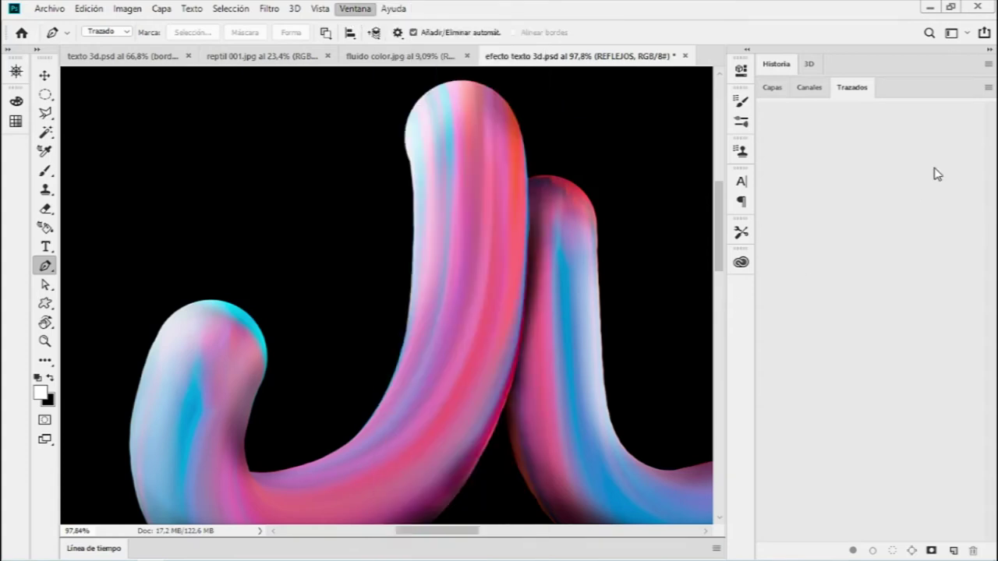
{"action": "left_click", "coordinate": [771, 89]}
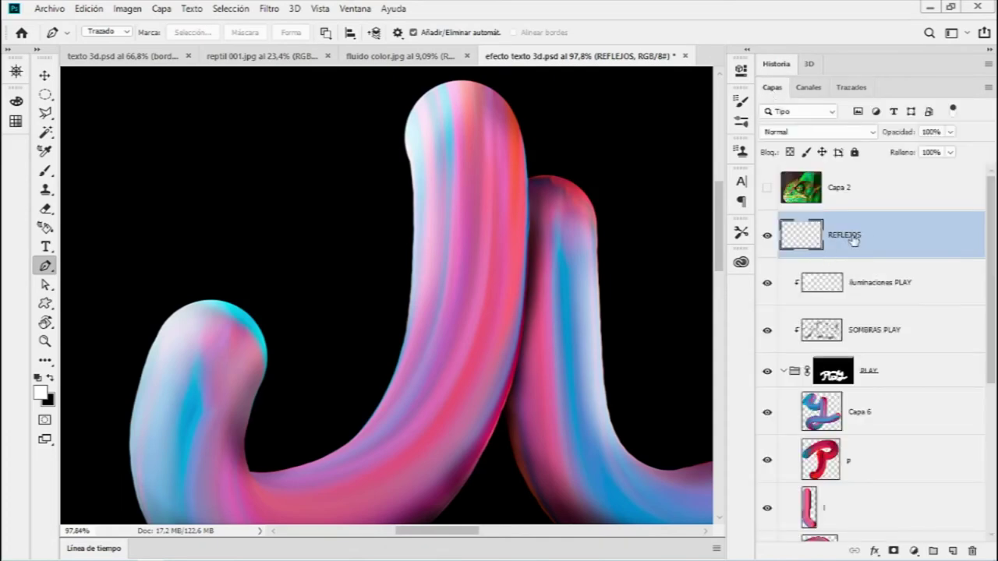
{"action": "left_click", "coordinate": [849, 88]}
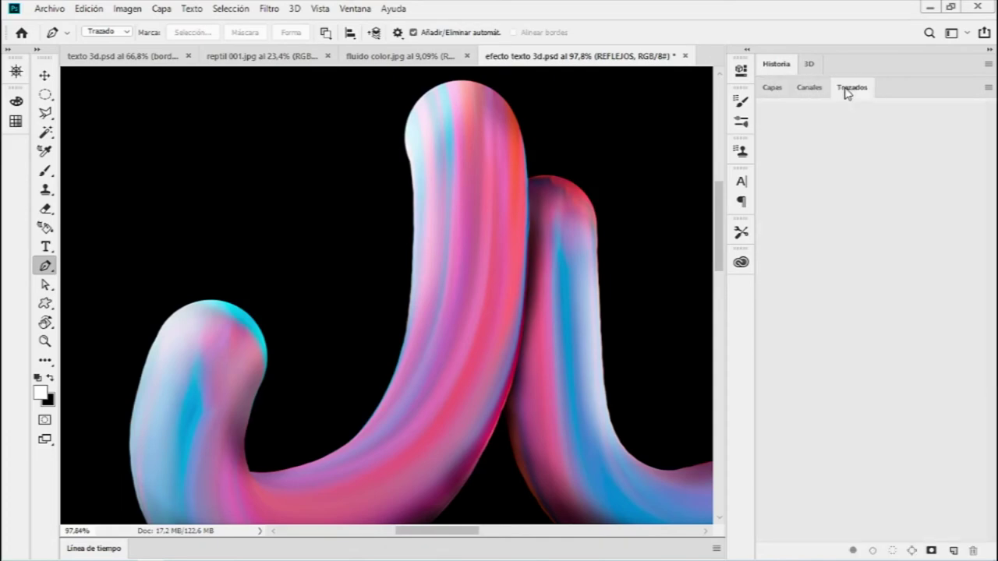
{"action": "scroll", "coordinate": [457, 147], "scroll_direction": "down", "scroll_amount": 1}
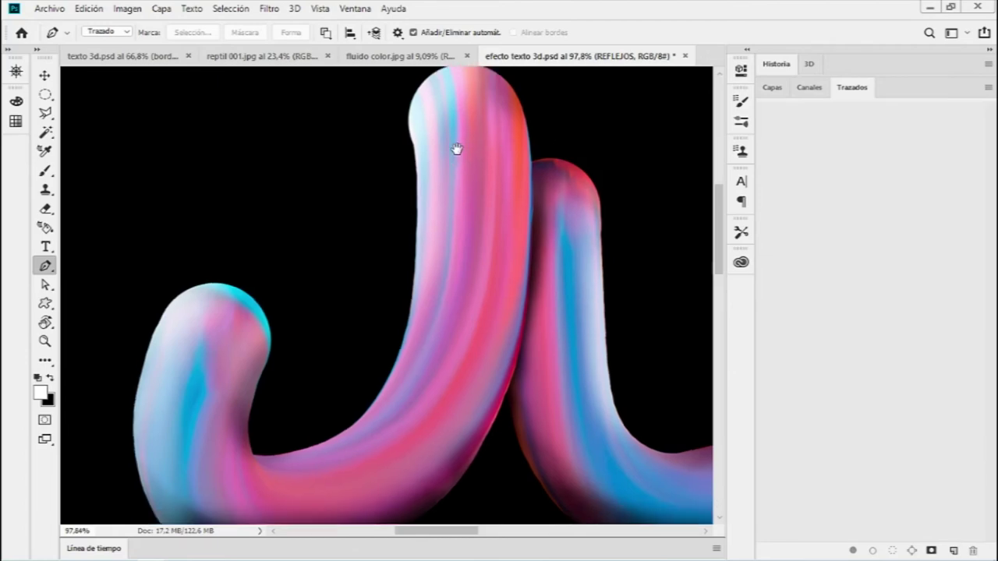
{"action": "scroll", "coordinate": [470, 160], "scroll_direction": "down", "scroll_amount": 1}
{"action": "scroll", "coordinate": [468, 160], "scroll_direction": "down", "scroll_amount": 1}
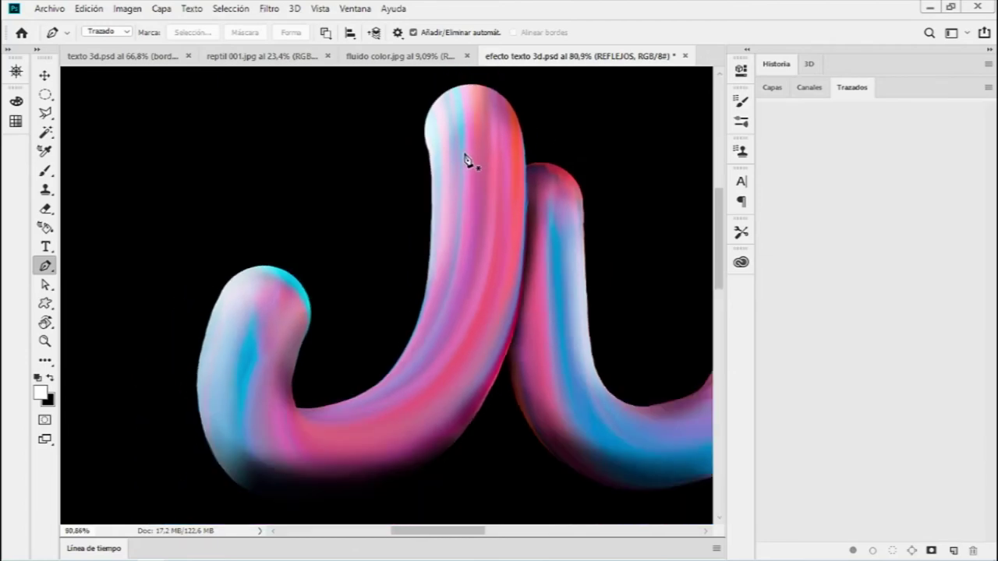
Step: Draw a curved work path from the top of the J's stroke into its bottom curve
{"action": "left_click", "coordinate": [467, 96]}
{"action": "mouse_move", "coordinate": [452, 299]}
{"action": "left_mouse_down"}
{"action": "mouse_move", "coordinate": [430, 335]}
{"action": "mouse_move", "coordinate": [419, 390]}
{"action": "left_mouse_up"}
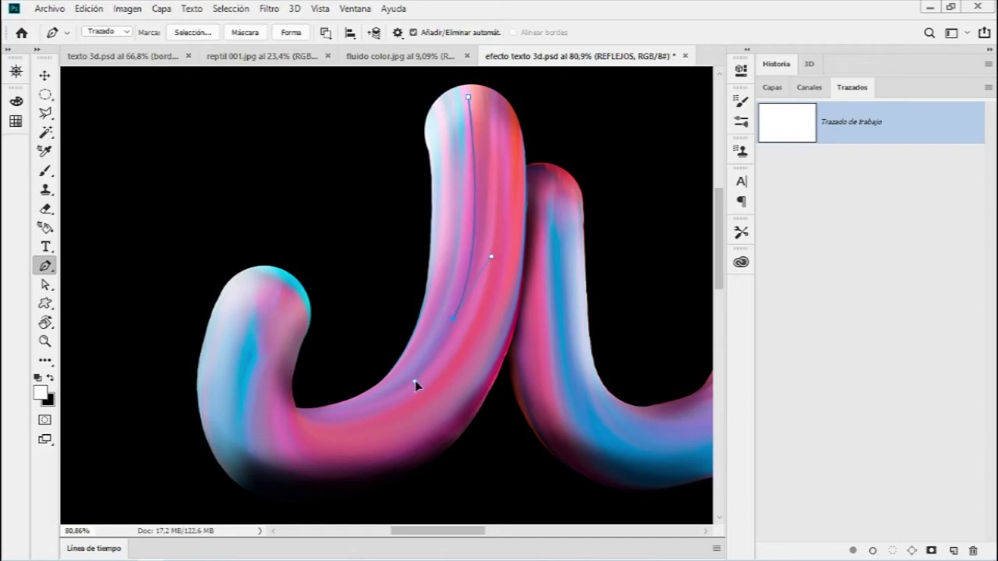
{"action": "left_click_drag", "start_coordinate": [363, 406], "coordinate": [339, 419]}
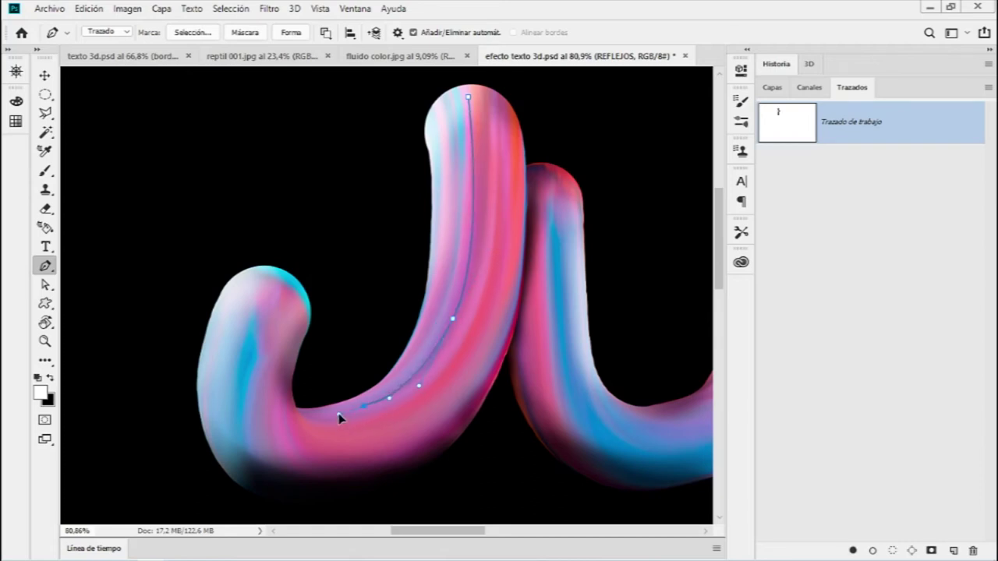
{"action": "scroll", "coordinate": [366, 409], "scroll_direction": "up", "scroll_amount": 1}
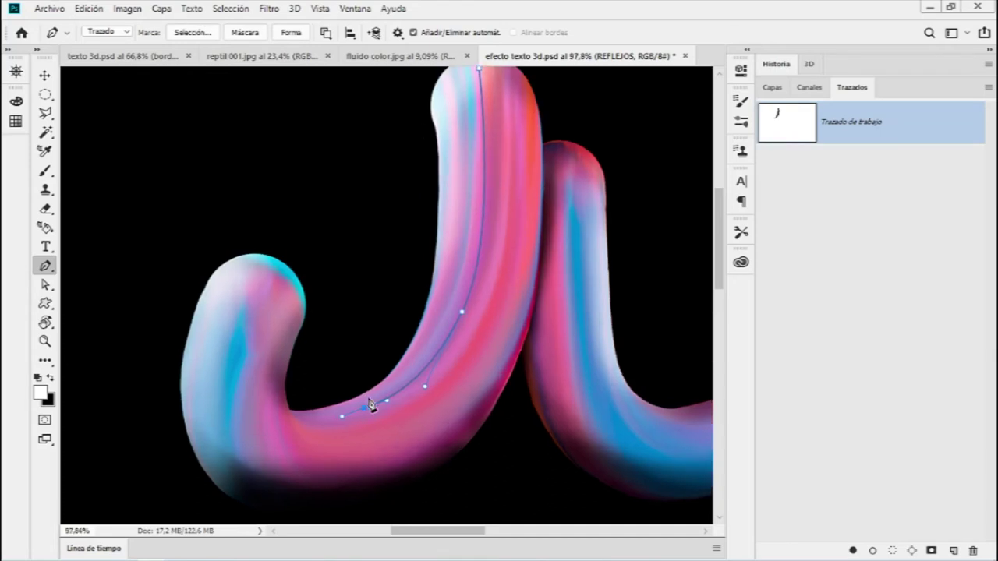
{"action": "scroll", "coordinate": [368, 406], "scroll_direction": "up", "scroll_amount": 1}
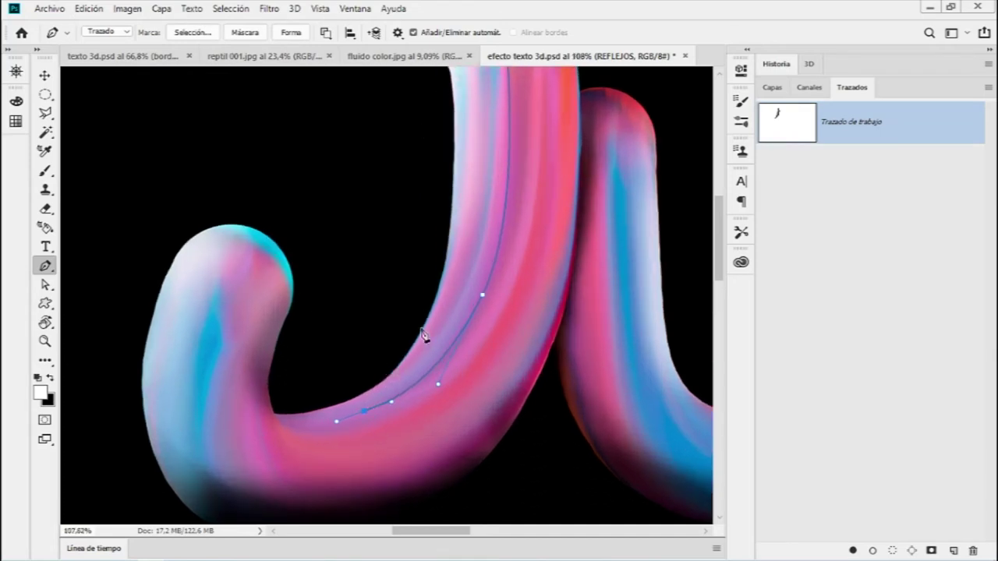
{"action": "left_click", "coordinate": [52, 173]}
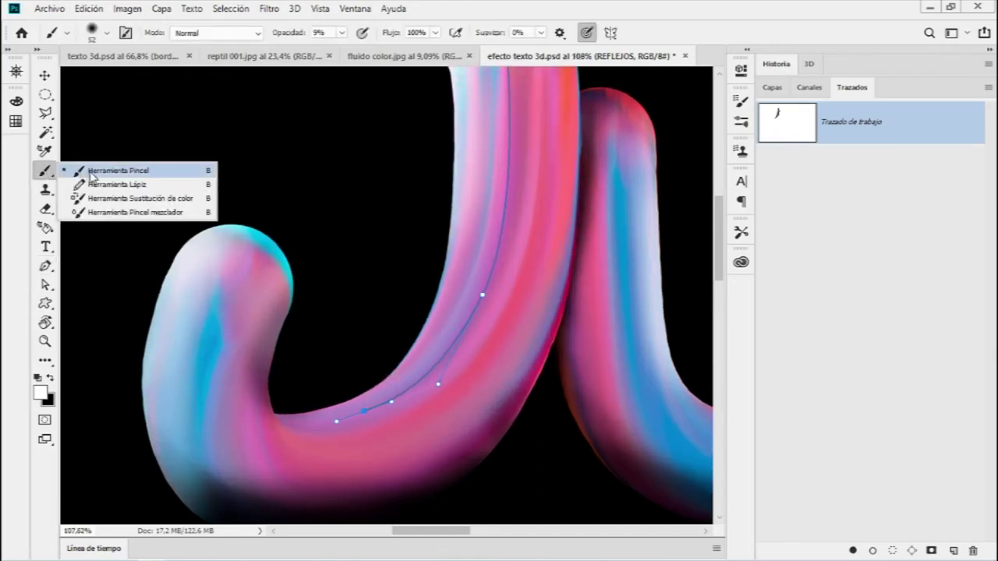
Step: Select the standard Brush at 100% opacity and 100% hardness
{"action": "left_click", "coordinate": [94, 171]}
{"action": "left_click_drag", "start_coordinate": [288, 38], "coordinate": [522, 31]}
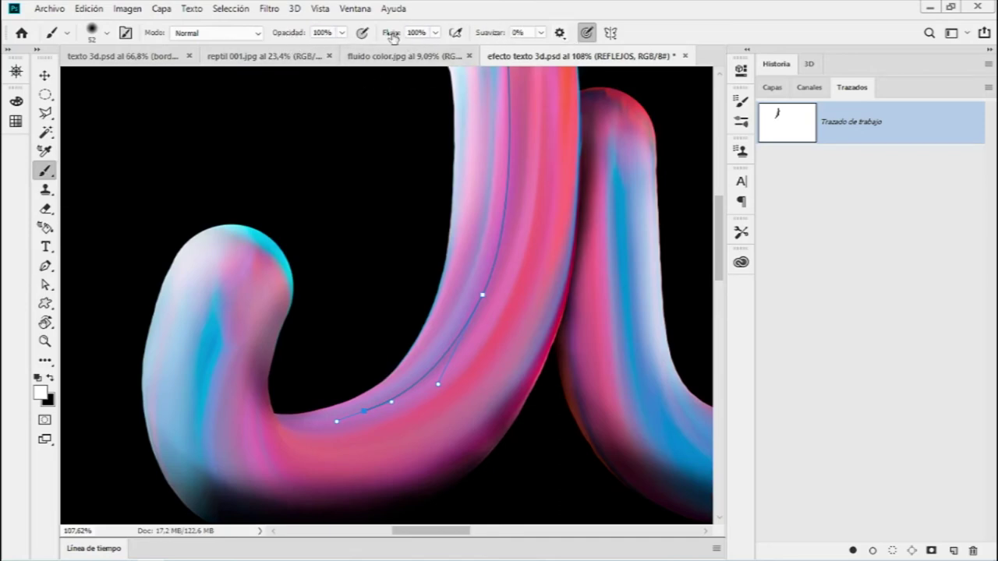
{"action": "right_click", "coordinate": [300, 184]}
{"action": "left_click_drag", "start_coordinate": [390, 137], "coordinate": [466, 134]}
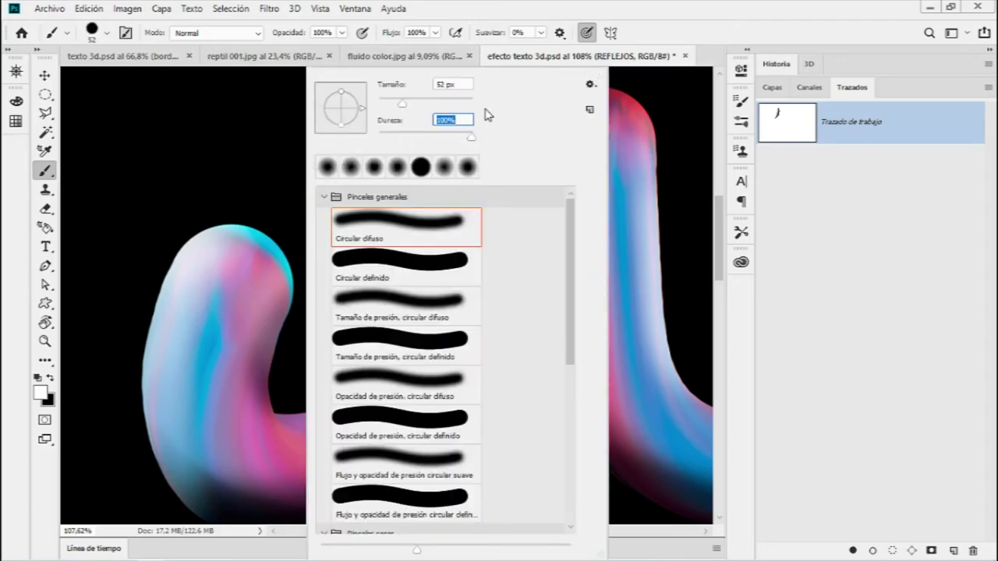
{"action": "key", "text": "Return"}
Step: Set the brush size to 10 px and verify the size and hardness
{"action": "right_click", "coordinate": [347, 175]}
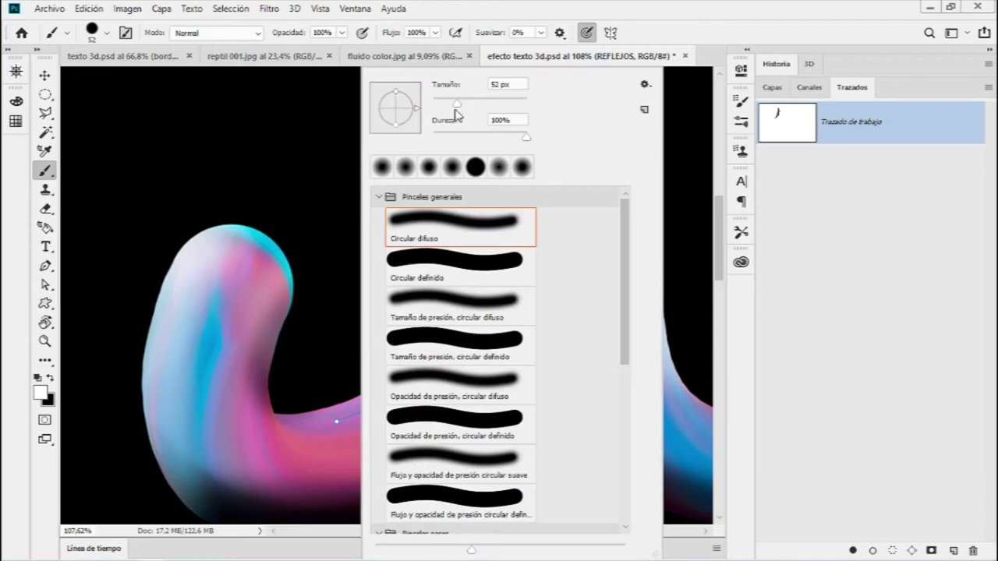
{"action": "left_click_drag", "start_coordinate": [457, 103], "coordinate": [441, 103]}
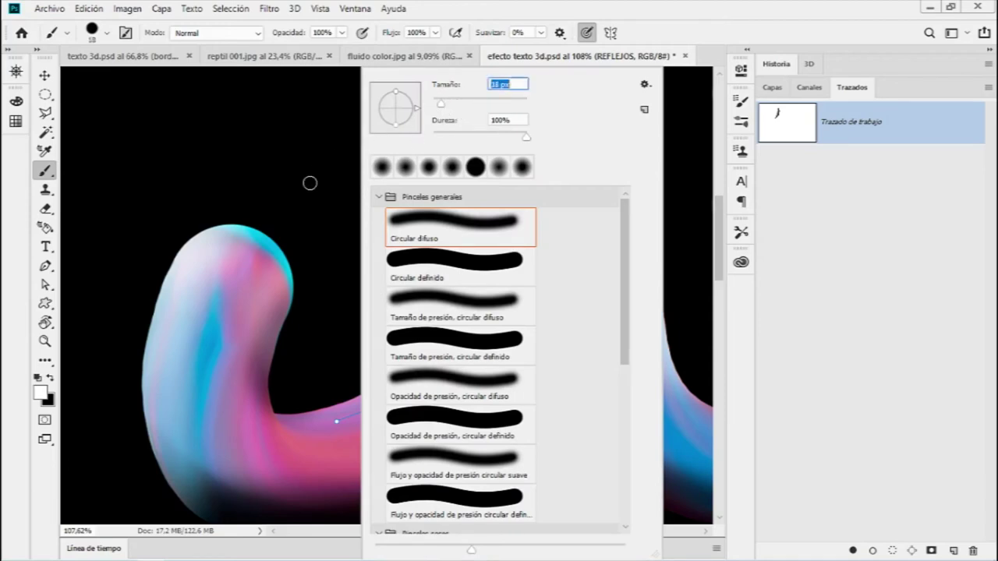
{"action": "left_click_drag", "start_coordinate": [439, 105], "coordinate": [434, 106]}
{"action": "type", "text": "10"}
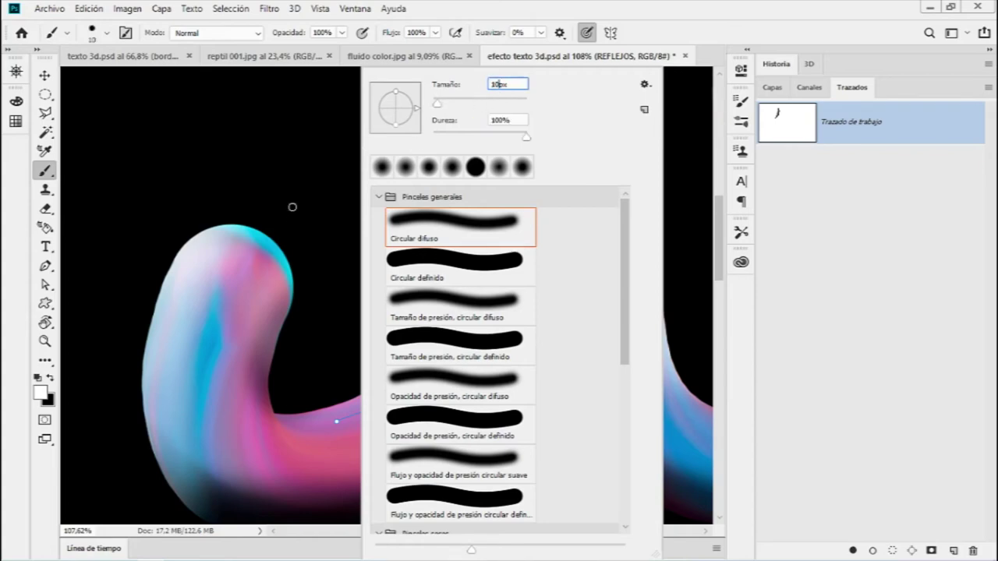
{"action": "key", "text": "Return"}
{"action": "left_click_drag", "start_coordinate": [450, 178], "coordinate": [398, 278]}
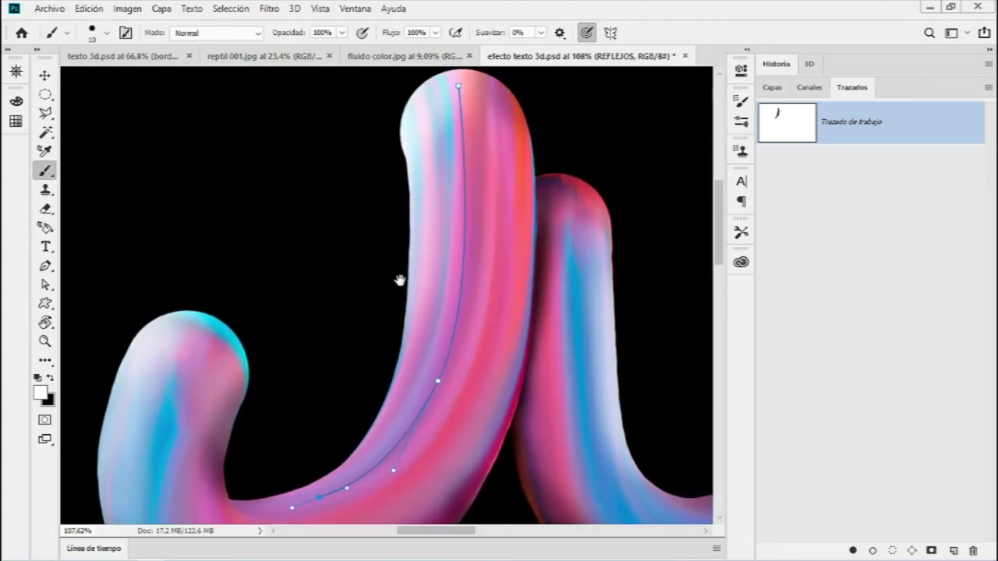
{"action": "scroll", "coordinate": [446, 226], "scroll_direction": "down", "scroll_amount": 2}
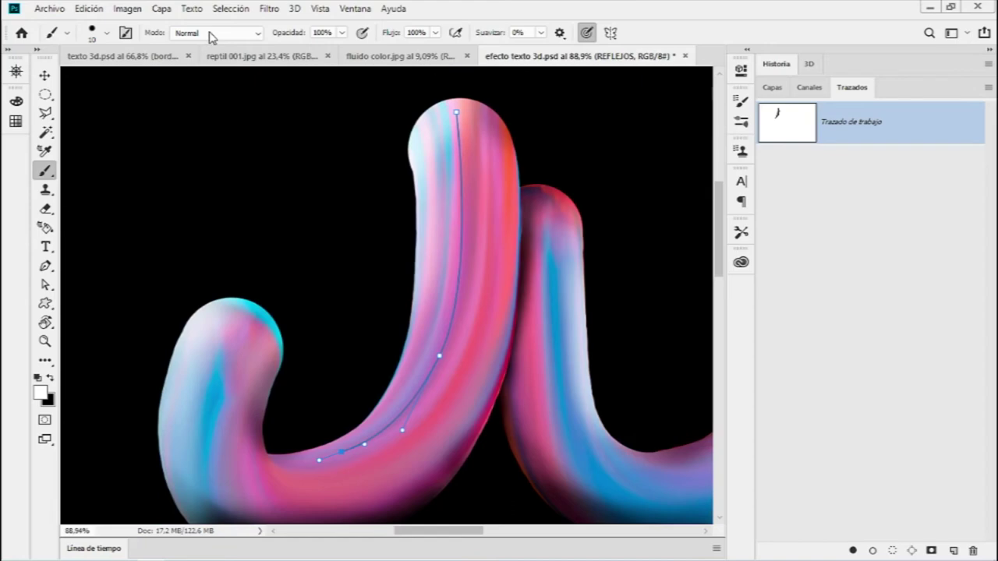
{"action": "right_click", "coordinate": [312, 121]}
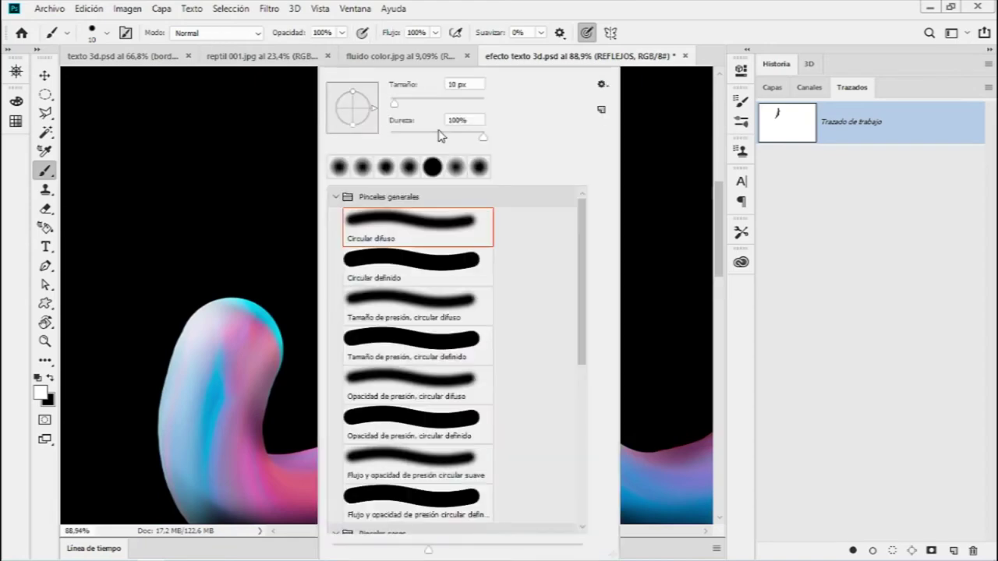
{"action": "left_click", "coordinate": [689, 23]}
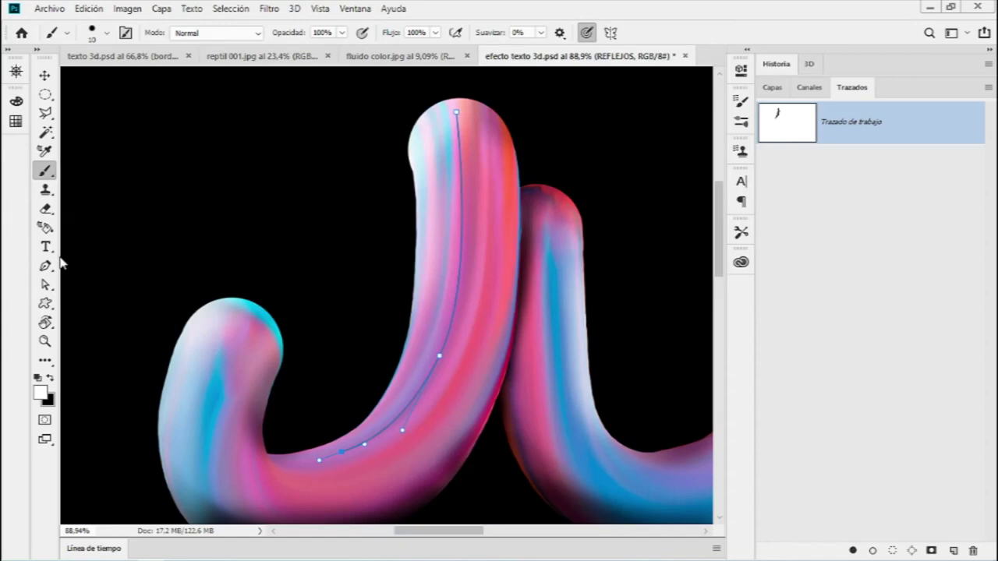
{"action": "left_click", "coordinate": [45, 266]}
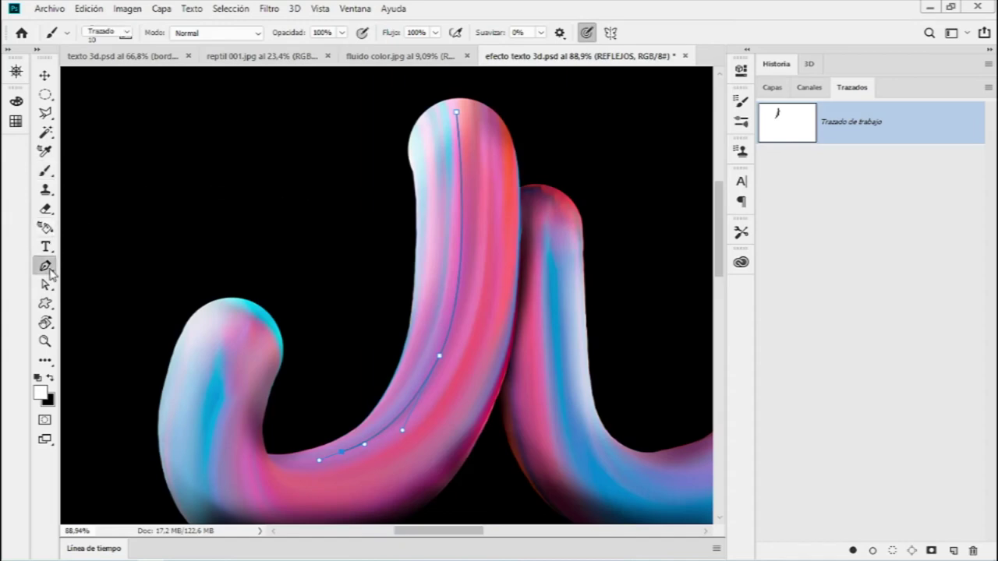
Step: Stroke the J's work path with a white Brush line and hide the path outline
{"action": "right_click", "coordinate": [462, 170]}
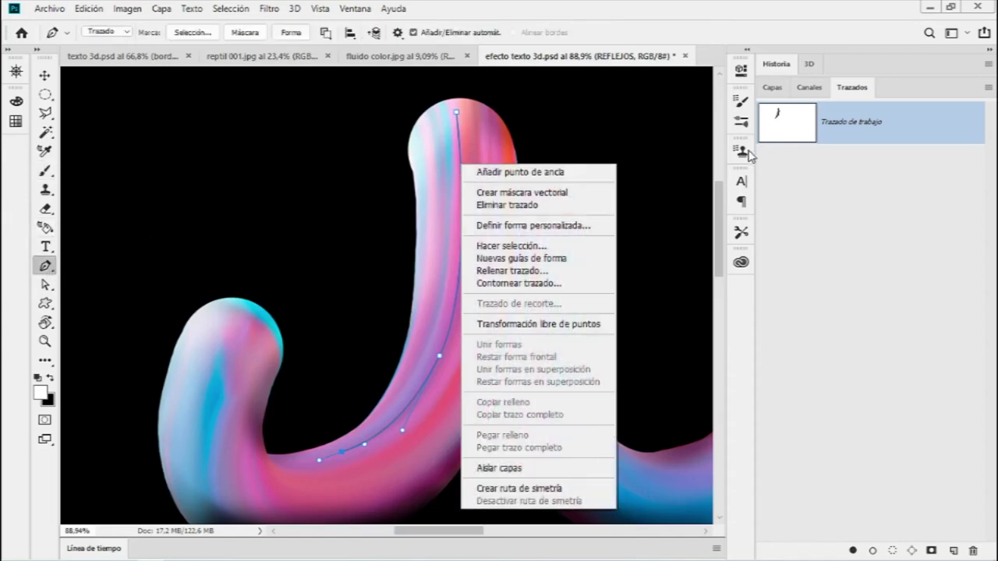
{"action": "left_click", "coordinate": [560, 285]}
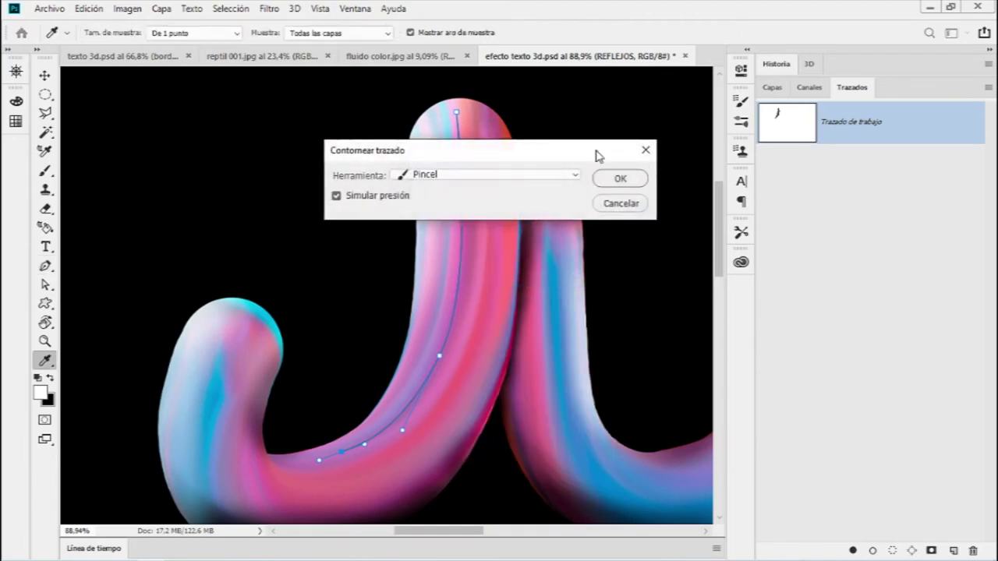
{"action": "left_click", "coordinate": [503, 176]}
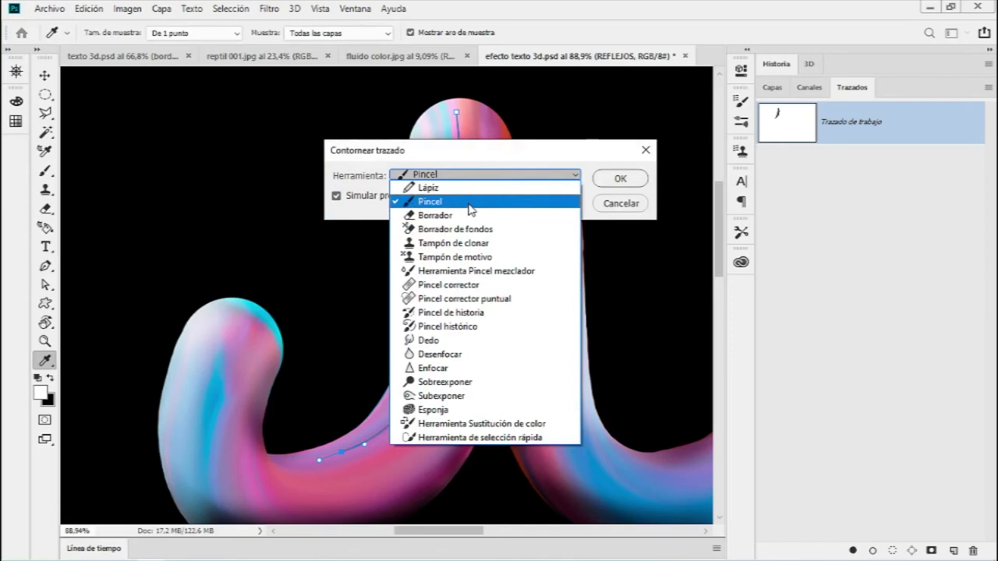
{"action": "left_click", "coordinate": [468, 202]}
{"action": "left_click", "coordinate": [336, 196]}
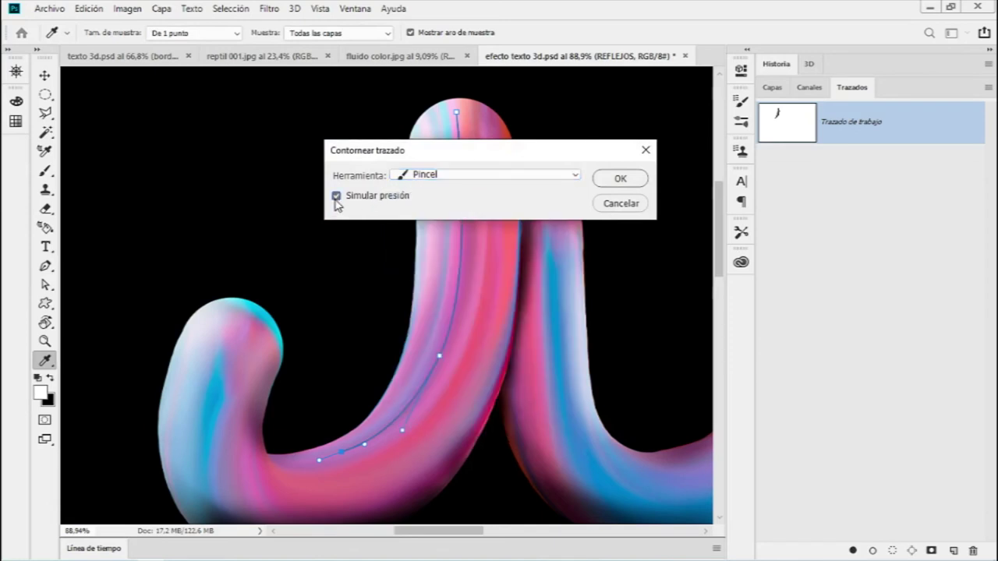
{"action": "left_click", "coordinate": [620, 180]}
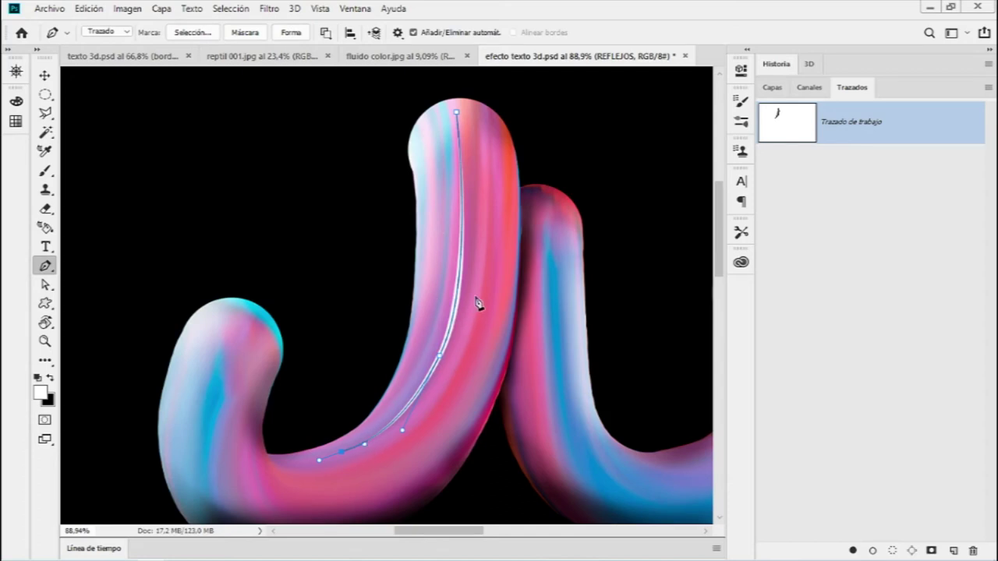
{"action": "left_click", "coordinate": [827, 195]}
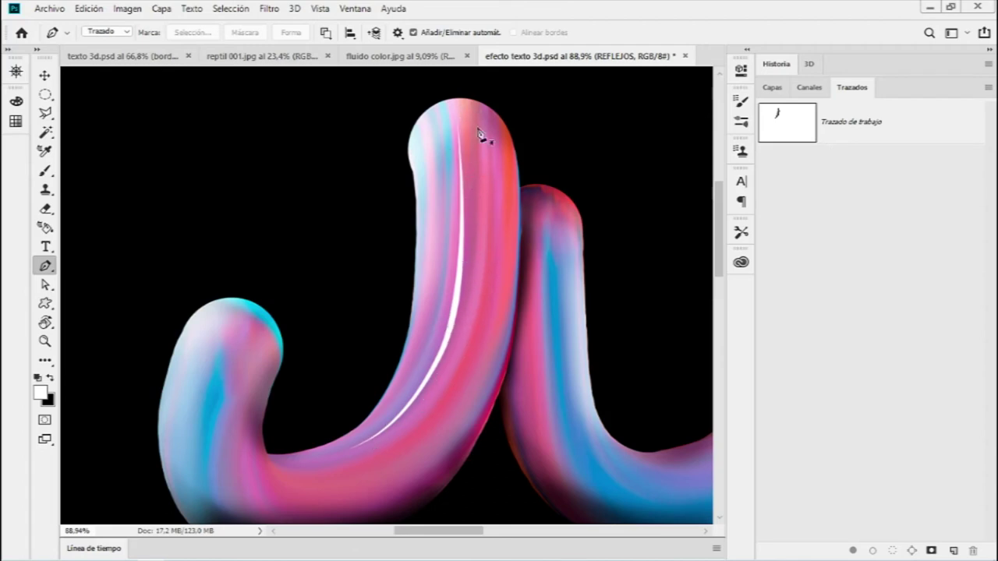
{"action": "left_click", "coordinate": [772, 88]}
Step: Lower the REFLEJOS layer opacity to 82% and zoom in on the J in Paths
{"action": "mouse_move", "coordinate": [906, 138]}
{"action": "left_mouse_down"}
{"action": "mouse_move", "coordinate": [895, 137]}
{"action": "mouse_move", "coordinate": [951, 124]}
{"action": "left_mouse_up"}
{"action": "left_click", "coordinate": [864, 92]}
{"action": "left_click_drag", "start_coordinate": [371, 380], "coordinate": [405, 289]}
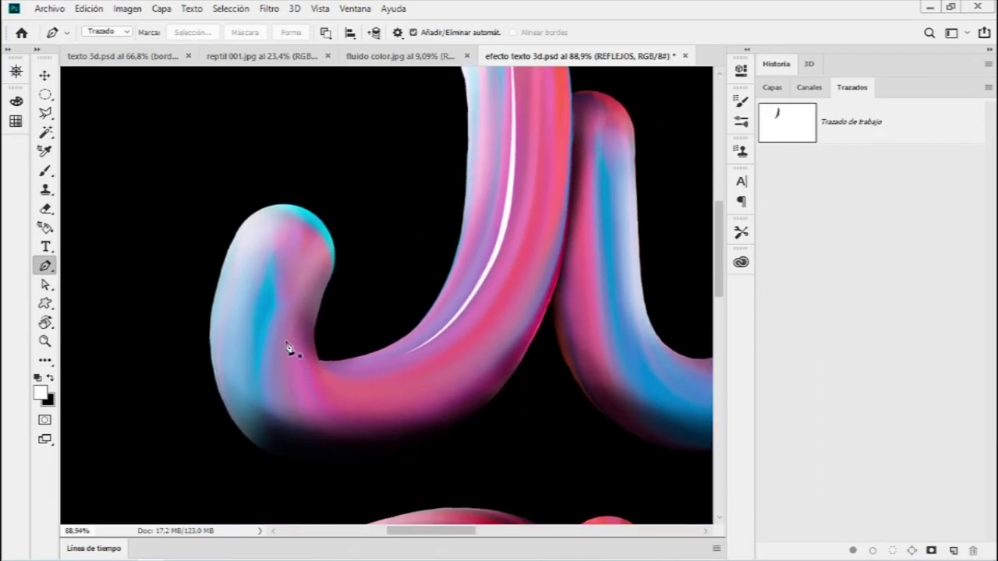
{"action": "scroll", "coordinate": [202, 275], "scroll_direction": "up", "scroll_amount": 2}
{"action": "scroll", "coordinate": [210, 273], "scroll_direction": "up", "scroll_amount": 1}
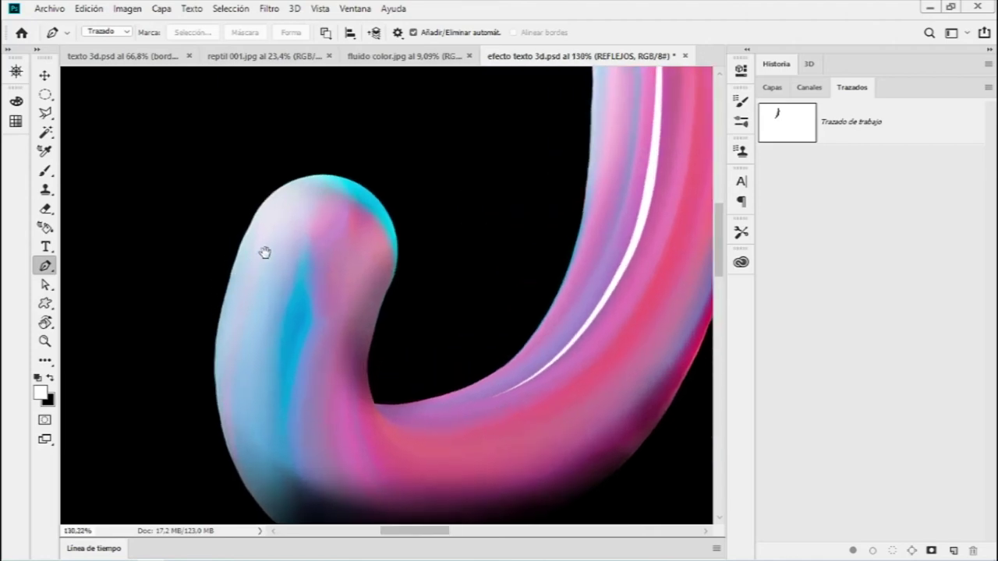
{"action": "scroll", "coordinate": [261, 257], "scroll_direction": "up", "scroll_amount": 1}
Step: Draw a curved path hugging the J's outer left edge down around its bottom curl
{"action": "left_click", "coordinate": [371, 144]}
{"action": "mouse_move", "coordinate": [277, 259]}
{"action": "left_mouse_down"}
{"action": "mouse_move", "coordinate": [245, 413]}
{"action": "mouse_move", "coordinate": [228, 336]}
{"action": "left_mouse_up"}
{"action": "left_click_drag", "start_coordinate": [313, 425], "coordinate": [394, 443]}
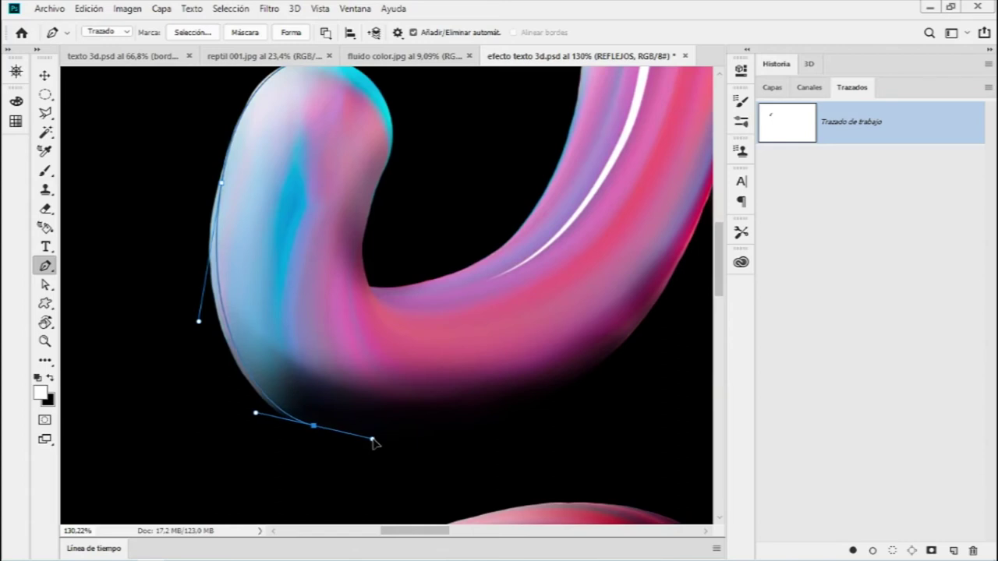
{"action": "mouse_move", "coordinate": [396, 441]}
{"action": "left_mouse_down"}
{"action": "mouse_move", "coordinate": [409, 454]}
{"action": "mouse_move", "coordinate": [418, 434]}
{"action": "mouse_move", "coordinate": [408, 429]}
{"action": "mouse_move", "coordinate": [406, 454]}
{"action": "mouse_move", "coordinate": [398, 446]}
{"action": "left_mouse_up"}
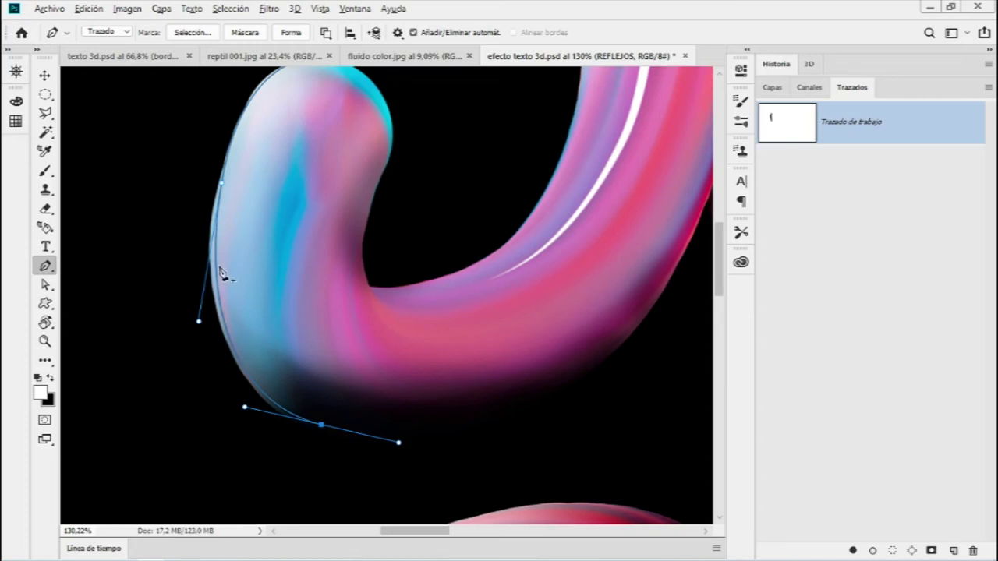
{"action": "left_click_drag", "start_coordinate": [199, 321], "coordinate": [200, 324]}
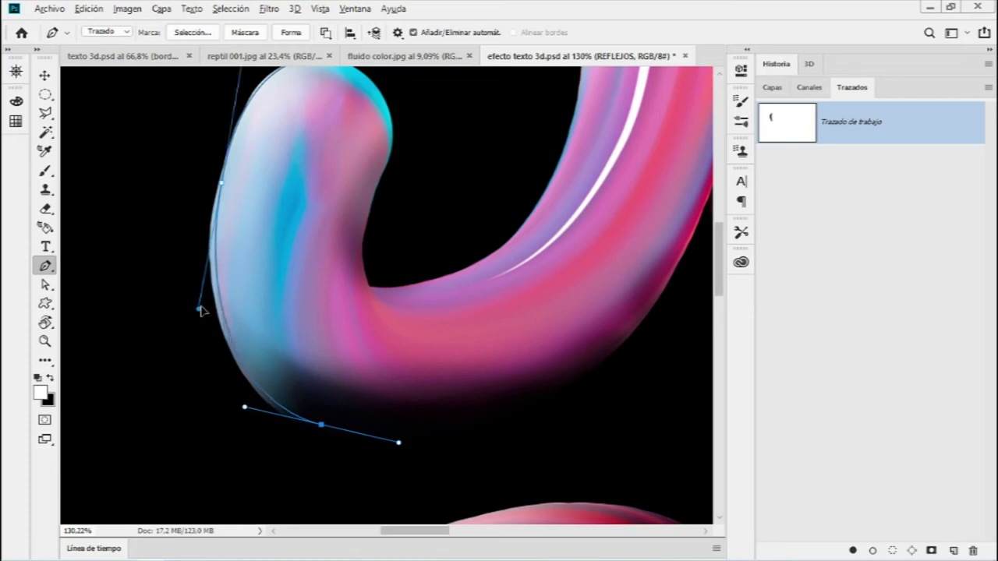
{"action": "left_click_drag", "start_coordinate": [200, 319], "coordinate": [200, 313]}
{"action": "left_click", "coordinate": [224, 191]}
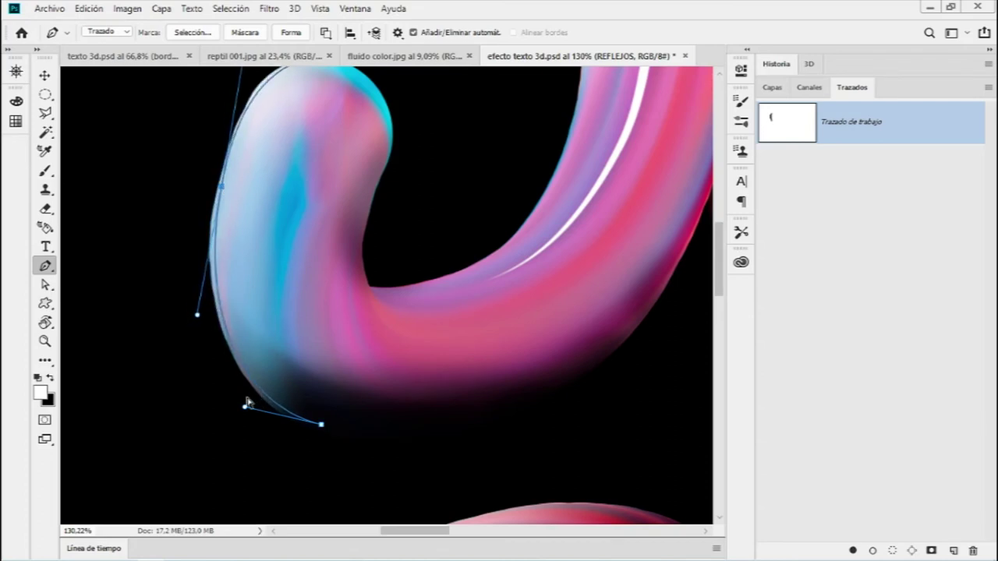
{"action": "scroll", "coordinate": [241, 317], "scroll_direction": "up", "scroll_amount": 3}
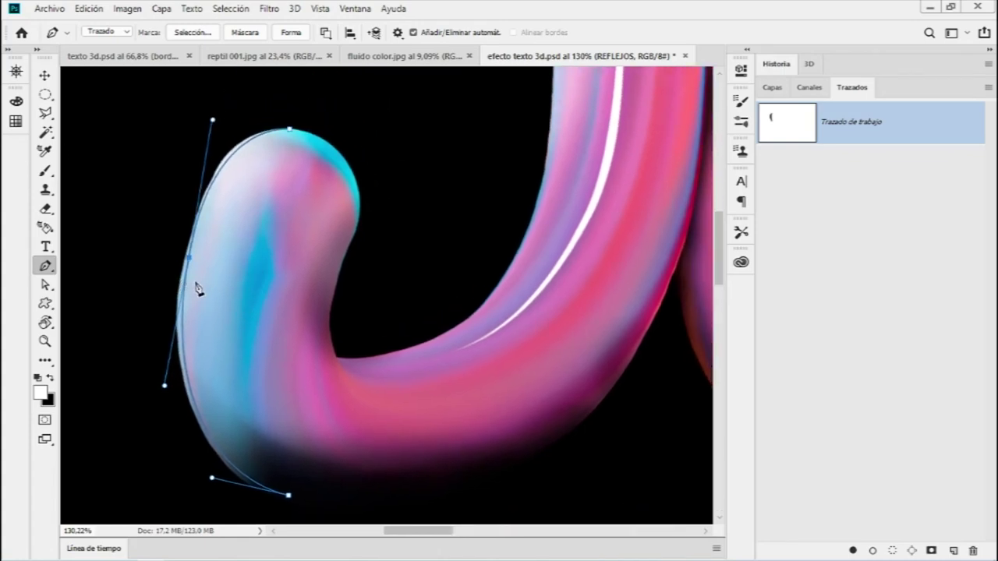
{"action": "right_click", "coordinate": [194, 244]}
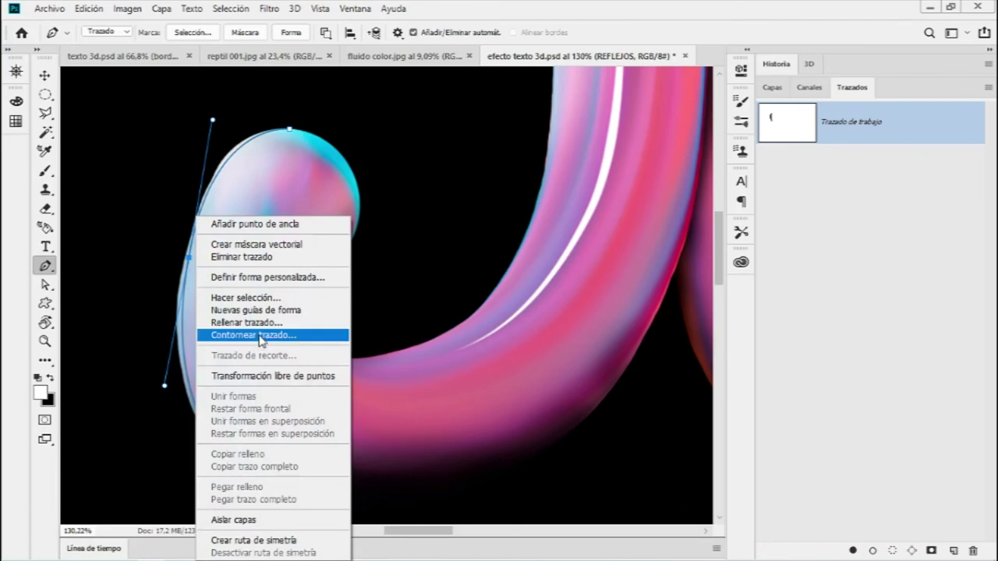
{"action": "left_click", "coordinate": [263, 333]}
{"action": "left_click", "coordinate": [617, 180]}
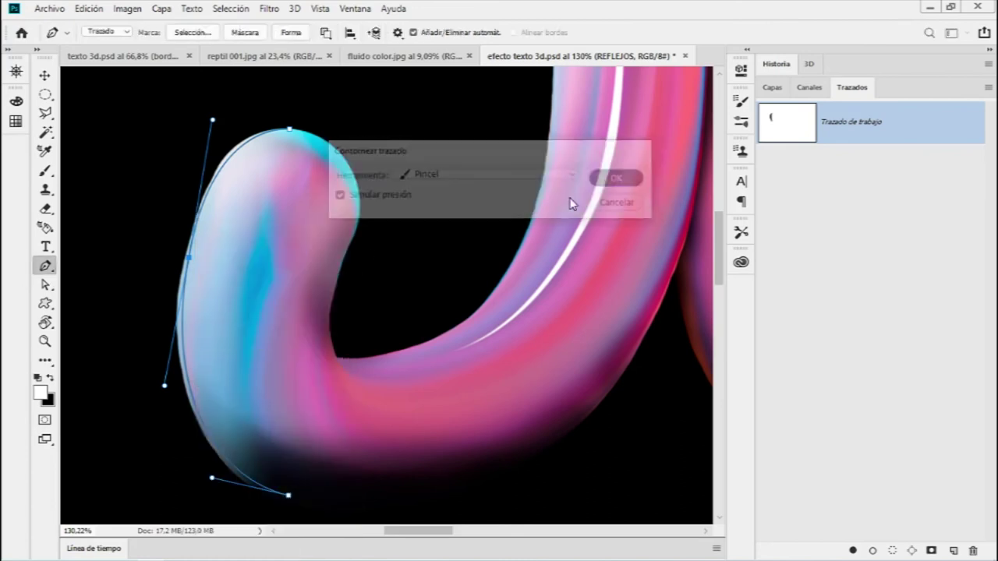
{"action": "left_click", "coordinate": [854, 214]}
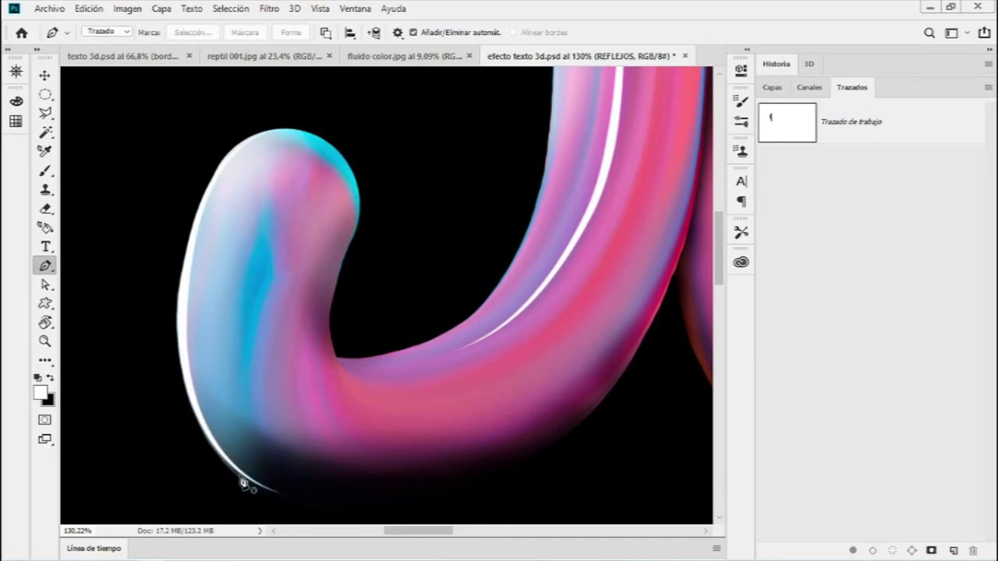
{"action": "left_click_drag", "start_coordinate": [286, 465], "coordinate": [274, 319]}
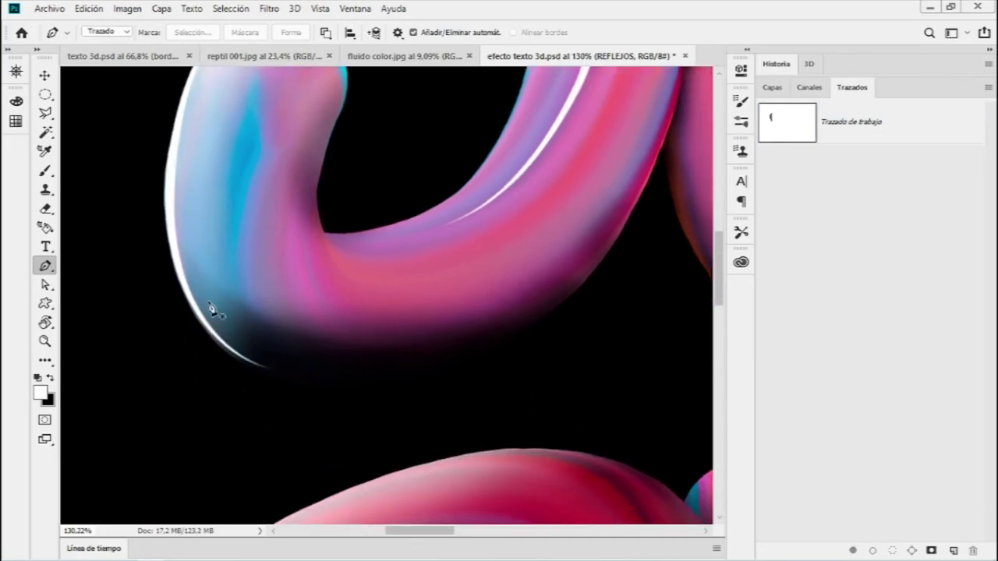
{"action": "key", "text": "ctrl+z"}
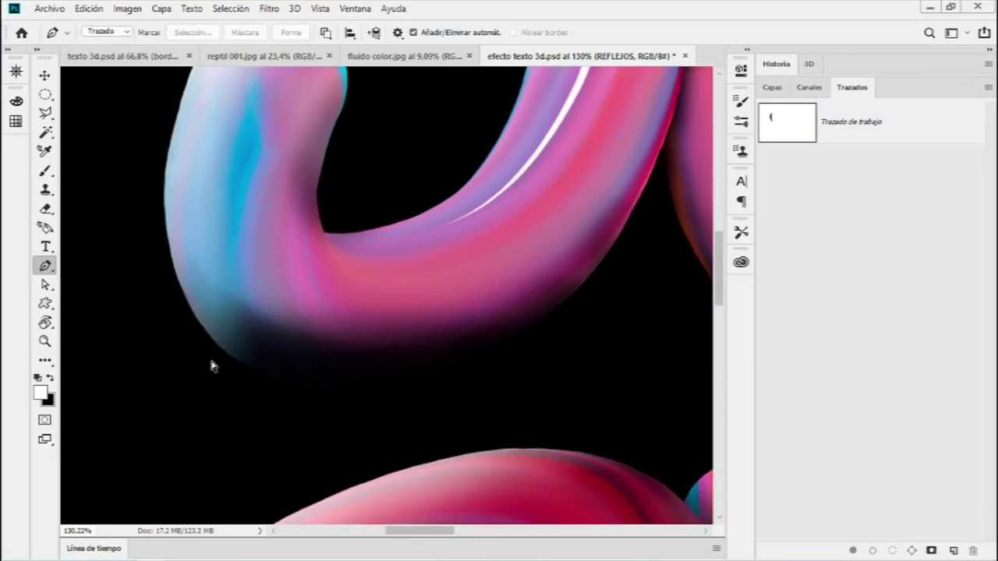
{"action": "left_click_drag", "start_coordinate": [249, 234], "coordinate": [323, 325]}
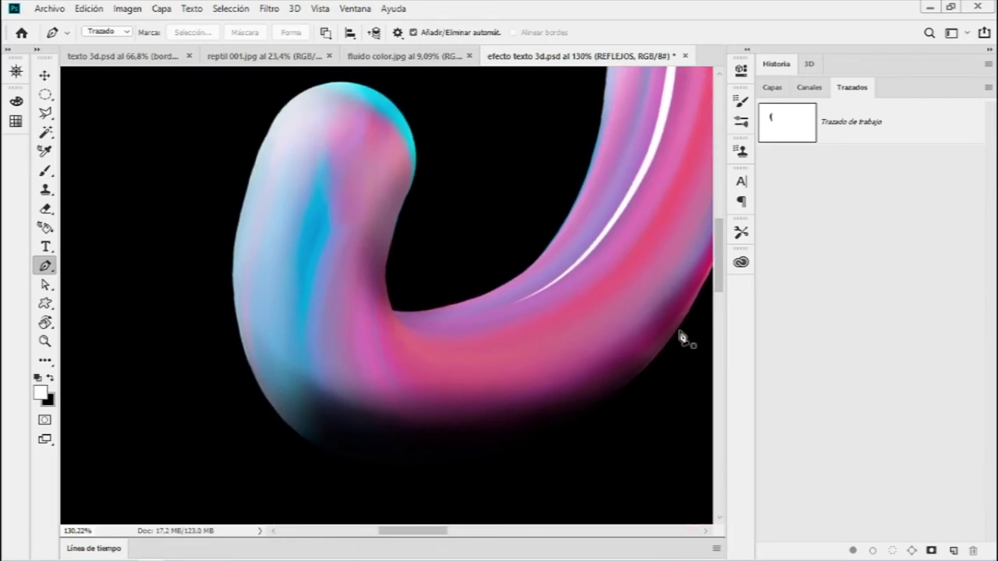
{"action": "left_click", "coordinate": [861, 141]}
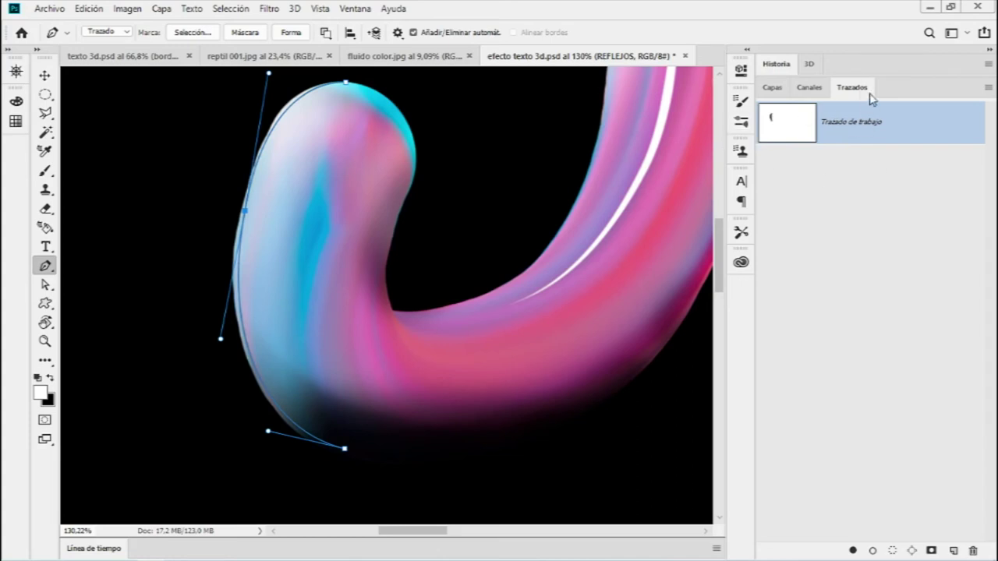
Step: Drag the bottom anchor and its handles so the curve hugs the J's hooked end
{"action": "scroll", "coordinate": [301, 475], "scroll_direction": "up", "scroll_amount": 2}
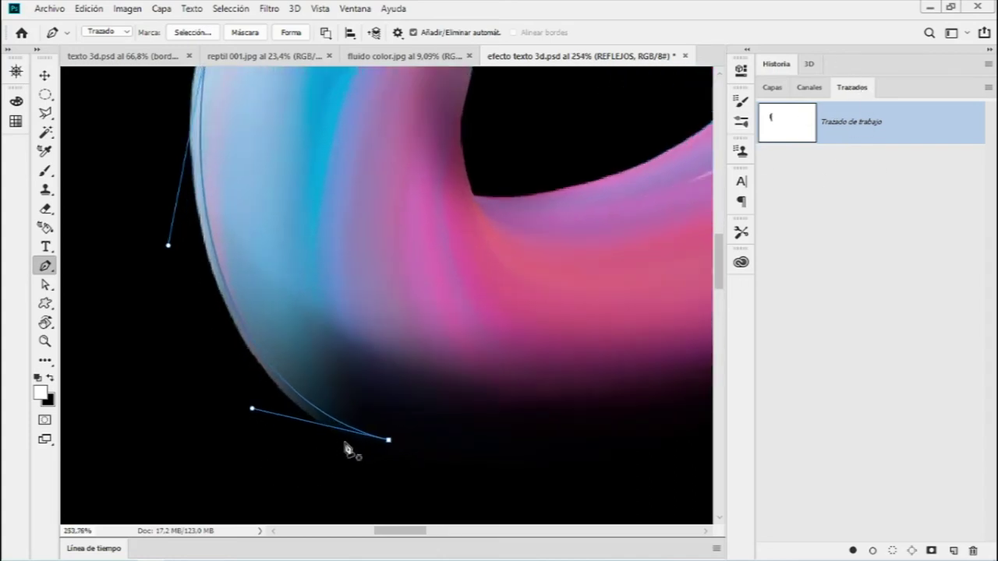
{"action": "scroll", "coordinate": [345, 450], "scroll_direction": "up", "scroll_amount": 2}
{"action": "scroll", "coordinate": [363, 448], "scroll_direction": "up", "scroll_amount": 1}
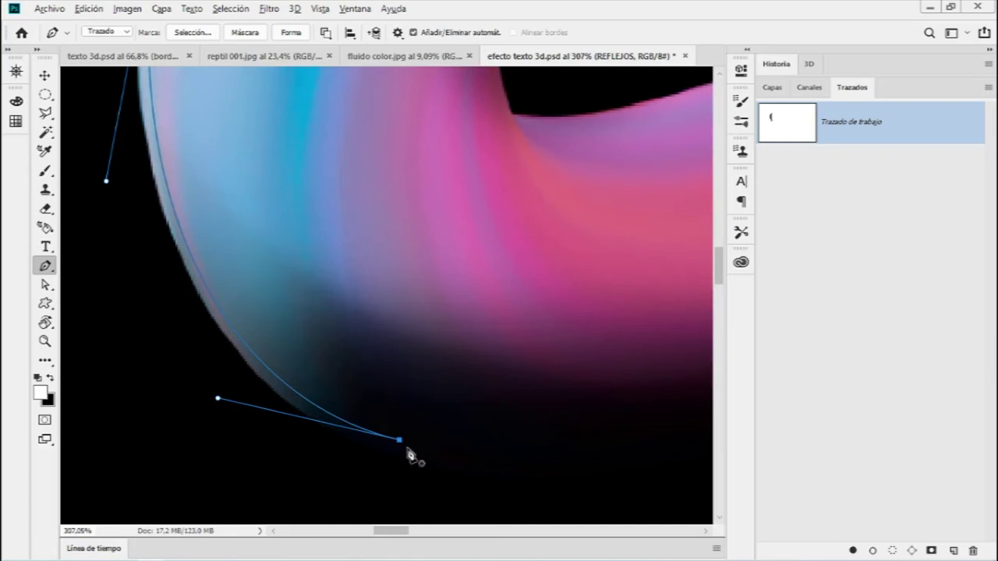
{"action": "scroll", "coordinate": [408, 456], "scroll_direction": "down", "scroll_amount": 2}
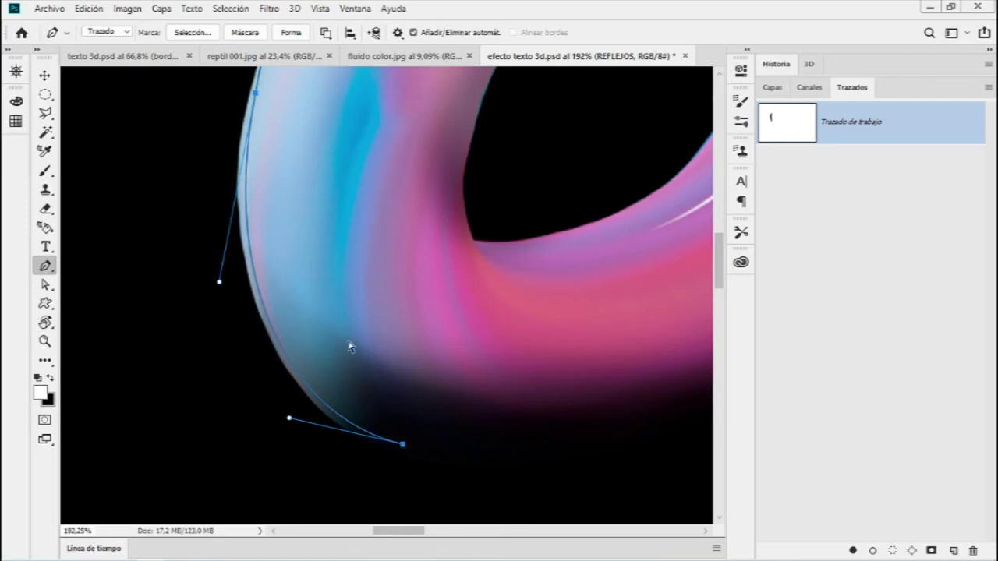
{"action": "scroll", "coordinate": [345, 185], "scroll_direction": "up", "scroll_amount": 3}
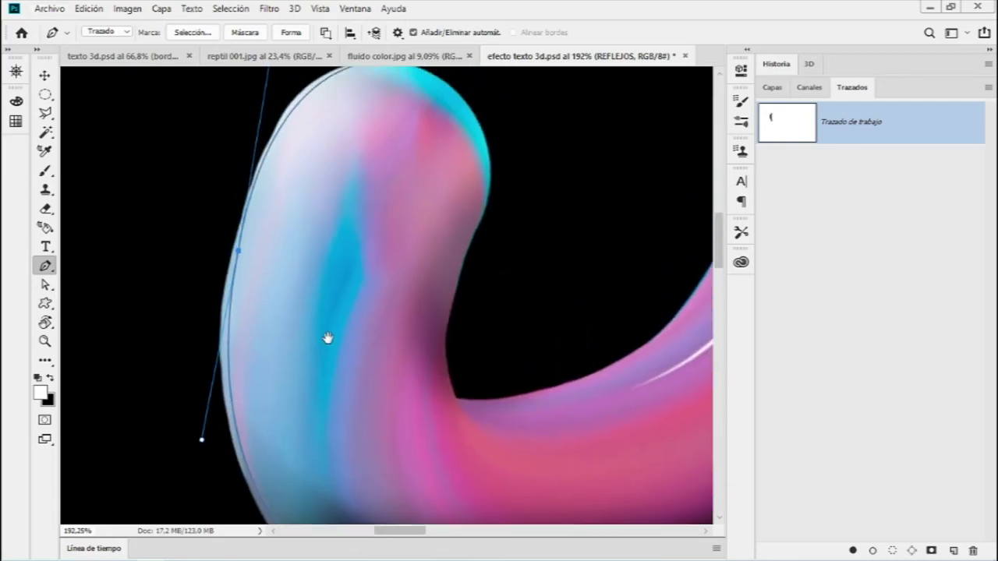
{"action": "scroll", "coordinate": [328, 352], "scroll_direction": "down", "scroll_amount": 4}
{"action": "left_click_drag", "start_coordinate": [362, 399], "coordinate": [410, 422]}
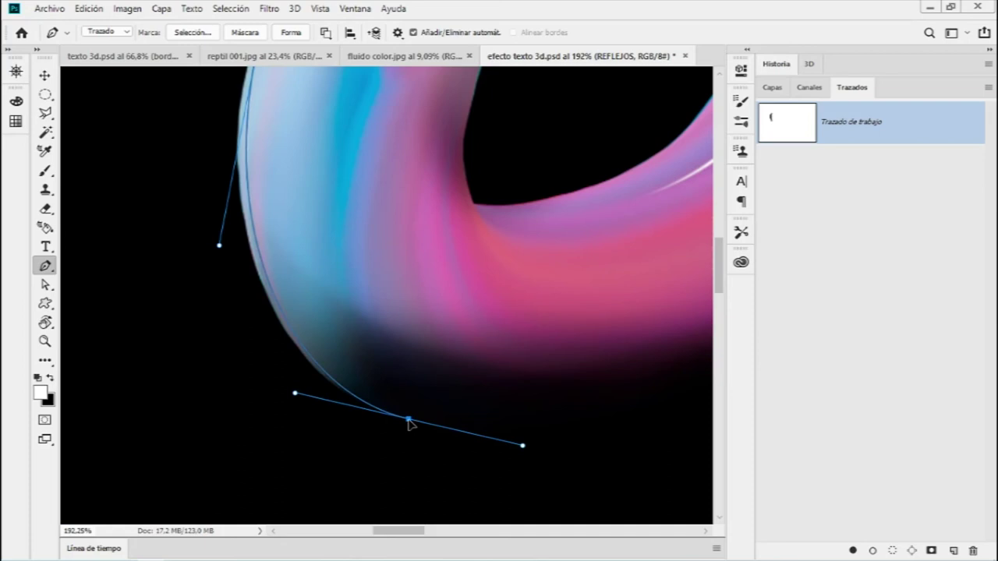
{"action": "mouse_move", "coordinate": [408, 420]}
{"action": "left_mouse_down"}
{"action": "mouse_move", "coordinate": [402, 412]}
{"action": "mouse_move", "coordinate": [409, 424]}
{"action": "left_mouse_up"}
Step: Fine-tune the curve along the J's left edge and check the upper part of the path
{"action": "scroll", "coordinate": [345, 323], "scroll_direction": "up", "scroll_amount": 5}
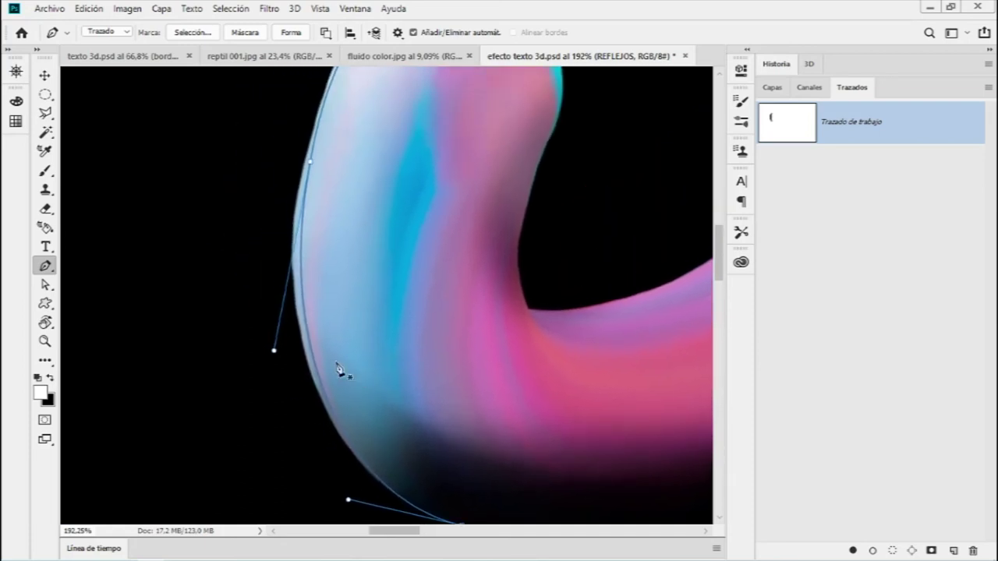
{"action": "left_click_drag", "start_coordinate": [274, 352], "coordinate": [270, 361]}
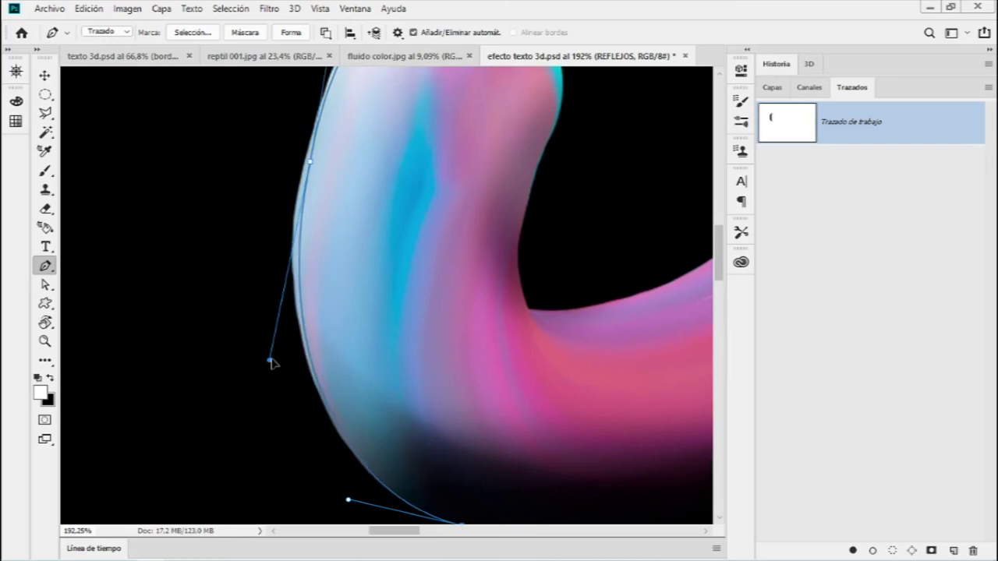
{"action": "mouse_move", "coordinate": [319, 182]}
{"action": "left_mouse_down"}
{"action": "mouse_move", "coordinate": [355, 296]}
{"action": "mouse_move", "coordinate": [343, 283]}
{"action": "left_mouse_up"}
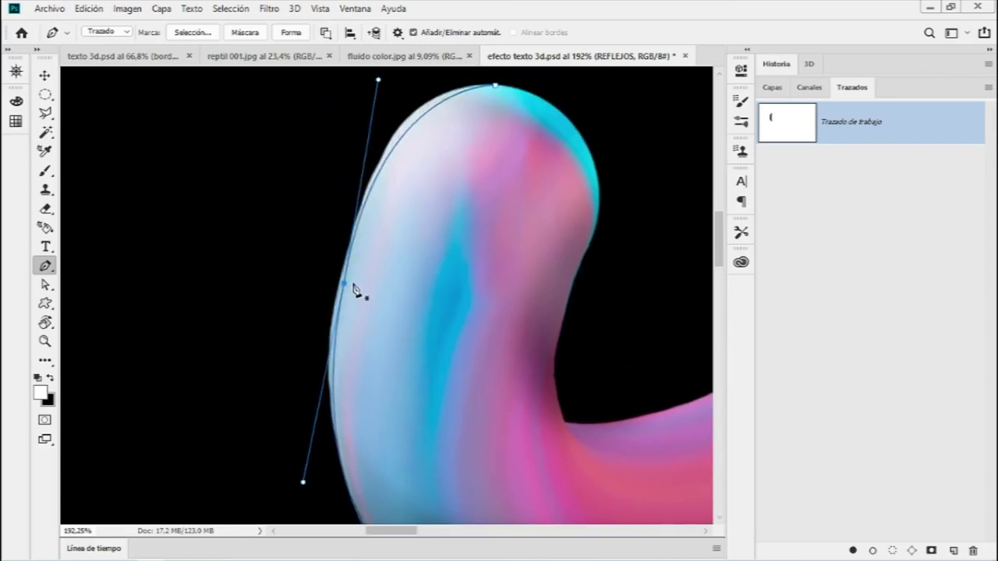
{"action": "left_click_drag", "start_coordinate": [352, 310], "coordinate": [333, 273]}
{"action": "right_click", "coordinate": [315, 237]}
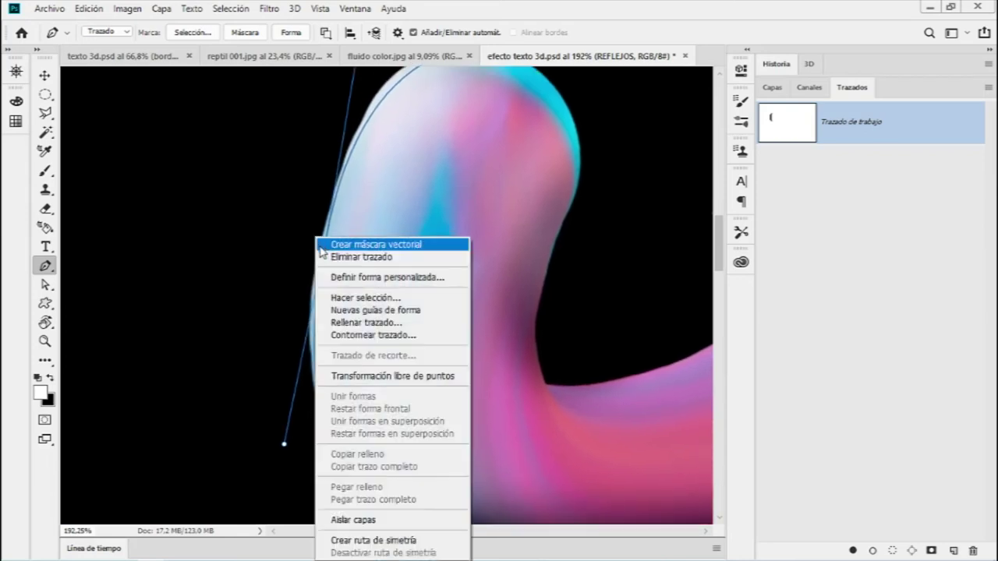
Step: Stroke the work path with the Brush for a thin white highlight, then deselect the path
{"action": "left_click", "coordinate": [440, 336]}
{"action": "left_click", "coordinate": [621, 181]}
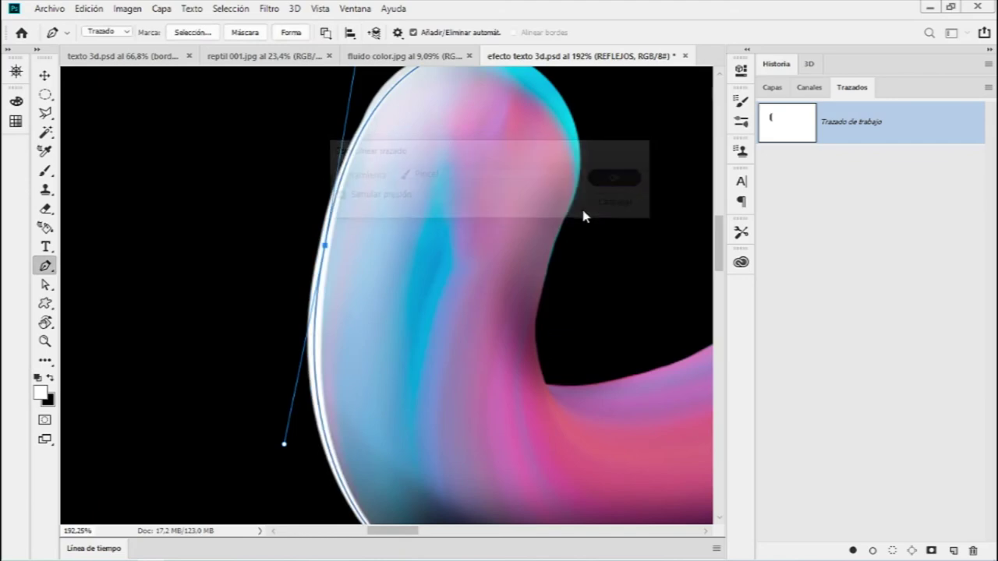
{"action": "scroll", "coordinate": [458, 320], "scroll_direction": "down", "scroll_amount": 2}
{"action": "scroll", "coordinate": [458, 320], "scroll_direction": "down", "scroll_amount": 1}
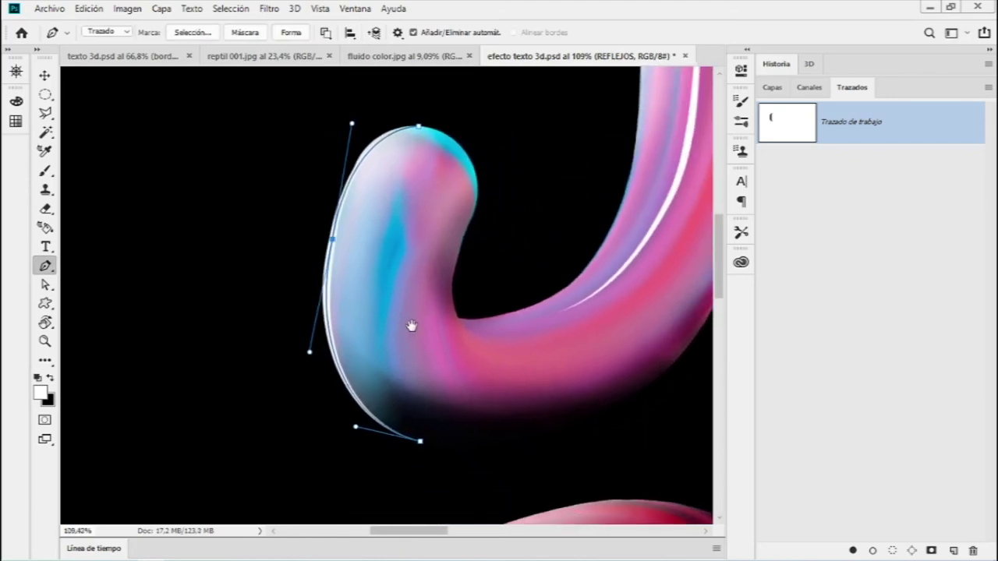
{"action": "left_click", "coordinate": [829, 284]}
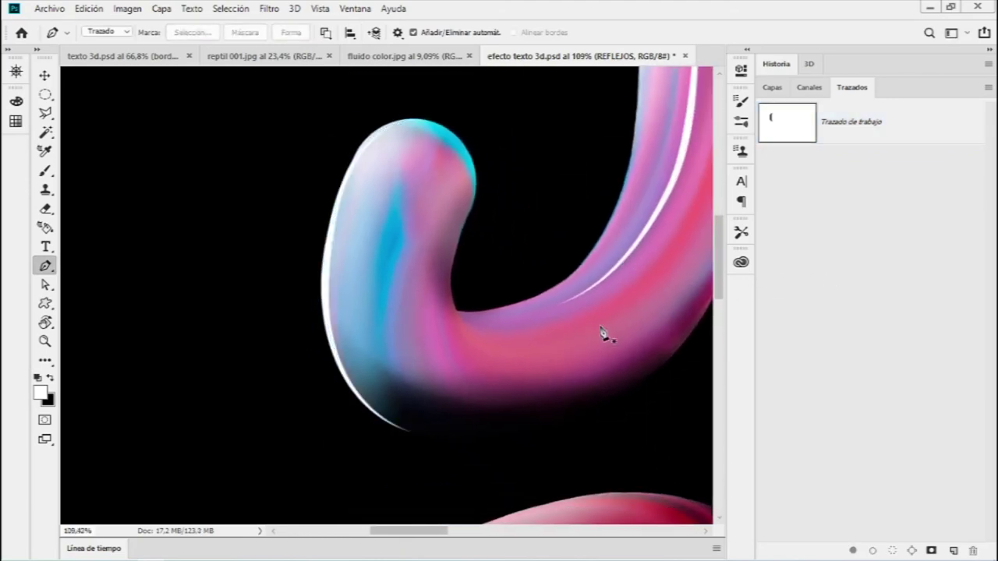
Step: Pan across the JUST letters to review the new white highlight strokes
{"action": "mouse_move", "coordinate": [585, 187]}
{"action": "left_mouse_down"}
{"action": "mouse_move", "coordinate": [459, 261]}
{"action": "mouse_move", "coordinate": [340, 253]}
{"action": "left_mouse_up"}
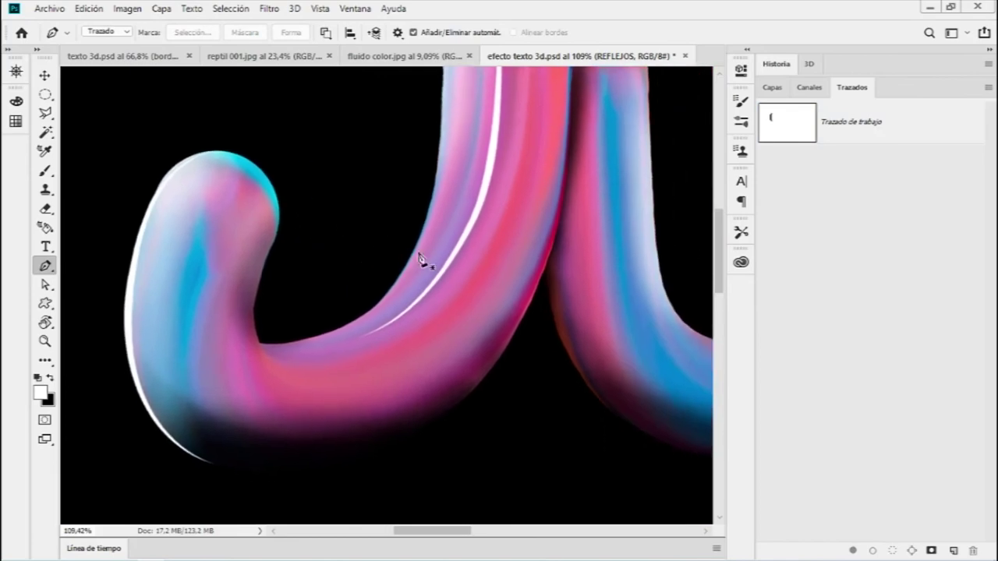
{"action": "scroll", "coordinate": [407, 260], "scroll_direction": "down", "scroll_amount": 2}
{"action": "mouse_move", "coordinate": [463, 229]}
{"action": "left_mouse_down"}
{"action": "mouse_move", "coordinate": [423, 352]}
{"action": "mouse_move", "coordinate": [413, 263]}
{"action": "left_mouse_up"}
{"action": "scroll", "coordinate": [413, 263], "scroll_direction": "up", "scroll_amount": 1}
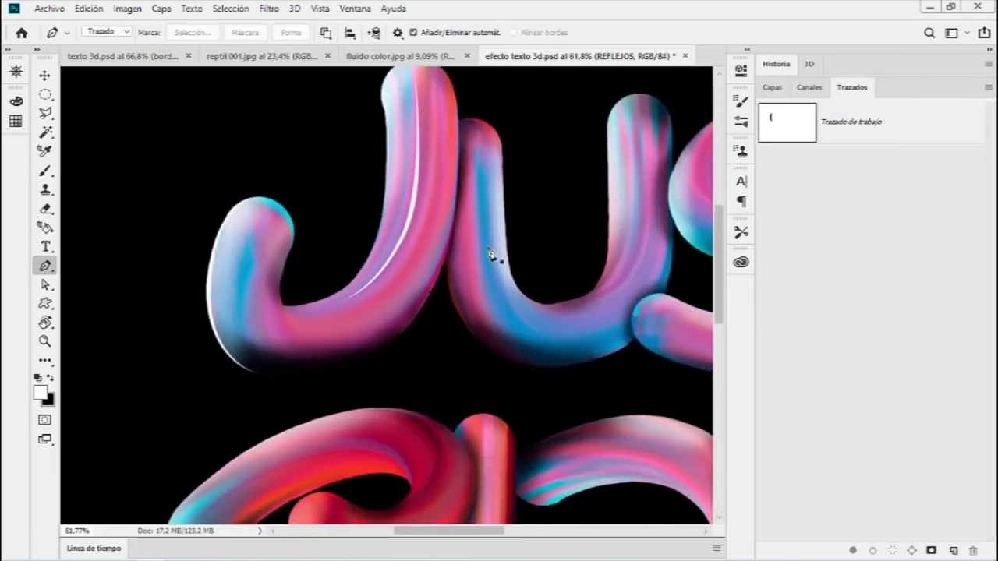
{"action": "scroll", "coordinate": [551, 289], "scroll_direction": "up", "scroll_amount": 1}
{"action": "left_click_drag", "start_coordinate": [298, 320], "coordinate": [421, 331]}
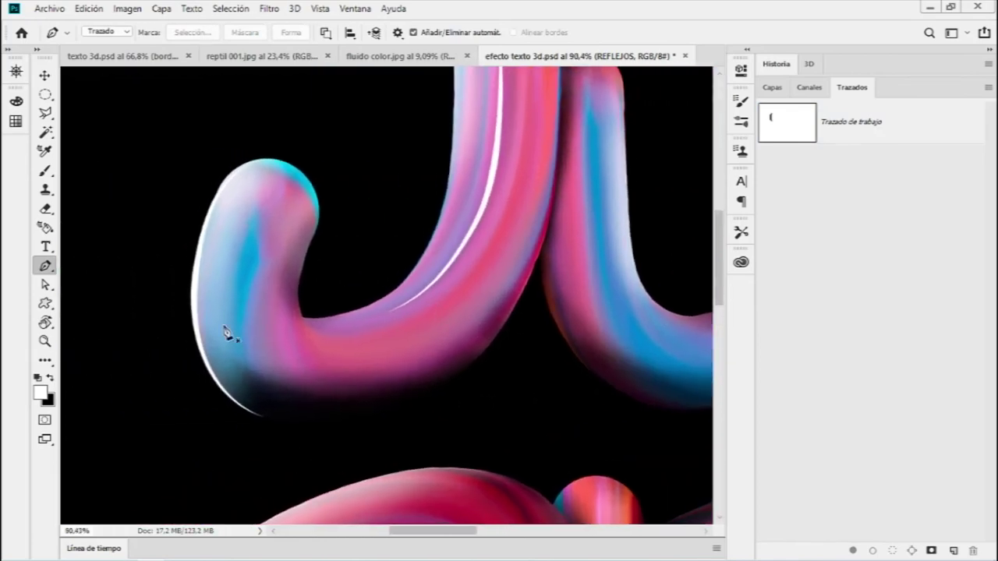
{"action": "left_click_drag", "start_coordinate": [496, 319], "coordinate": [464, 292]}
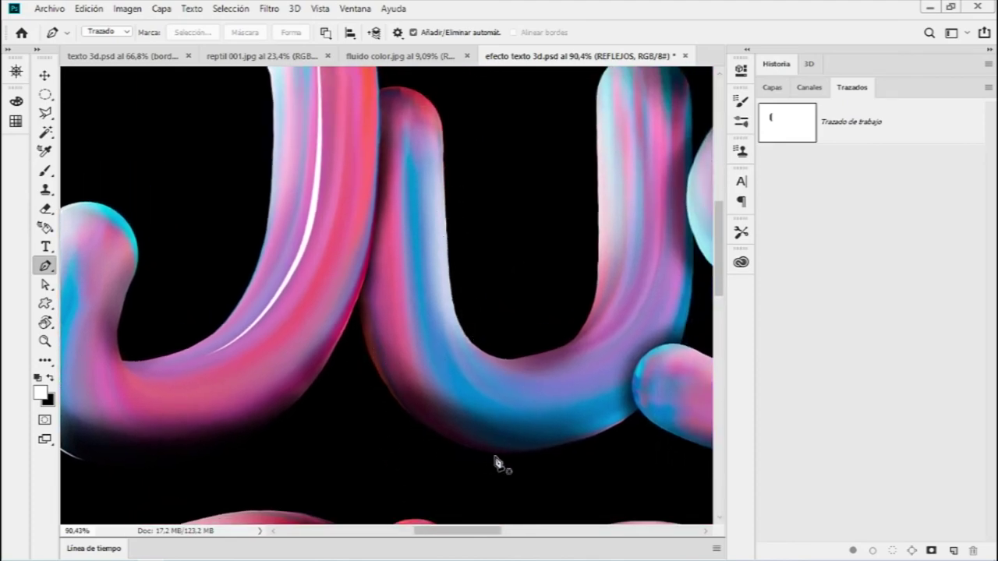
{"action": "left_click_drag", "start_coordinate": [637, 238], "coordinate": [466, 306]}
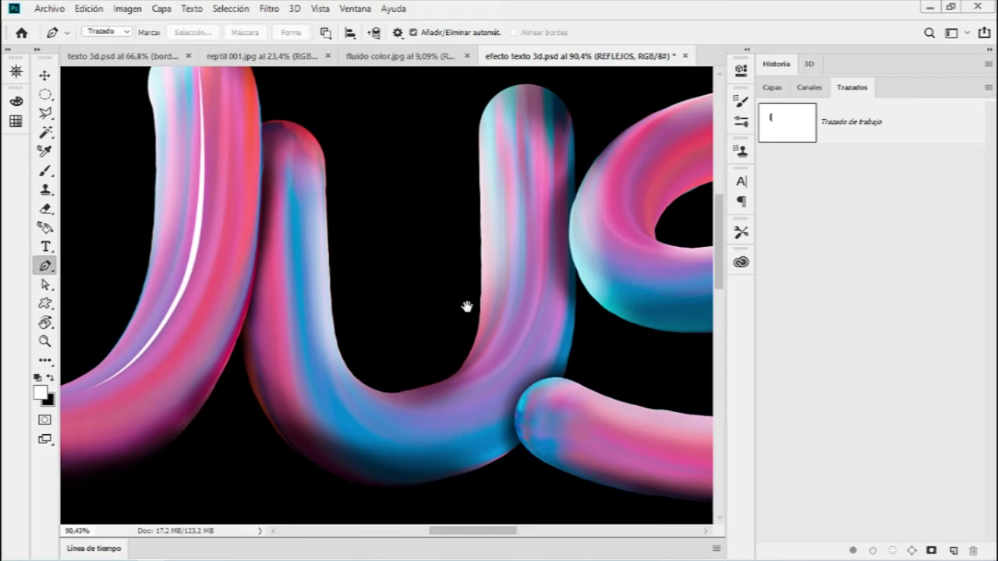
{"action": "left_click_drag", "start_coordinate": [509, 213], "coordinate": [461, 238]}
{"action": "mouse_move", "coordinate": [483, 205]}
{"action": "left_mouse_down"}
{"action": "mouse_move", "coordinate": [417, 197]}
{"action": "mouse_move", "coordinate": [414, 181]}
{"action": "left_mouse_up"}
{"action": "mouse_move", "coordinate": [248, 263]}
{"action": "left_mouse_down"}
{"action": "mouse_move", "coordinate": [329, 205]}
{"action": "mouse_move", "coordinate": [403, 207]}
{"action": "left_mouse_up"}
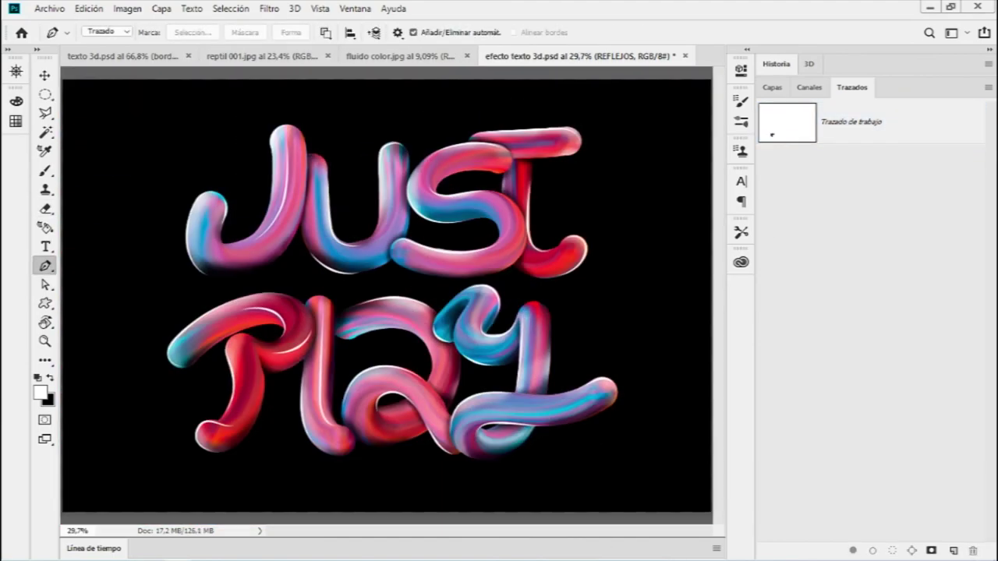
Step: Set the REFLEJOS layer to 91% opacity and toggle its visibility to compare
{"action": "left_click", "coordinate": [771, 87]}
{"action": "left_click_drag", "start_coordinate": [905, 134], "coordinate": [874, 136]}
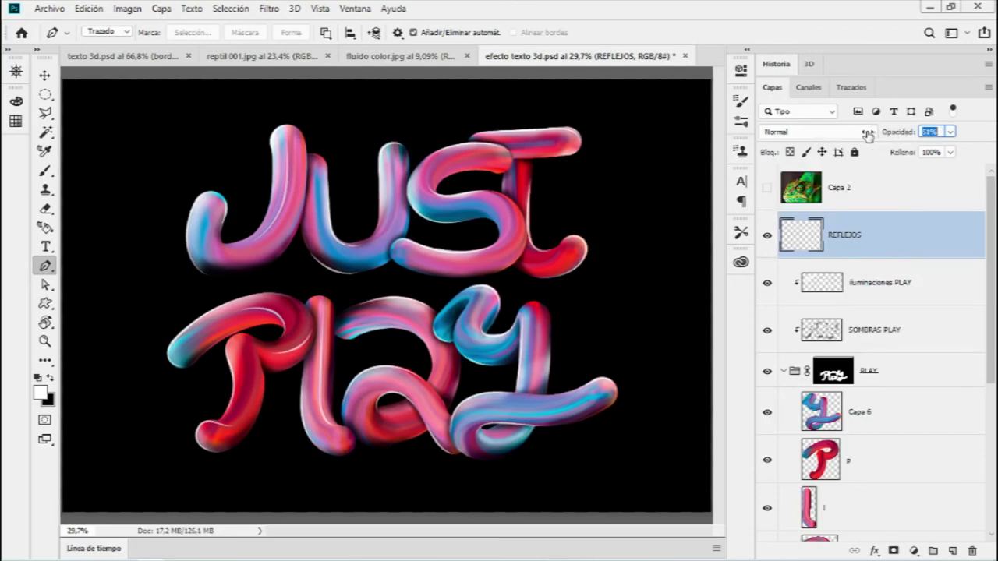
{"action": "left_click_drag", "start_coordinate": [893, 137], "coordinate": [917, 138]}
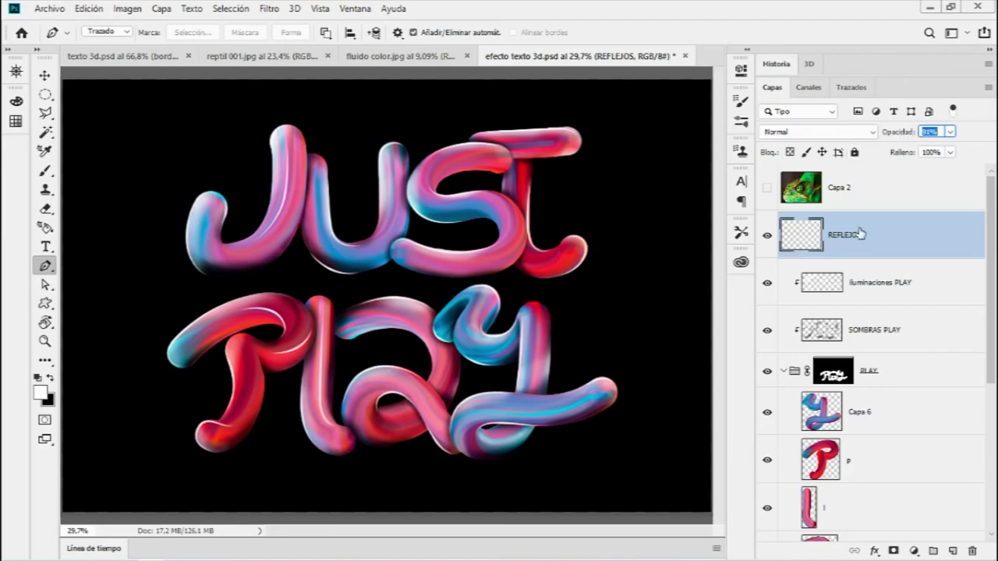
{"action": "left_click", "coordinate": [767, 236]}
{"action": "left_click", "coordinate": [768, 236]}
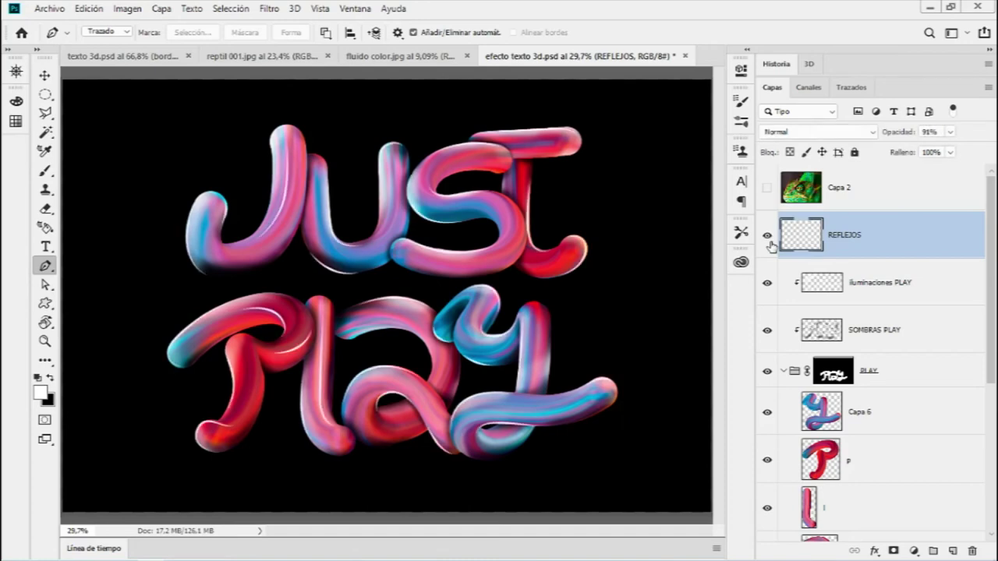
{"action": "left_click", "coordinate": [768, 236]}
{"action": "key", "text": "z"}
{"action": "mouse_move", "coordinate": [356, 286]}
{"action": "left_mouse_down"}
{"action": "mouse_move", "coordinate": [434, 292]}
{"action": "mouse_move", "coordinate": [363, 289]}
{"action": "mouse_move", "coordinate": [385, 201]}
{"action": "left_mouse_up"}
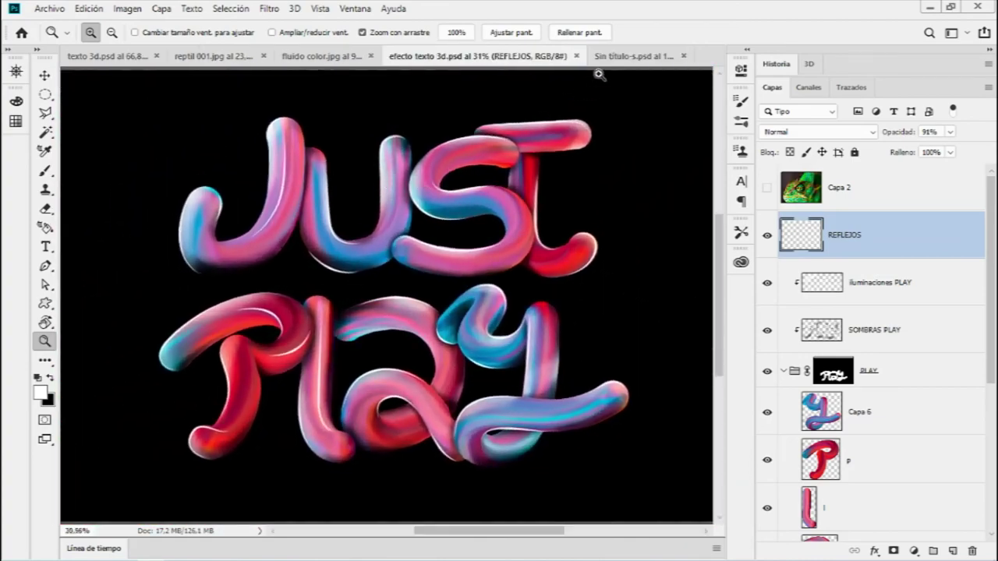
{"action": "left_click", "coordinate": [619, 57]}
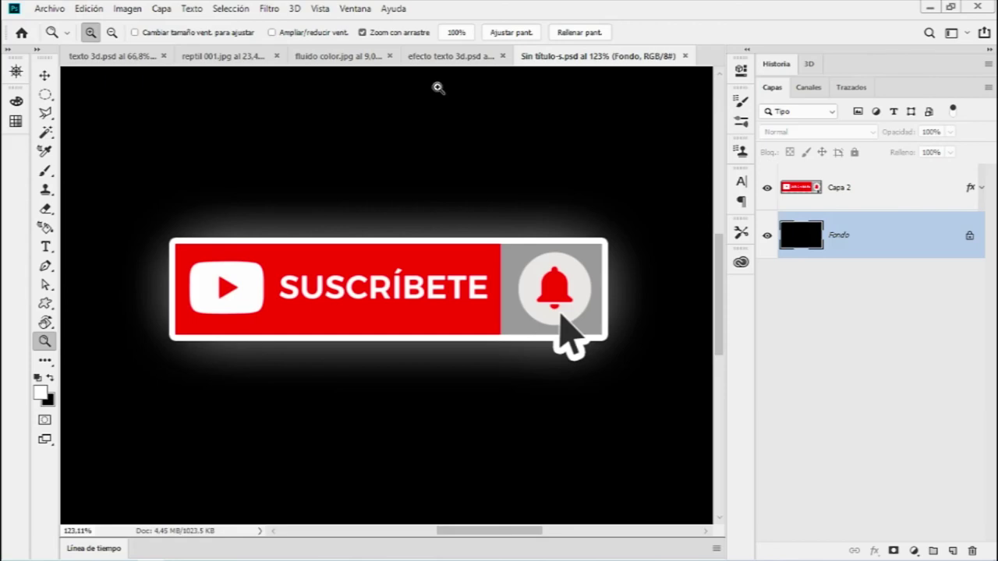
{"action": "left_click", "coordinate": [437, 56]}
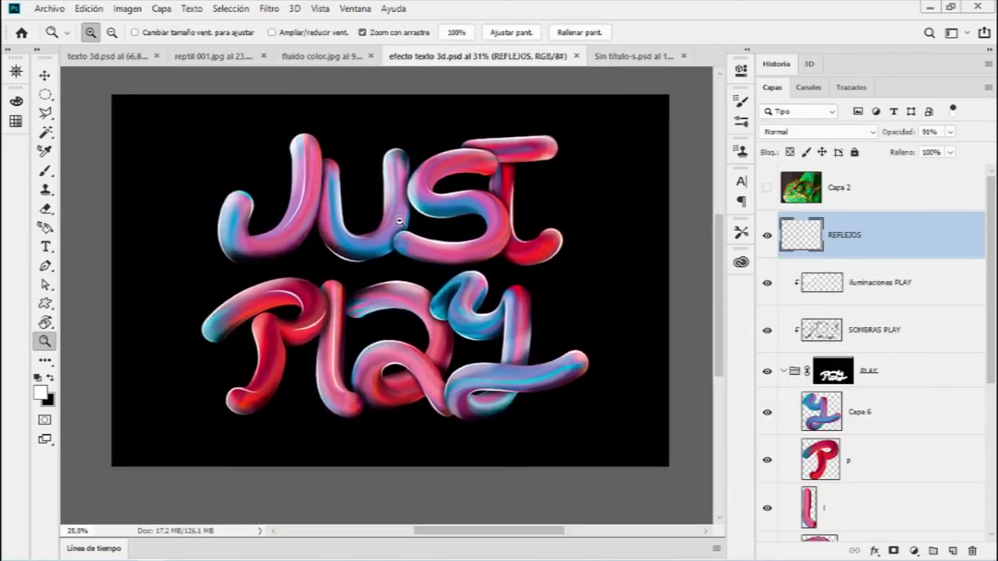
{"action": "left_click_drag", "start_coordinate": [399, 221], "coordinate": [412, 229]}
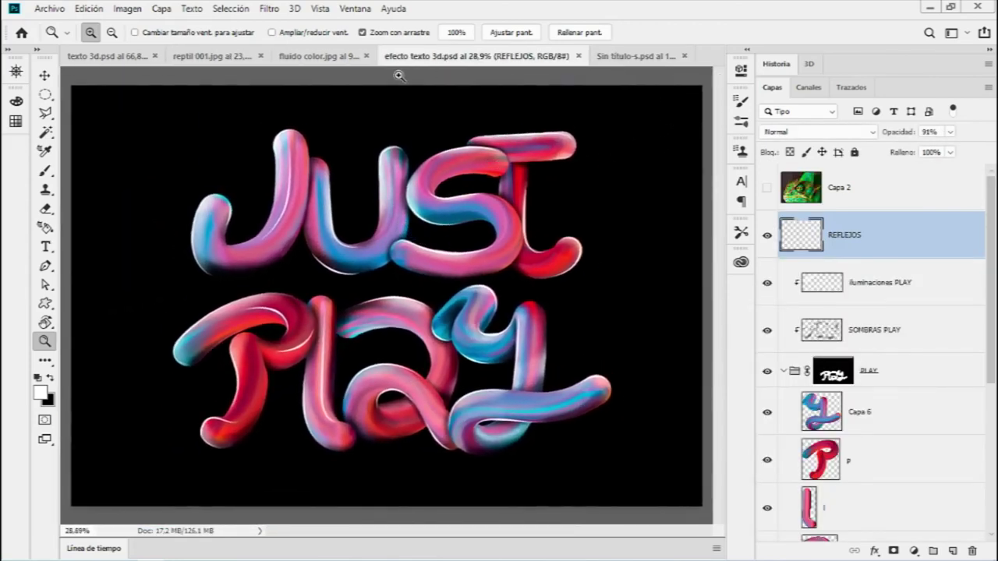
{"action": "left_click", "coordinate": [329, 56]}
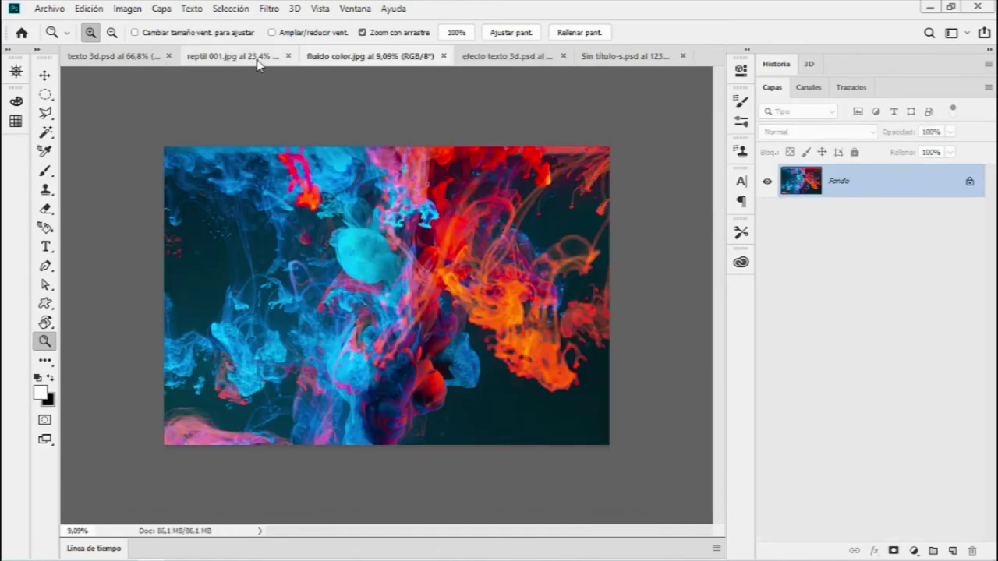
{"action": "left_click", "coordinate": [259, 58]}
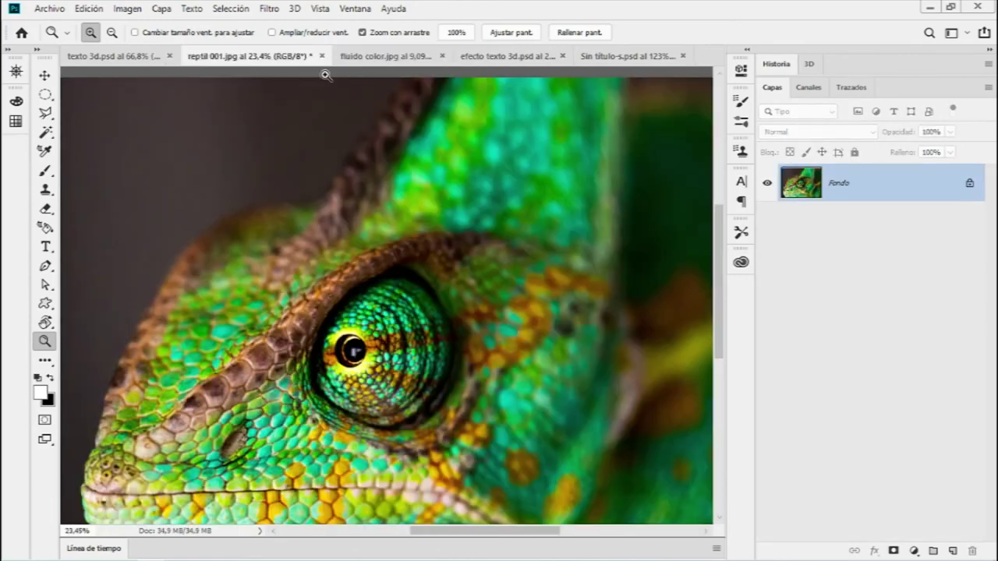
{"action": "left_click", "coordinate": [366, 58]}
{"action": "key", "text": "ctrl+Tab"}
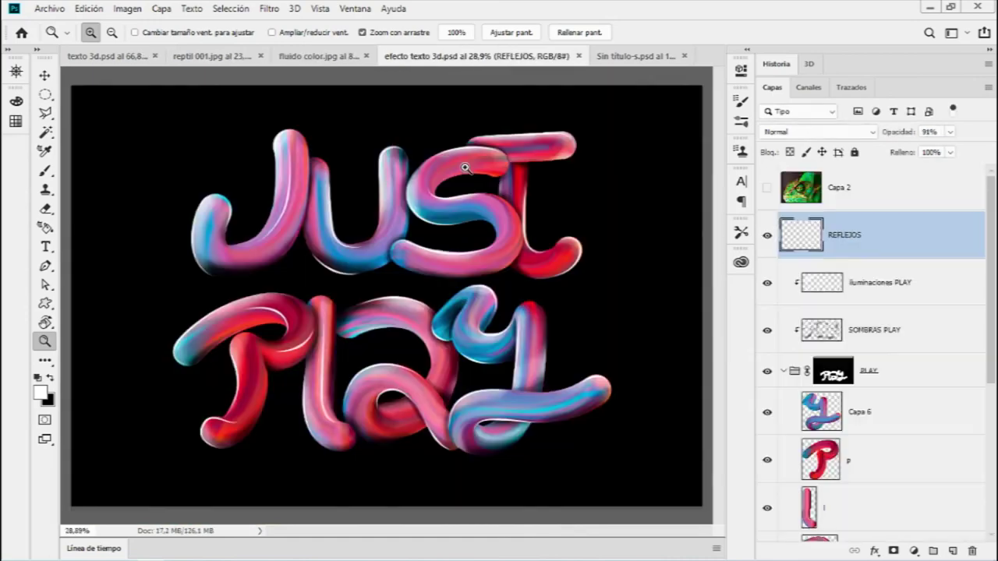
Step: Show the chameleon photo Capa 2, move it down the layer stack, and save efecto texto 3d.psd
{"action": "left_click", "coordinate": [766, 189]}
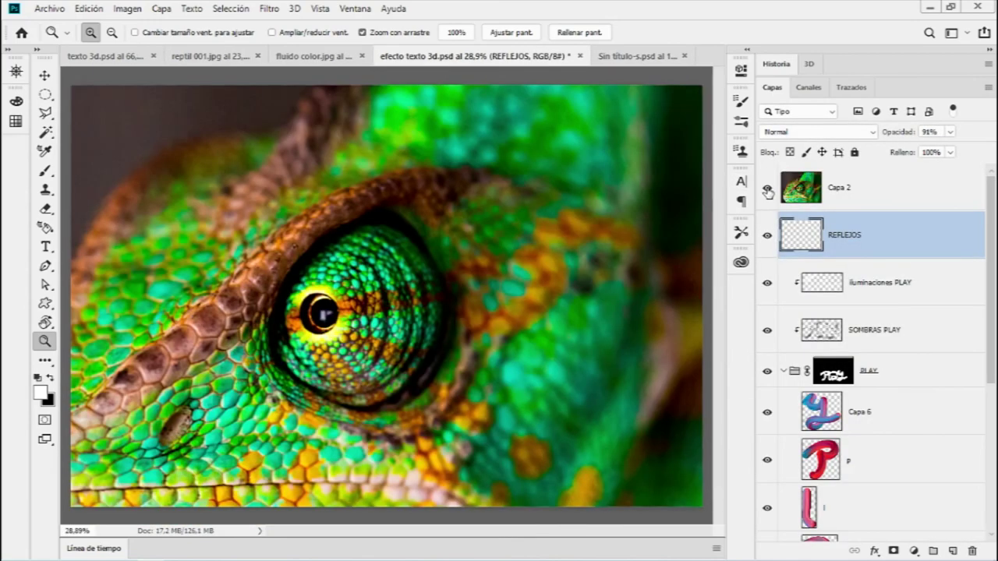
{"action": "left_click", "coordinate": [868, 187]}
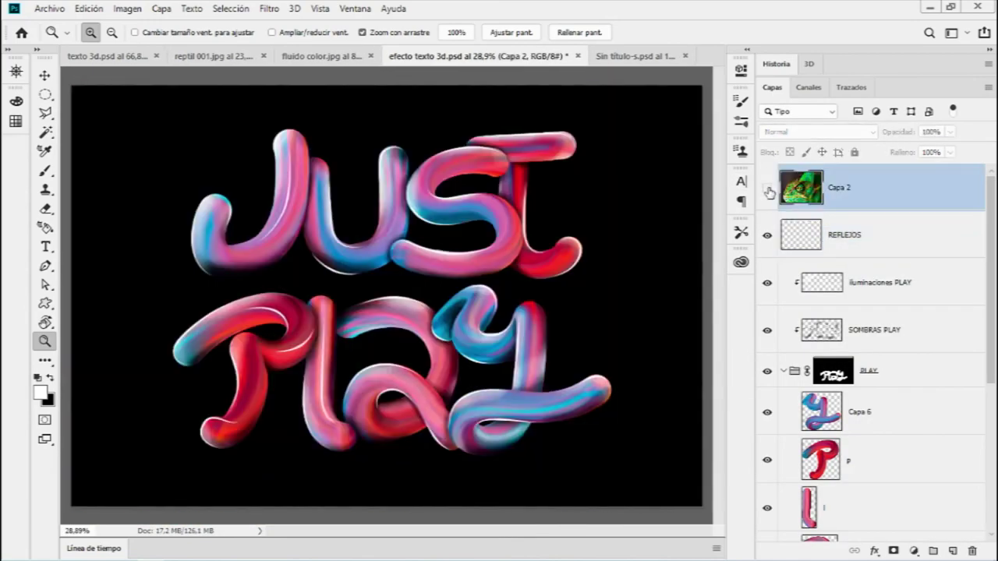
{"action": "left_click", "coordinate": [767, 188]}
{"action": "left_click_drag", "start_coordinate": [861, 189], "coordinate": [899, 551]}
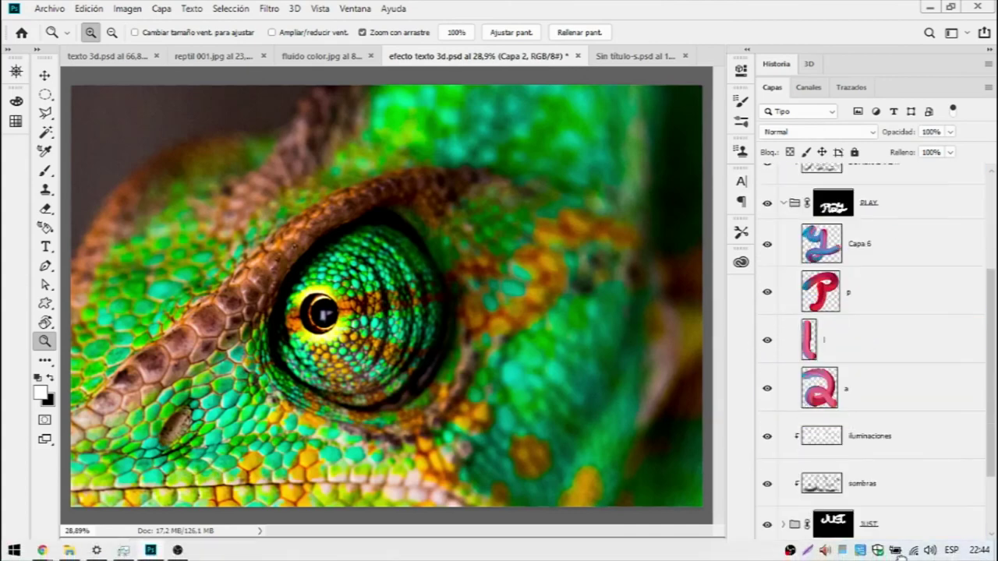
{"action": "left_click_drag", "start_coordinate": [900, 552], "coordinate": [871, 503]}
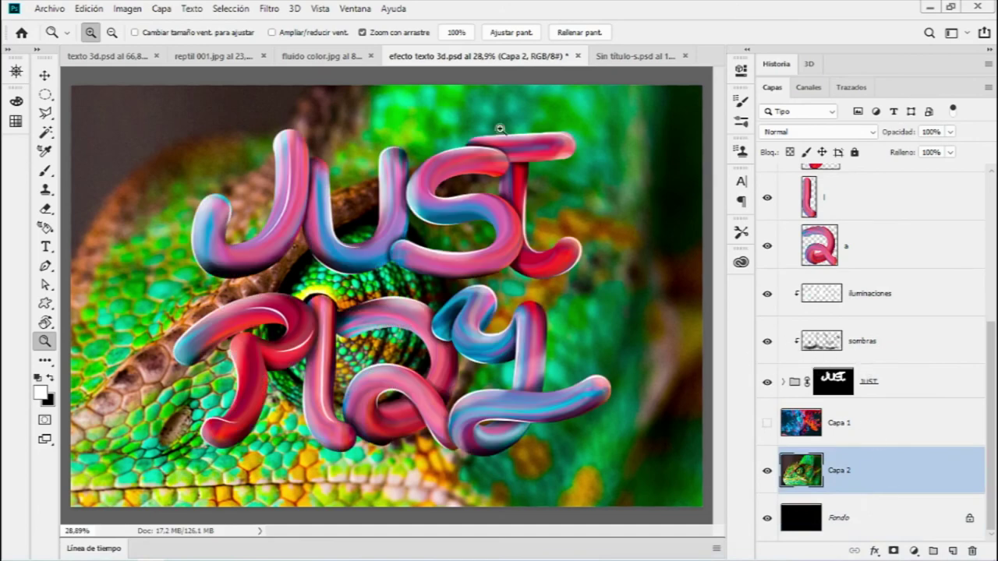
{"action": "key", "text": "ctrl+s"}
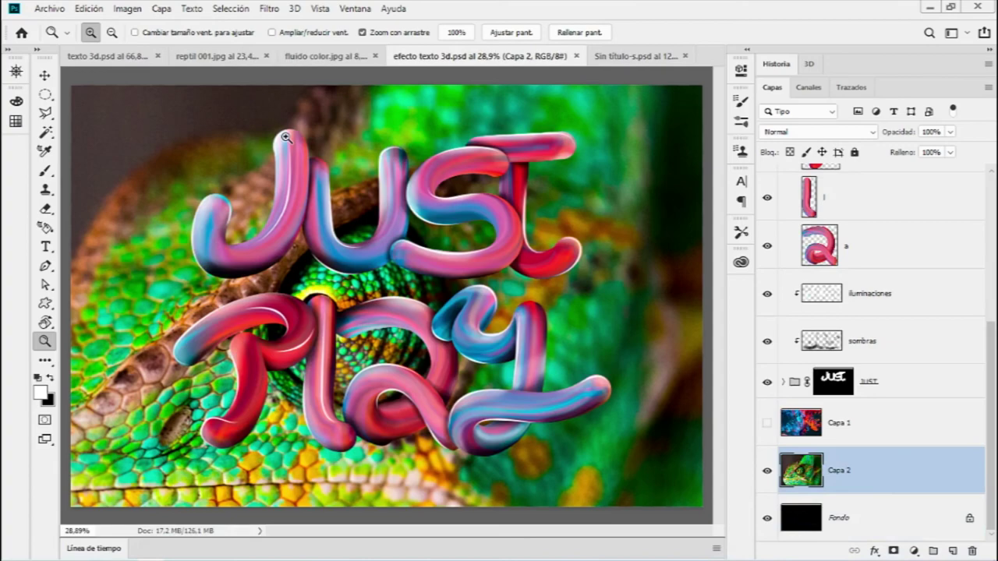
{"action": "left_click", "coordinate": [271, 10]}
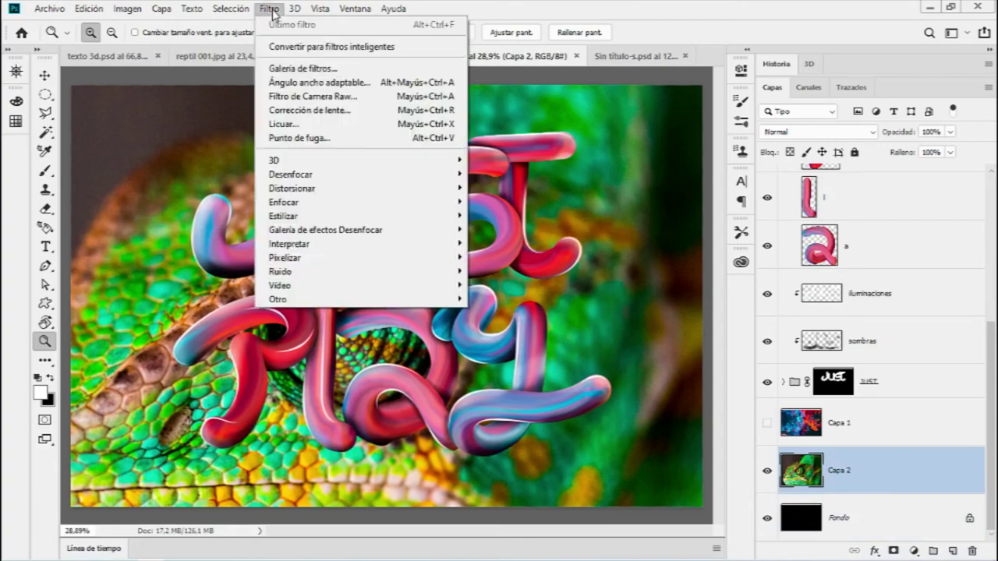
{"action": "mouse_move", "coordinate": [327, 173]}
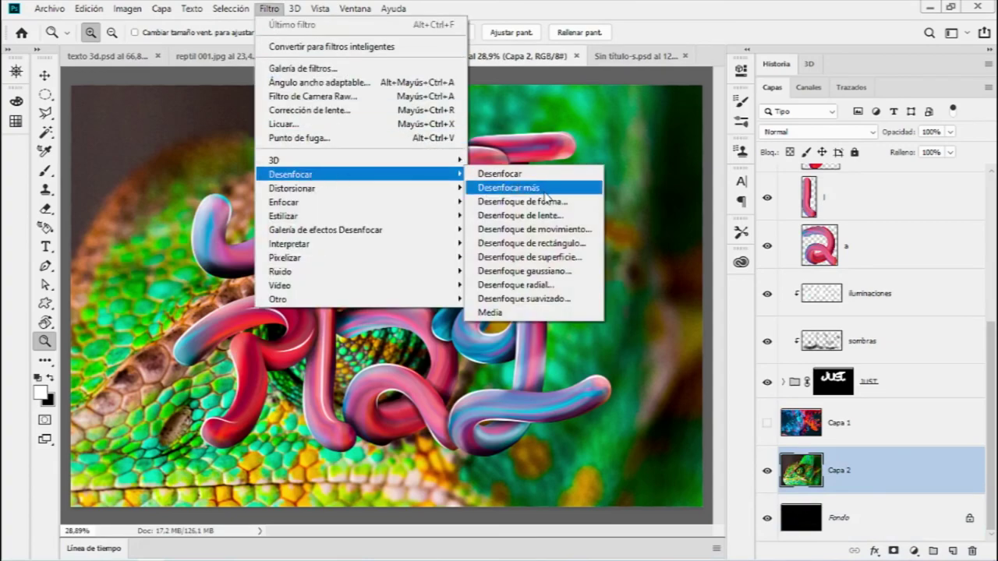
Step: Apply a Motion Blur of 37° angle and 1175-pixel distance to Capa 2
{"action": "left_click", "coordinate": [563, 229]}
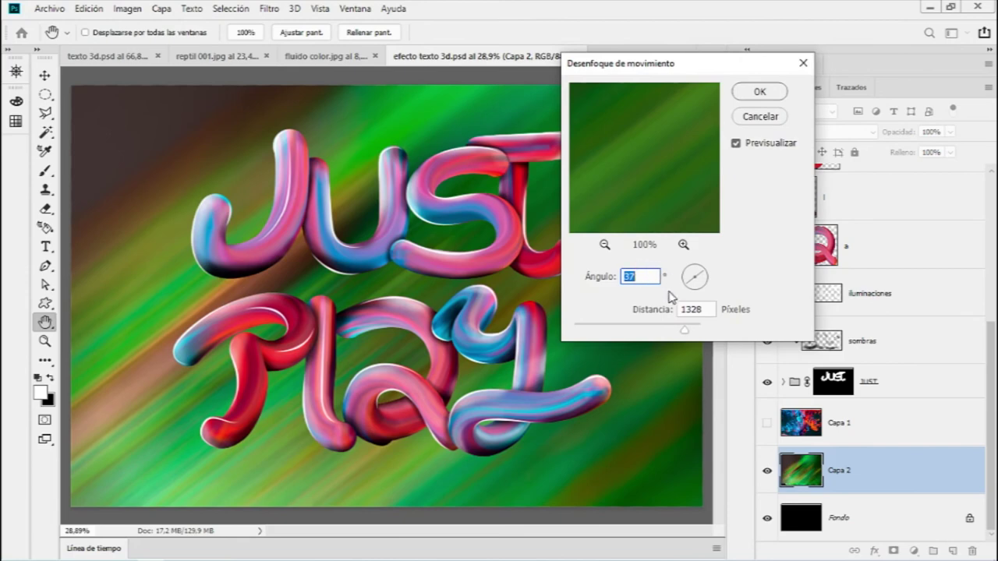
{"action": "left_click", "coordinate": [695, 311]}
{"action": "mouse_move", "coordinate": [684, 330]}
{"action": "left_mouse_down"}
{"action": "mouse_move", "coordinate": [653, 336]}
{"action": "mouse_move", "coordinate": [682, 338]}
{"action": "left_mouse_up"}
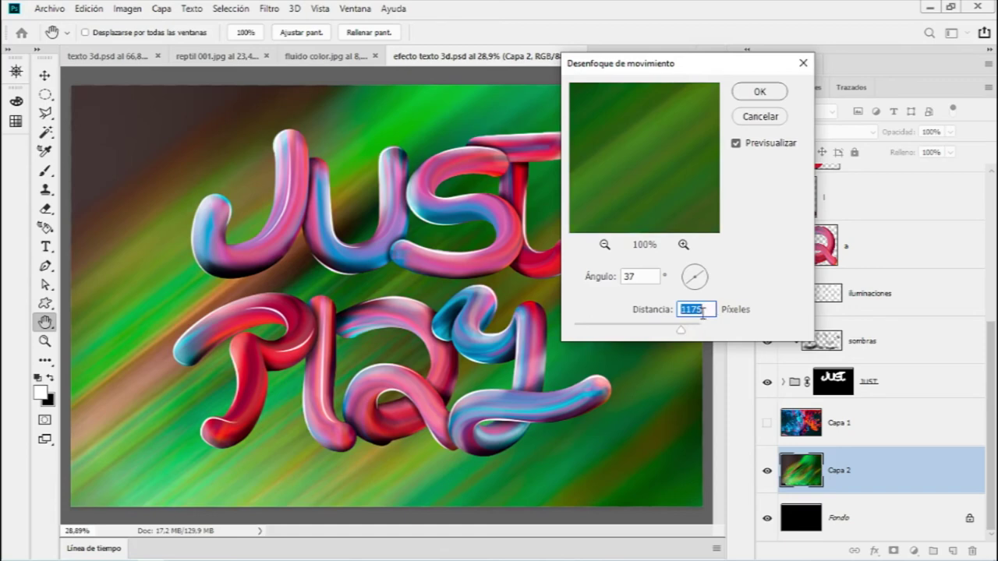
{"action": "left_click", "coordinate": [751, 90]}
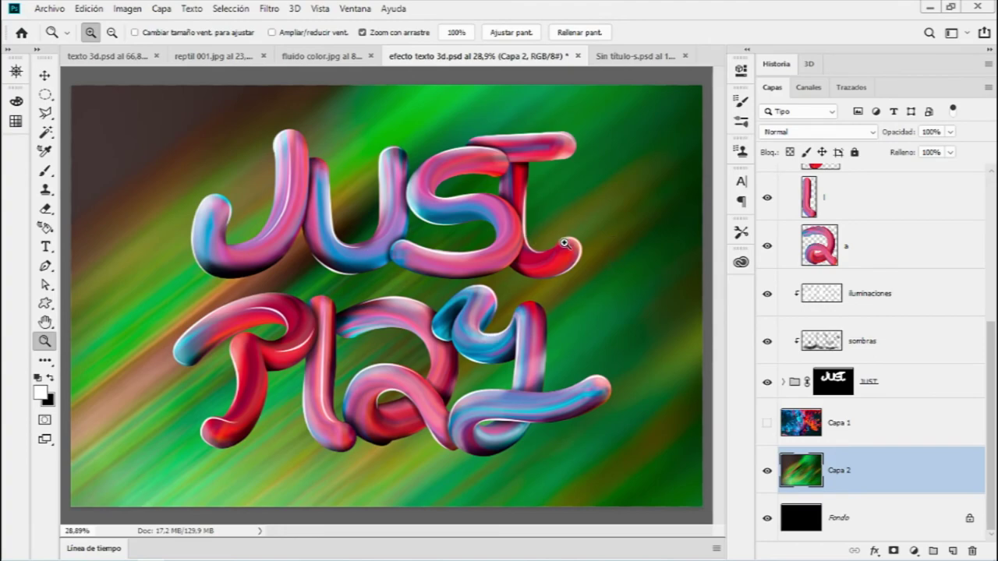
{"action": "left_click_drag", "start_coordinate": [382, 460], "coordinate": [470, 445]}
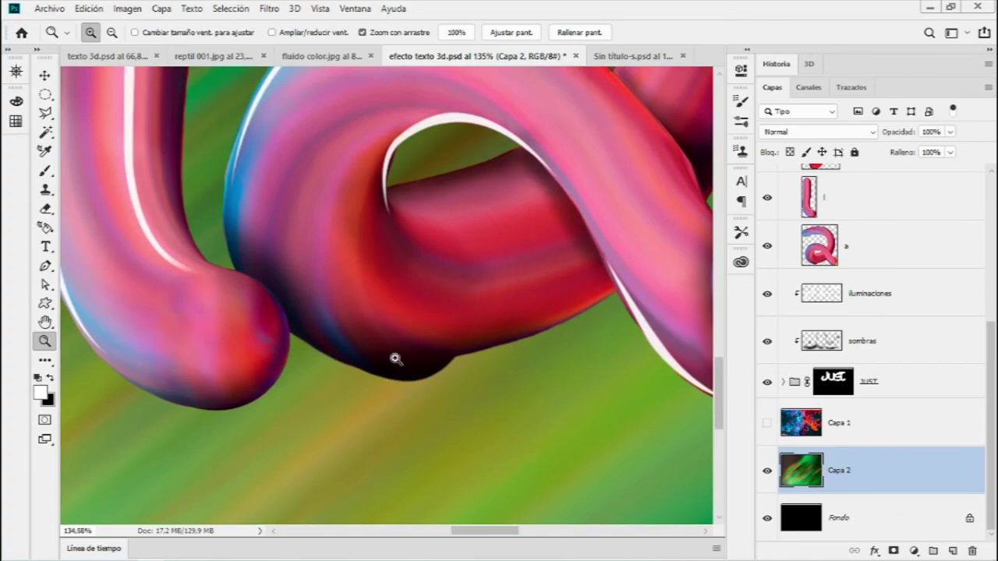
{"action": "mouse_move", "coordinate": [508, 363]}
{"action": "left_mouse_down"}
{"action": "mouse_move", "coordinate": [411, 372]}
{"action": "mouse_move", "coordinate": [572, 279]}
{"action": "left_mouse_up"}
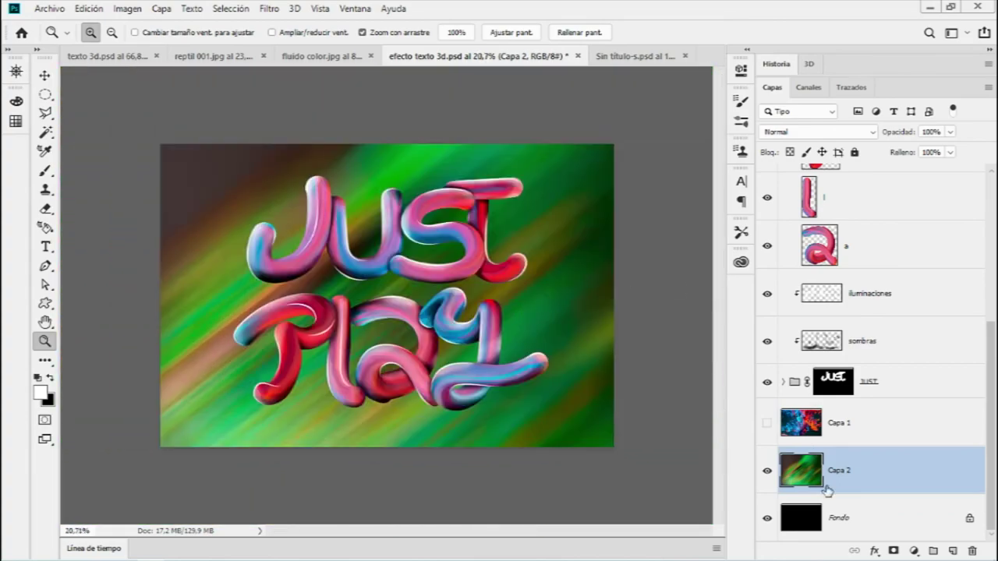
{"action": "left_click", "coordinate": [858, 512]}
Step: Unlock Fondo, move it to the top, and draw a first diagonal Polygonal Lasso selection
{"action": "left_click", "coordinate": [970, 520]}
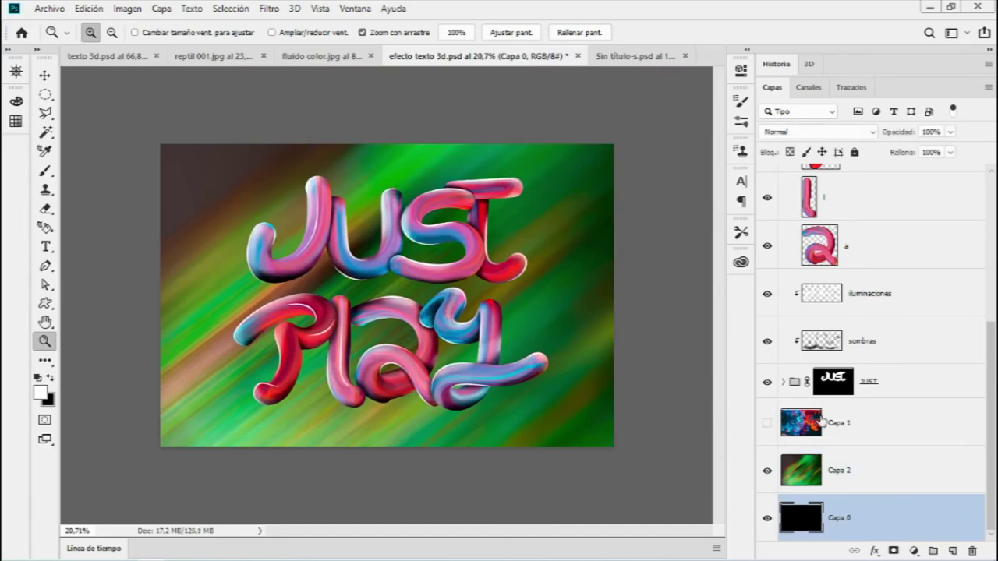
{"action": "mouse_move", "coordinate": [865, 519]}
{"action": "left_mouse_down"}
{"action": "mouse_move", "coordinate": [851, 2]}
{"action": "mouse_move", "coordinate": [865, 175]}
{"action": "left_mouse_up"}
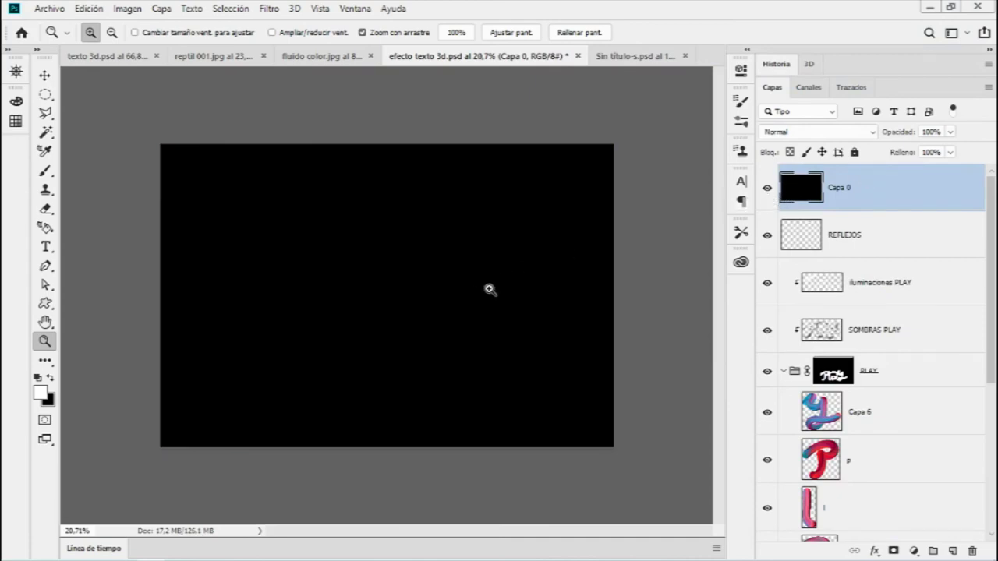
{"action": "key", "text": "l"}
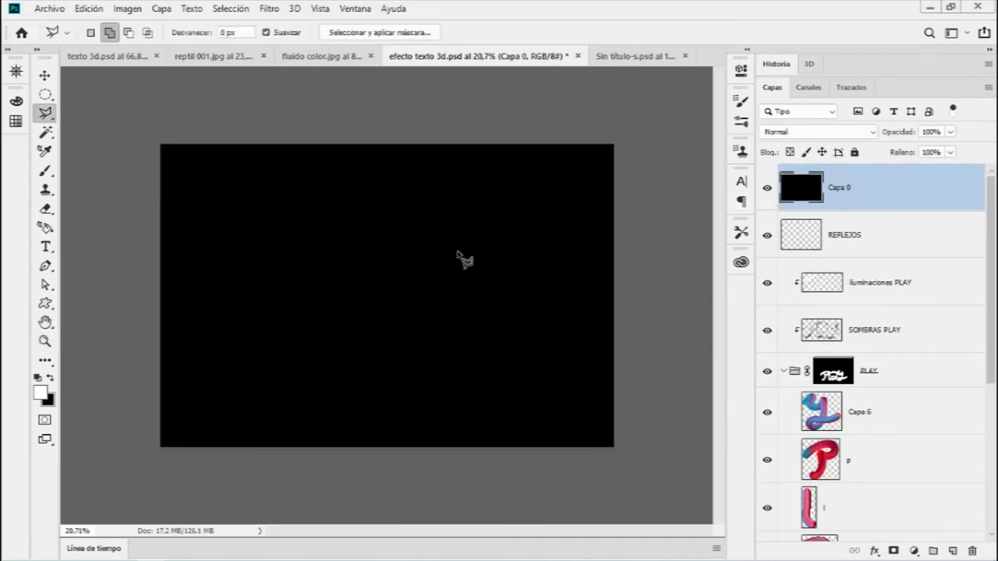
{"action": "left_click", "coordinate": [261, 130]}
{"action": "left_click", "coordinate": [641, 320]}
{"action": "left_click", "coordinate": [686, 449]}
{"action": "left_click", "coordinate": [618, 492]}
{"action": "left_click", "coordinate": [441, 473]}
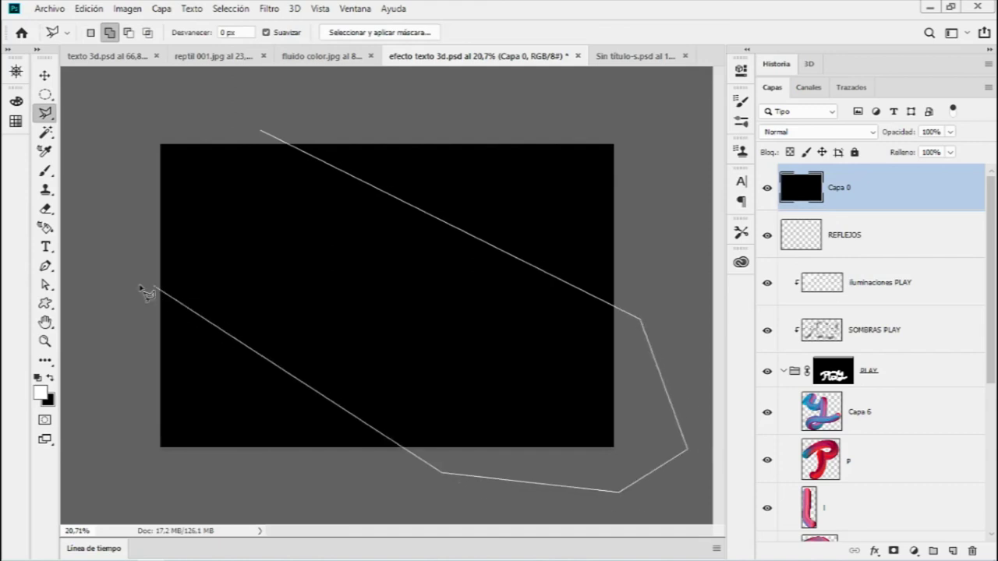
{"action": "left_click", "coordinate": [97, 290]}
{"action": "left_click", "coordinate": [129, 134]}
{"action": "left_click", "coordinate": [183, 99]}
{"action": "left_click", "coordinate": [264, 133]}
Step: Lower the black layer's opacity to see beneath, then select an angled diagonal band
{"action": "key", "text": "v"}
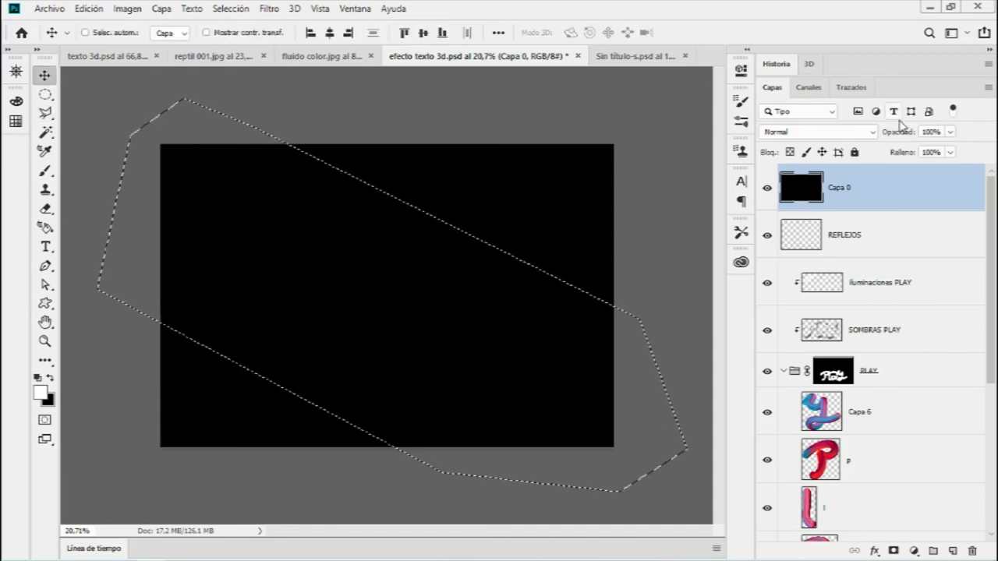
{"action": "left_click_drag", "start_coordinate": [900, 133], "coordinate": [846, 136]}
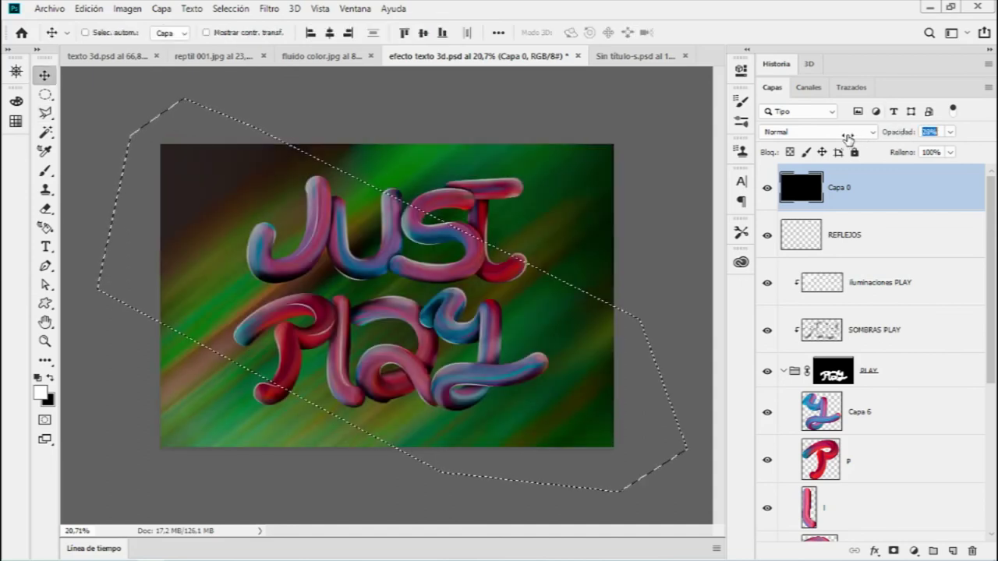
{"action": "key", "text": "ctrl+d"}
{"action": "key", "text": "l"}
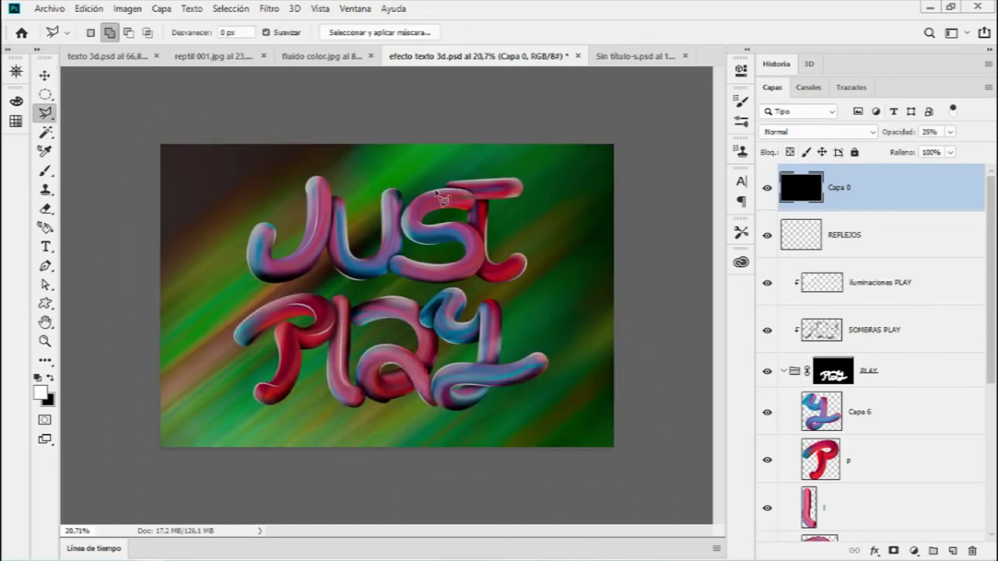
{"action": "left_click", "coordinate": [177, 142]}
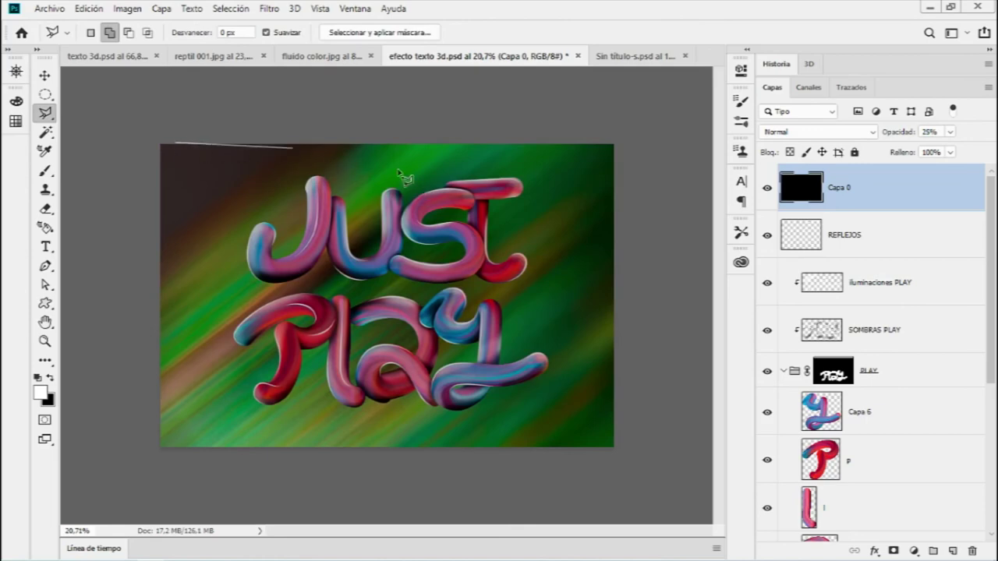
{"action": "left_click", "coordinate": [647, 205]}
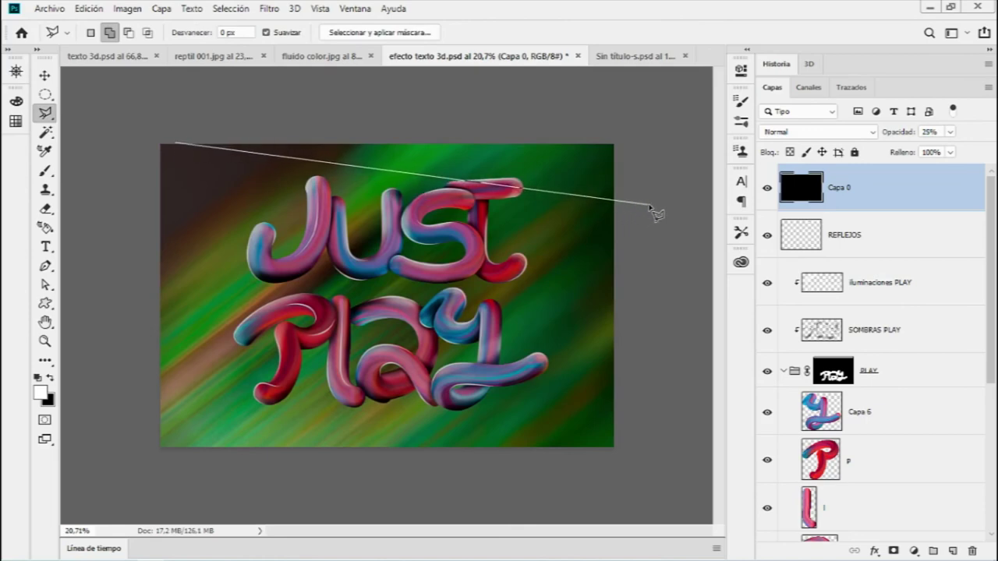
{"action": "left_click", "coordinate": [662, 436]}
{"action": "left_click", "coordinate": [618, 459]}
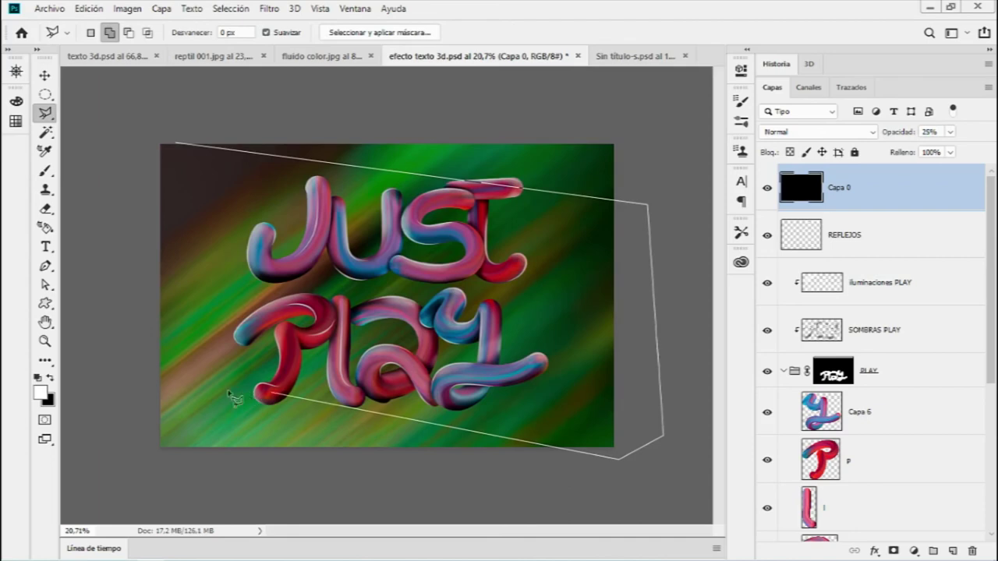
{"action": "left_click", "coordinate": [132, 374]}
{"action": "left_click", "coordinate": [127, 269]}
{"action": "left_click", "coordinate": [157, 133]}
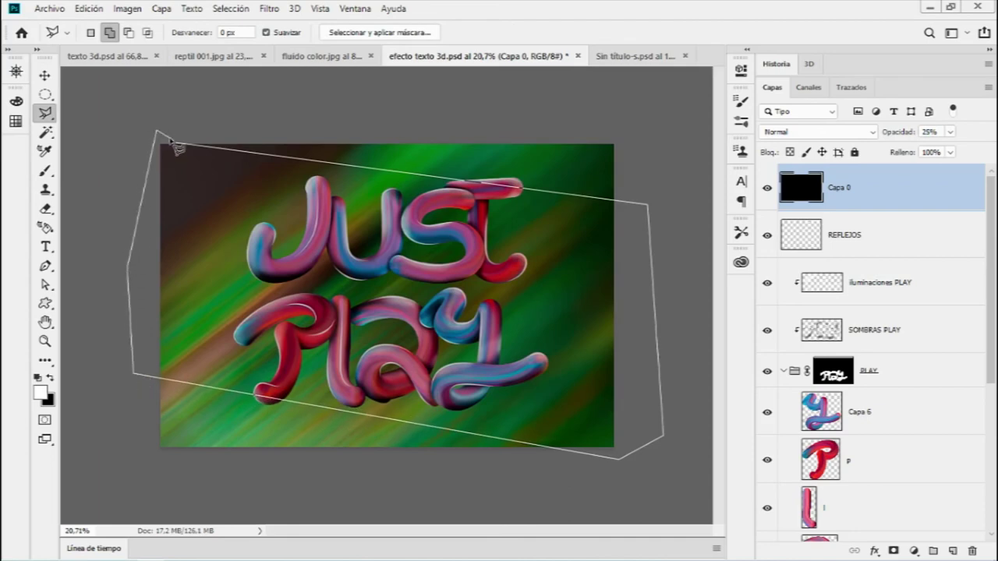
{"action": "left_click", "coordinate": [176, 143]}
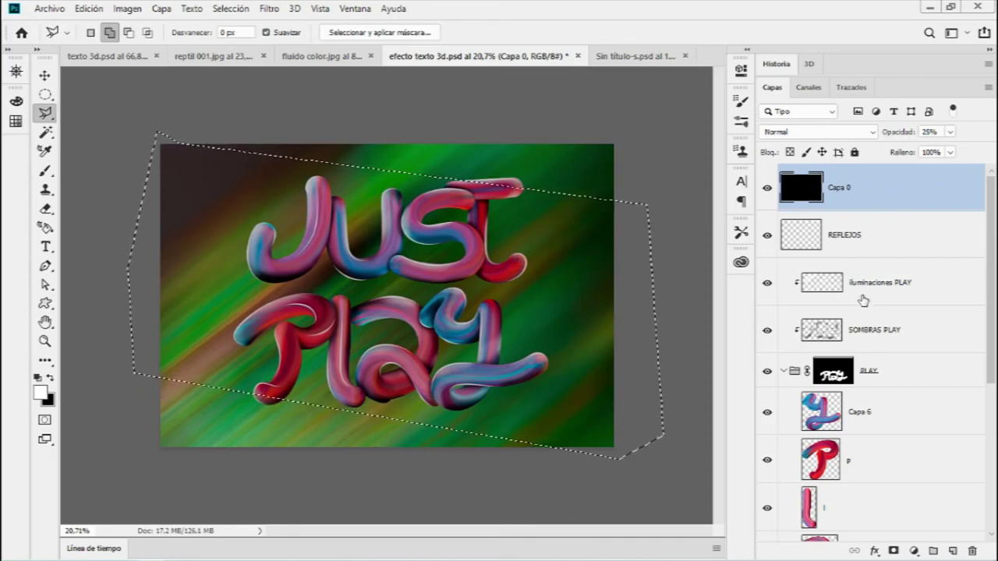
Step: Delete the black inside the band, restore 100% opacity, deselect, and add Capa 7 above REFLEJOS
{"action": "key", "text": "Delete"}
{"action": "left_click_drag", "start_coordinate": [897, 136], "coordinate": [947, 139]}
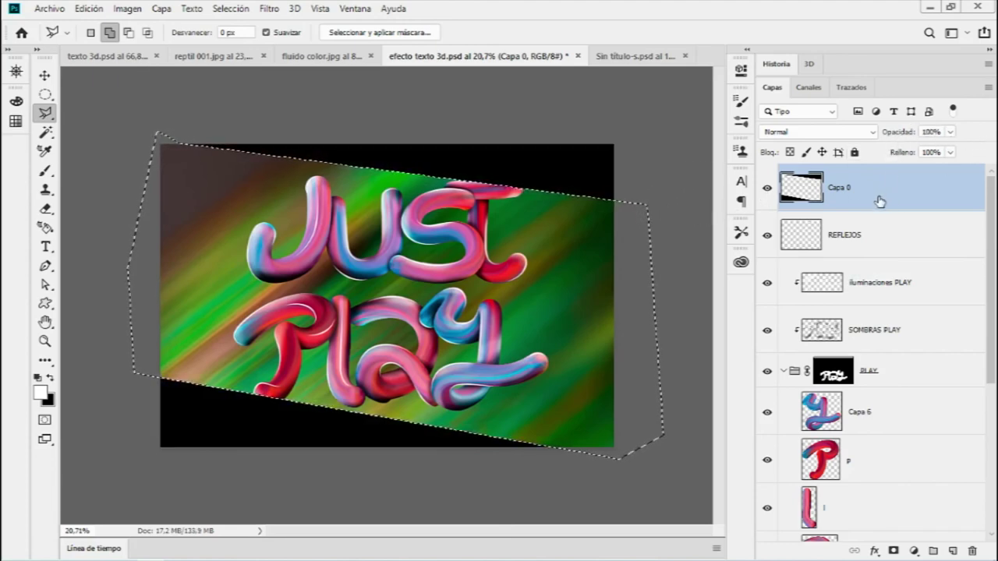
{"action": "key", "text": "ctrl+d"}
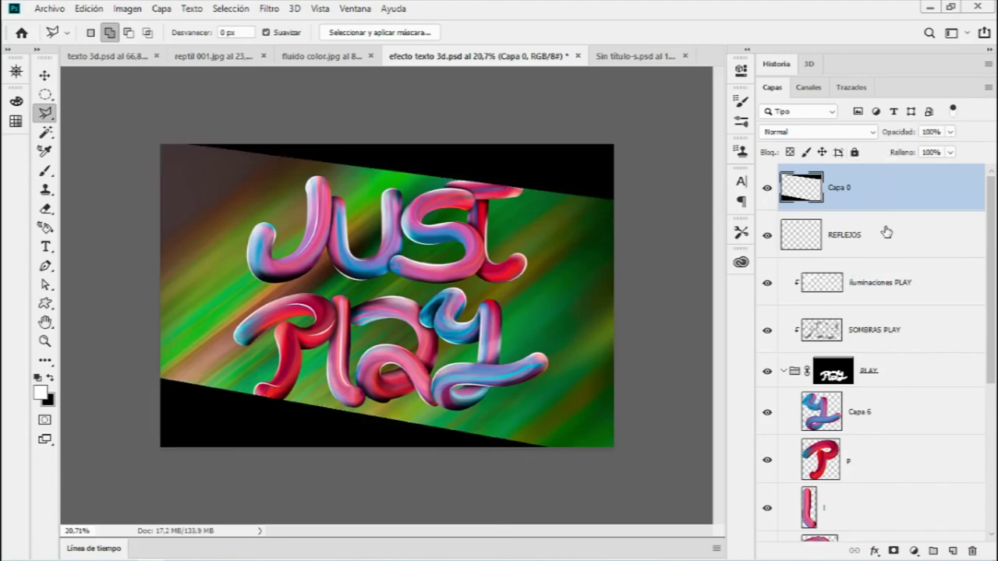
{"action": "left_click", "coordinate": [894, 234]}
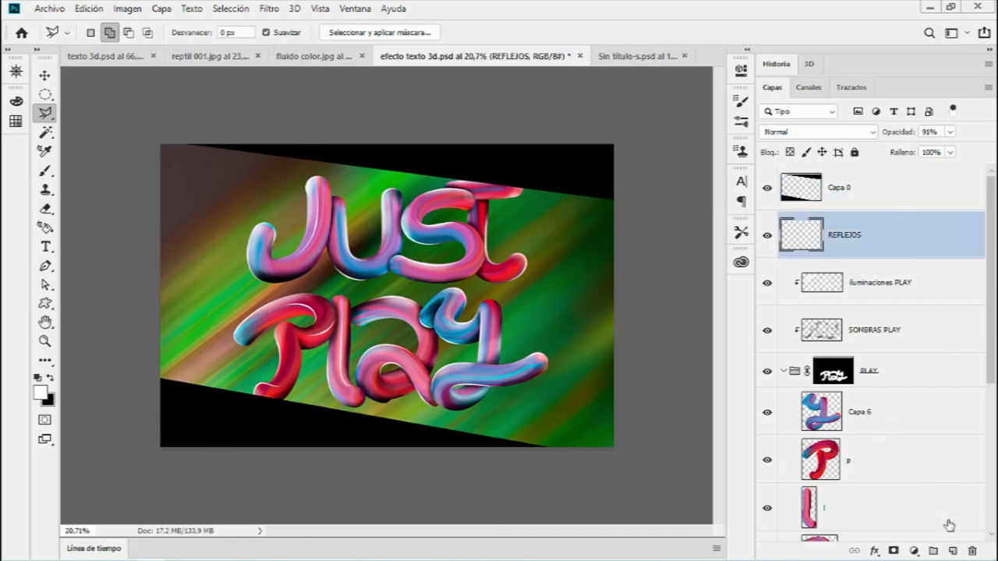
{"action": "left_click", "coordinate": [952, 551]}
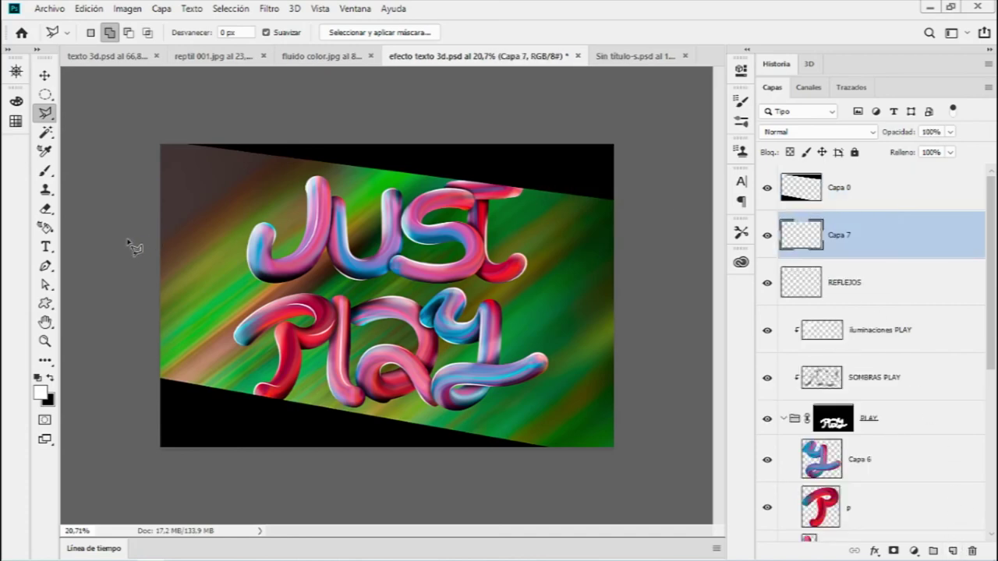
Step: Set up a large soft round Brush painting in black
{"action": "left_click", "coordinate": [44, 170]}
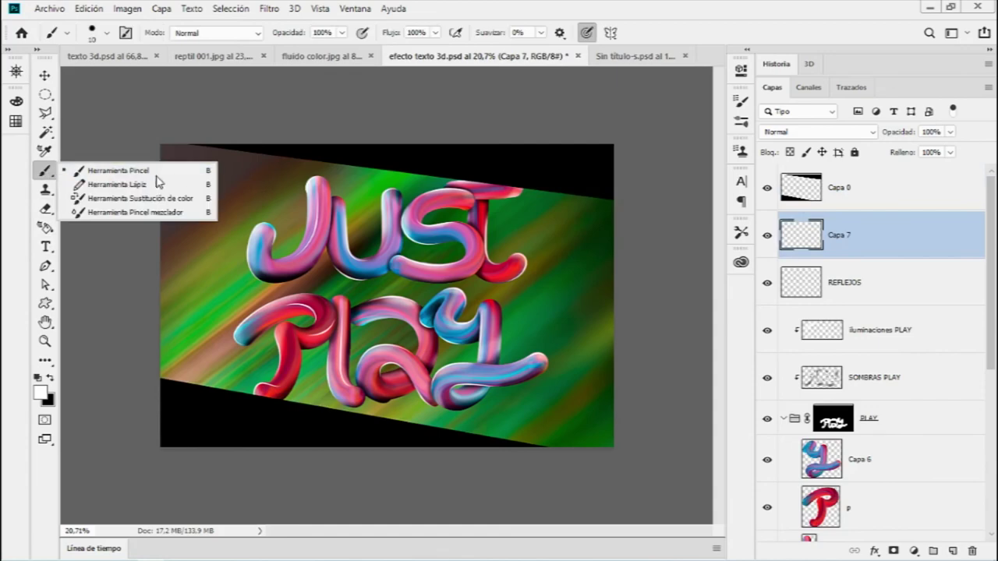
{"action": "left_click", "coordinate": [117, 169]}
{"action": "right_click", "coordinate": [319, 187]}
{"action": "mouse_move", "coordinate": [409, 104]}
{"action": "left_mouse_down"}
{"action": "mouse_move", "coordinate": [477, 106]}
{"action": "mouse_move", "coordinate": [403, 139]}
{"action": "left_mouse_up"}
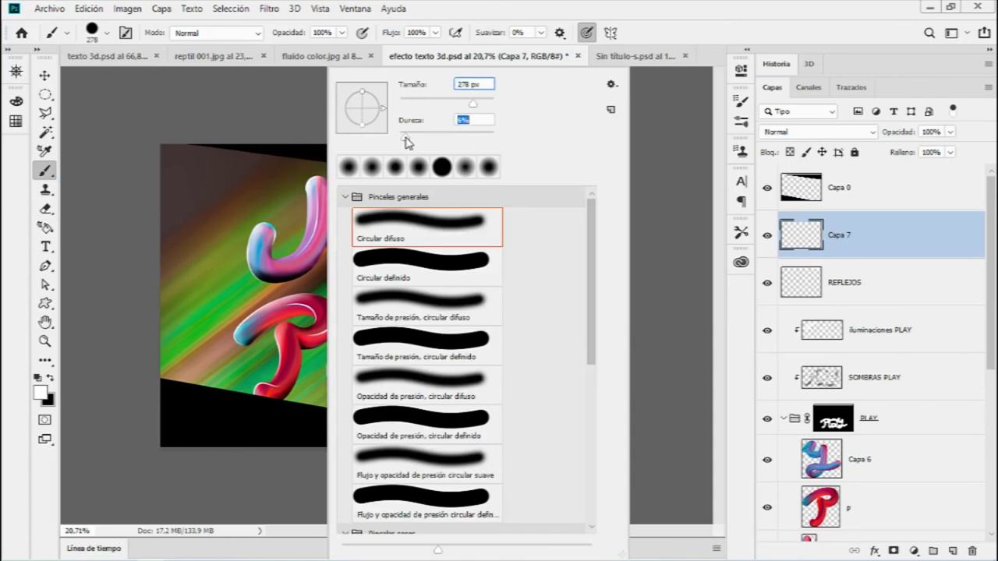
{"action": "key", "text": "Return"}
{"action": "left_click", "coordinate": [49, 378]}
Step: Paint straight soft black strokes along the band's top and bottom edges, then also select Capa 0
{"action": "left_click_drag", "start_coordinate": [167, 130], "coordinate": [165, 134]}
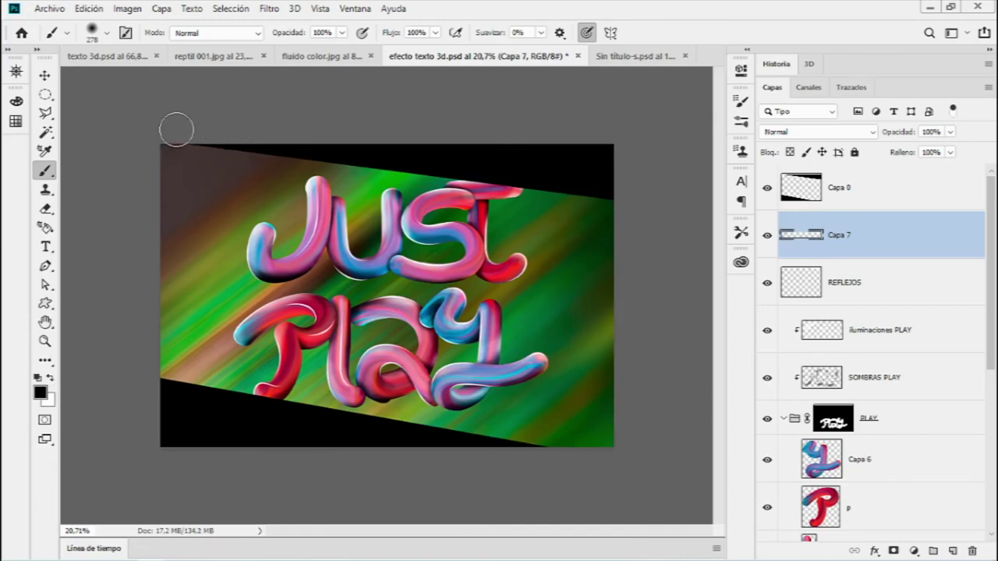
{"action": "left_click", "coordinate": [636, 193], "text": "shift"}
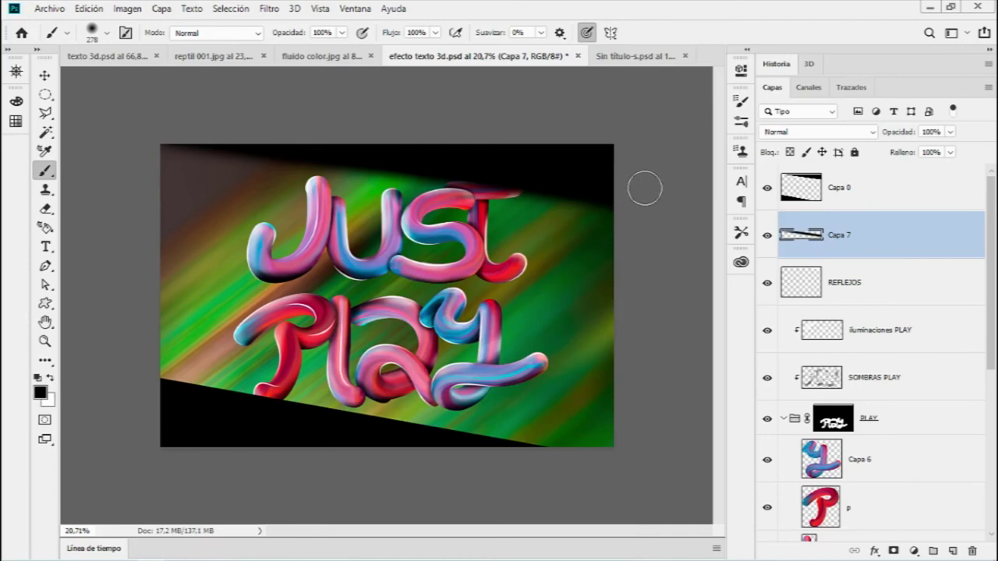
{"action": "left_click", "coordinate": [161, 127], "text": "shift"}
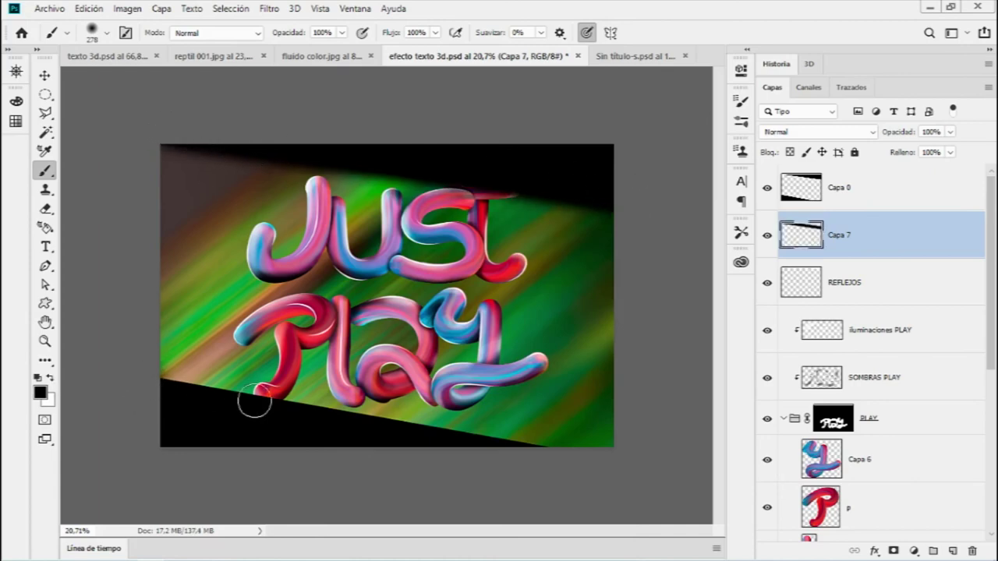
{"action": "left_click", "coordinate": [597, 463], "text": "shift"}
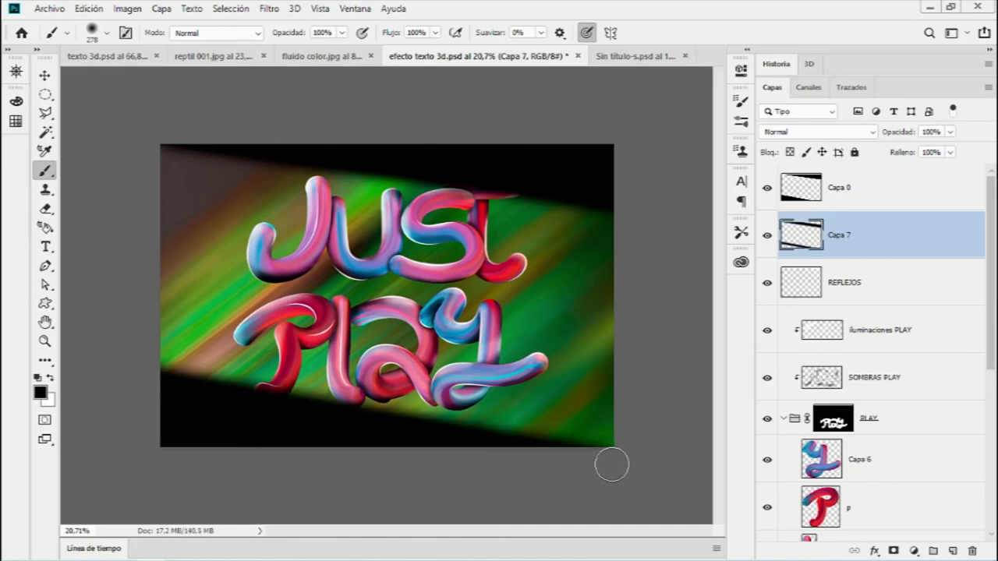
{"action": "left_click", "coordinate": [161, 394], "text": "shift"}
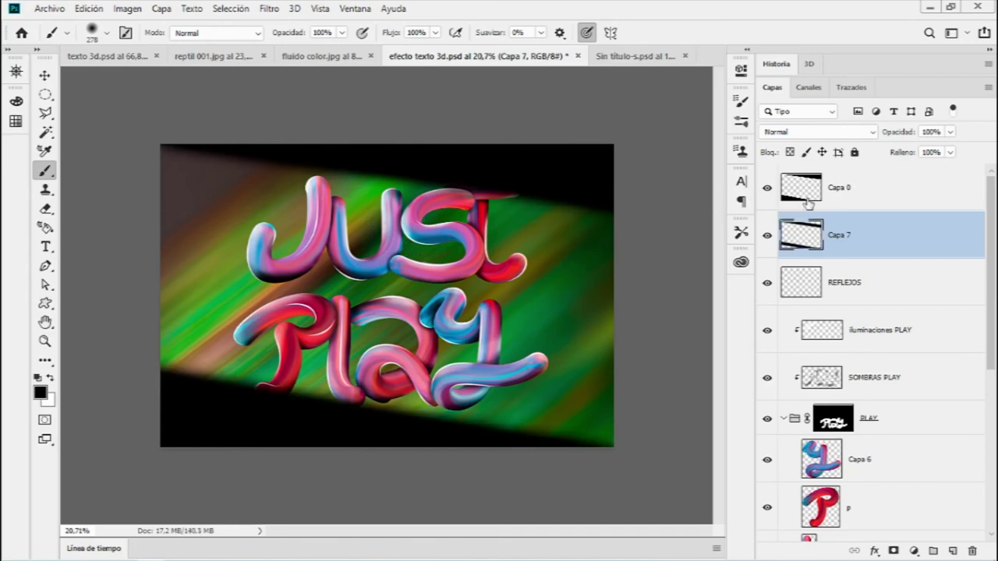
{"action": "left_click", "coordinate": [876, 204], "text": "shift"}
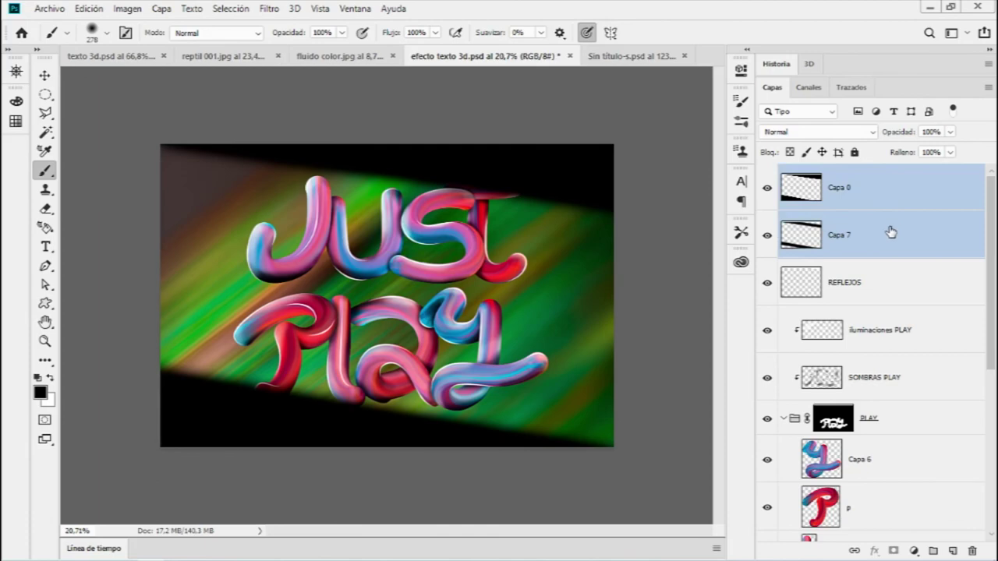
Step: Merge the shading into the black frame layer and move it down above the green background
{"action": "key", "text": "ctrl+e"}
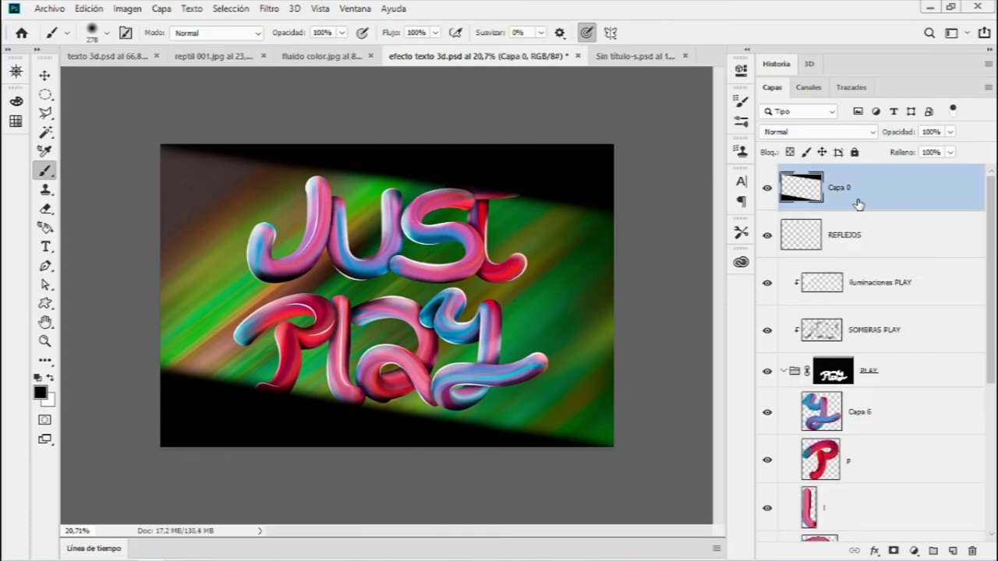
{"action": "mouse_move", "coordinate": [846, 290]}
{"action": "left_mouse_down"}
{"action": "mouse_move", "coordinate": [883, 366]}
{"action": "mouse_move", "coordinate": [873, 475]}
{"action": "left_mouse_up"}
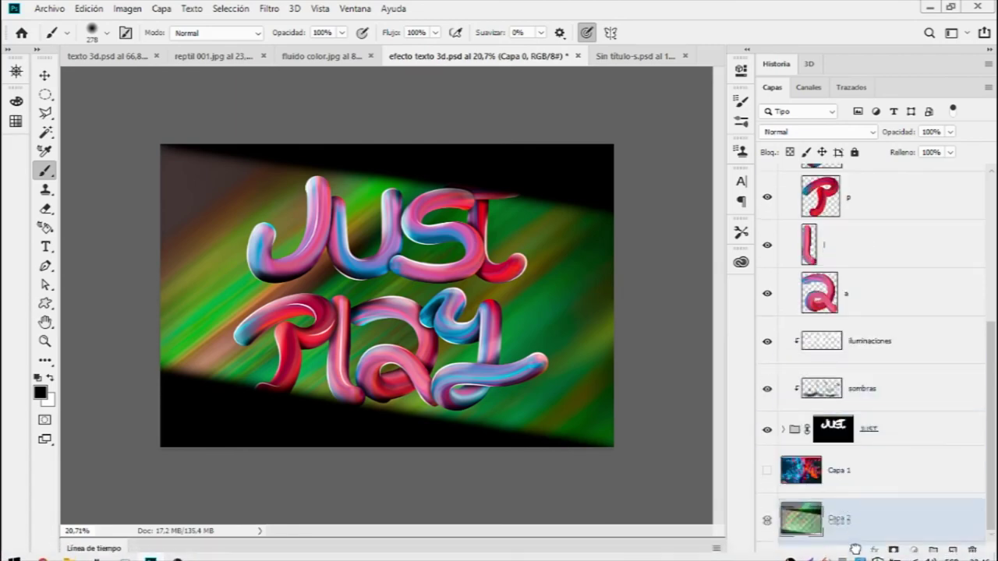
{"action": "left_click_drag", "start_coordinate": [872, 476], "coordinate": [864, 489]}
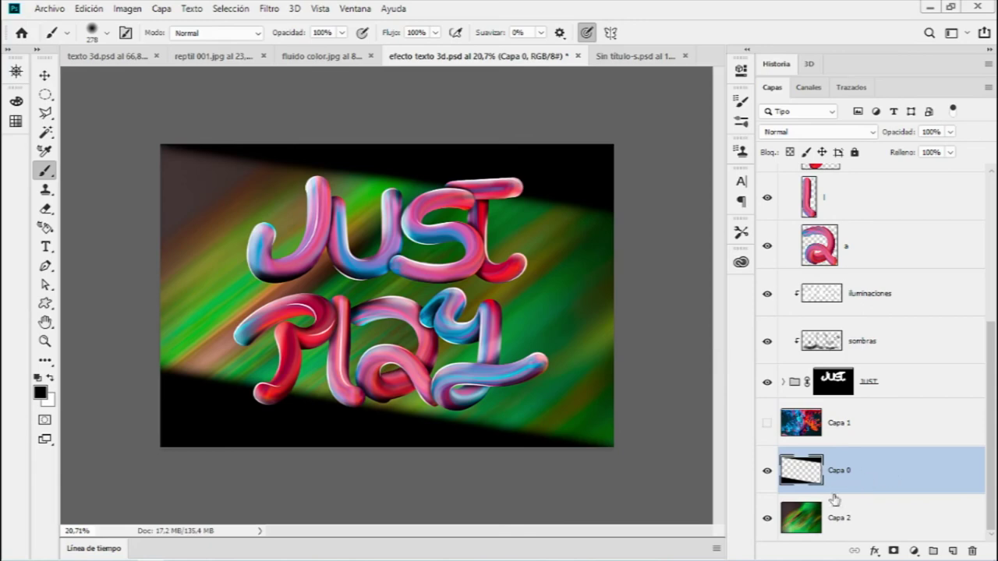
{"action": "left_click", "coordinate": [841, 510]}
{"action": "left_click", "coordinate": [846, 482]}
{"action": "left_click", "coordinate": [846, 519]}
Step: Rename the green background layer 'fondo verde' and the frame layer 'marcos'
{"action": "double_click", "coordinate": [844, 519]}
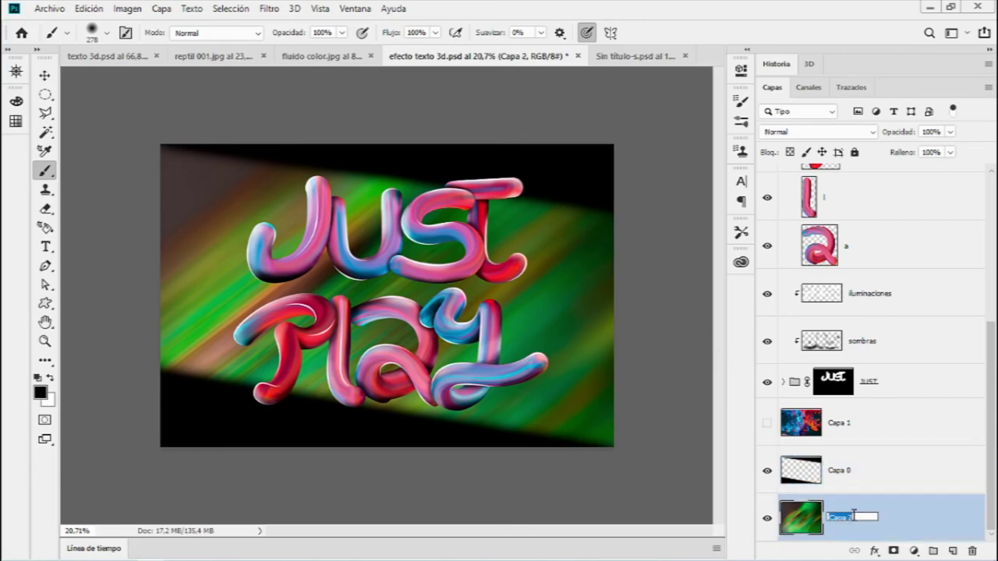
{"action": "type", "text": "fondo jusde"}
{"action": "key", "text": "Return"}
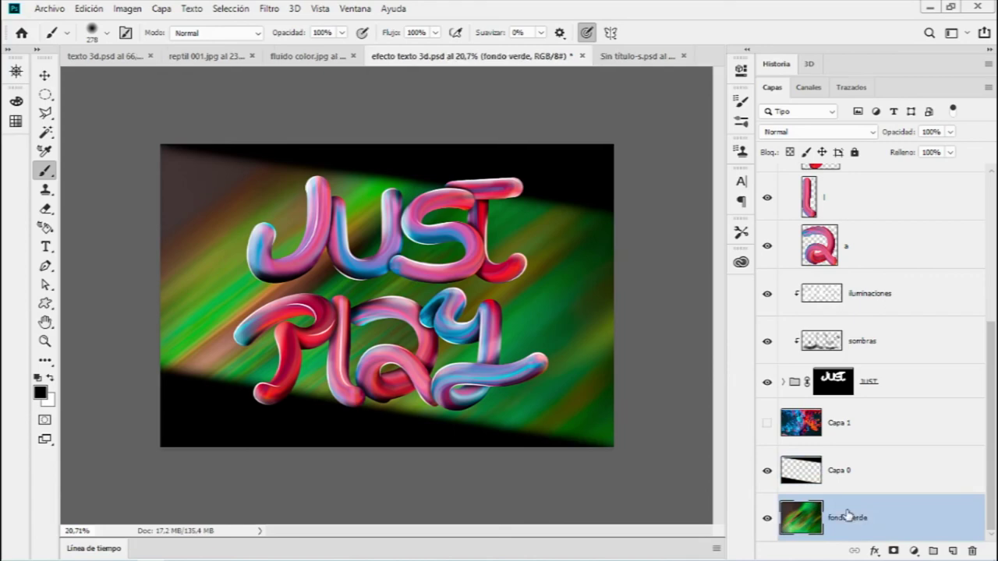
{"action": "left_click", "coordinate": [834, 474]}
{"action": "double_click", "coordinate": [835, 471]}
{"action": "type", "text": "marco"}
{"action": "key", "text": "Return"}
{"action": "key", "text": "Return"}
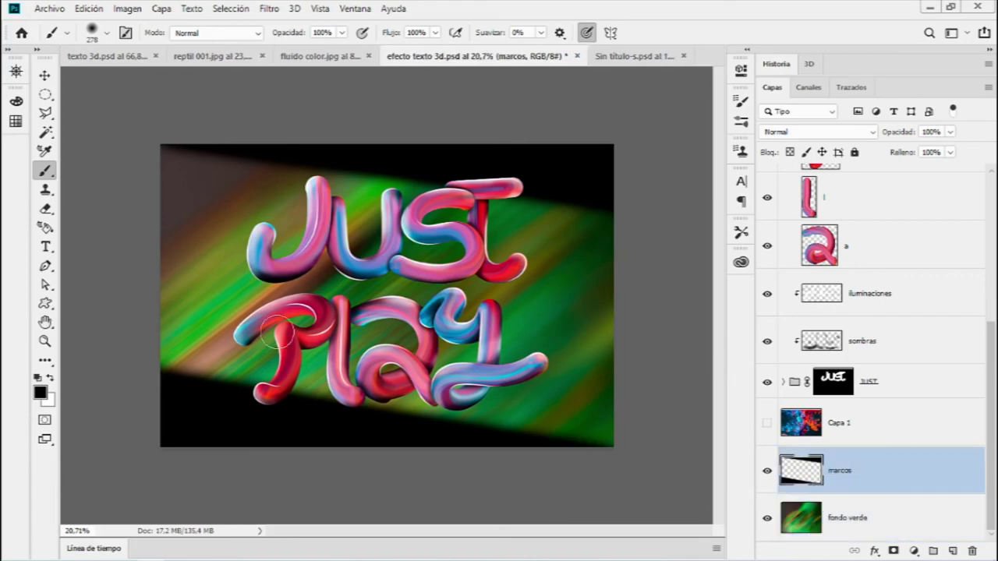
{"action": "left_click", "coordinate": [45, 341]}
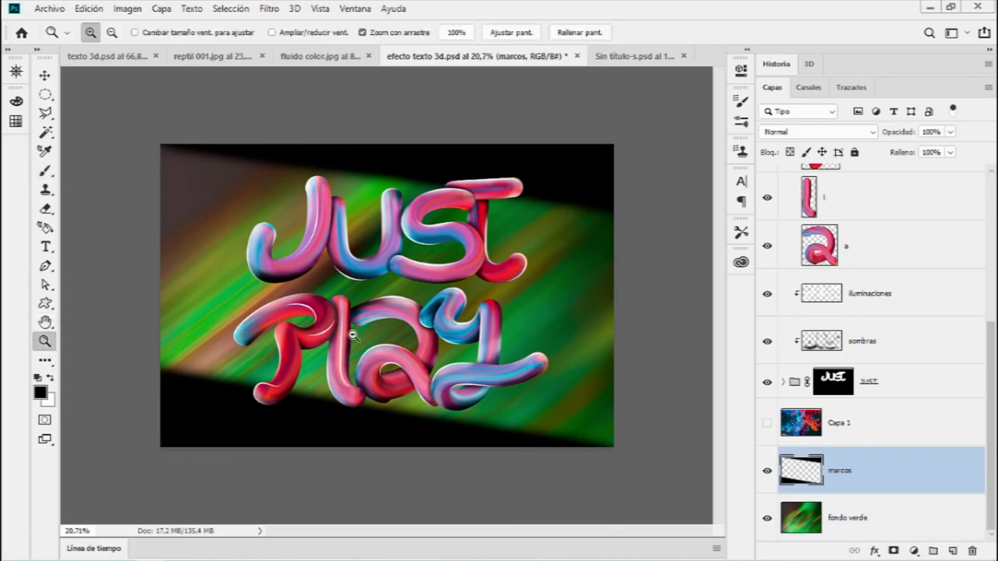
Step: Group the JUST, PLAY, sombras, iluminaciones and SOMBRAS PLAY layers into Grupo 1
{"action": "left_click_drag", "start_coordinate": [352, 335], "coordinate": [363, 342]}
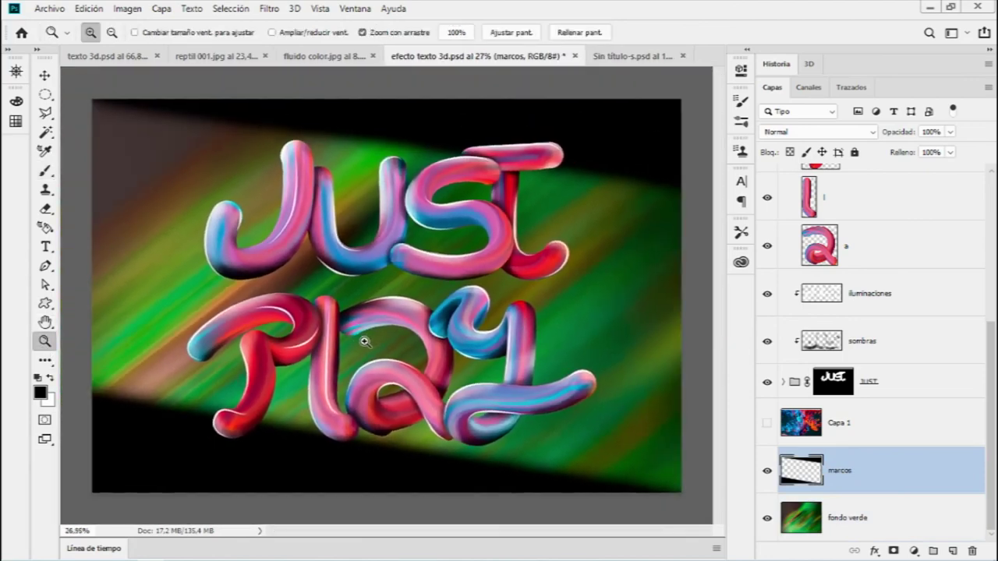
{"action": "scroll", "coordinate": [850, 390], "scroll_direction": "up", "scroll_amount": 1}
{"action": "scroll", "coordinate": [871, 380], "scroll_direction": "up", "scroll_amount": 2}
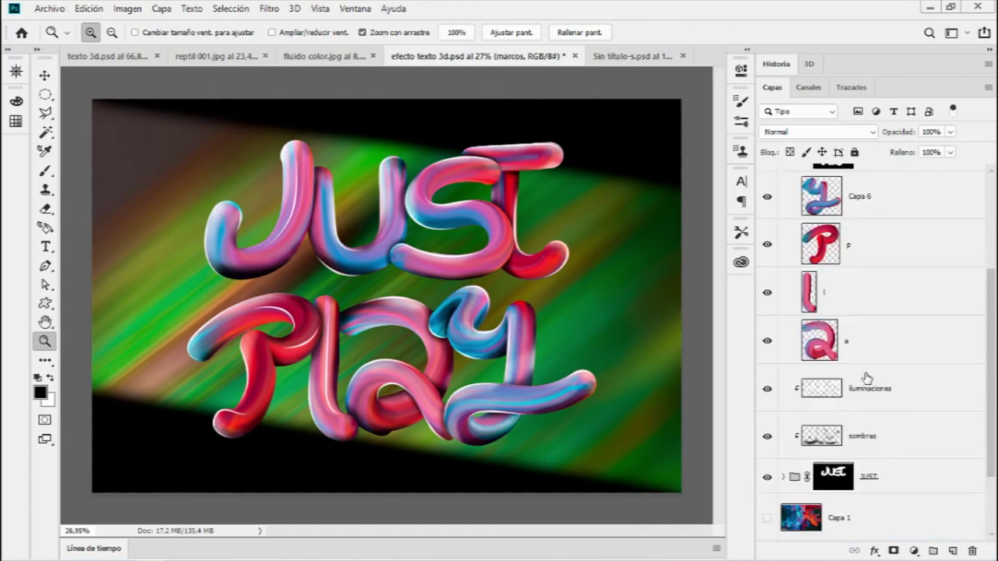
{"action": "scroll", "coordinate": [854, 363], "scroll_direction": "up", "scroll_amount": 3}
{"action": "left_click", "coordinate": [783, 324]}
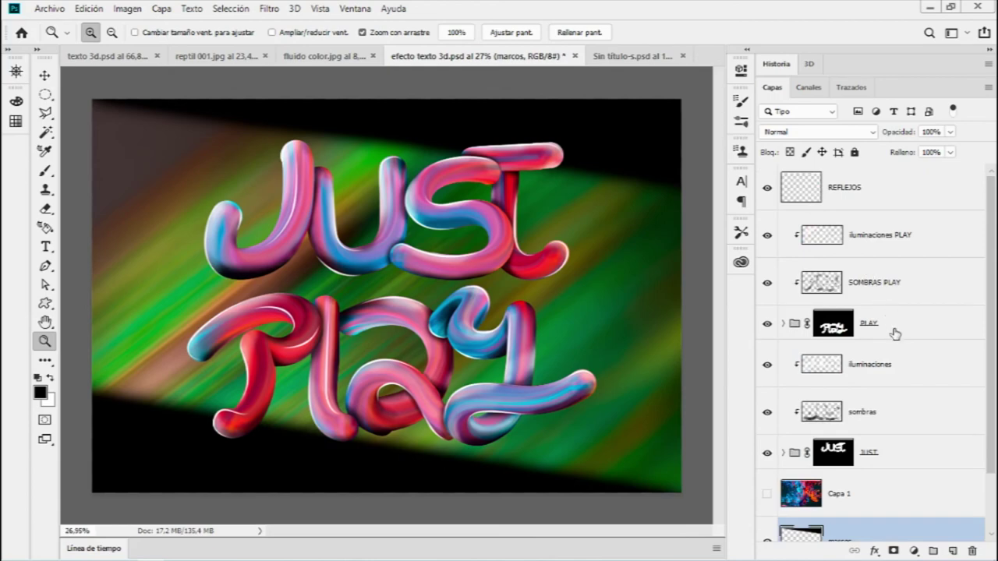
{"action": "left_click", "coordinate": [822, 461]}
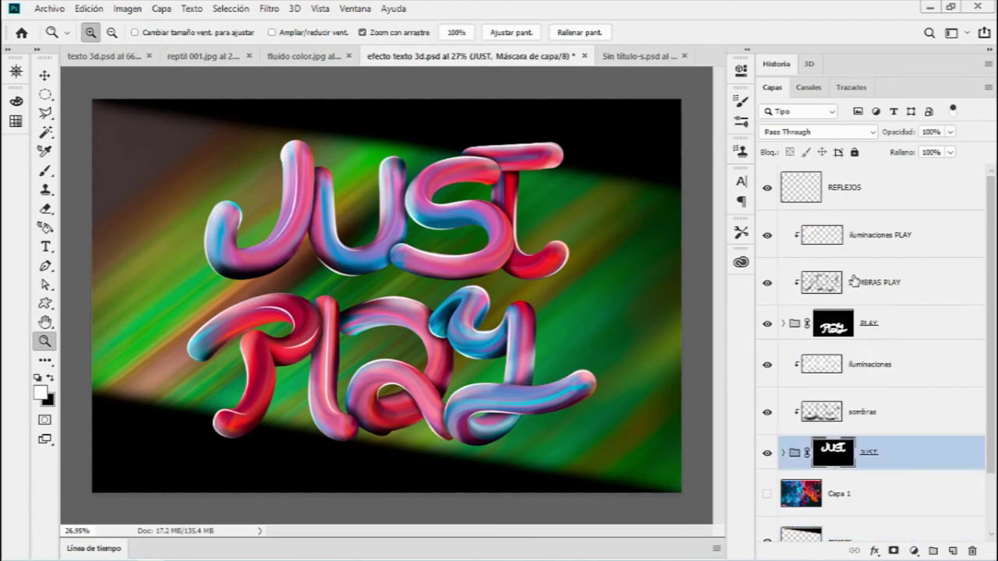
{"action": "left_click", "coordinate": [899, 234], "text": "ctrl"}
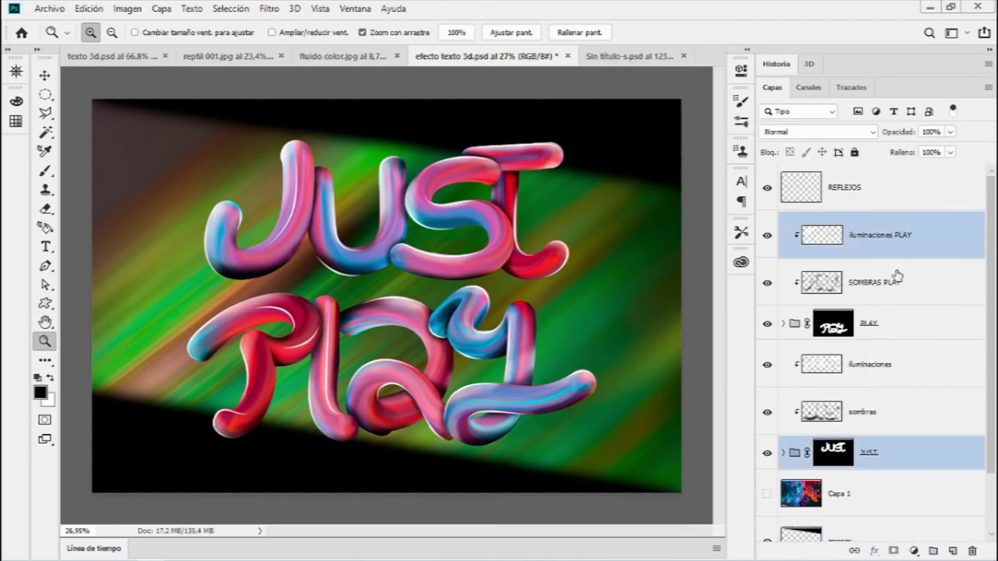
{"action": "left_click", "coordinate": [896, 285], "text": "ctrl"}
{"action": "left_click", "coordinate": [895, 323], "text": "ctrl"}
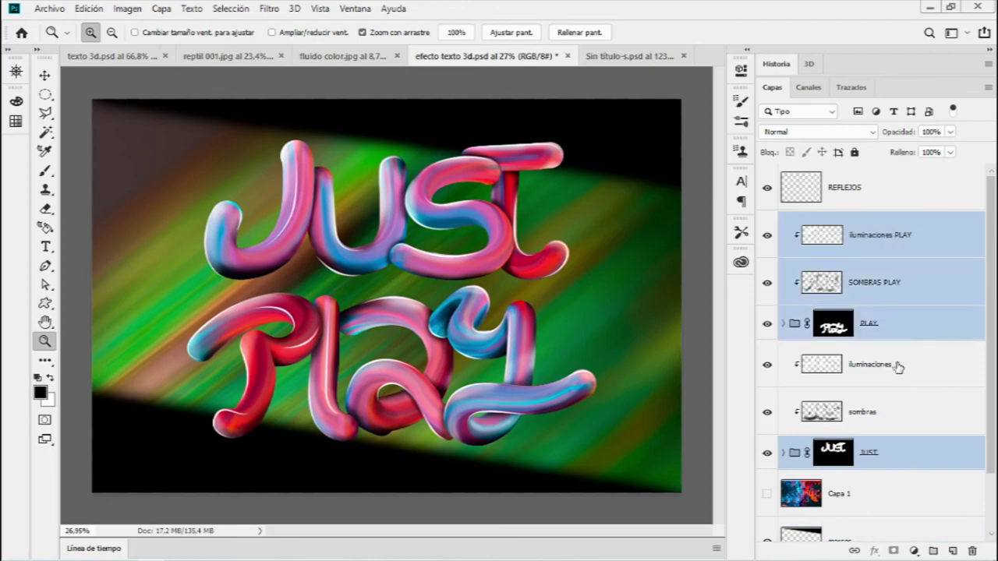
{"action": "left_click", "coordinate": [896, 367], "text": "ctrl"}
{"action": "left_click", "coordinate": [895, 413], "text": "ctrl"}
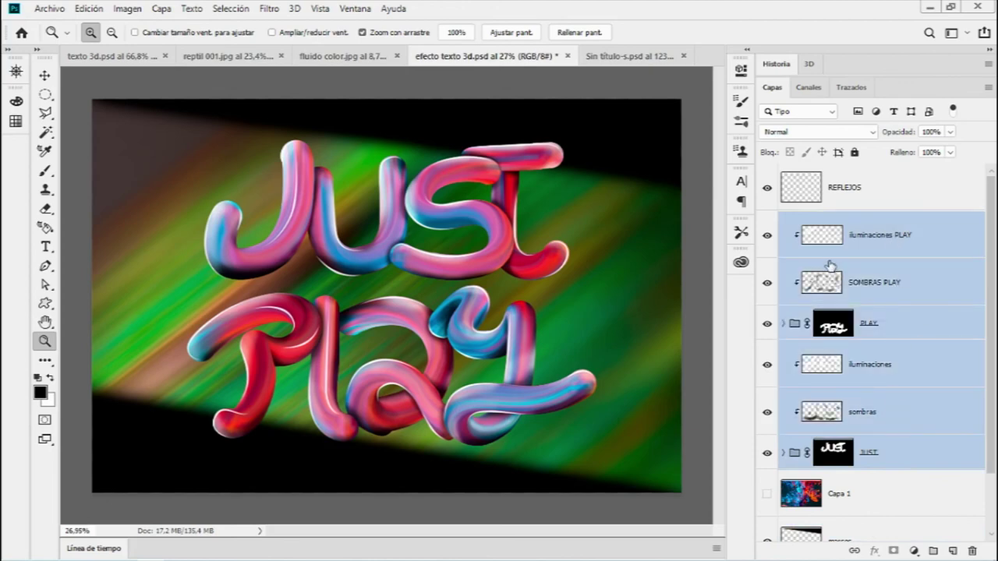
{"action": "key", "text": "ctrl+g"}
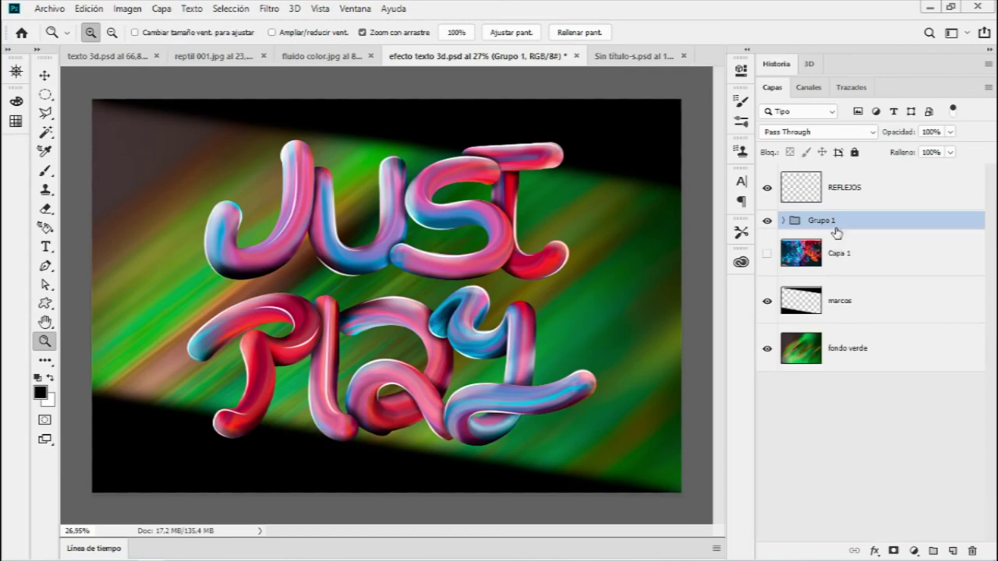
Step: Move the REFLEJOS layer into Grupo 1 and collapse the group
{"action": "left_click", "coordinate": [768, 222]}
{"action": "mouse_move", "coordinate": [823, 188]}
{"action": "left_mouse_down"}
{"action": "mouse_move", "coordinate": [799, 221]}
{"action": "mouse_move", "coordinate": [854, 227]}
{"action": "left_mouse_up"}
{"action": "left_click", "coordinate": [785, 222]}
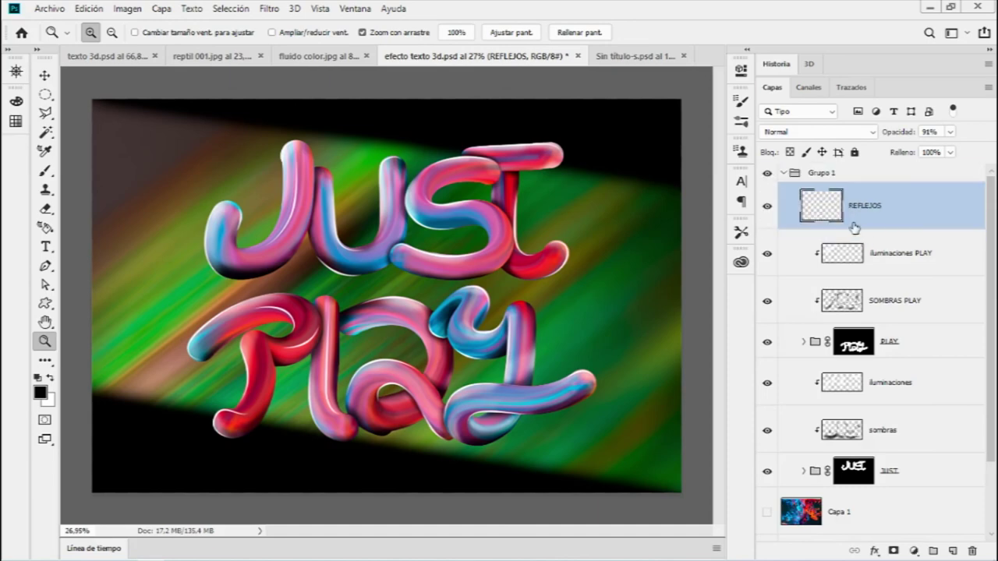
{"action": "left_click", "coordinate": [786, 176]}
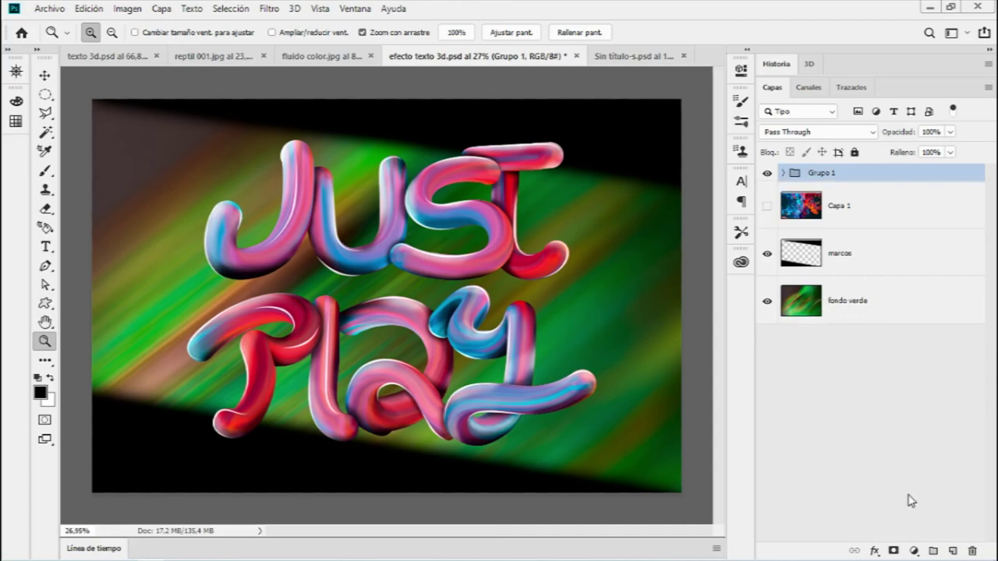
{"action": "left_click", "coordinate": [912, 551]}
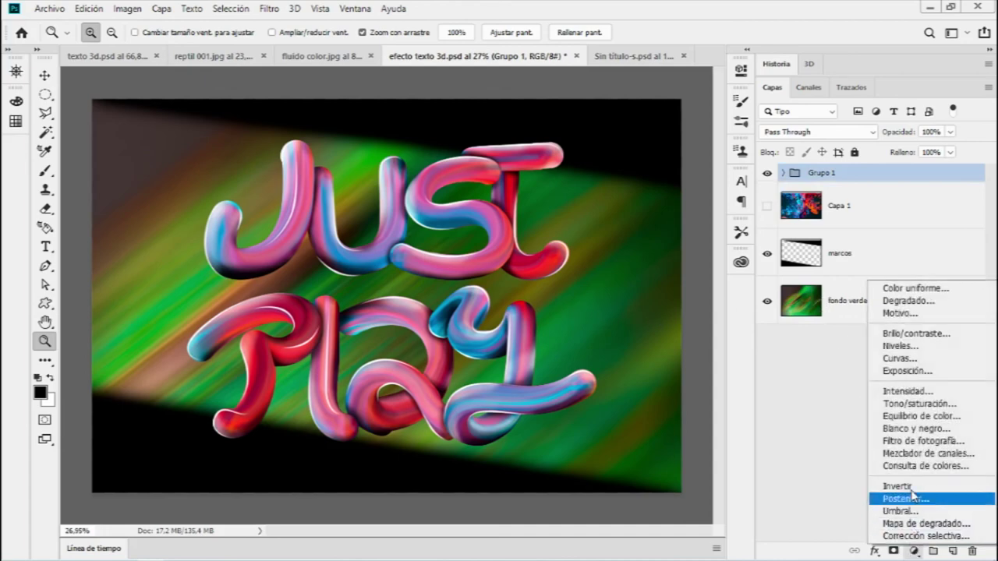
Step: Add a Tono/saturación adjustment clipped to Grupo 1 with hue shifted to -16
{"action": "left_click", "coordinate": [929, 411]}
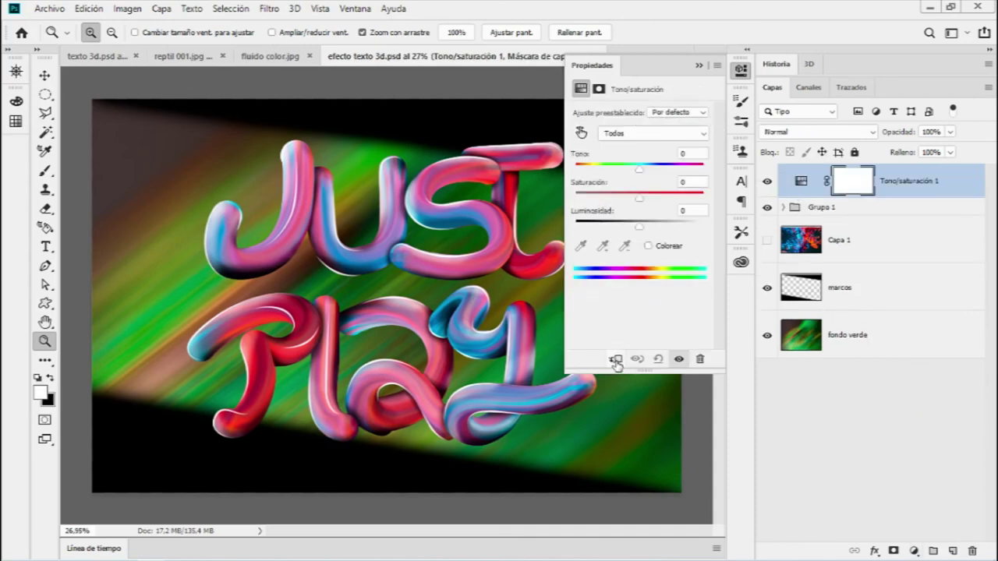
{"action": "left_click", "coordinate": [615, 361]}
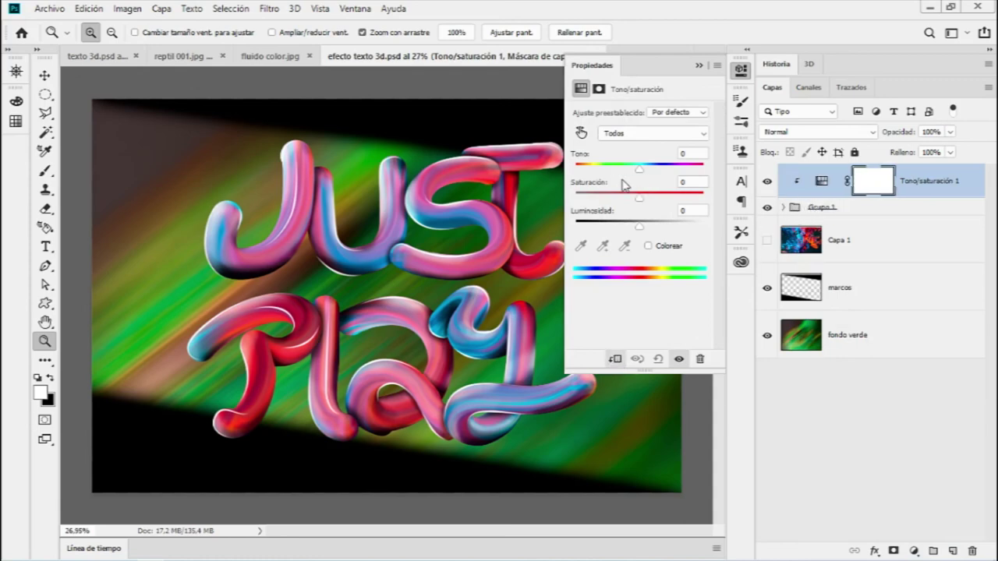
{"action": "left_click_drag", "start_coordinate": [638, 173], "coordinate": [624, 177]}
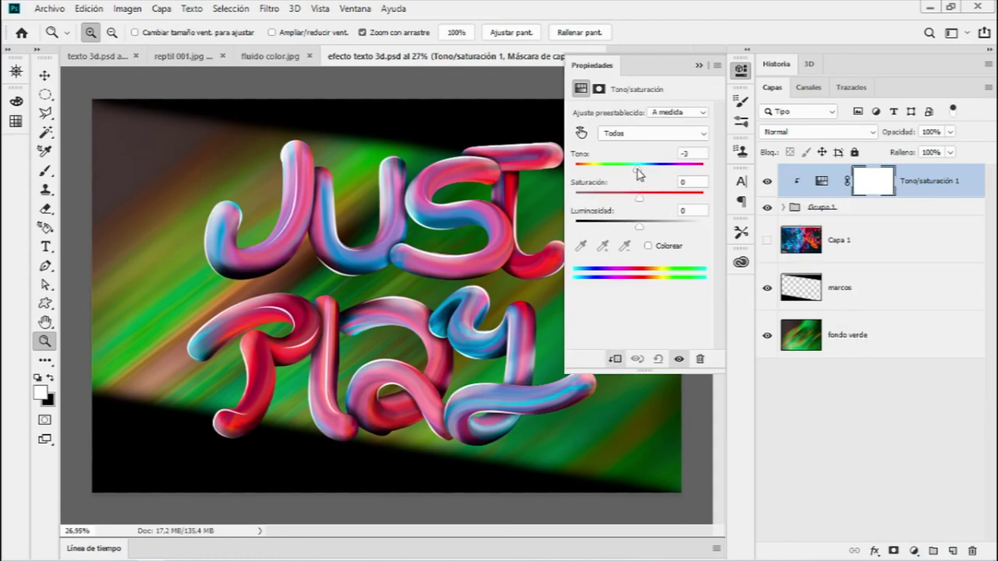
{"action": "mouse_move", "coordinate": [616, 175]}
{"action": "left_mouse_down"}
{"action": "mouse_move", "coordinate": [585, 177]}
{"action": "mouse_move", "coordinate": [659, 182]}
{"action": "mouse_move", "coordinate": [695, 169]}
{"action": "mouse_move", "coordinate": [632, 170]}
{"action": "left_mouse_up"}
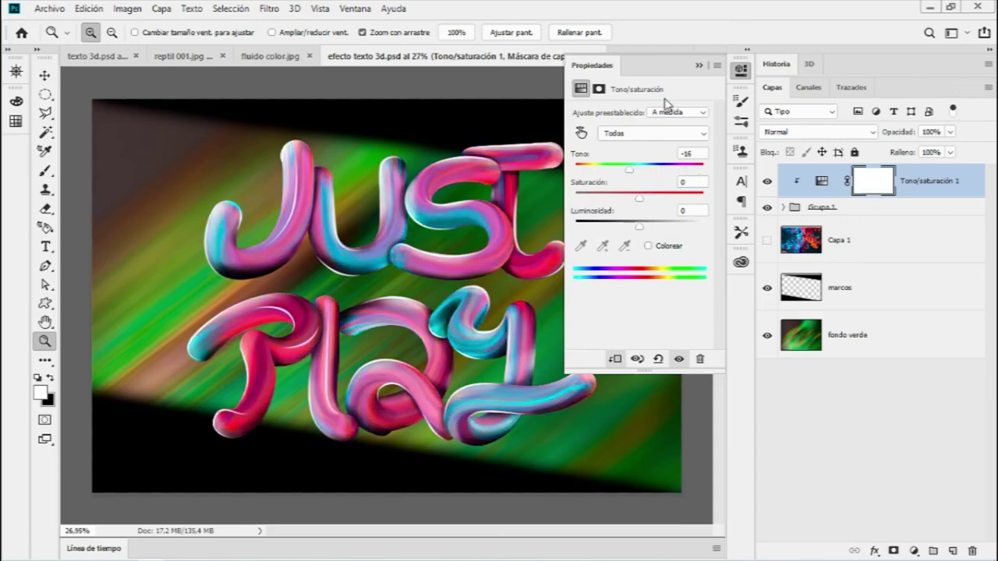
{"action": "right_click", "coordinate": [695, 70]}
{"action": "left_click", "coordinate": [703, 78]}
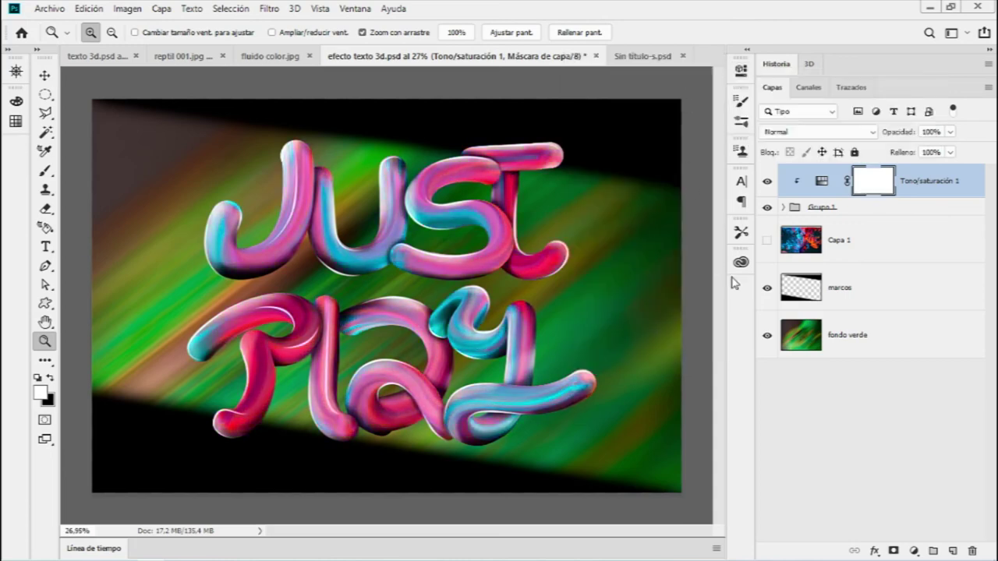
{"action": "left_click", "coordinate": [846, 333]}
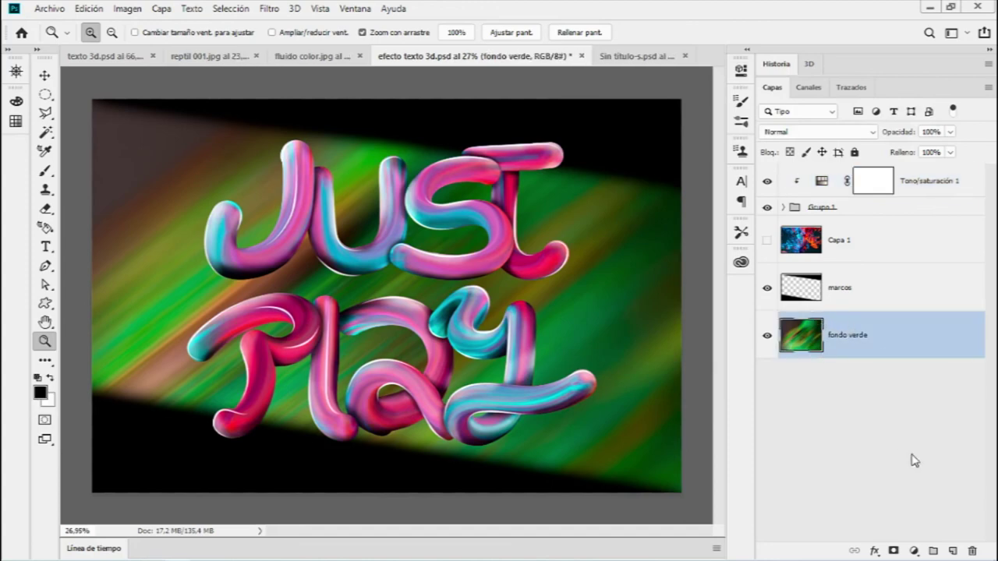
Step: Add a Hue/Saturation layer clipped to fondo verde with hue +14, saturation +20, lightness -15
{"action": "left_click", "coordinate": [913, 551]}
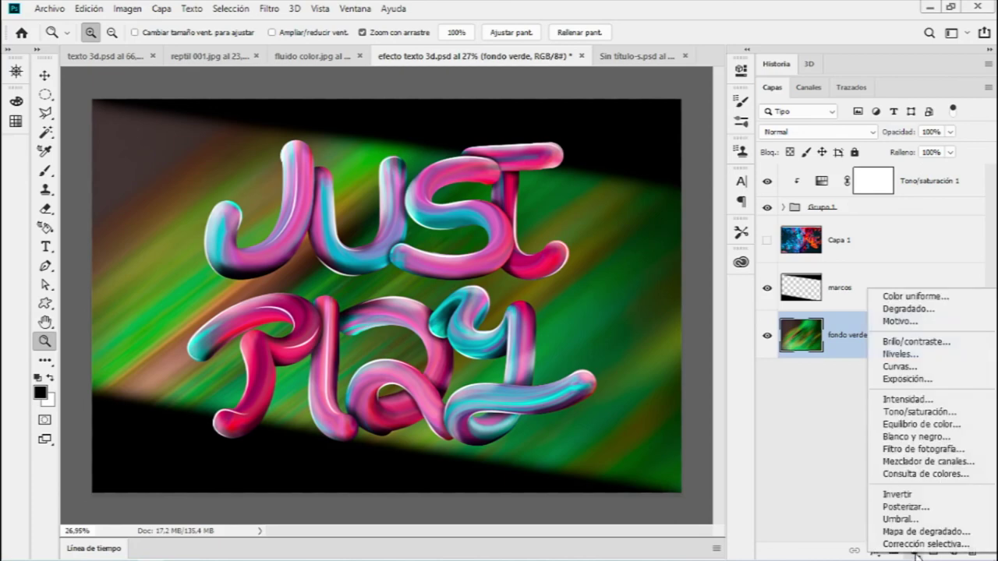
{"action": "left_click", "coordinate": [920, 412]}
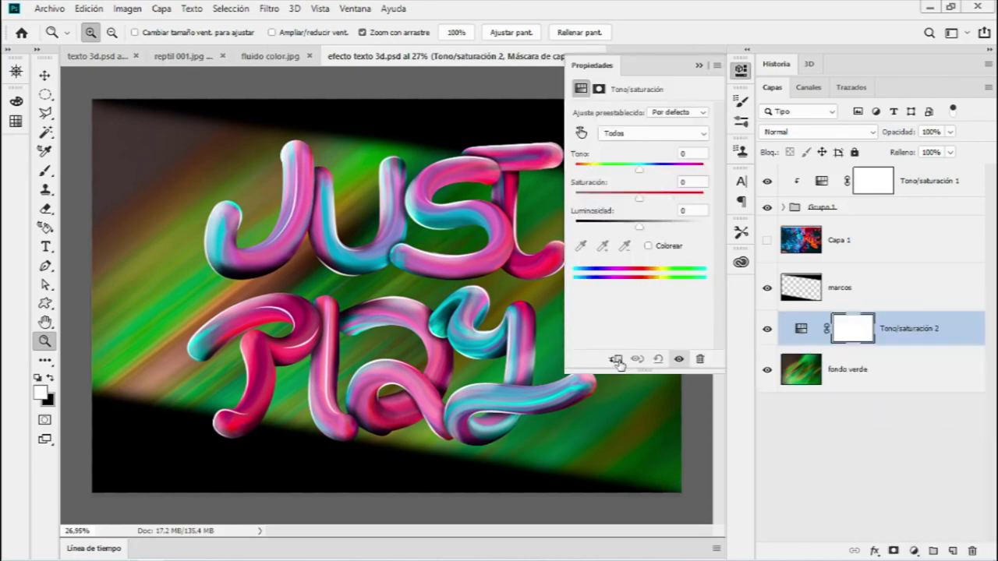
{"action": "left_click", "coordinate": [615, 359]}
{"action": "mouse_move", "coordinate": [639, 199]}
{"action": "left_mouse_down"}
{"action": "mouse_move", "coordinate": [648, 169]}
{"action": "mouse_move", "coordinate": [623, 181]}
{"action": "mouse_move", "coordinate": [648, 180]}
{"action": "mouse_move", "coordinate": [669, 203]}
{"action": "mouse_move", "coordinate": [647, 202]}
{"action": "mouse_move", "coordinate": [641, 228]}
{"action": "mouse_move", "coordinate": [630, 229]}
{"action": "left_mouse_up"}
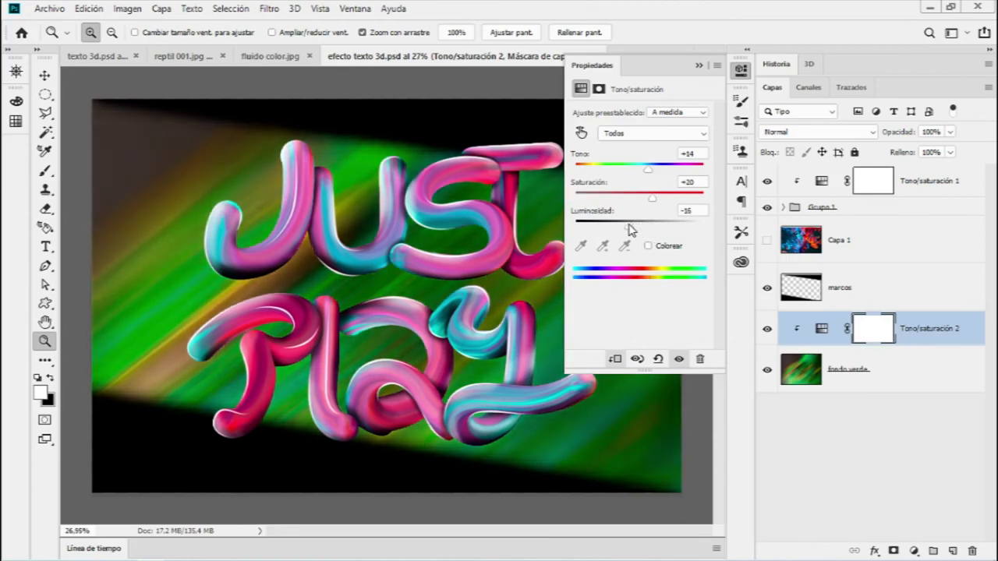
{"action": "left_click", "coordinate": [698, 66]}
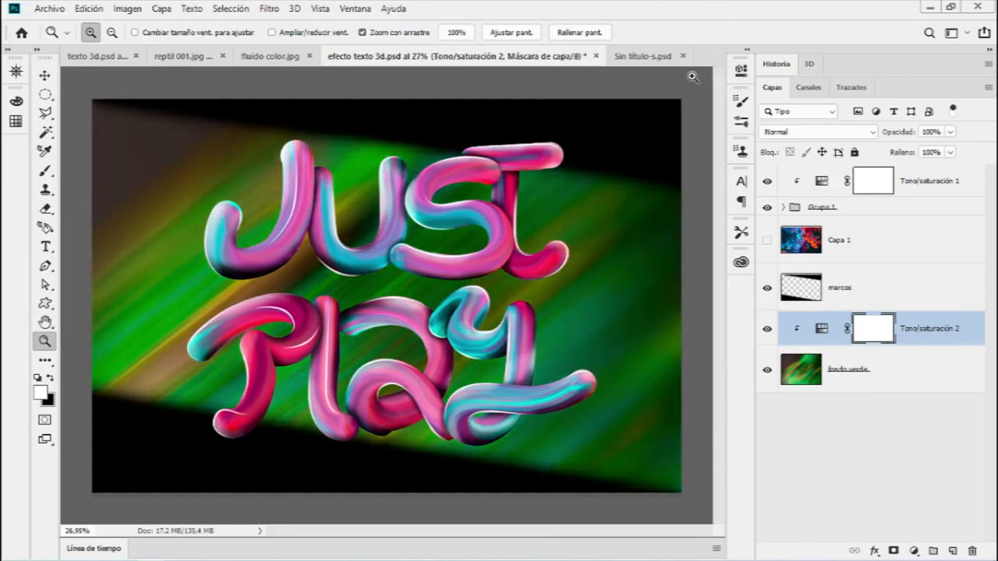
Step: Switch to the texto 3d.psd document and zoom in on its JUST PLAY artwork
{"action": "scroll", "coordinate": [470, 244], "scroll_direction": "up", "scroll_amount": 1}
{"action": "scroll", "coordinate": [464, 257], "scroll_direction": "up", "scroll_amount": 1}
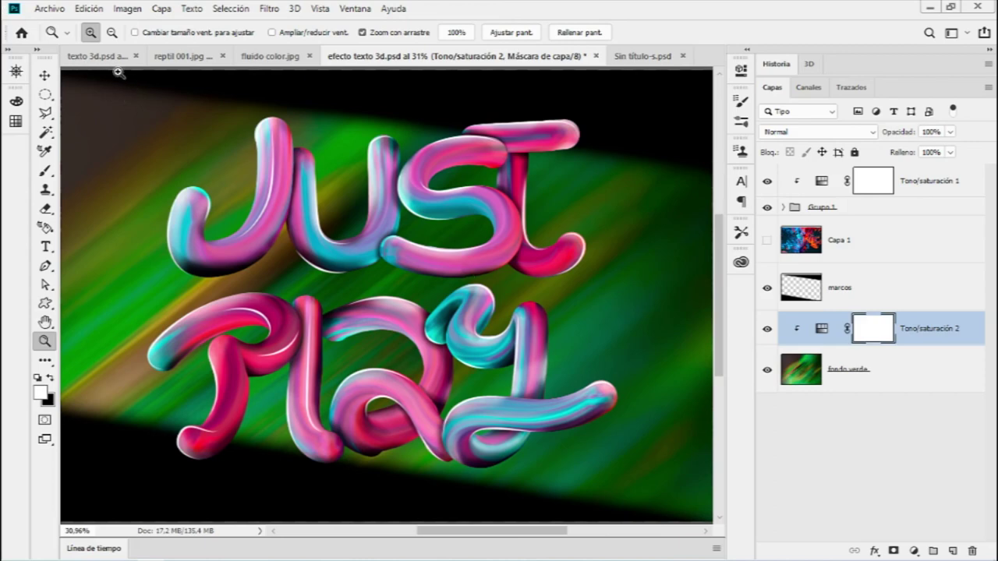
{"action": "left_click", "coordinate": [98, 57]}
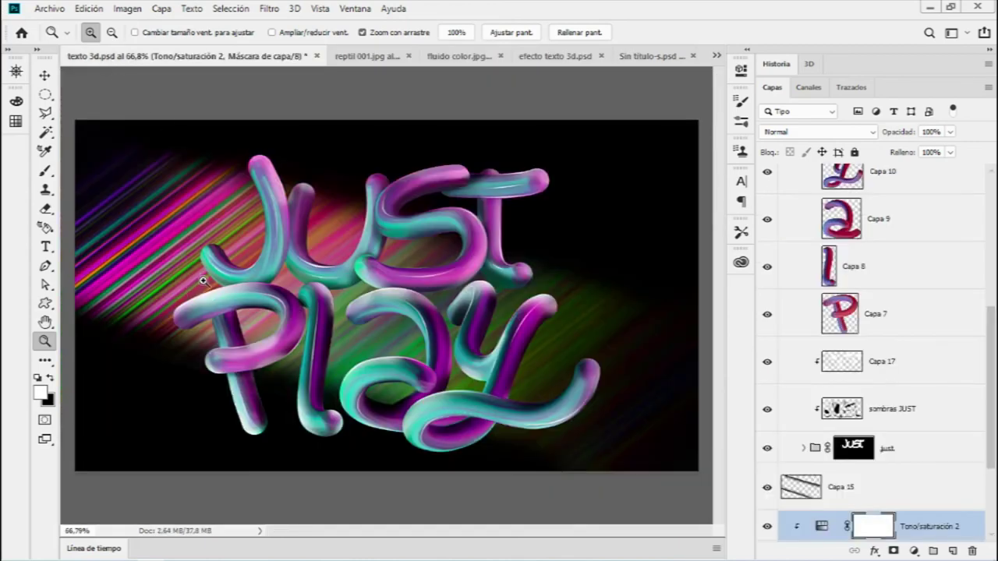
{"action": "left_click_drag", "start_coordinate": [208, 285], "coordinate": [231, 292]}
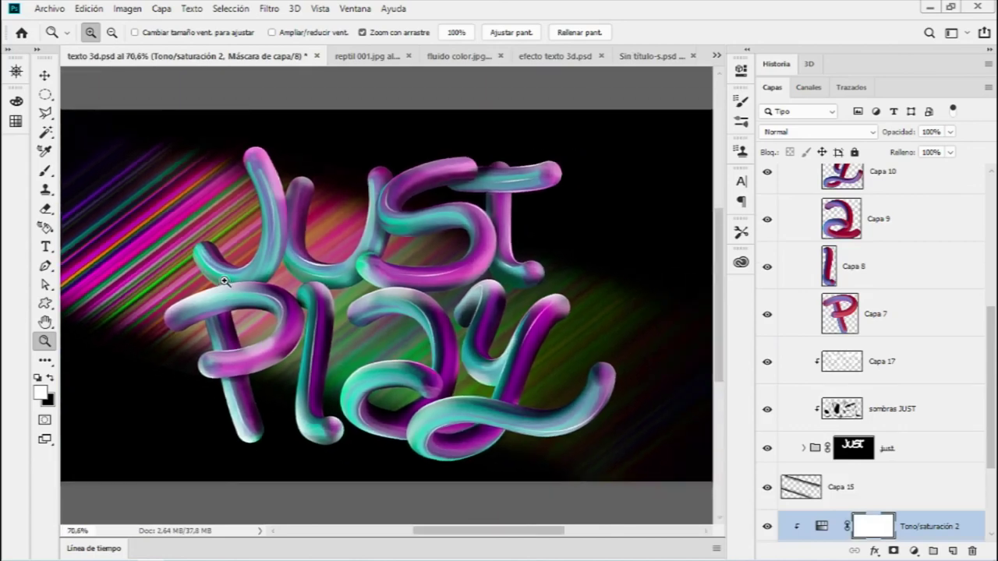
{"action": "scroll", "coordinate": [758, 346], "scroll_direction": "down", "scroll_amount": 3}
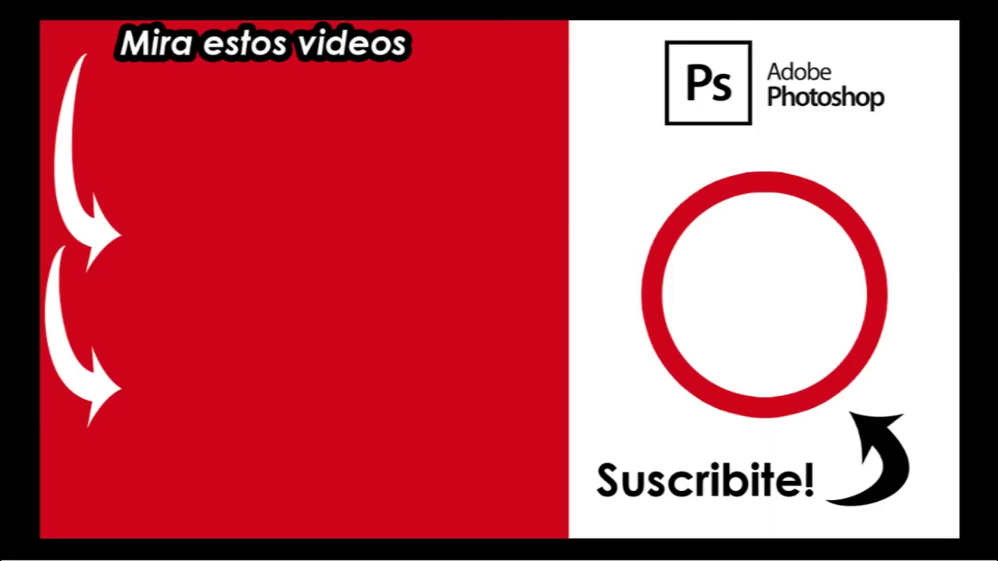